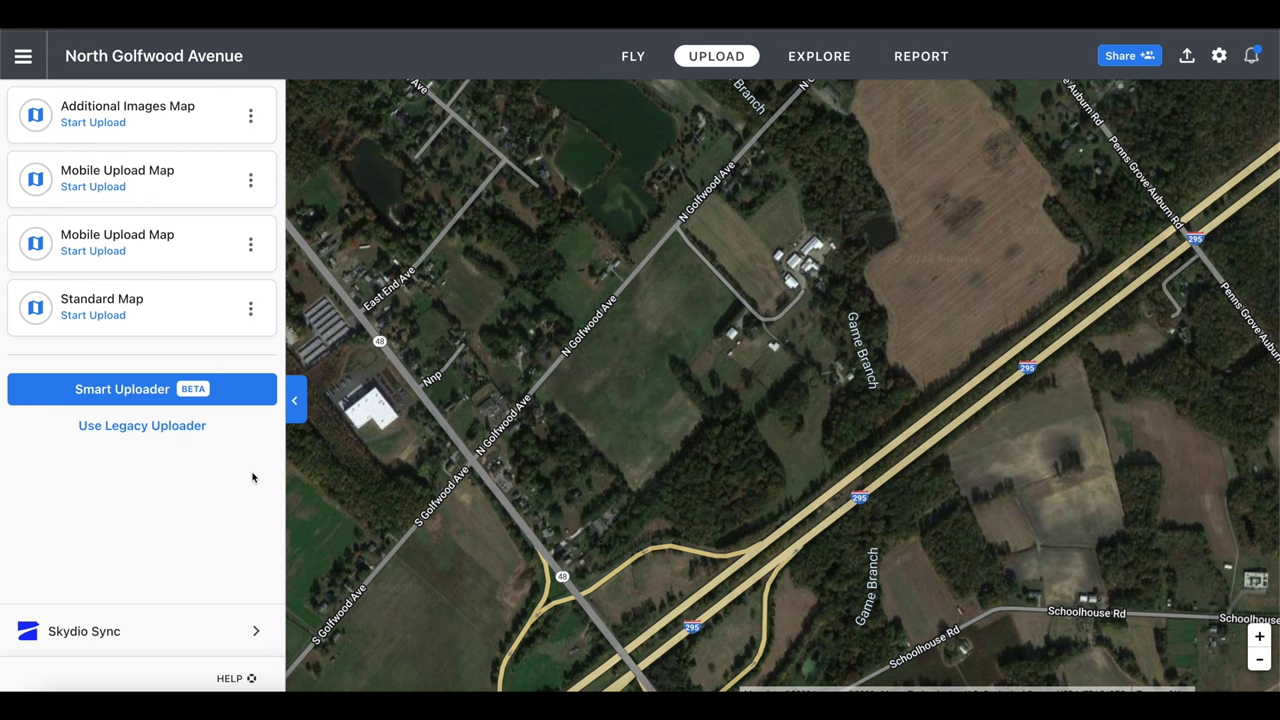
- Start a Map or Model upload with the legacy uploader and open the DCIM/100MEDIA folder on the Untitled drive for photo selection
left_click(156, 426)
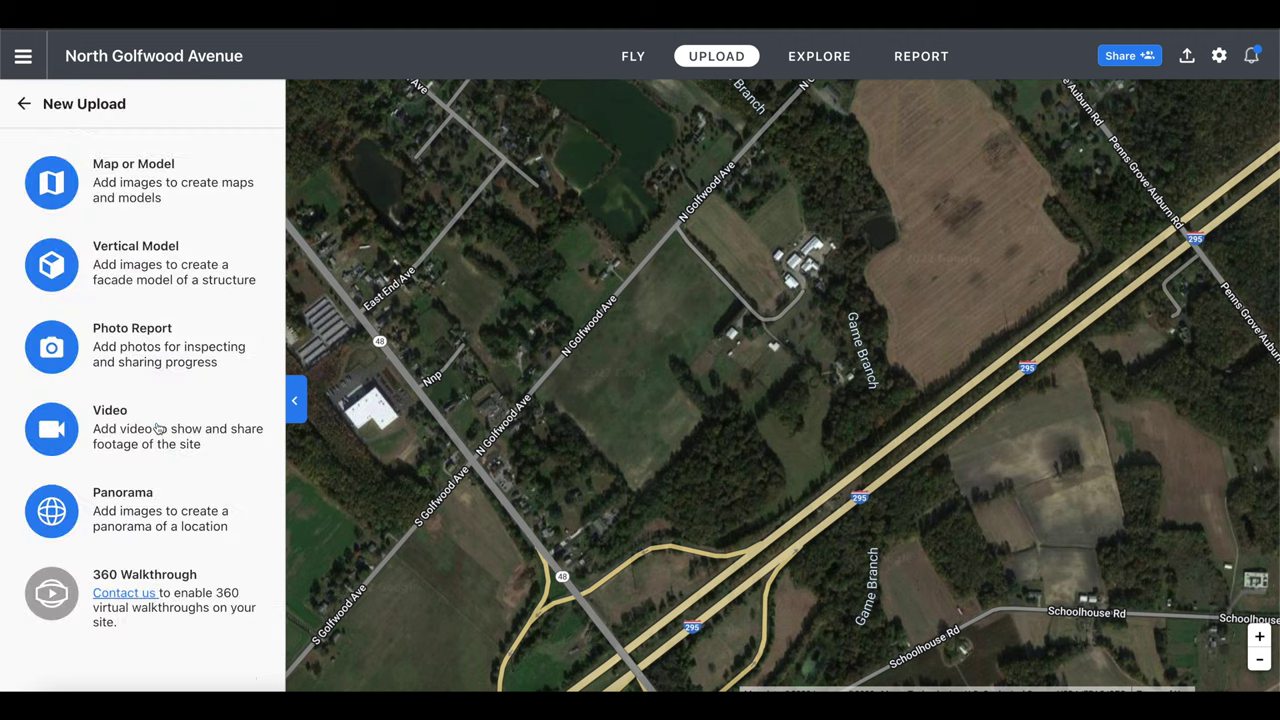
left_click(133, 185)
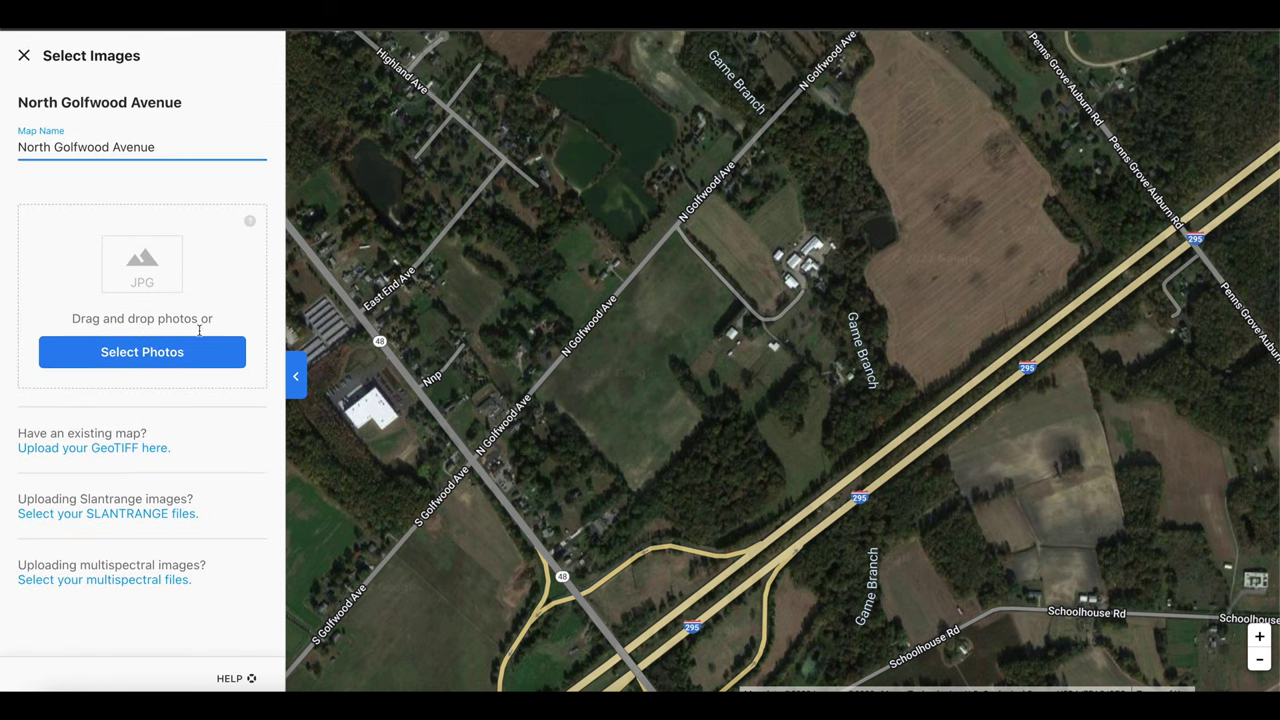
left_click(207, 355)
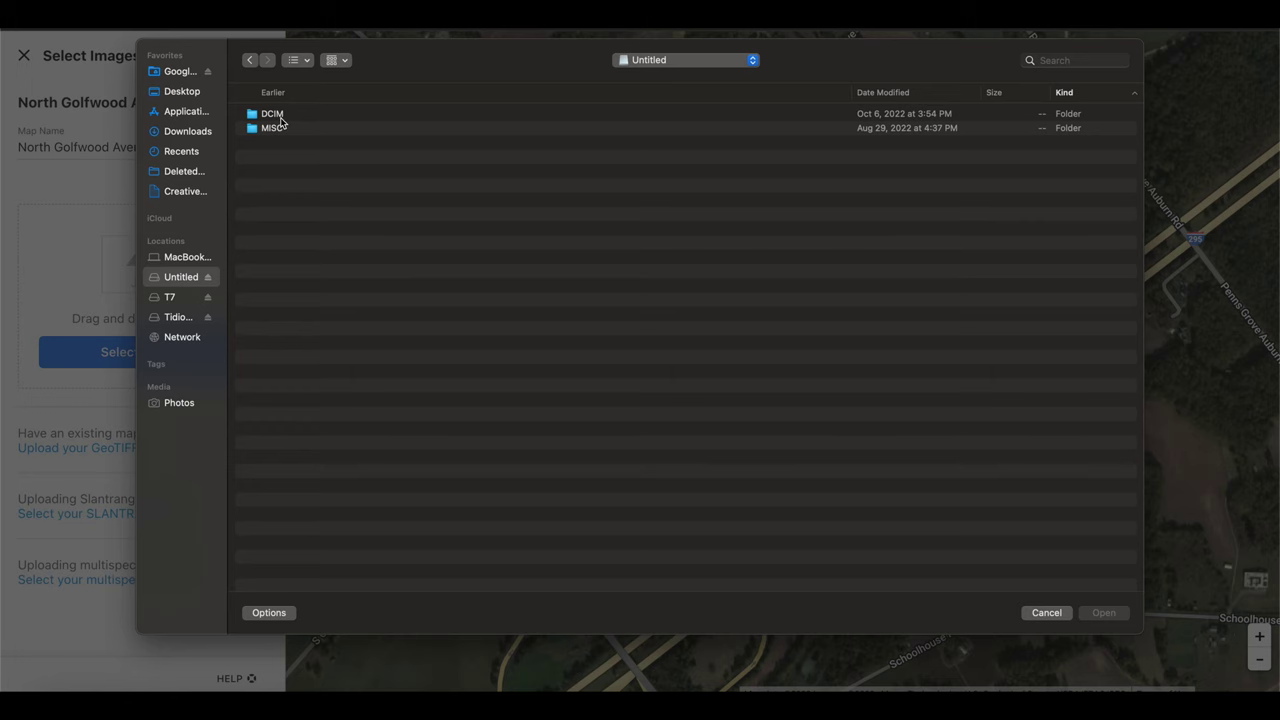
double_click(281, 117)
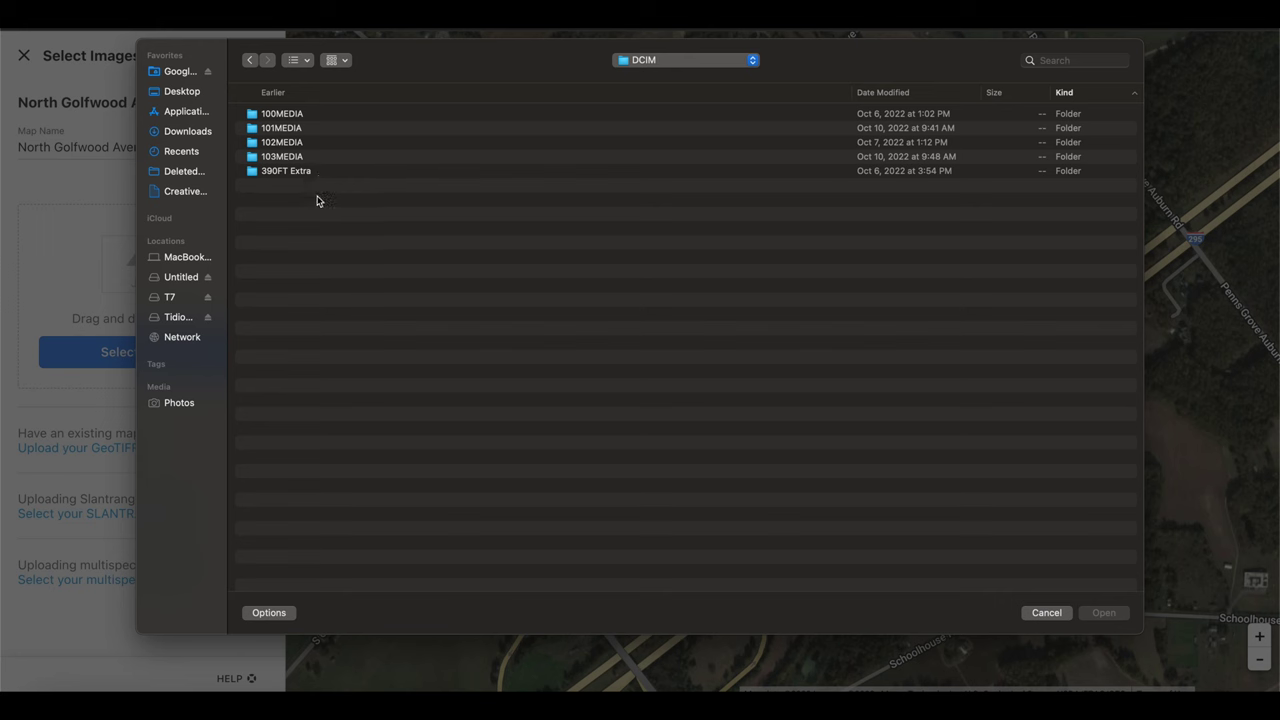
double_click(305, 117)
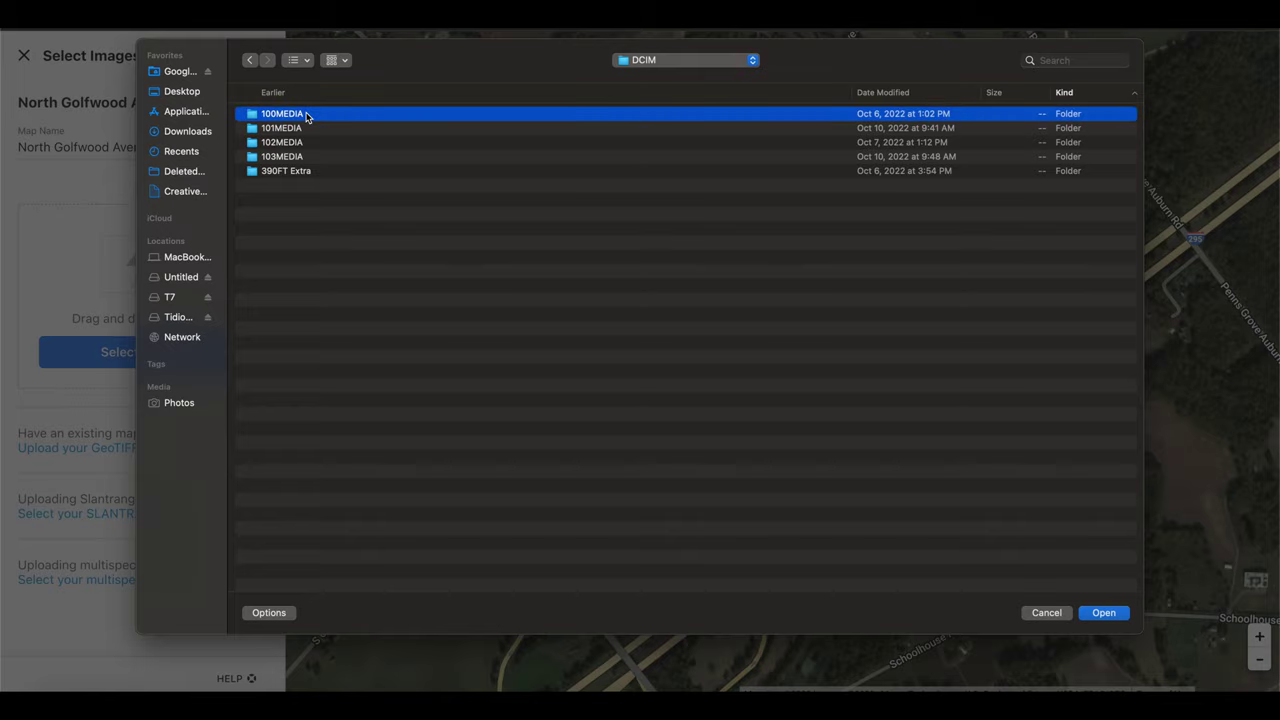
- Preview DJI_0318.JPG and DJI_0353.JPG and look through the list of drone photos in the 100MEDIA folder
left_click(341, 199)
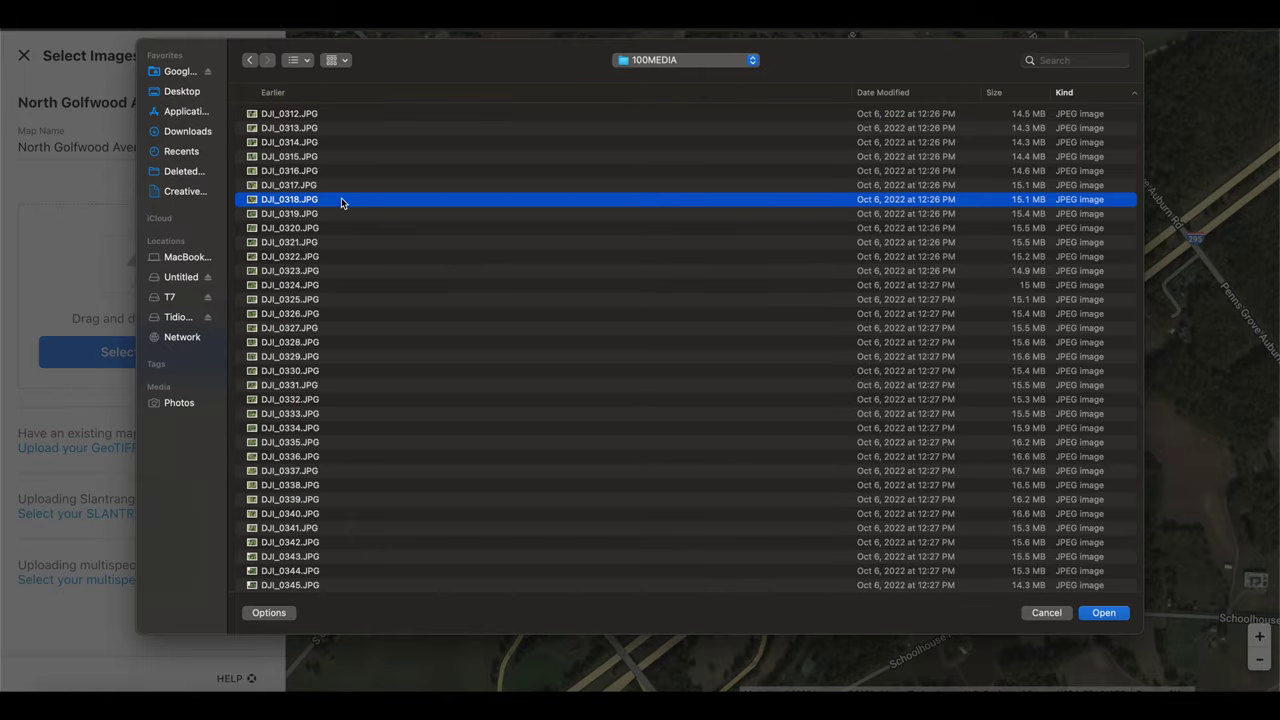
key("space")
key("space")
scroll(344, 250, "down", 10)
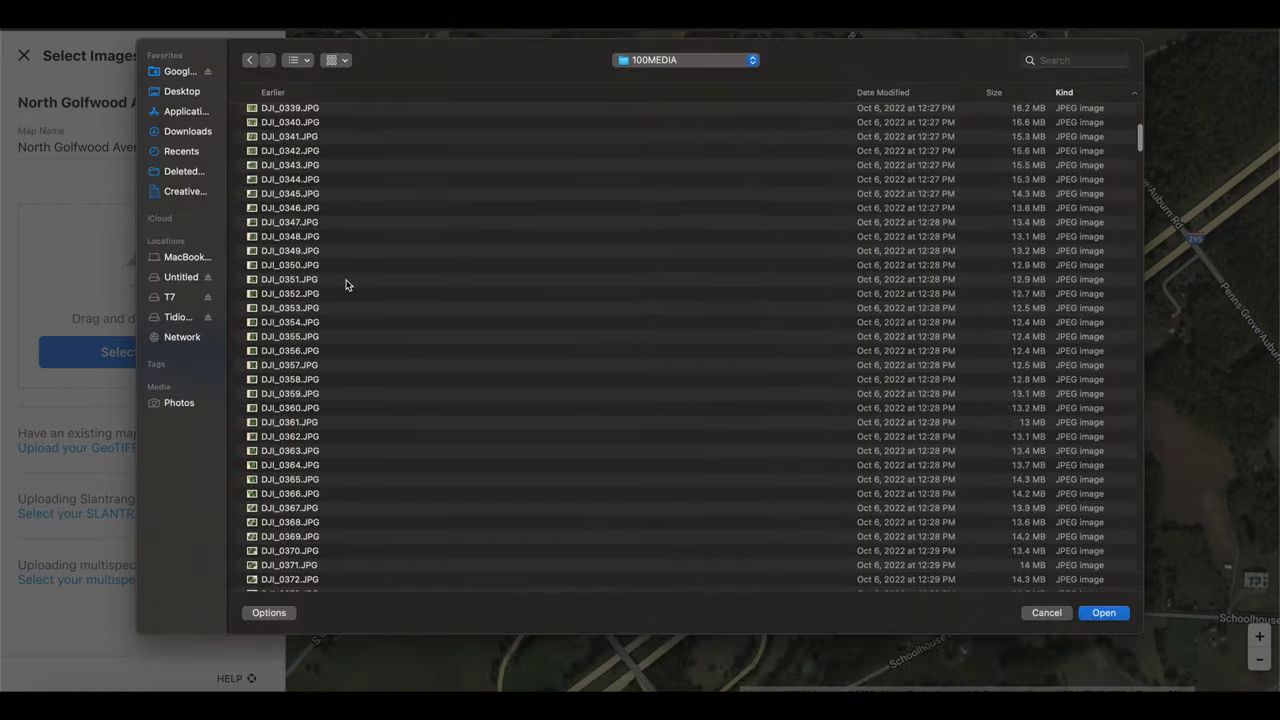
left_click(346, 308)
key("space")
key("space")
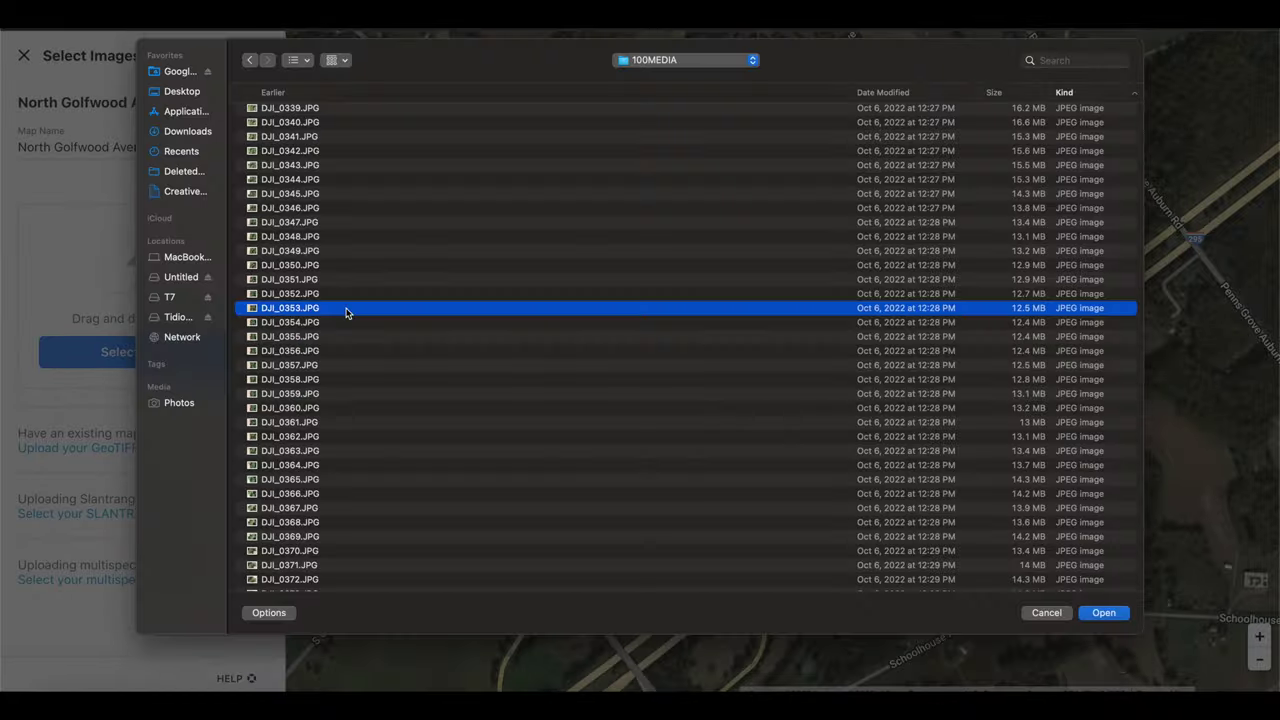
scroll(346, 340, "down", 10)
scroll(346, 340, "down", 15)
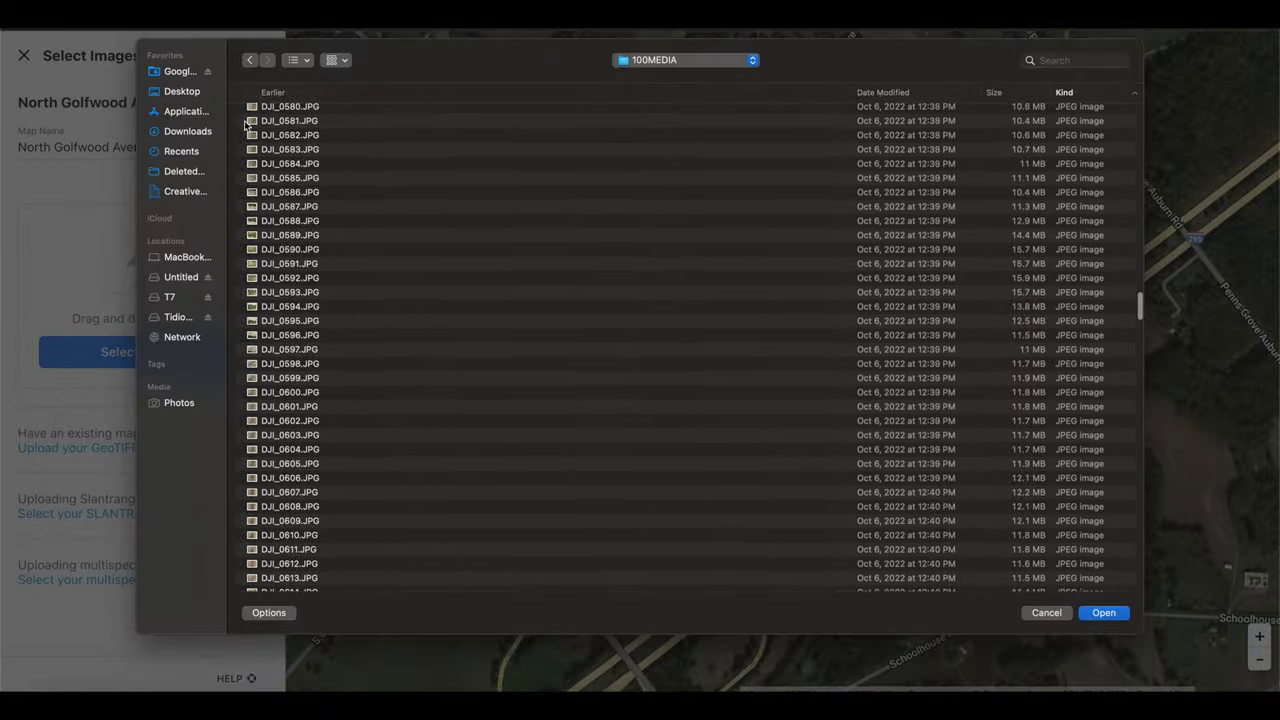
- Recheck the image file names in the 100MEDIA folder and return to the DCIM folder
left_click(250, 61)
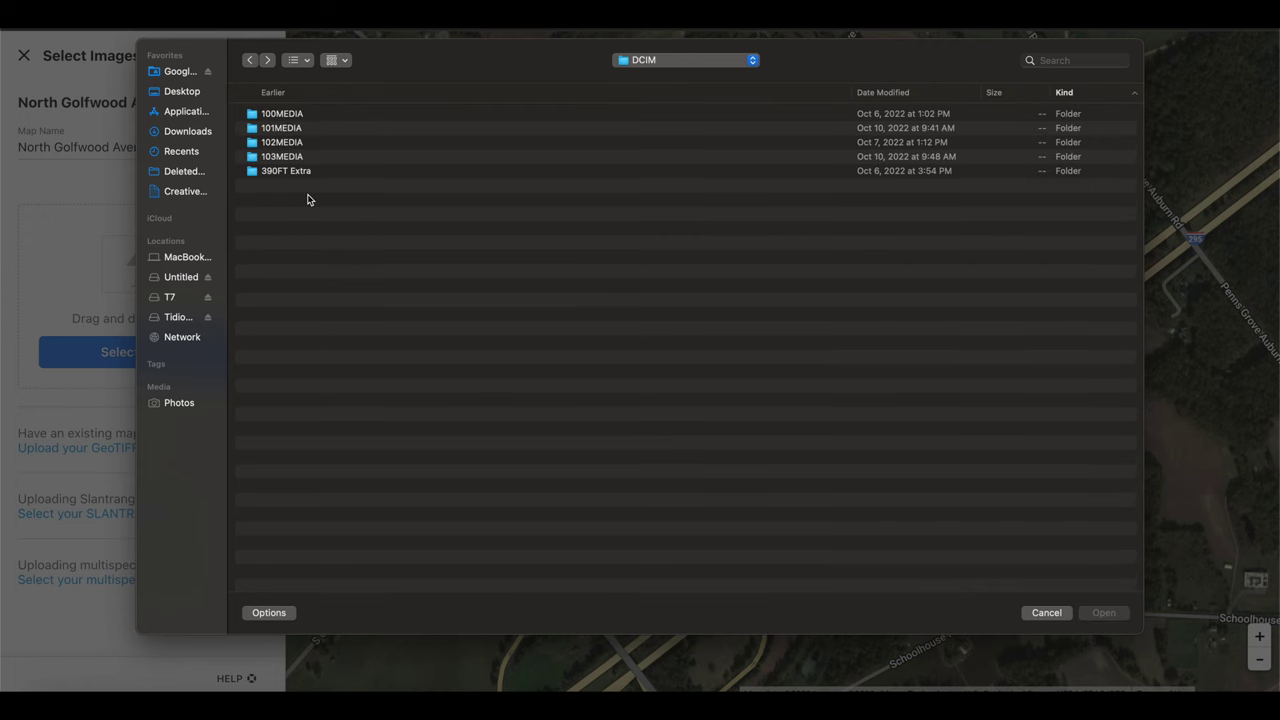
double_click(288, 115)
scroll(288, 120, "up", 5)
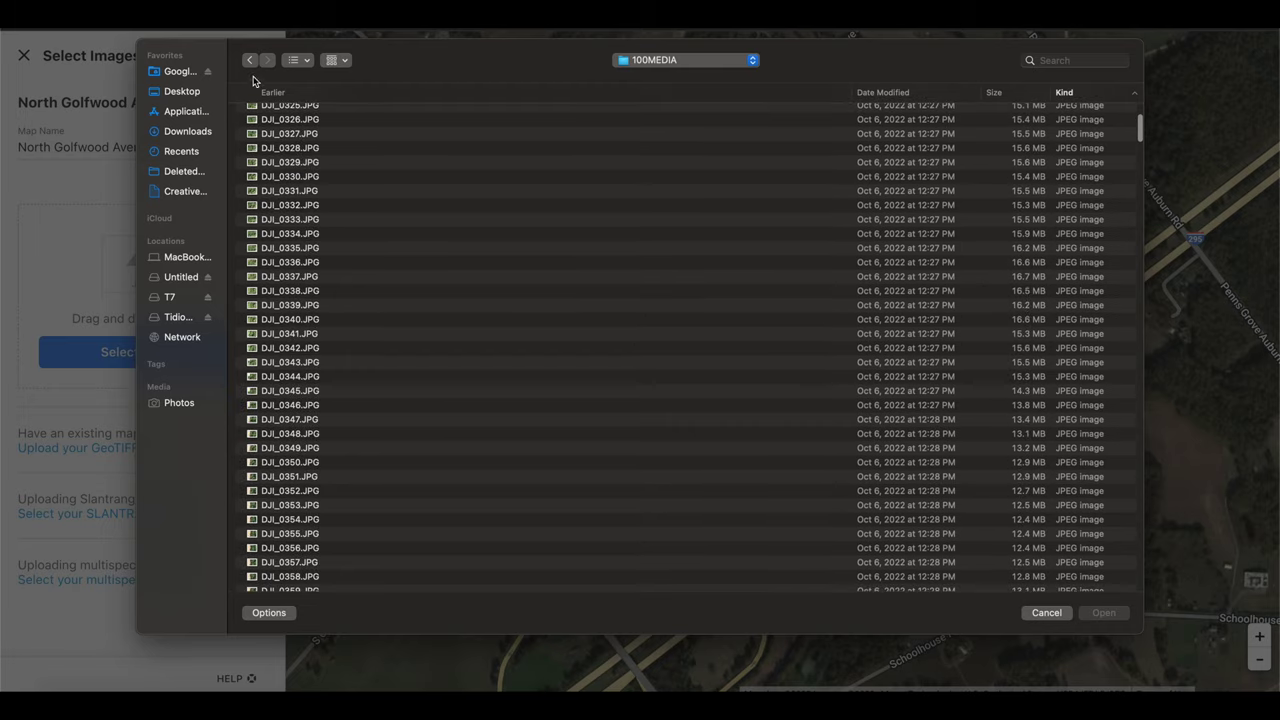
left_click(250, 62)
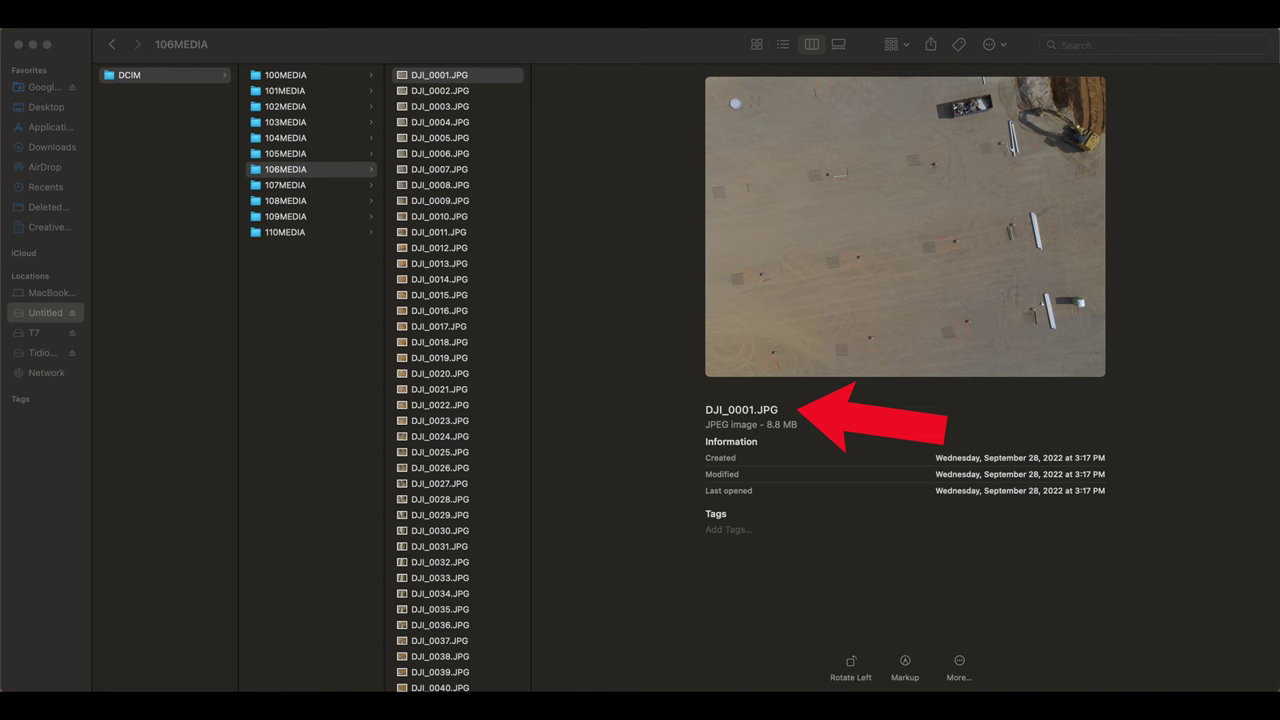
left_click(451, 678)
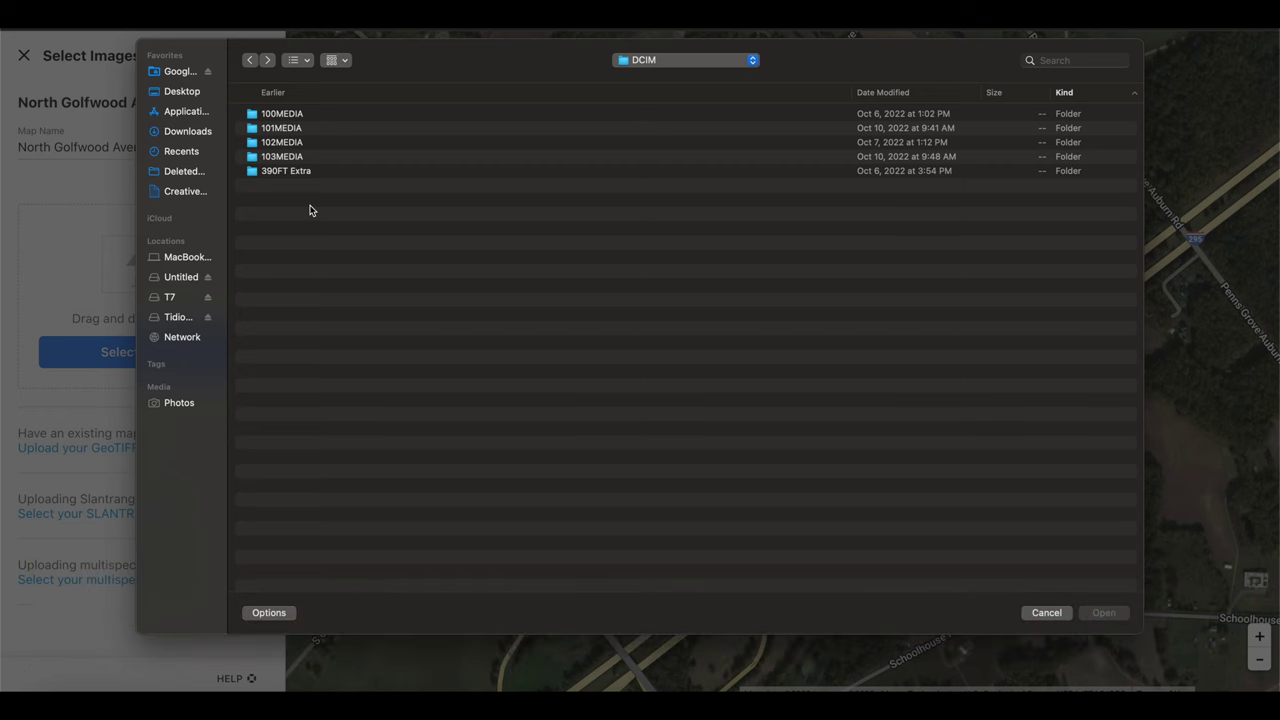
- Add all images from the 100MEDIA folder to the North Golfwood Avenue map upload
double_click(307, 118)
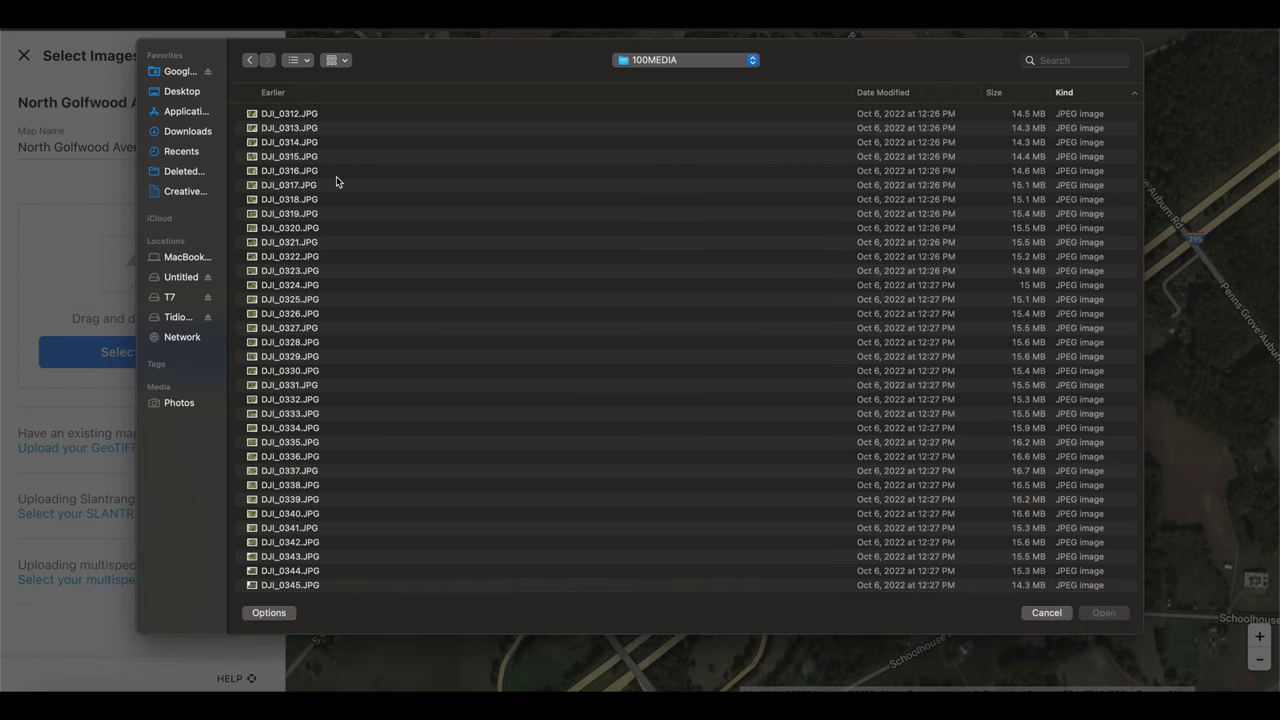
key("super+a")
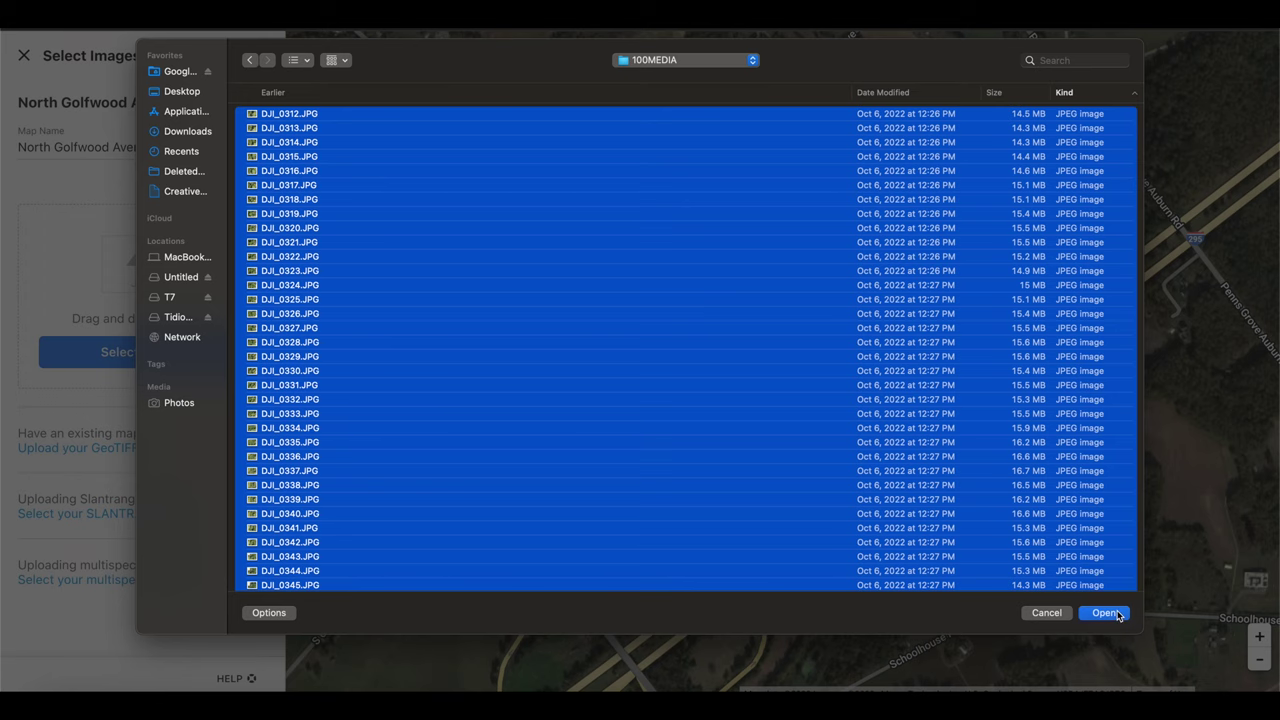
left_click(1120, 614)
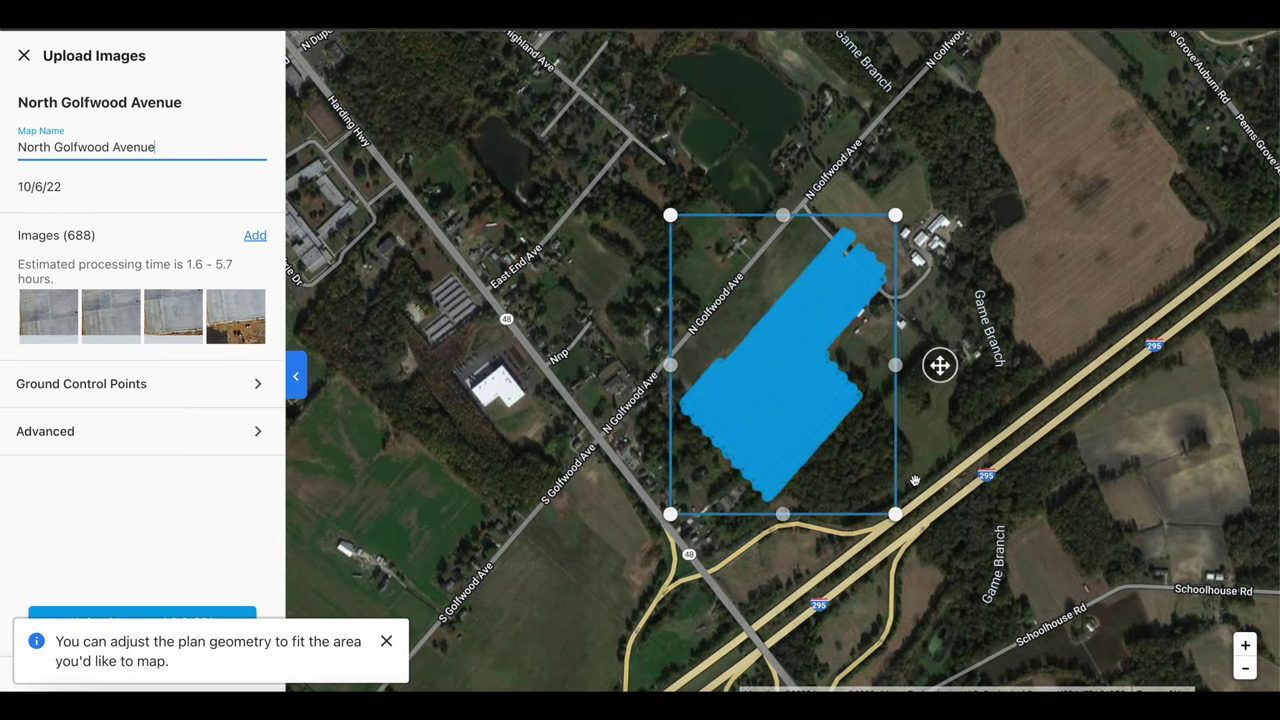
- Add all images from the 101MEDIA folder to the same map upload
left_click(257, 240)
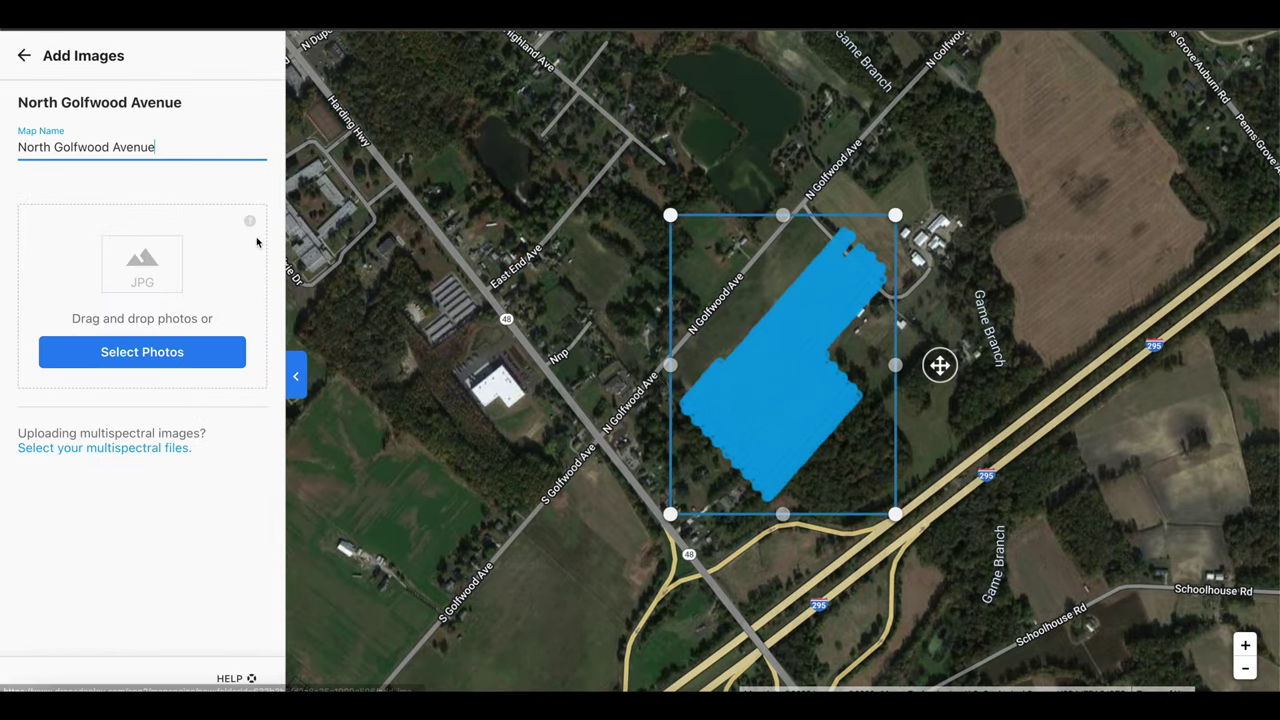
left_click(172, 356)
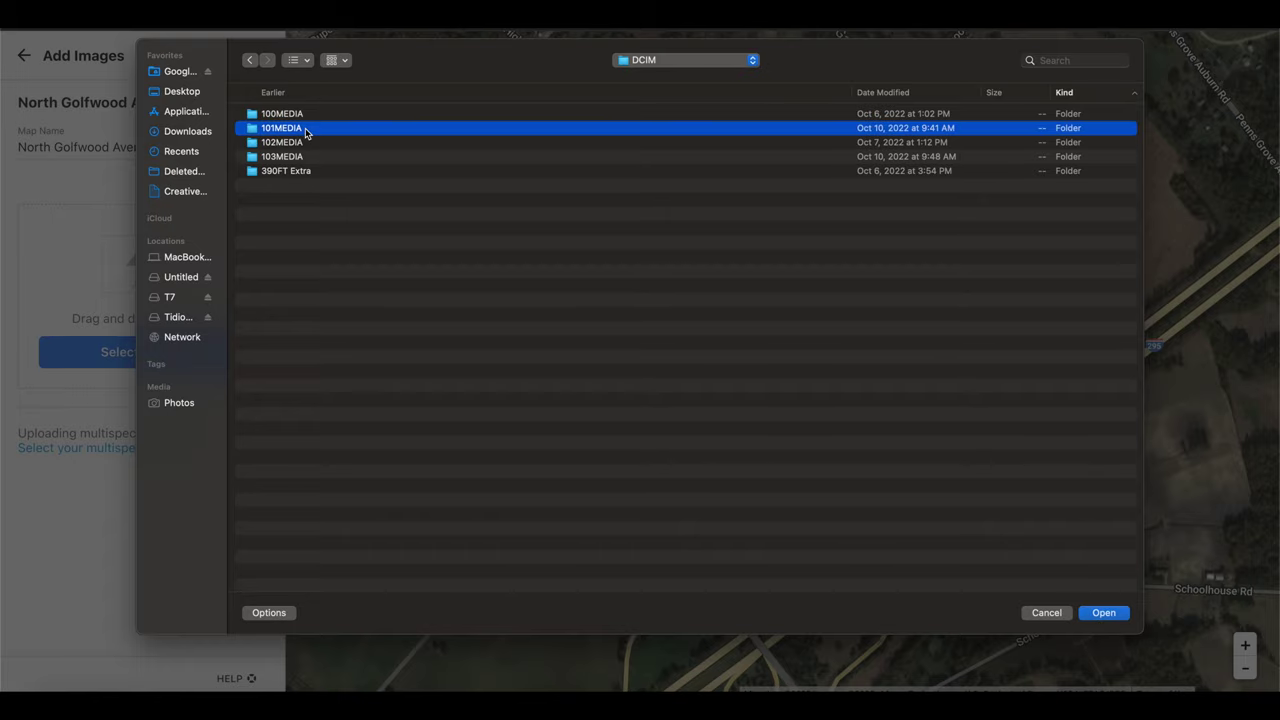
double_click(306, 128)
key("super+a")
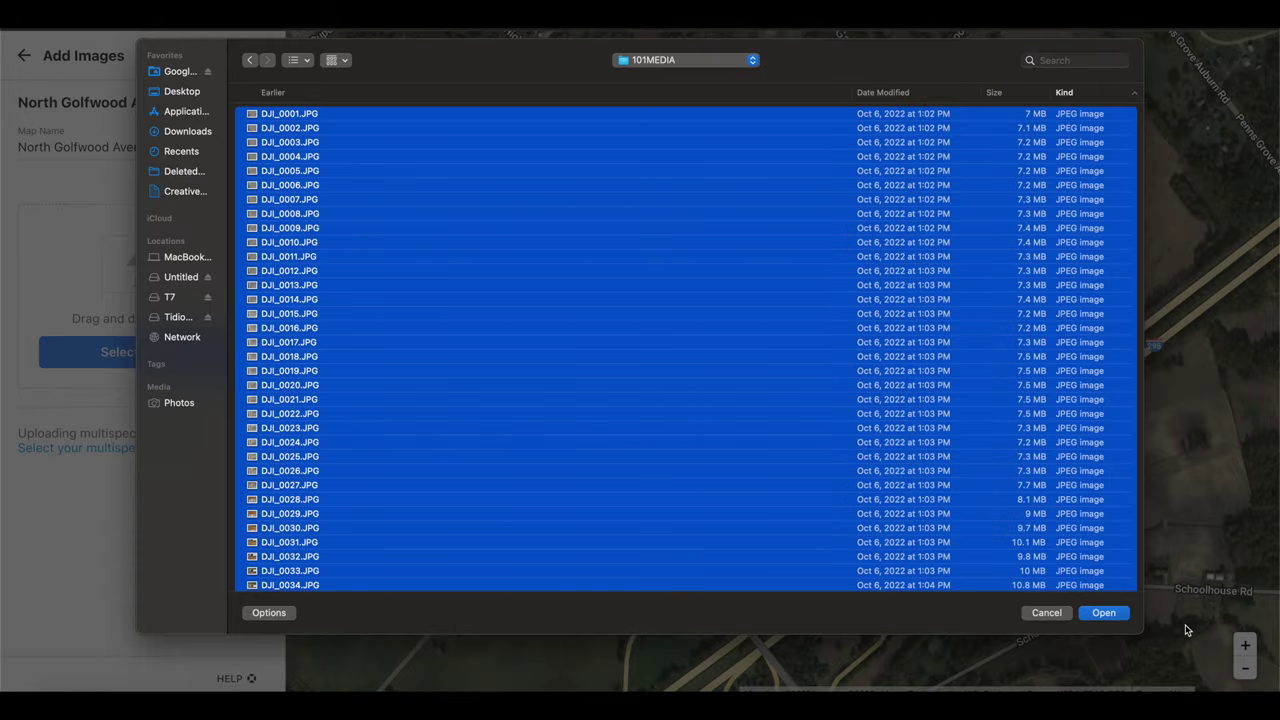
left_click(1103, 610)
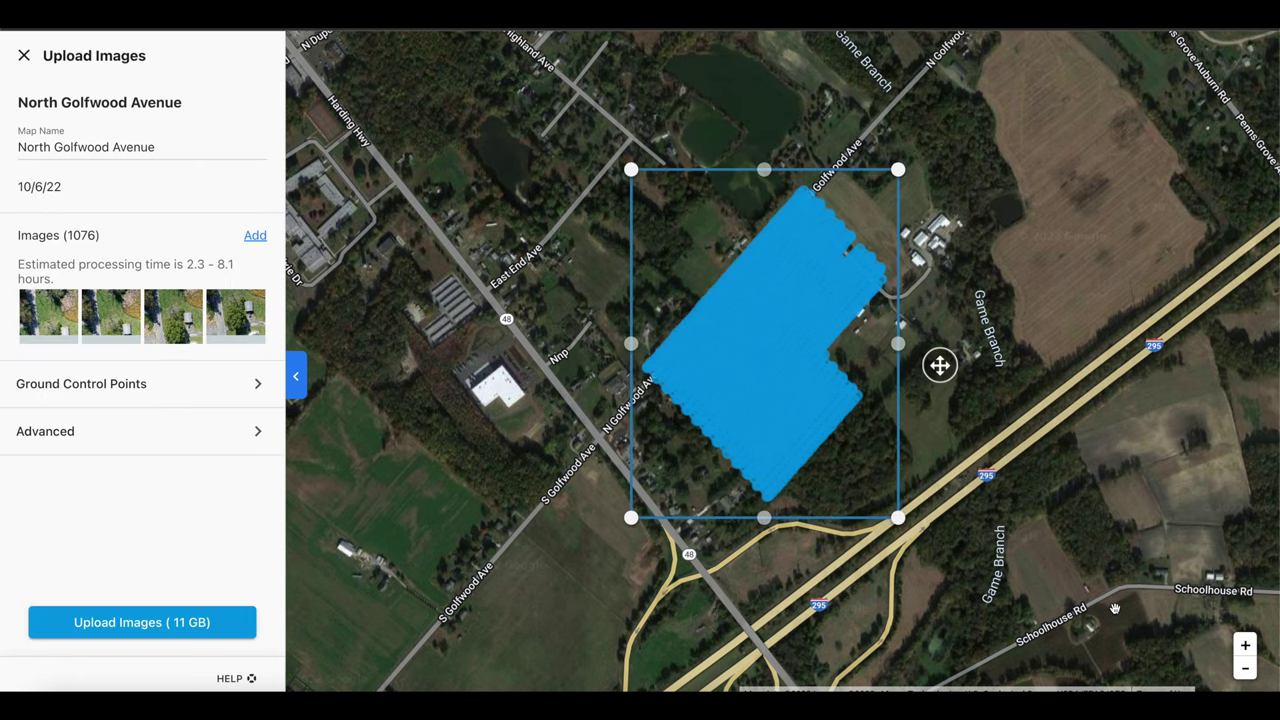
- Check the photo locations on the map and adjust the southeast and northwest corners of the map boundary
scroll(766, 401, "up", 5)
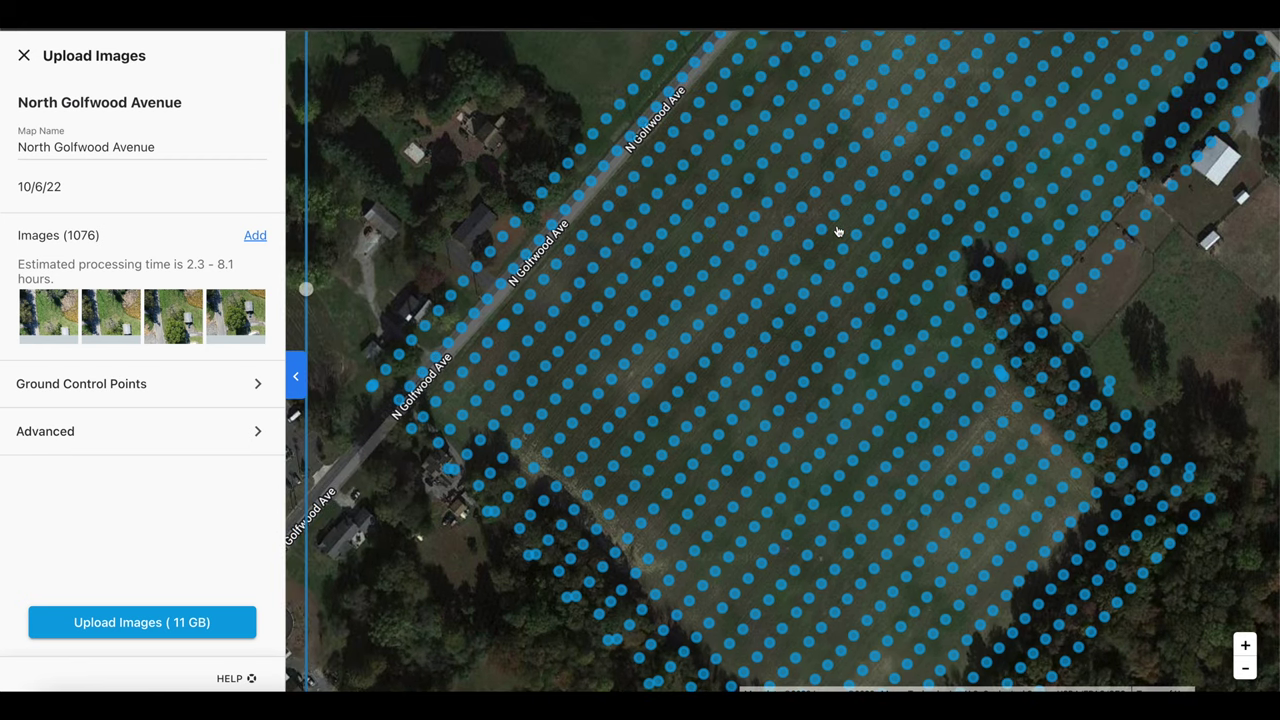
left_click_drag(837, 229, 774, 331)
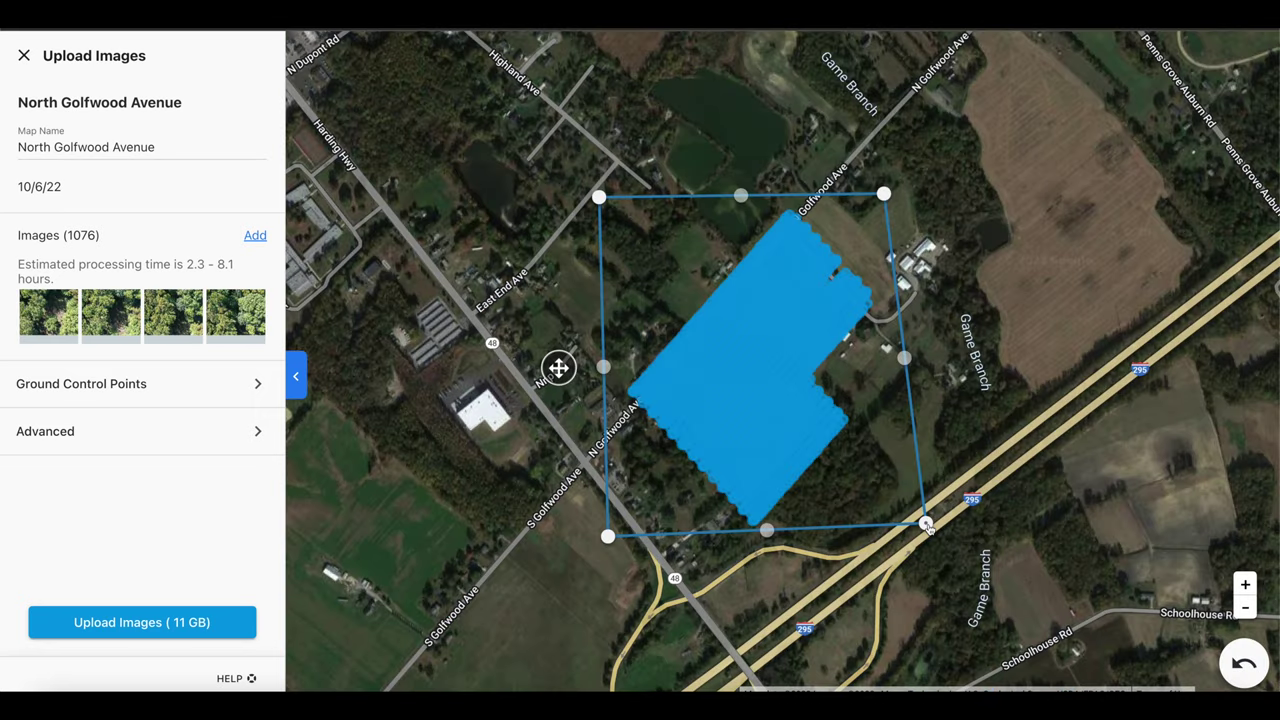
mouse_move(896, 517)
left_mouse_down()
mouse_move(872, 517)
mouse_move(893, 528)
left_mouse_up()
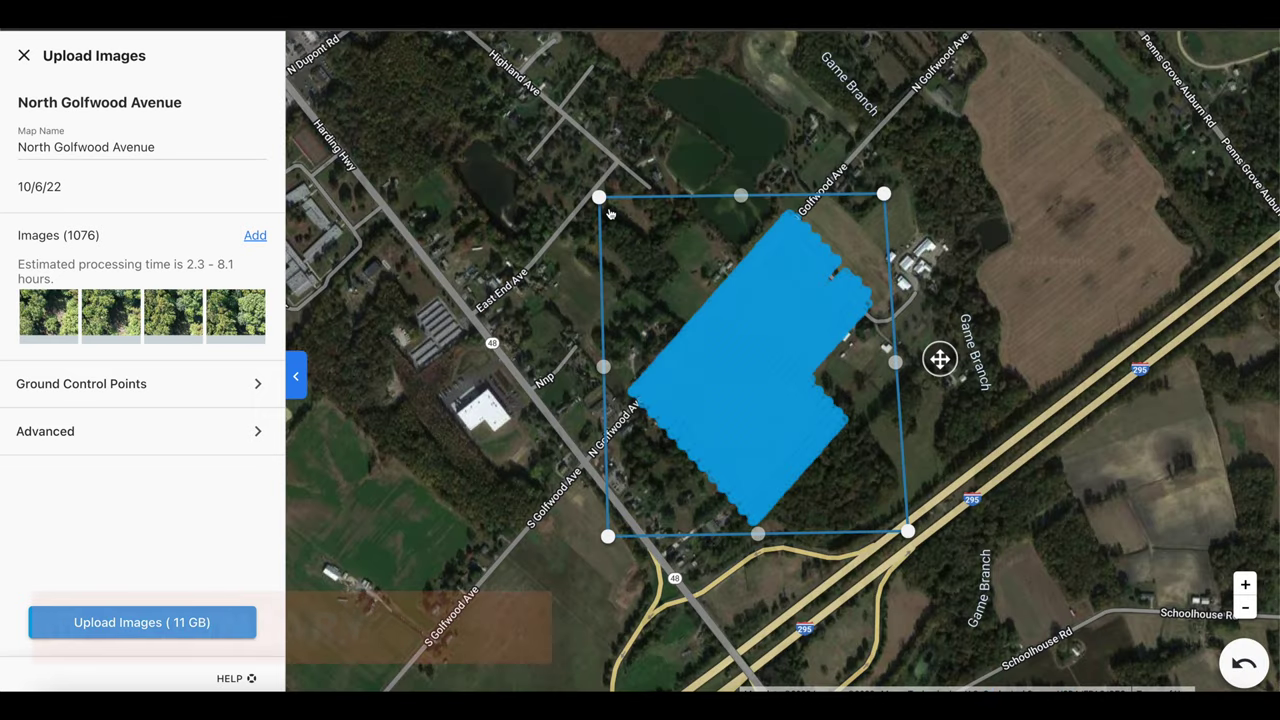
mouse_move(598, 197)
left_mouse_down()
mouse_move(586, 223)
mouse_move(613, 198)
left_mouse_up()
- Pull the northeast corner of the map boundary inward over the photo locations to exclude images at that end of the field
scroll(608, 200, "up", 3)
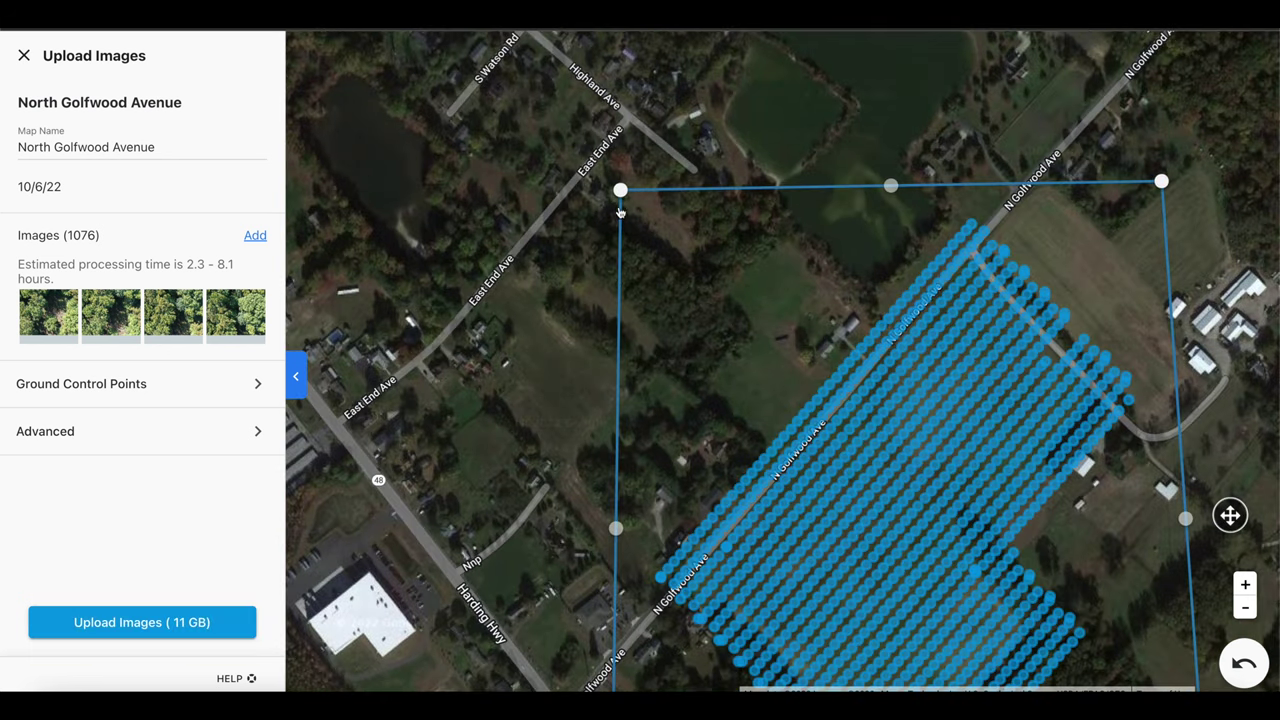
left_click_drag(1164, 186, 1038, 308)
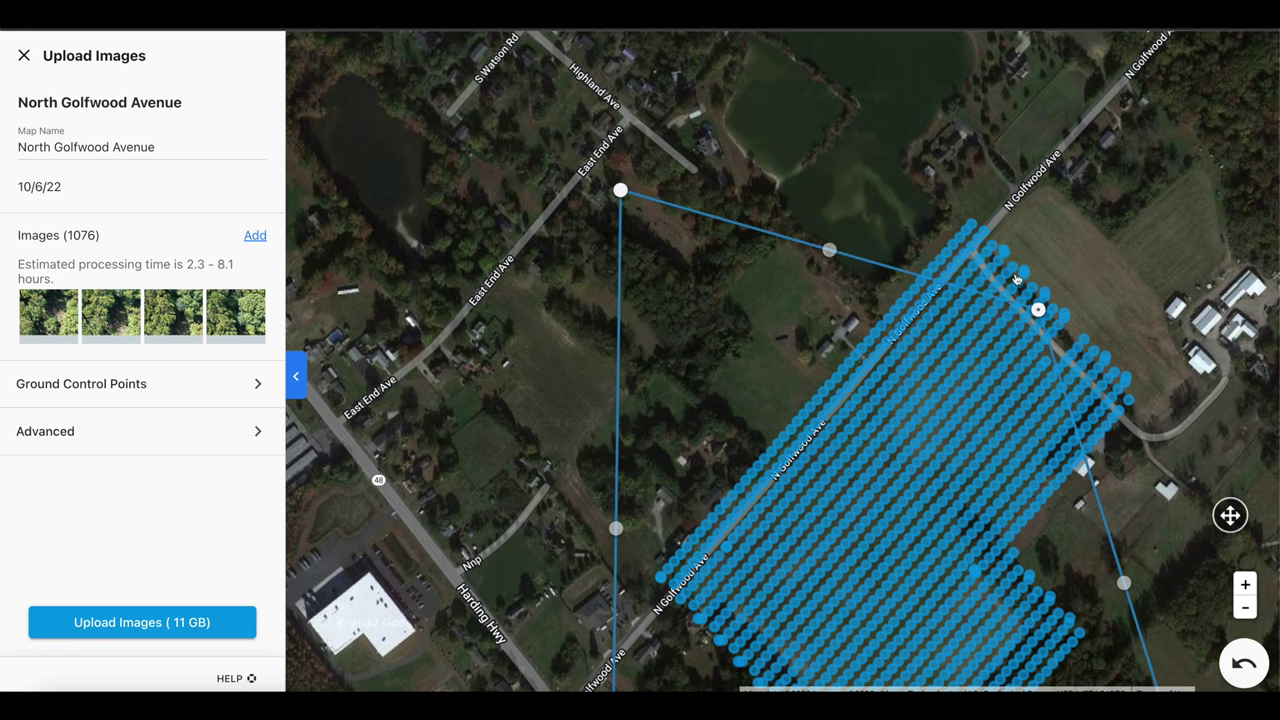
scroll(988, 260, "up", 5)
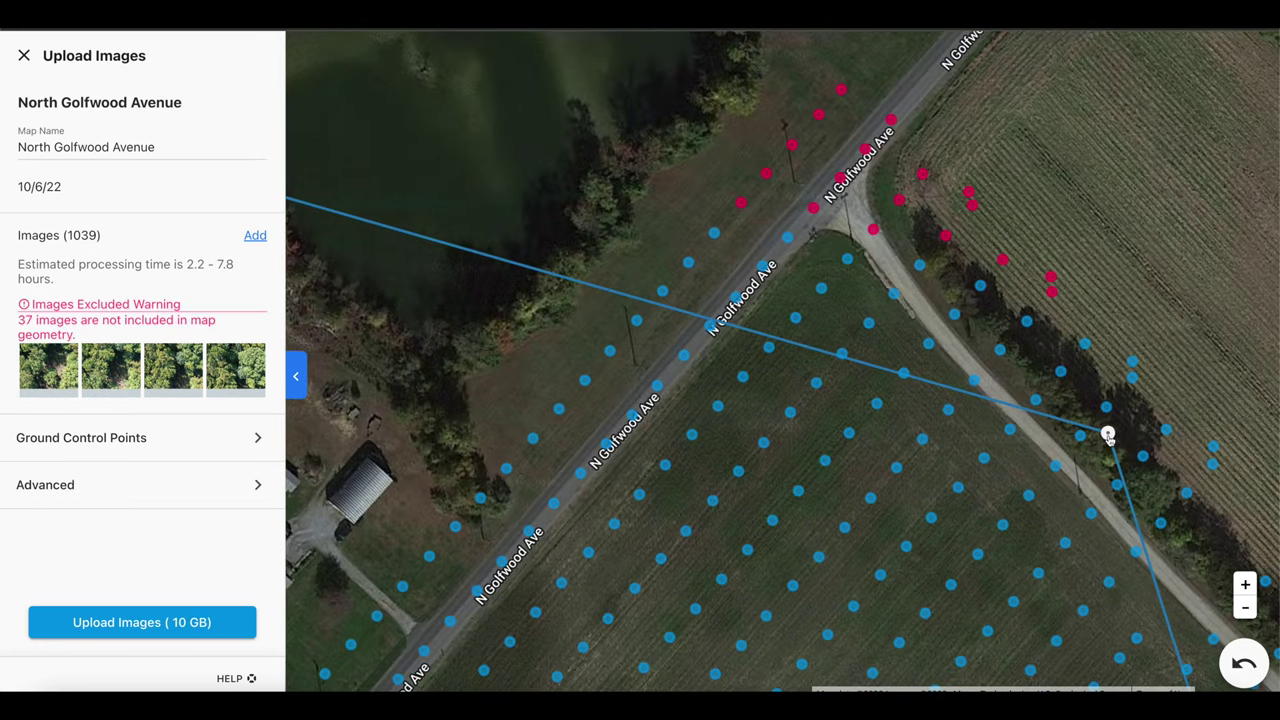
left_click_drag(1108, 434, 1015, 540)
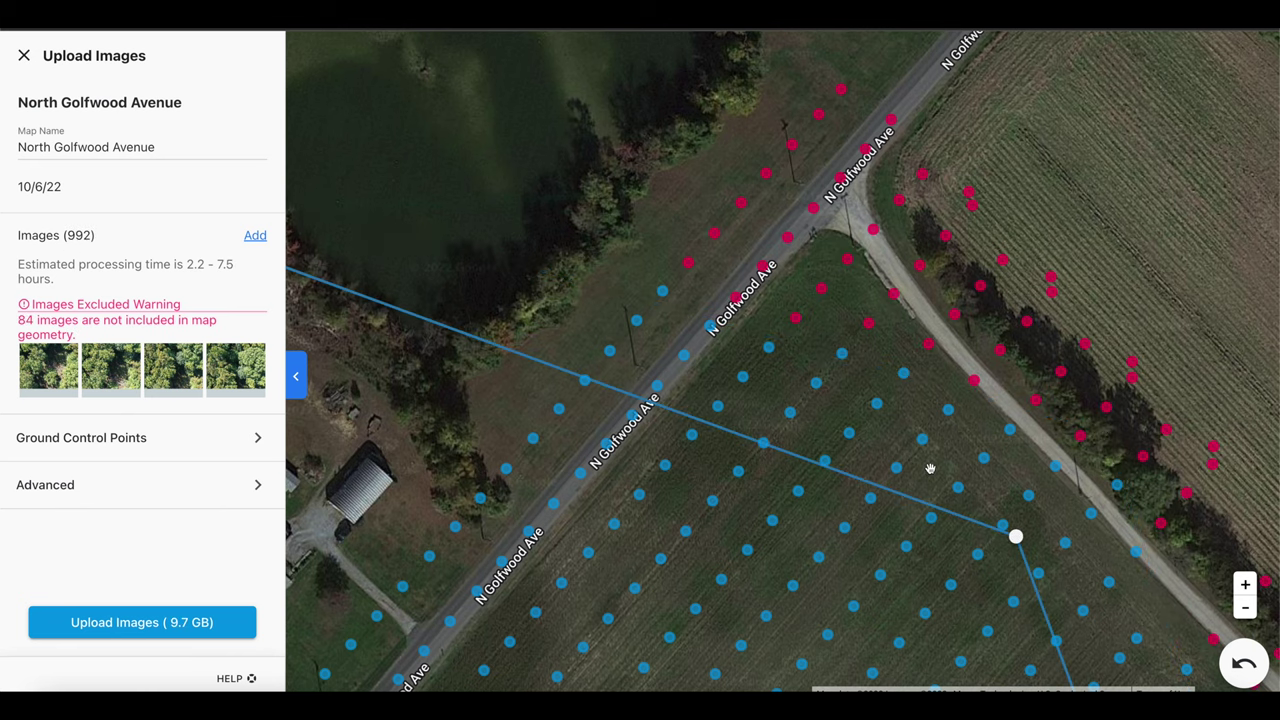
- Move the boundary's northeast corner back out beyond the photo locations so the map area covers all images
scroll(930, 468, "down", 3)
scroll(930, 468, "down", 3)
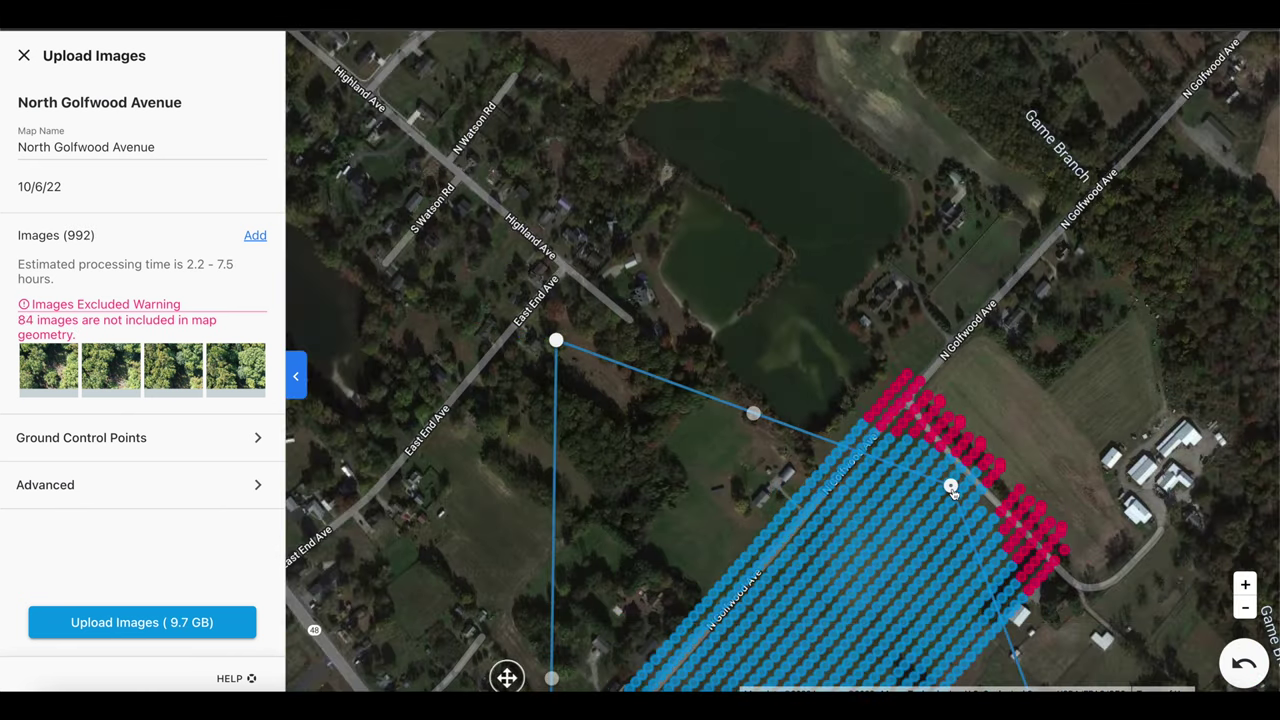
left_click_drag(952, 490, 1130, 304)
scroll(1005, 470, "down", 5)
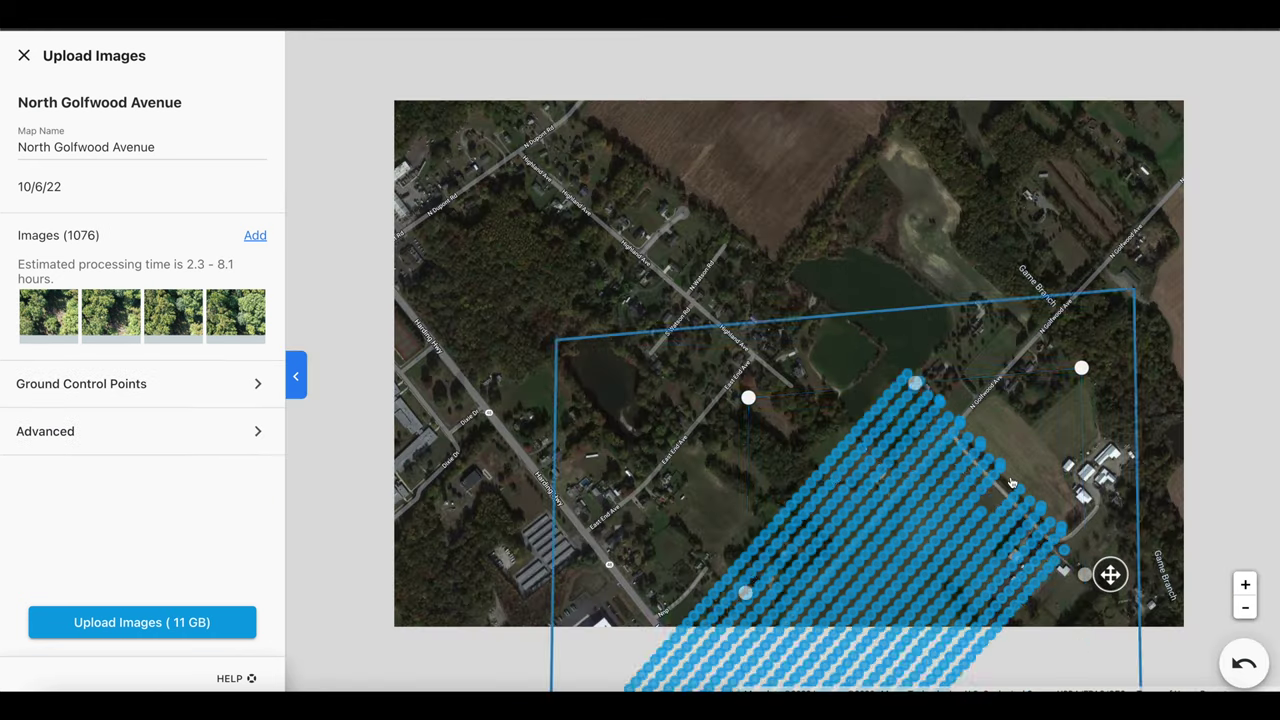
scroll(1050, 525, "up", 5)
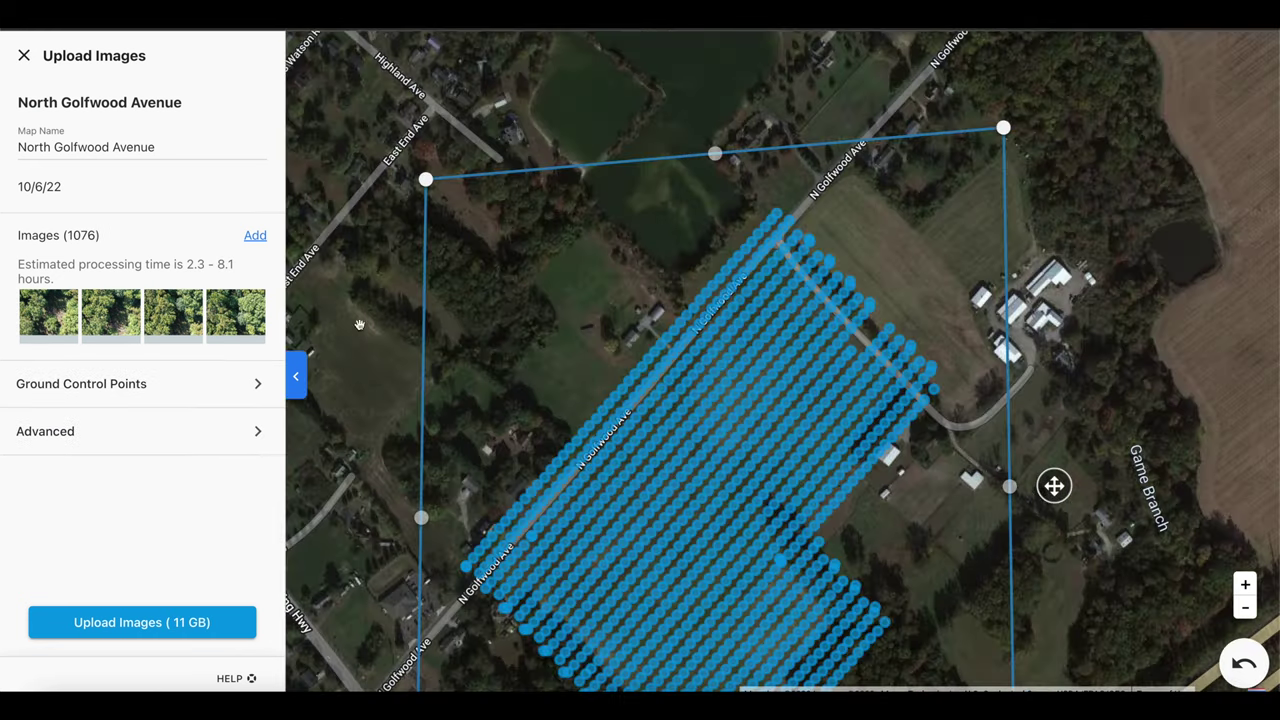
- Open the image review for the upload and page forward to images 73 - 96
left_click(237, 318)
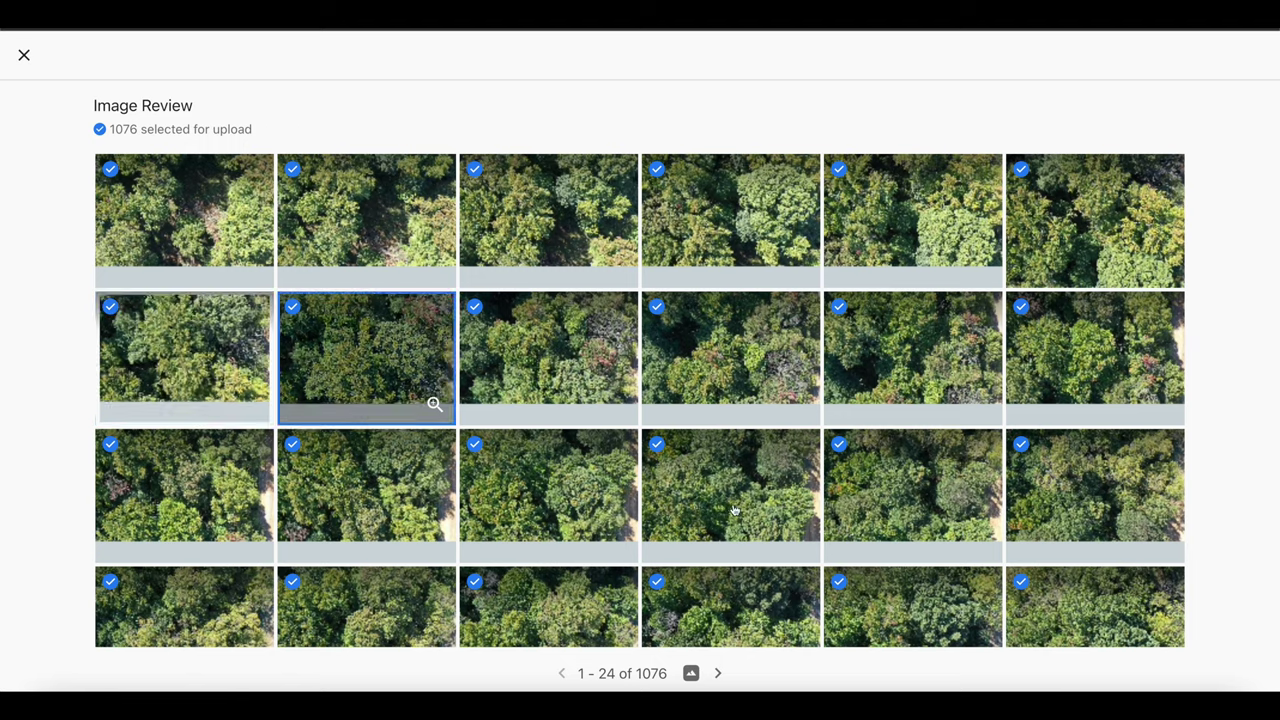
left_click(719, 676)
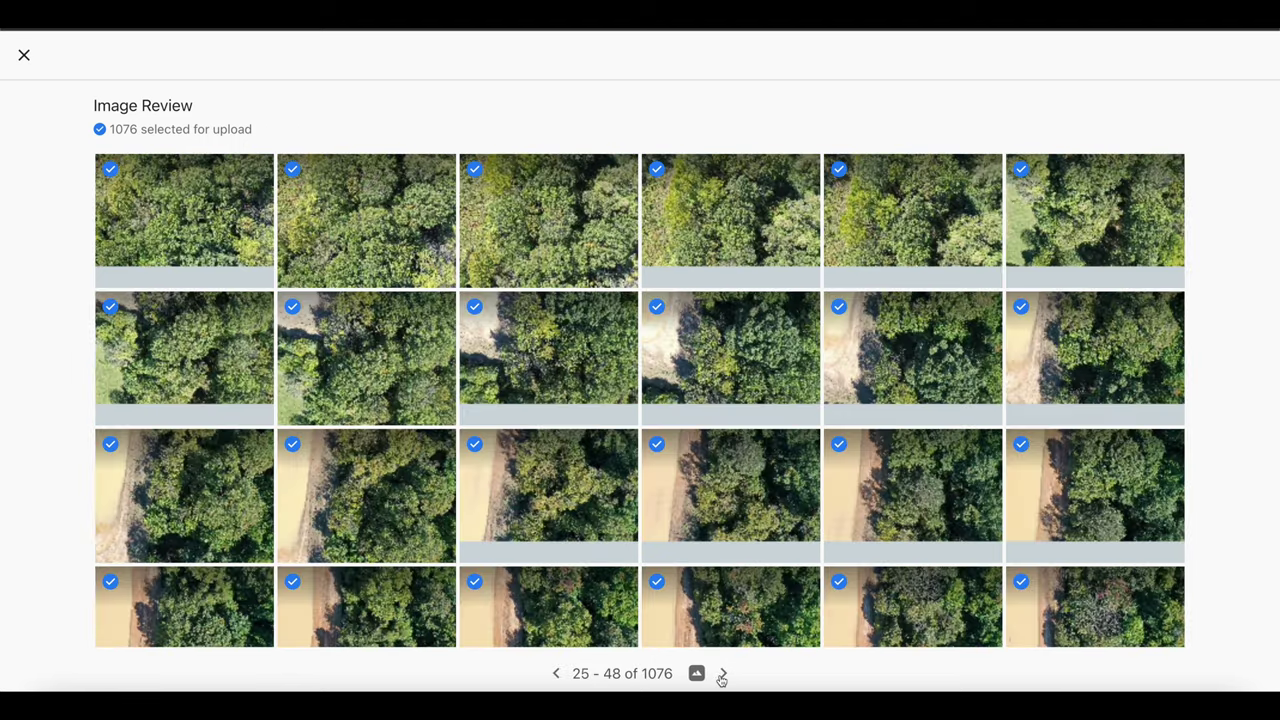
left_click(722, 677)
left_click(722, 677)
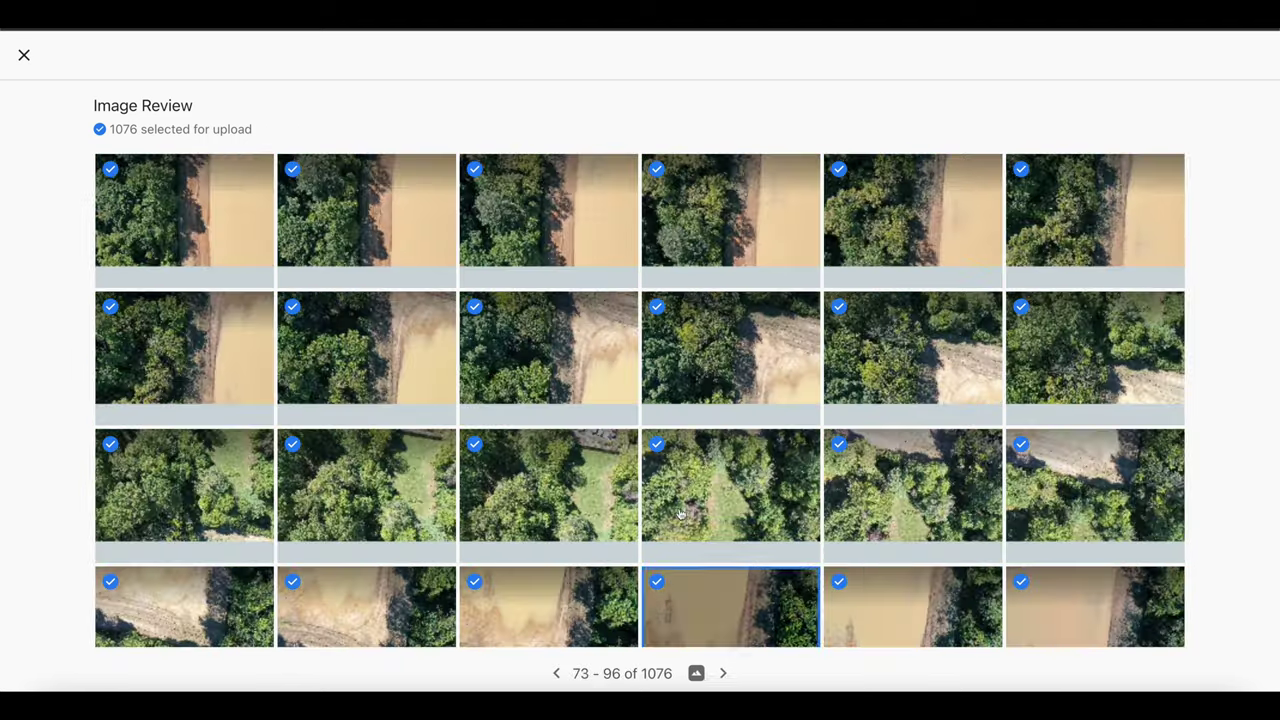
- Deselect the third and fourth images in the third row of the review grid, keeping the second image selected for upload
left_click(657, 445)
left_click(474, 444)
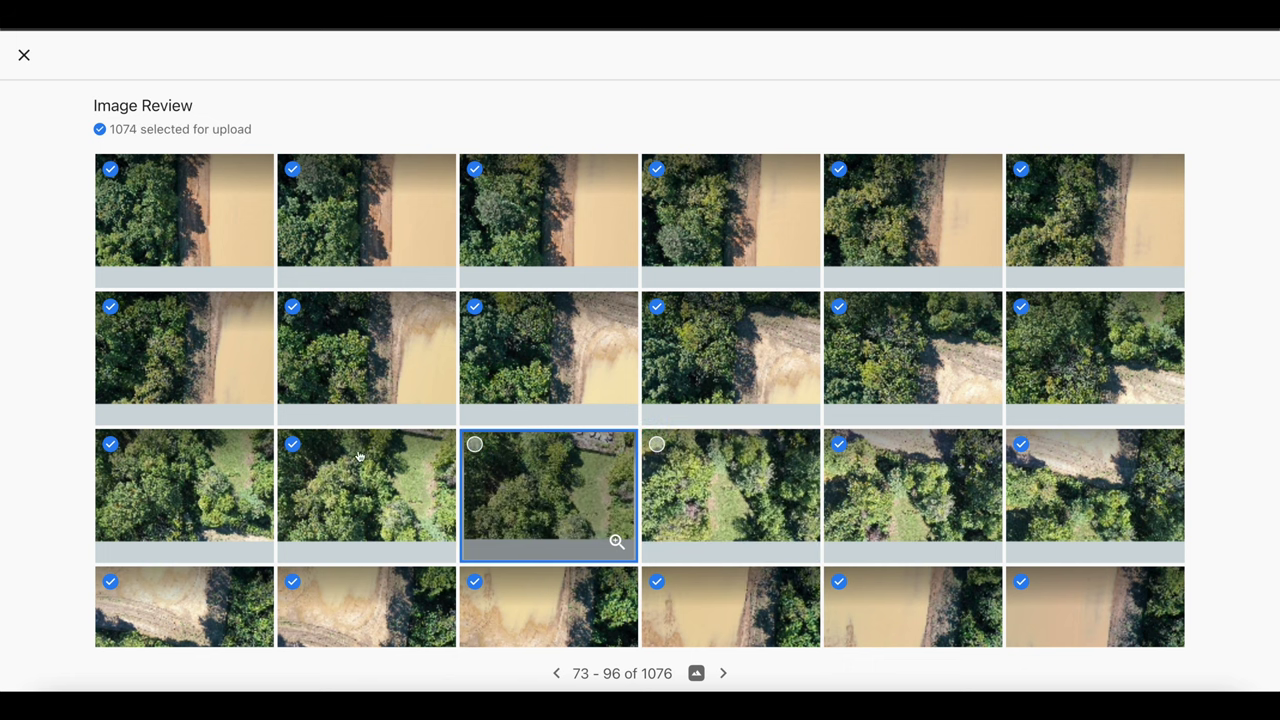
left_click(293, 445)
left_click(293, 445)
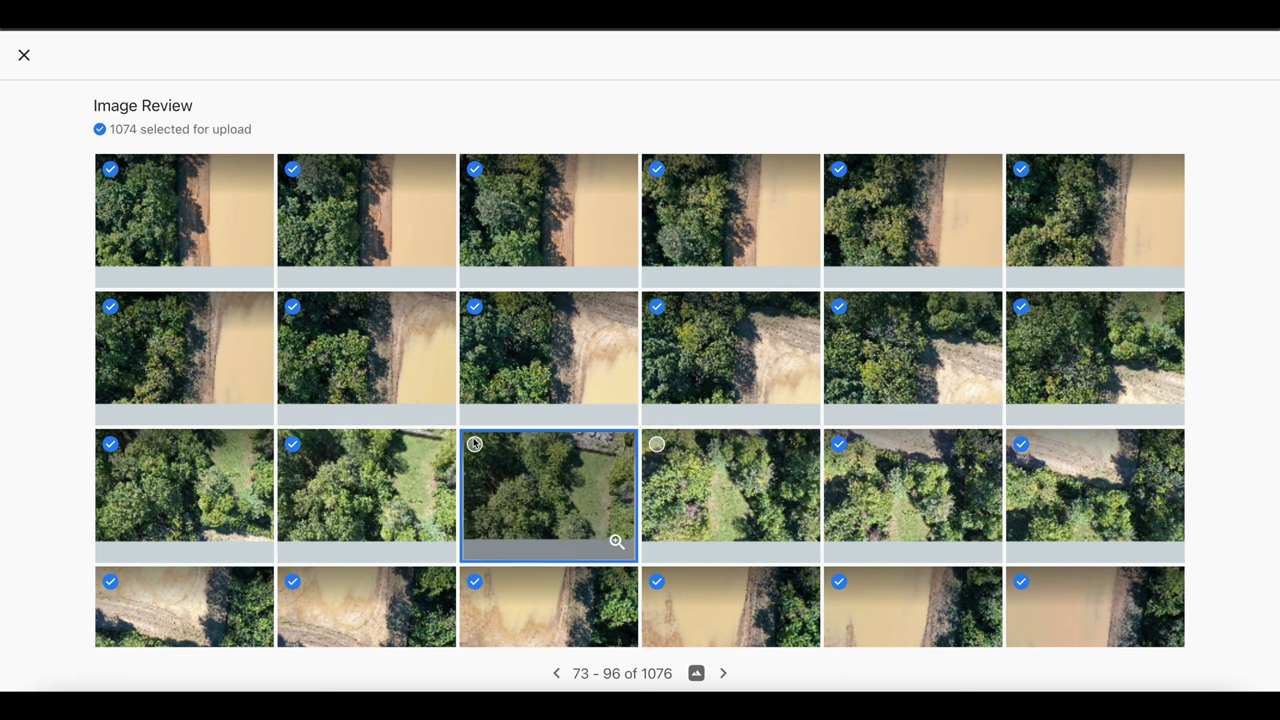
- Reselect the third and fourth images in the third row of the review grid for upload
left_click(474, 444)
left_click(658, 445)
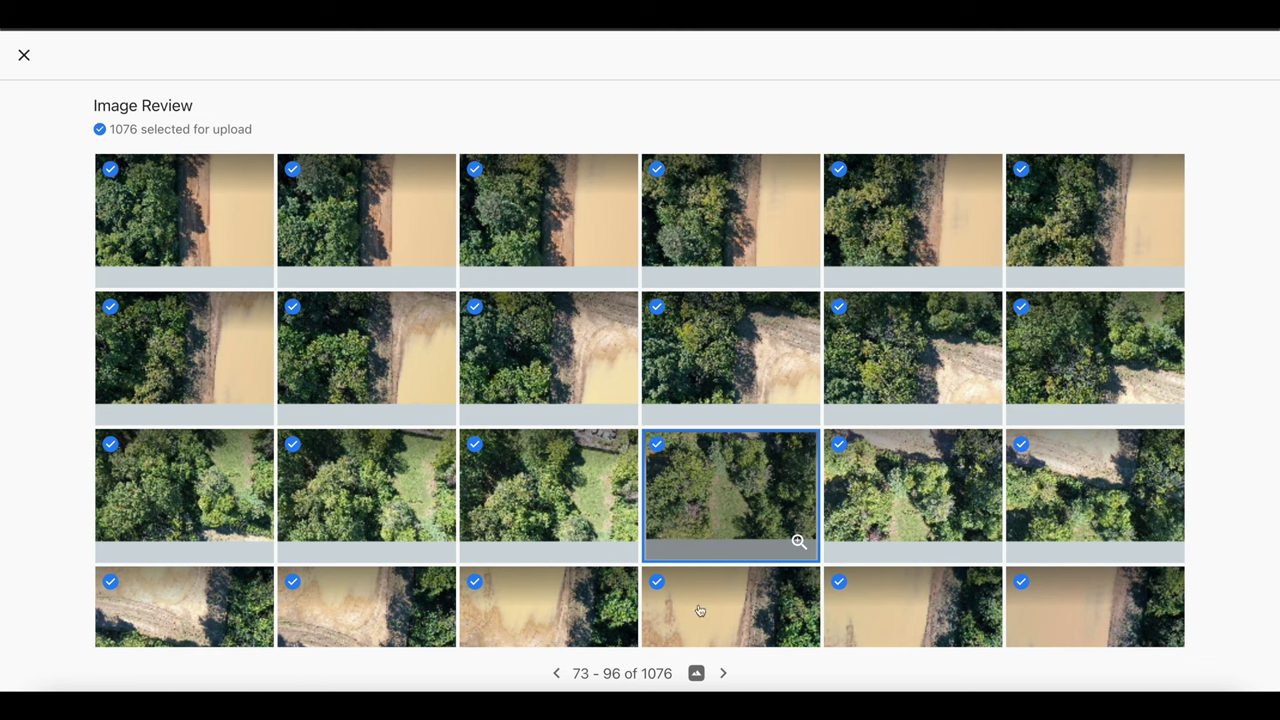
- Page forward to images 121 - 144 and enlarge the third image in the third row
left_click(726, 671)
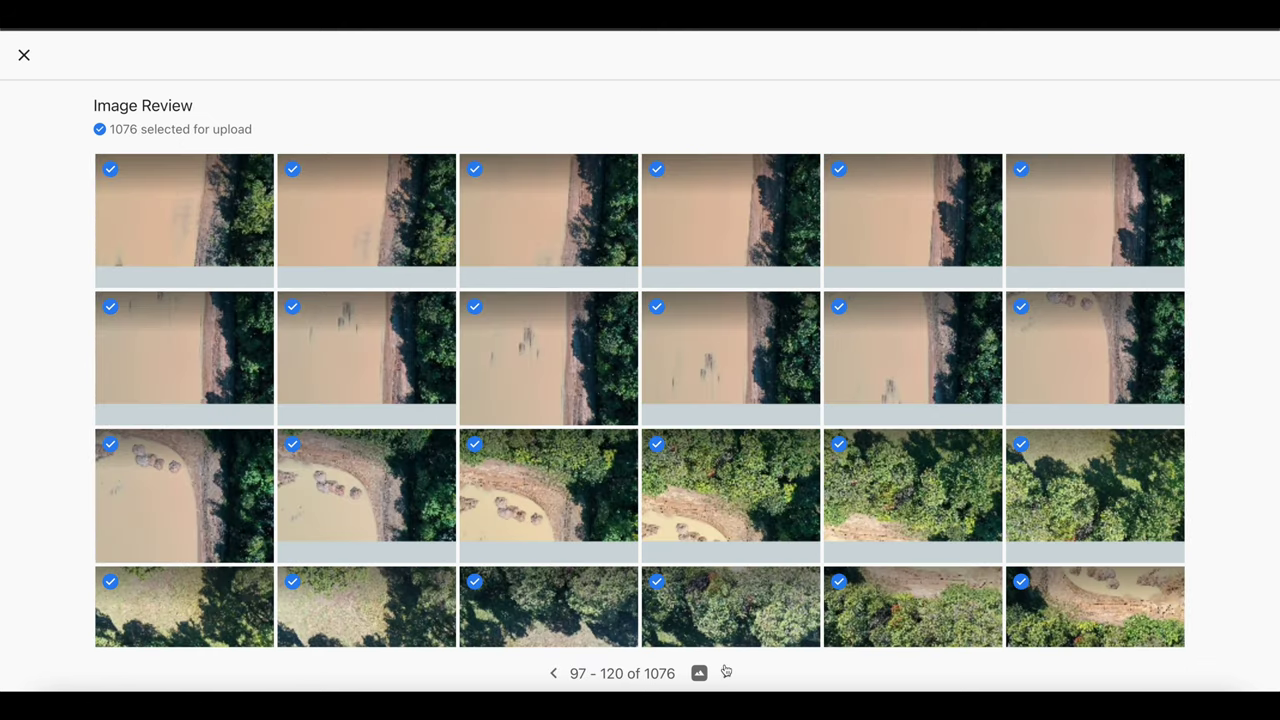
left_click(726, 671)
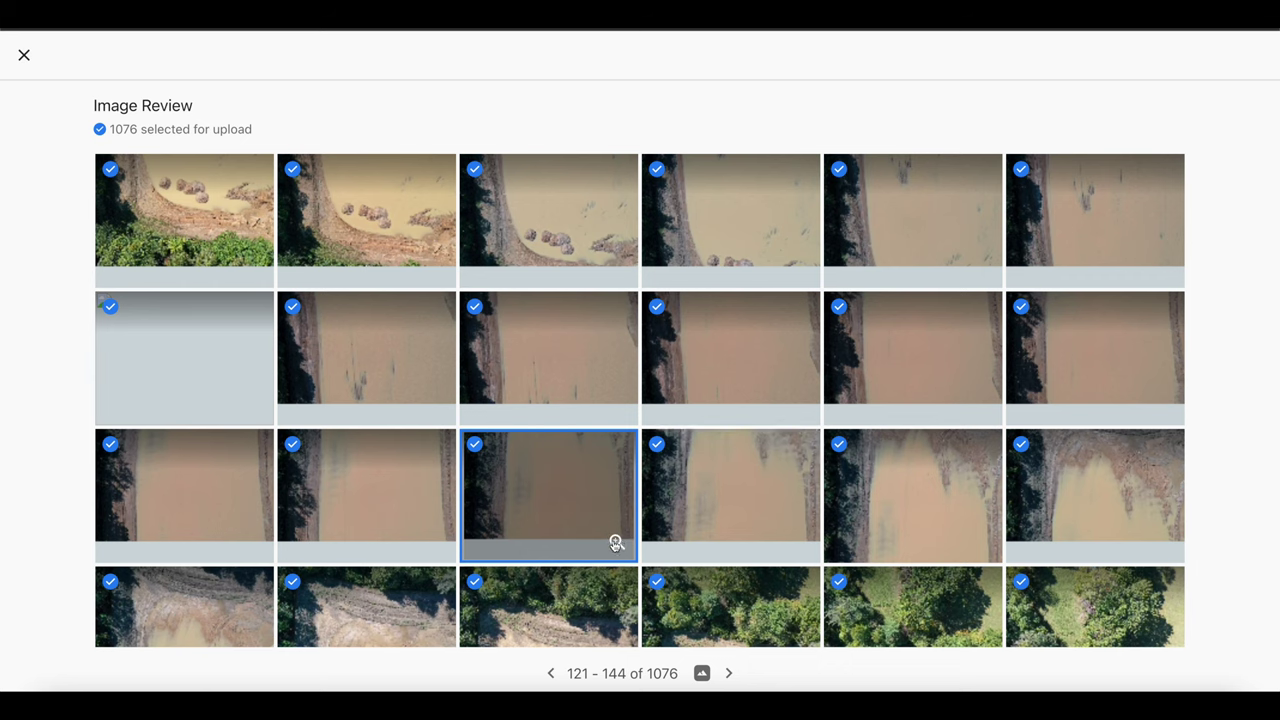
left_click(617, 541)
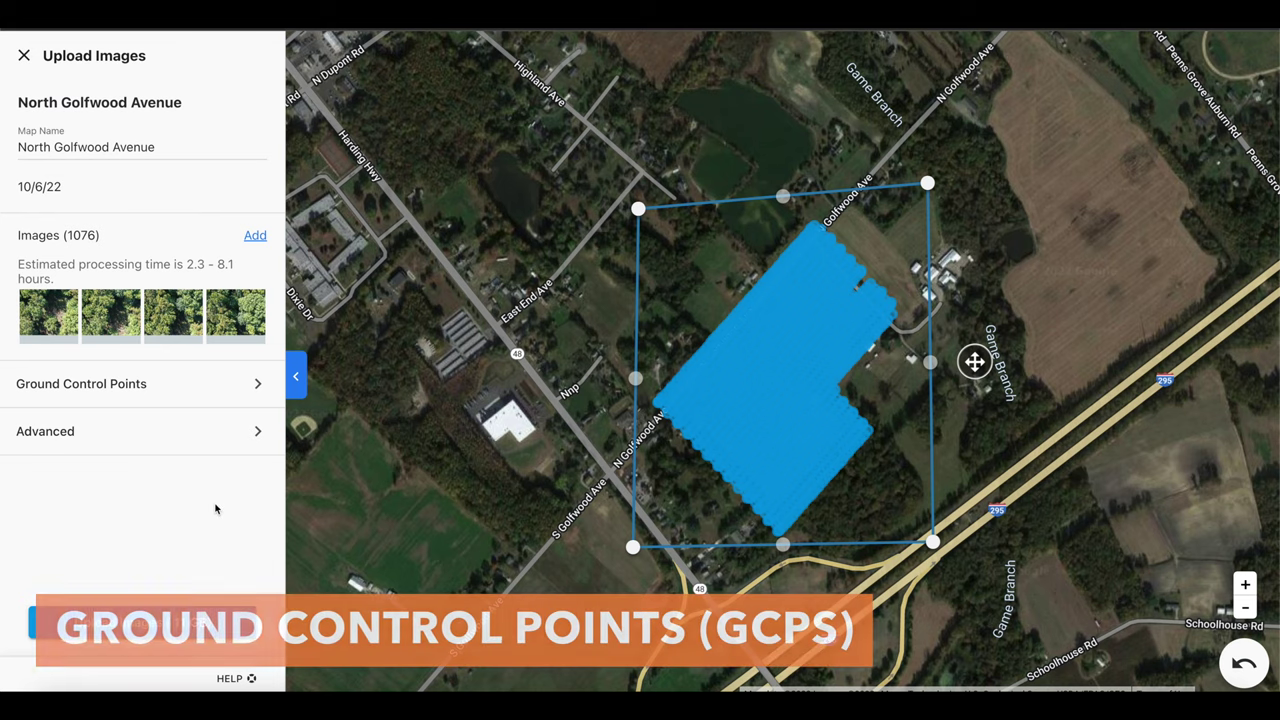
- Open the Ground Control Points settings and review the file templates, GCP file upload, EPSG code and tagging options
left_click(163, 392)
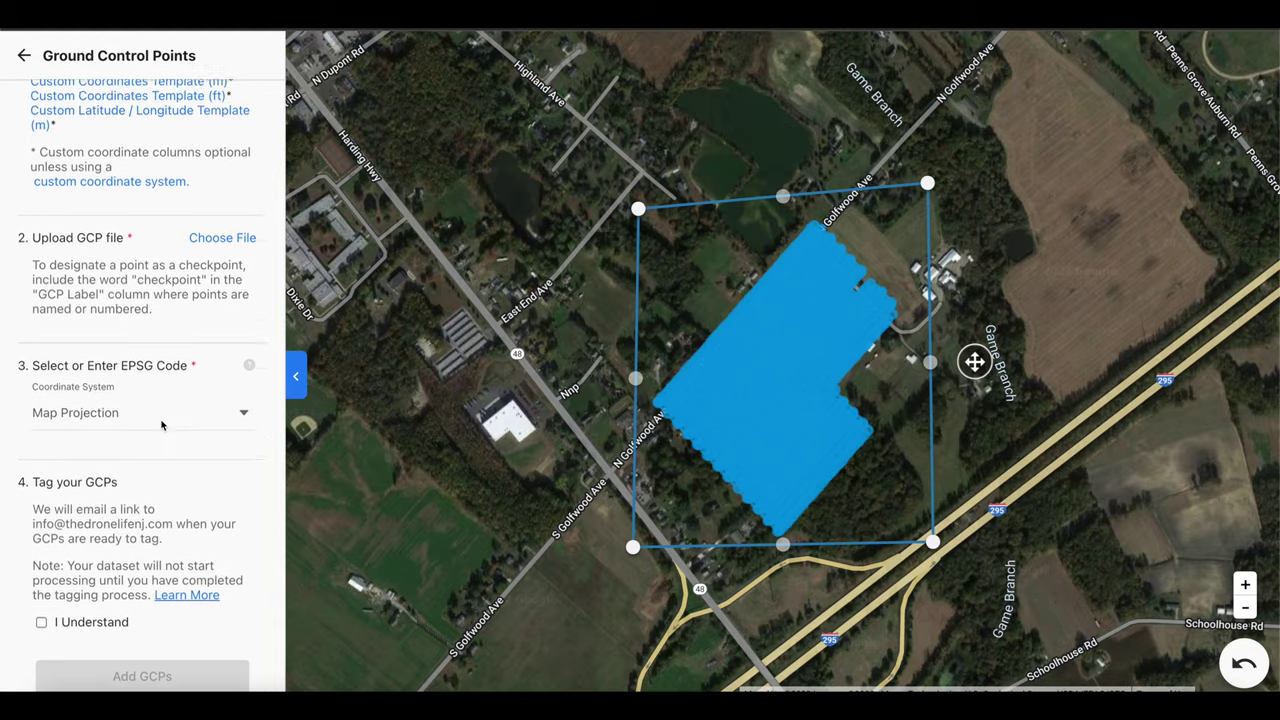
scroll(161, 425, "up", 3)
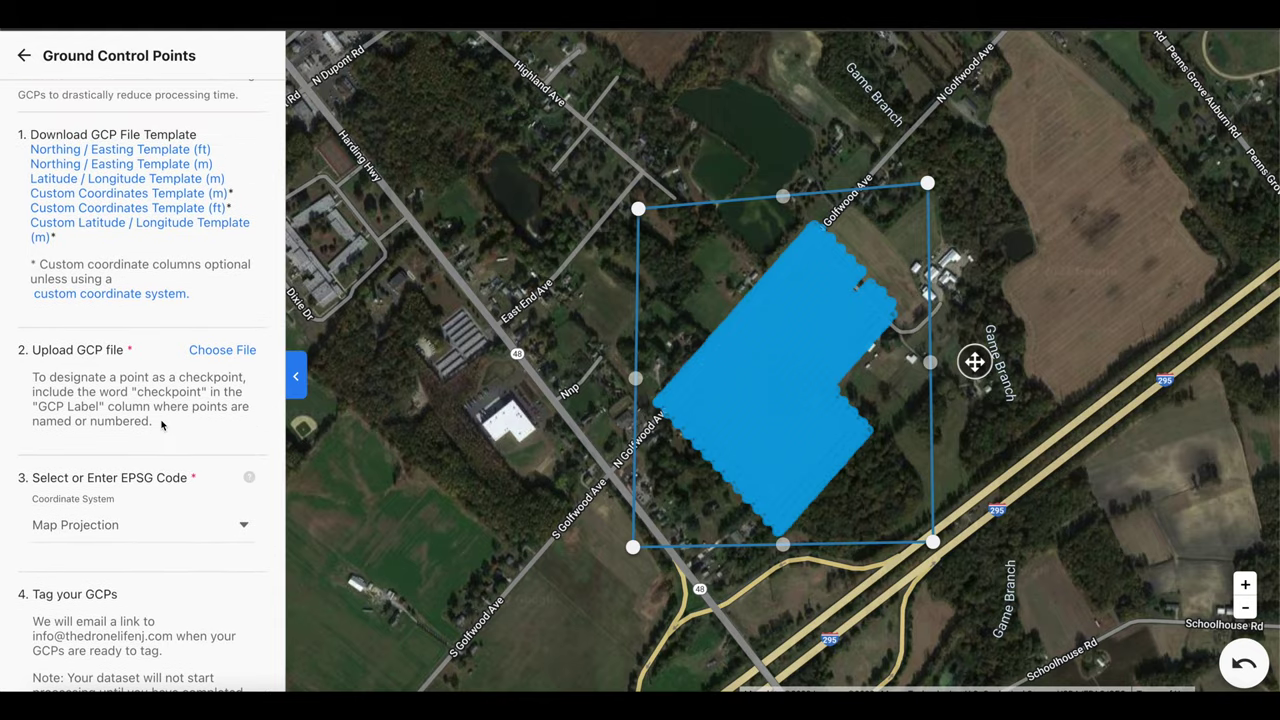
scroll(161, 425, "up", 1)
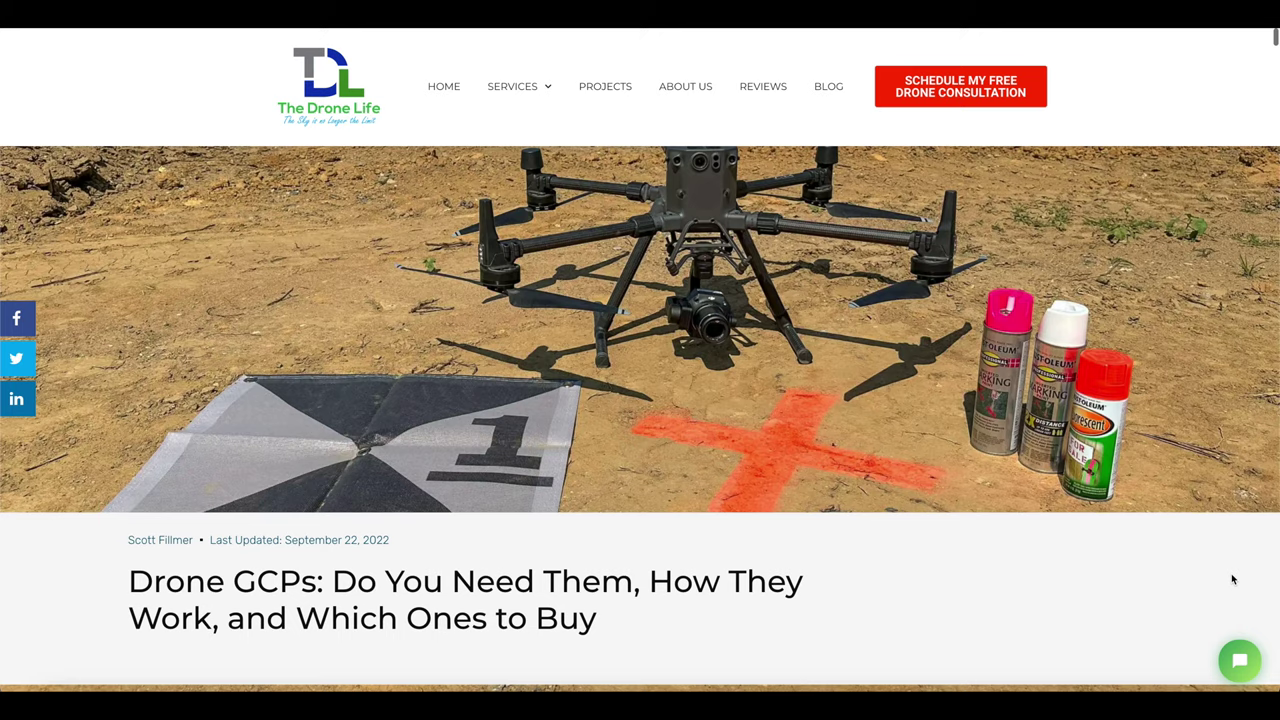
- Read the web article on drone GCPs, covering how many are needed and where to place them
scroll(1232, 579, "down", 3)
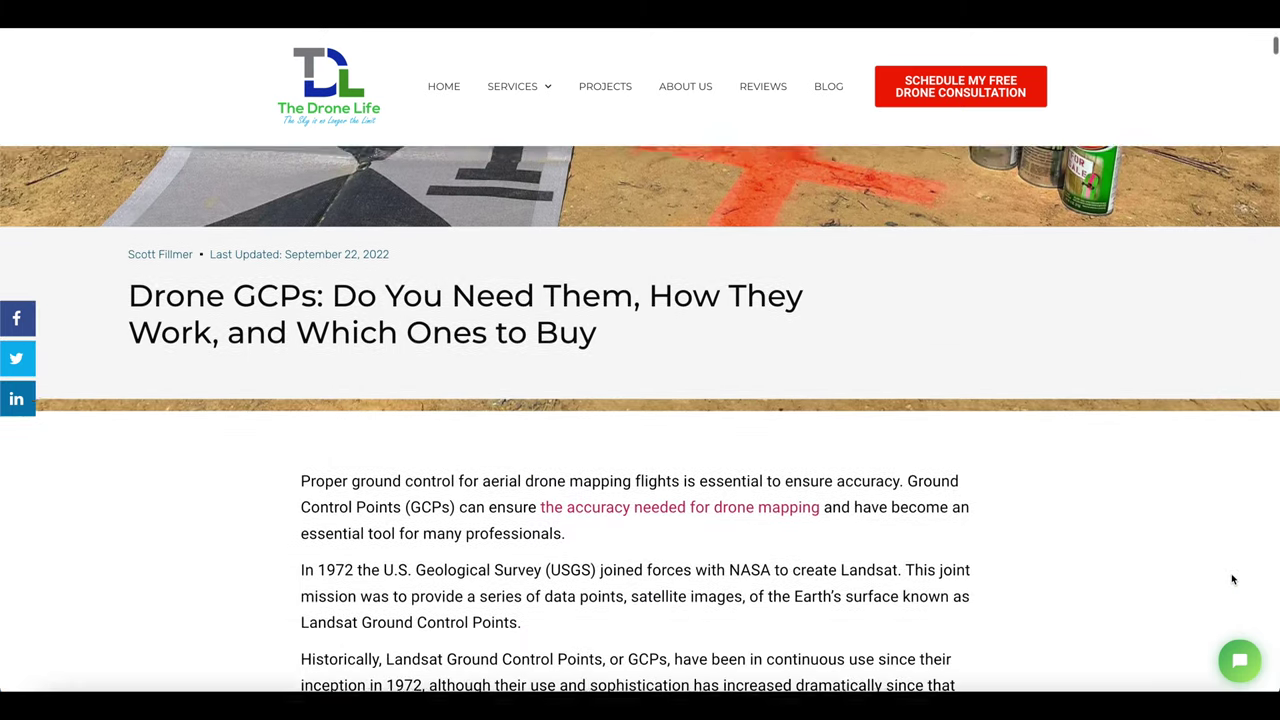
scroll(1232, 579, "down", 5)
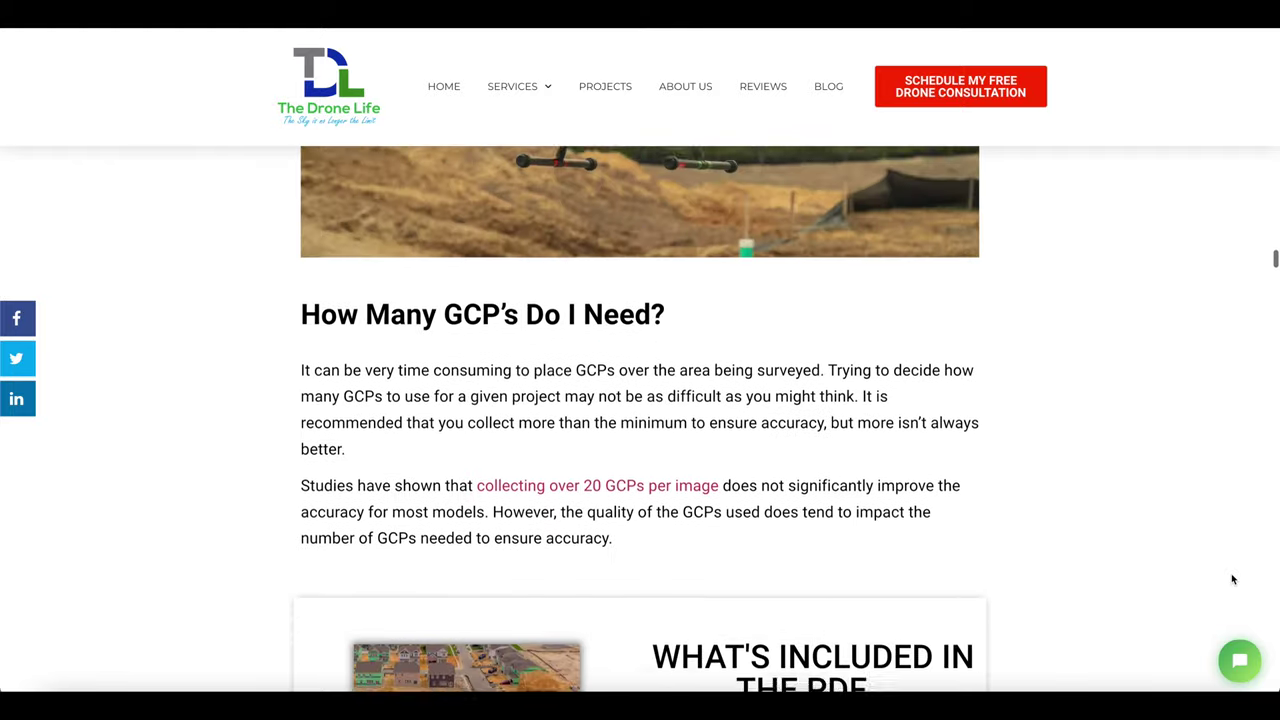
scroll(1232, 579, "down", 5)
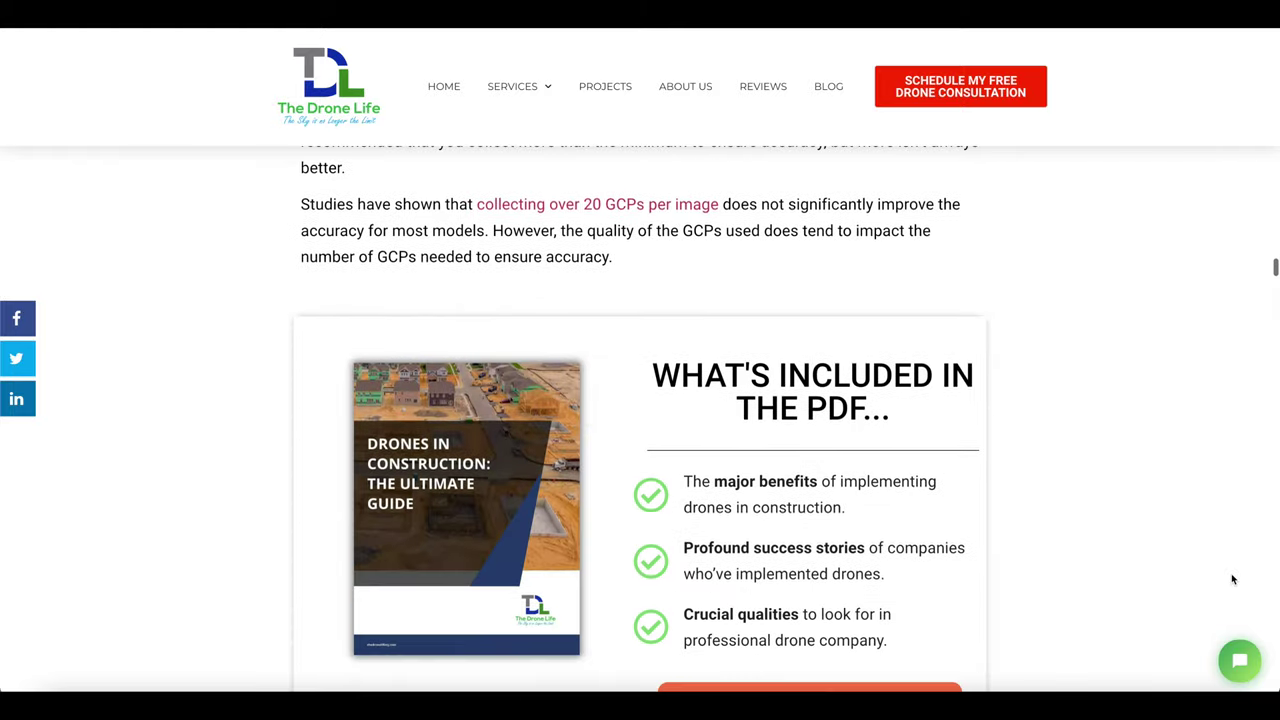
scroll(1232, 579, "down", 7)
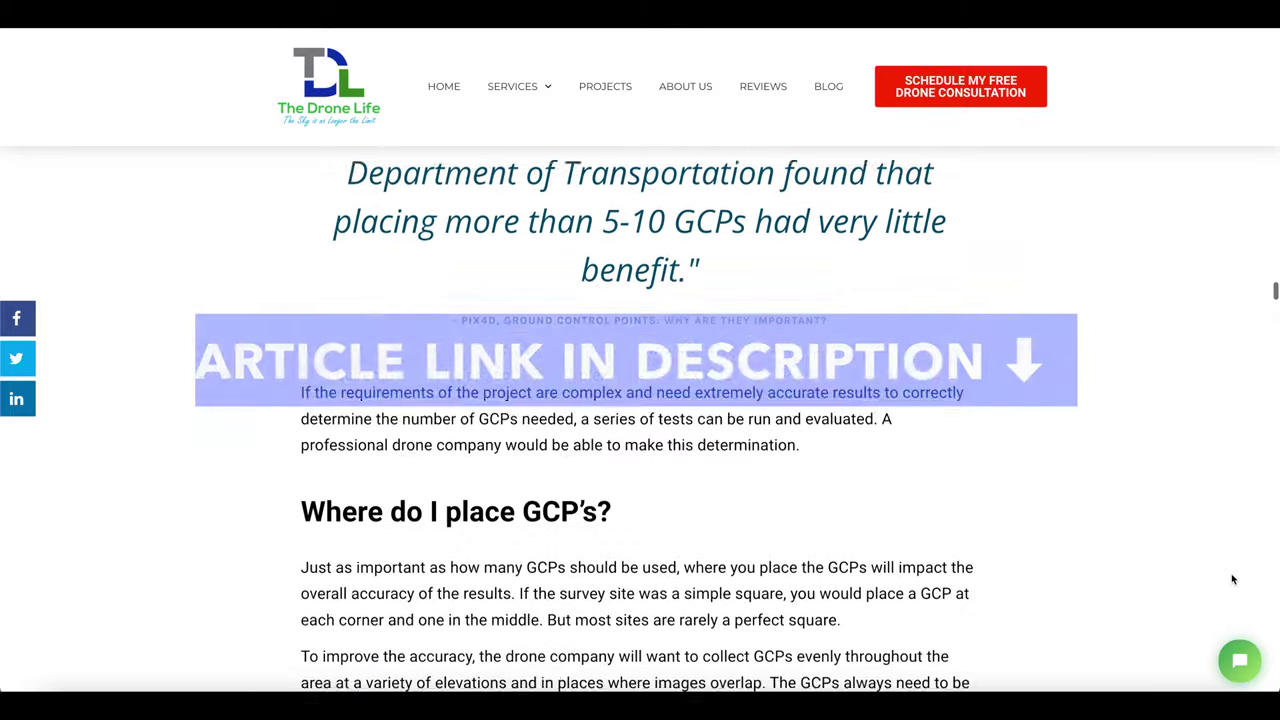
scroll(1232, 579, "down", 10)
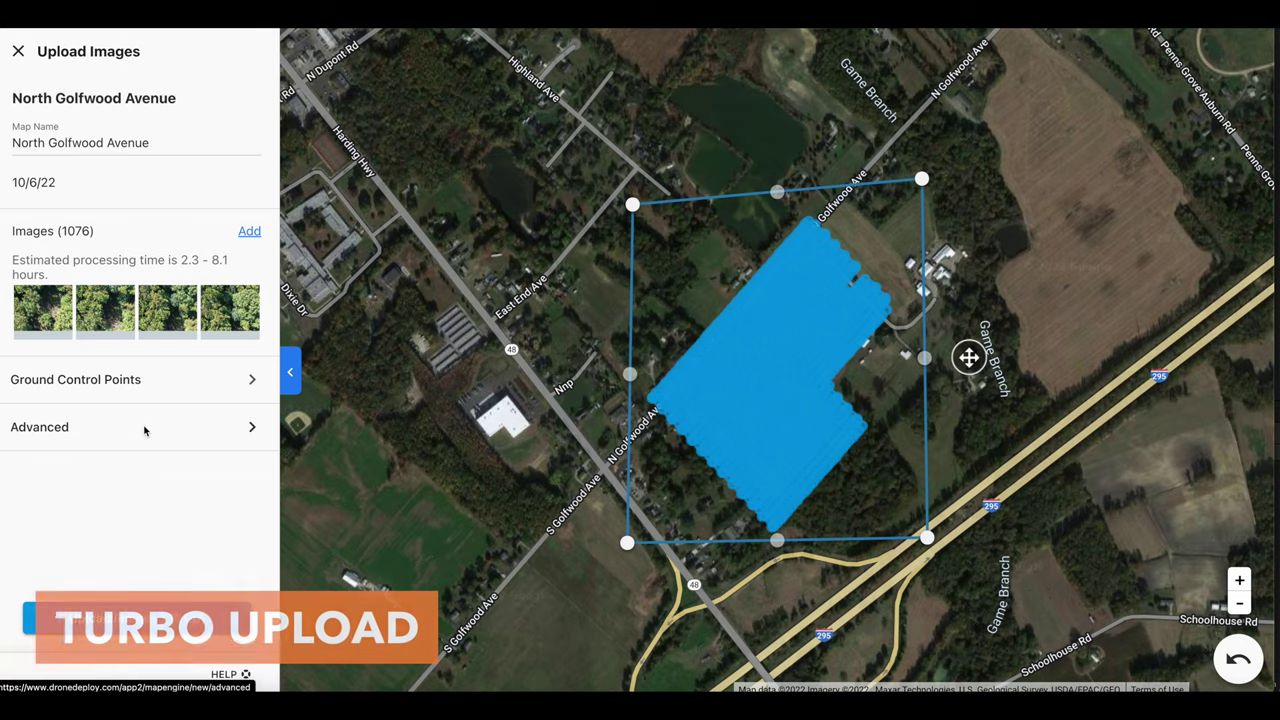
- Turn Turbo Upload on in the advanced upload settings, switch it back off and return to the upload overview
left_click(143, 429)
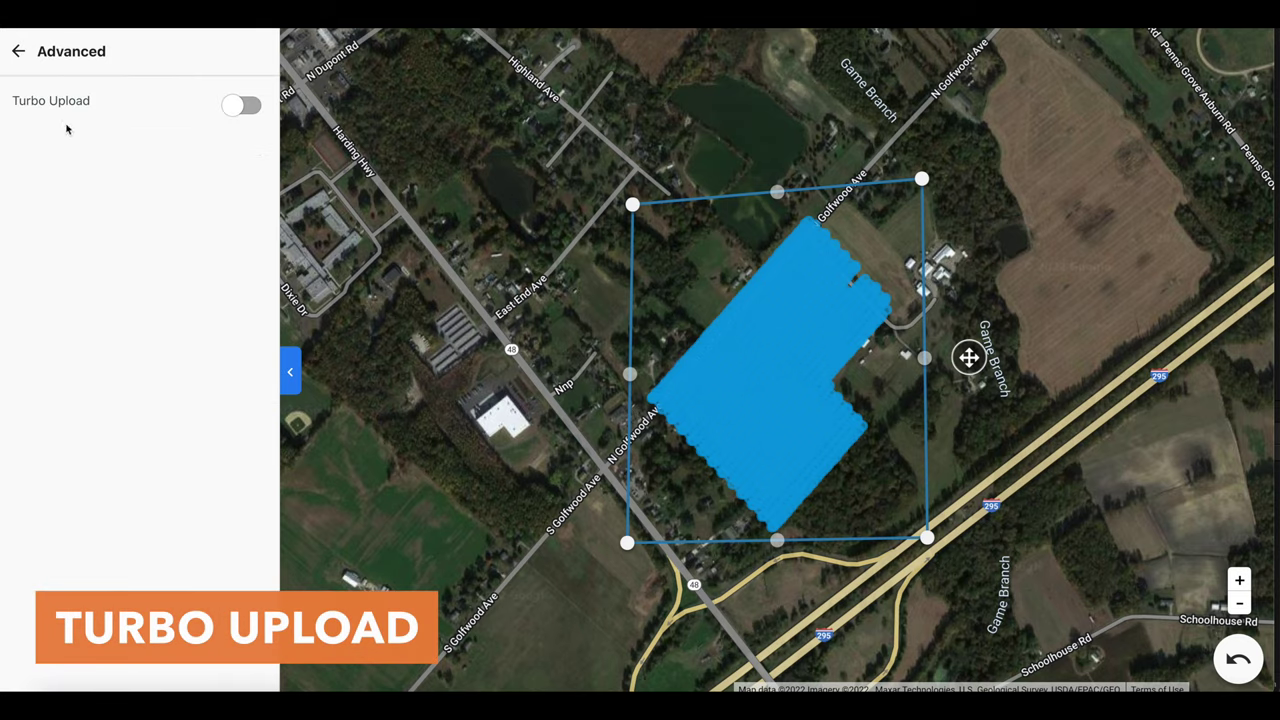
left_click(243, 108)
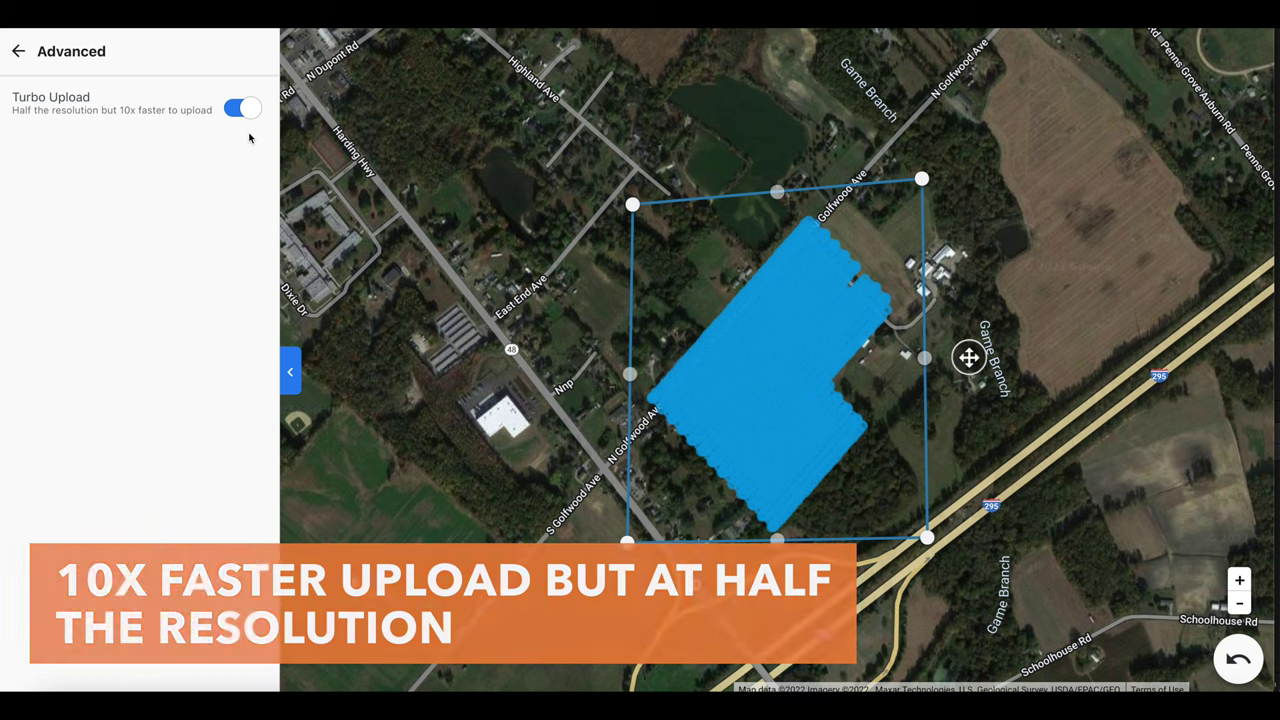
left_click(238, 108)
left_click(18, 51)
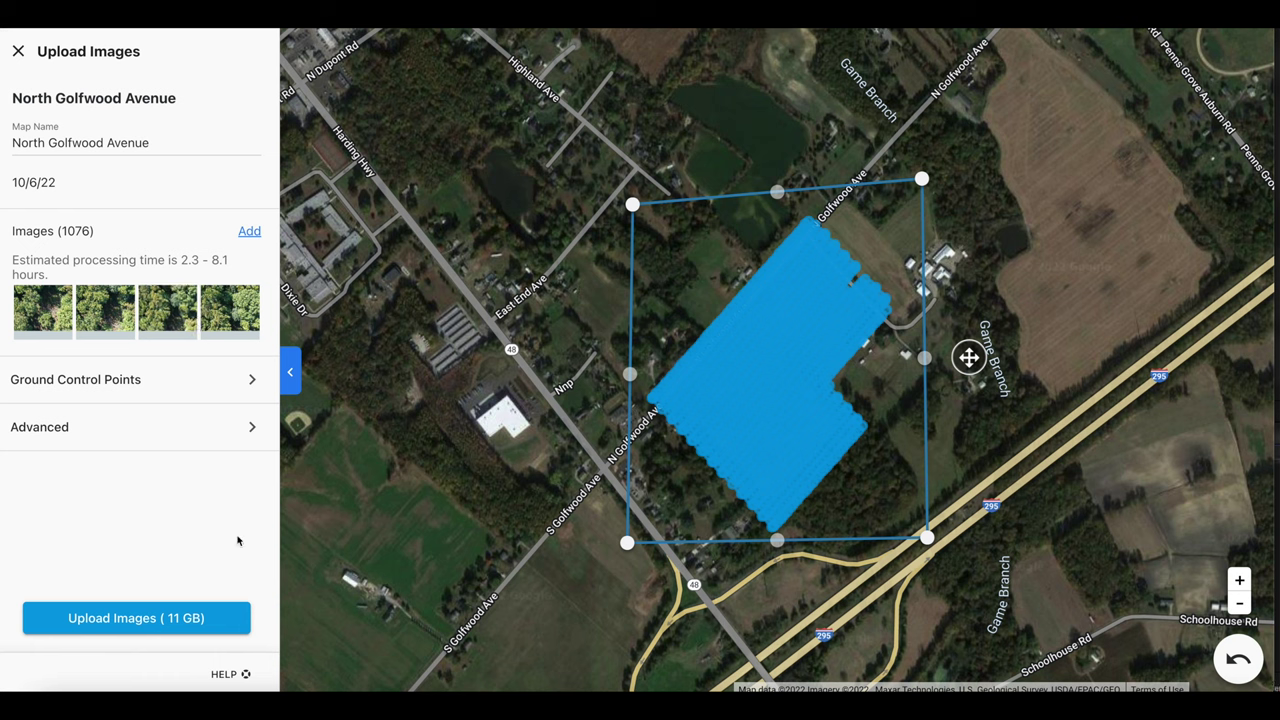
- Upload the North Golfwood Avenue images for map processing and return to the project
left_click(219, 618)
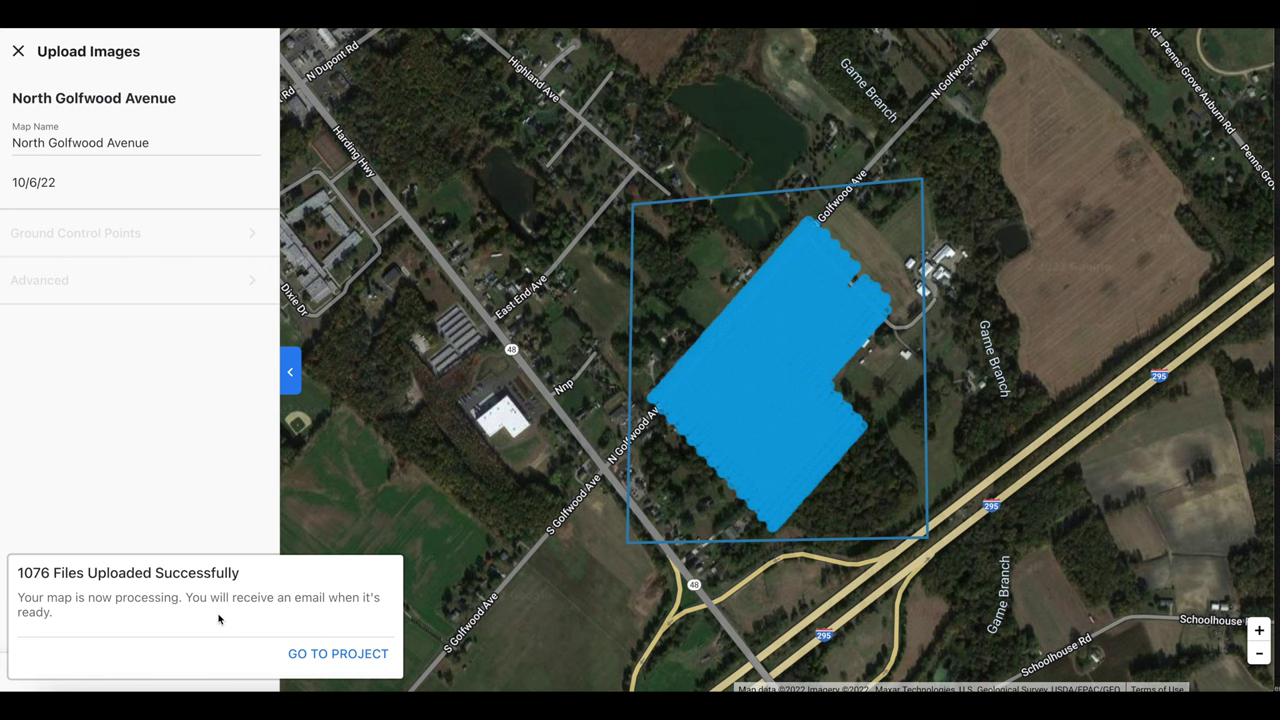
left_click(313, 652)
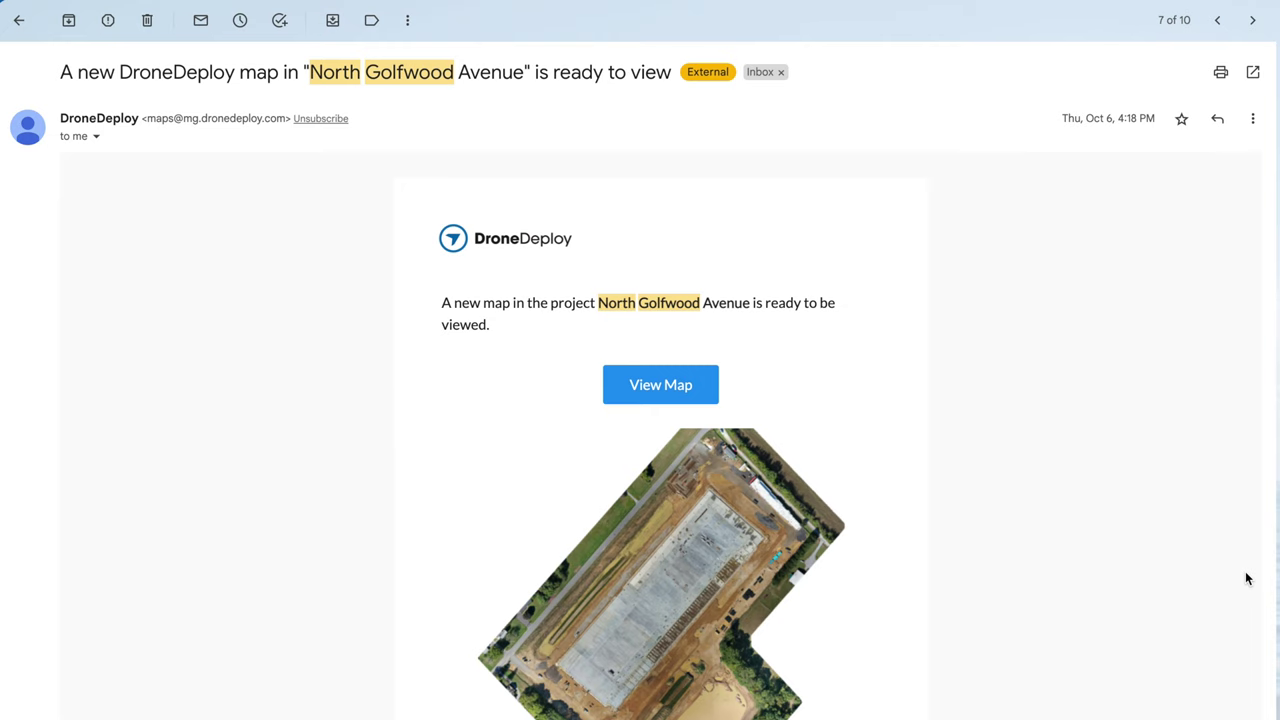
- Read the DroneDeploy email for the North Golfwood Avenue map, examining the map preview and the processing summary table
scroll(1246, 578, "down", 3)
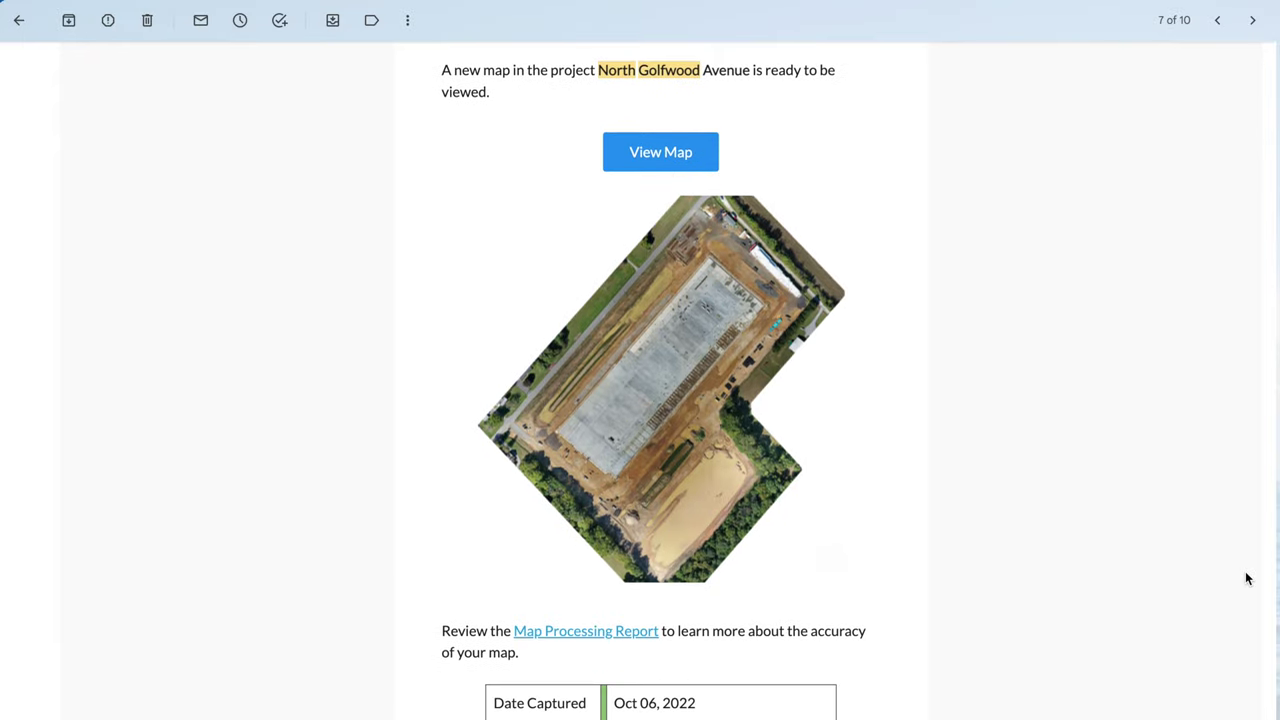
scroll(1246, 578, "down", 4)
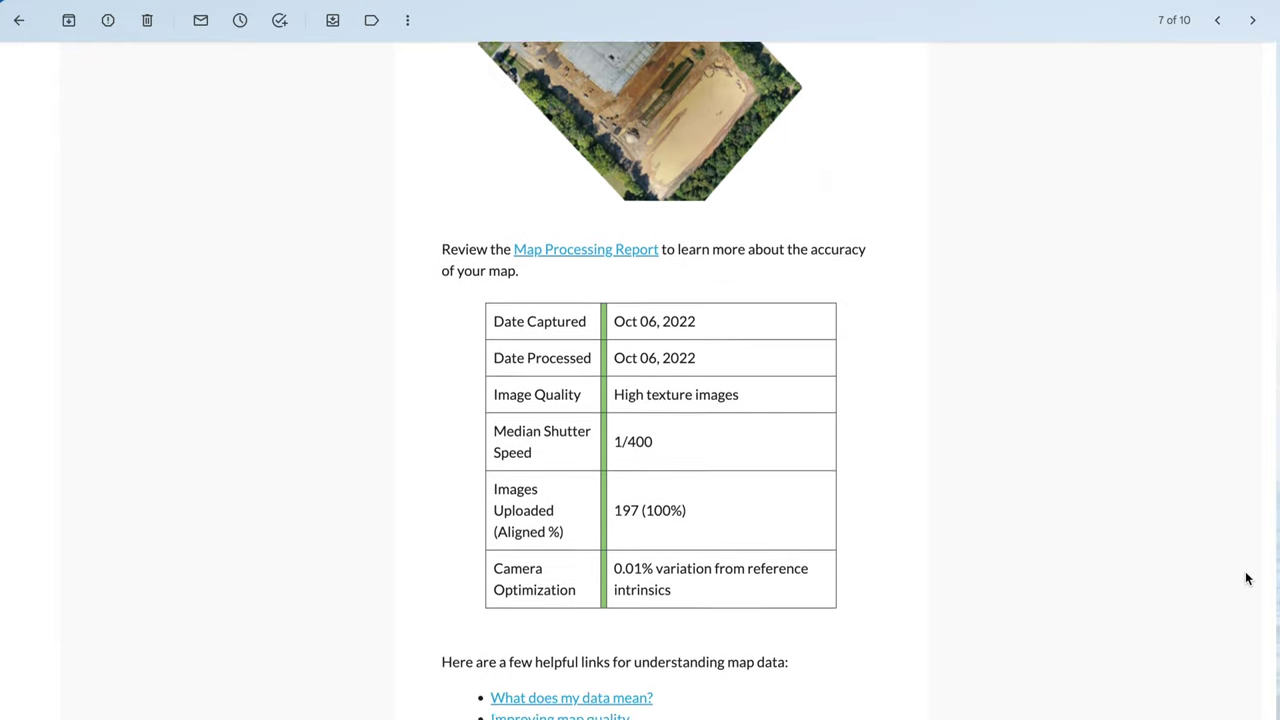
scroll(1246, 578, "down", 2)
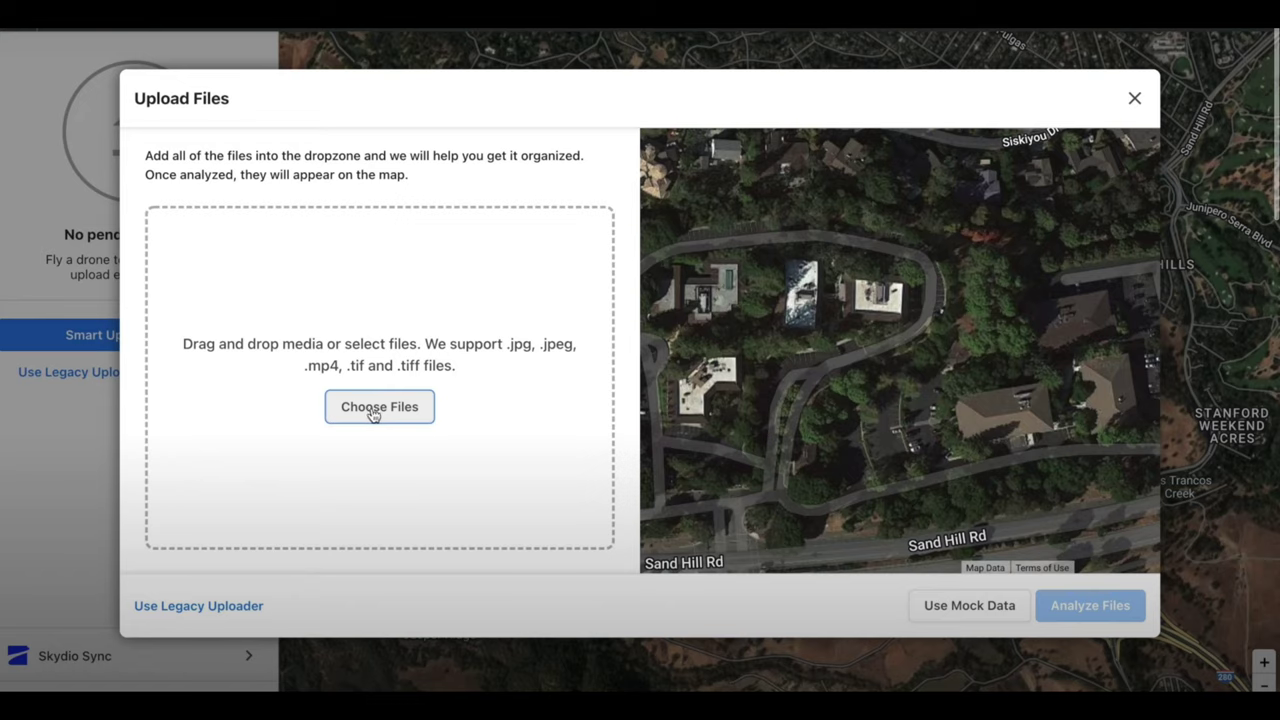
- Add all video and image files from the 1. Skydio_SD card folder to the Upload Files dialog for analysis
left_click(372, 410)
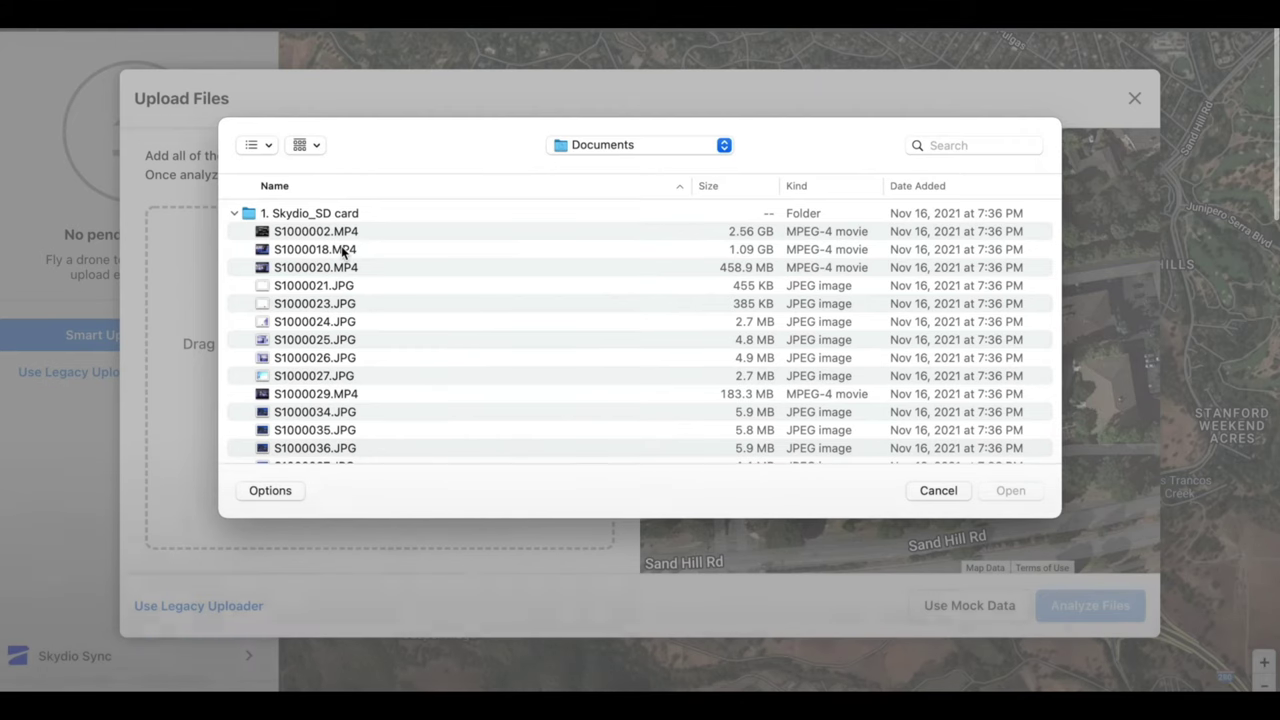
left_click(334, 236)
key("super+a")
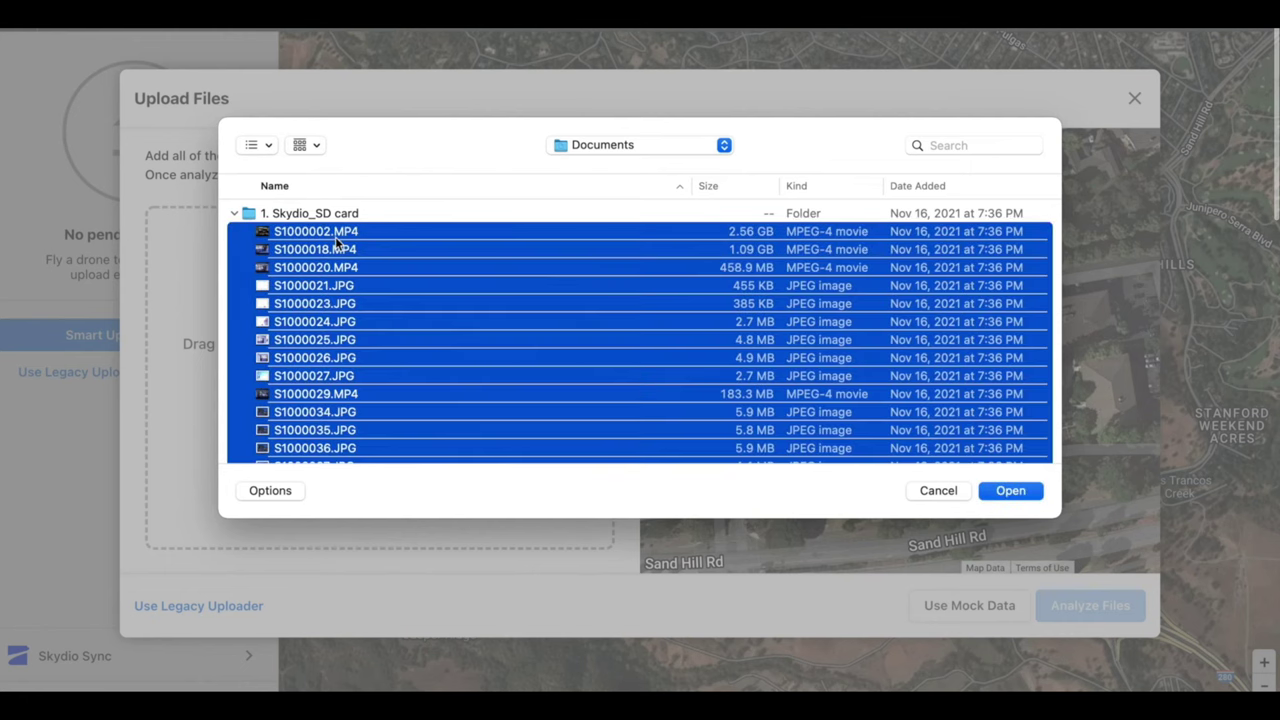
left_click(1010, 490)
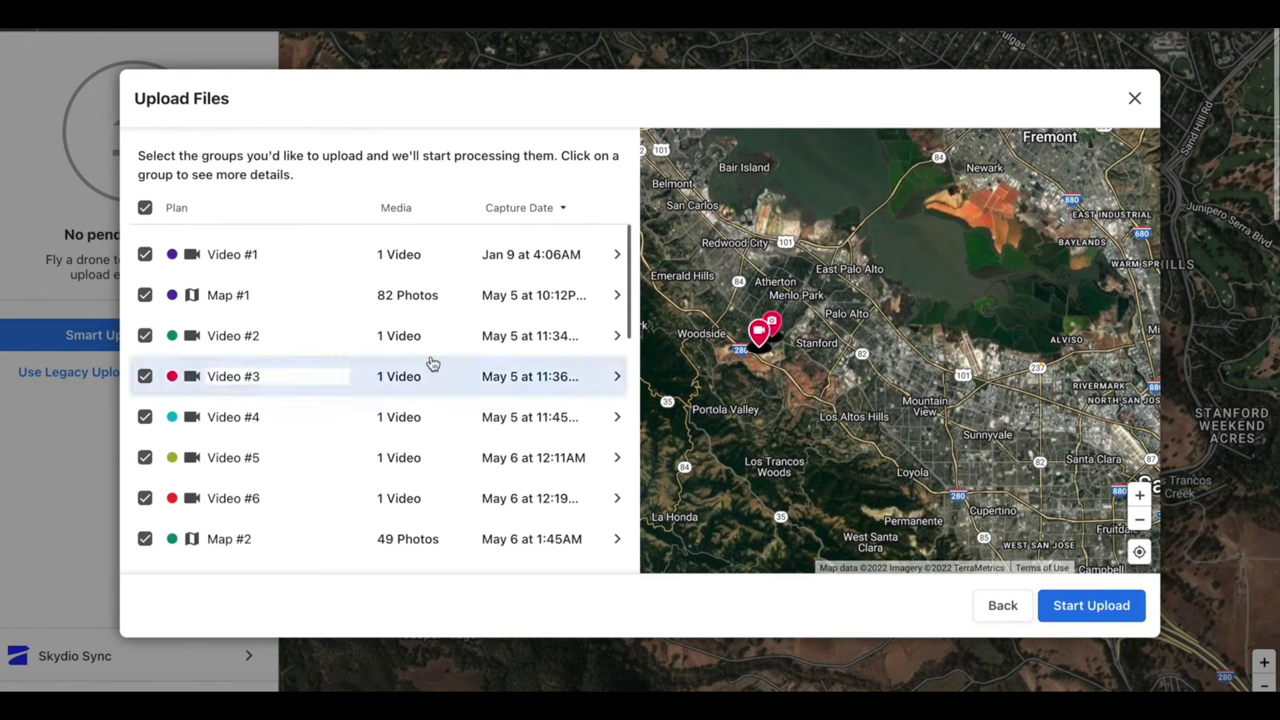
- Limit the upload groups to Map #1 and zoom the map to its area, finally clearing it and reselecting all groups
left_click(146, 209)
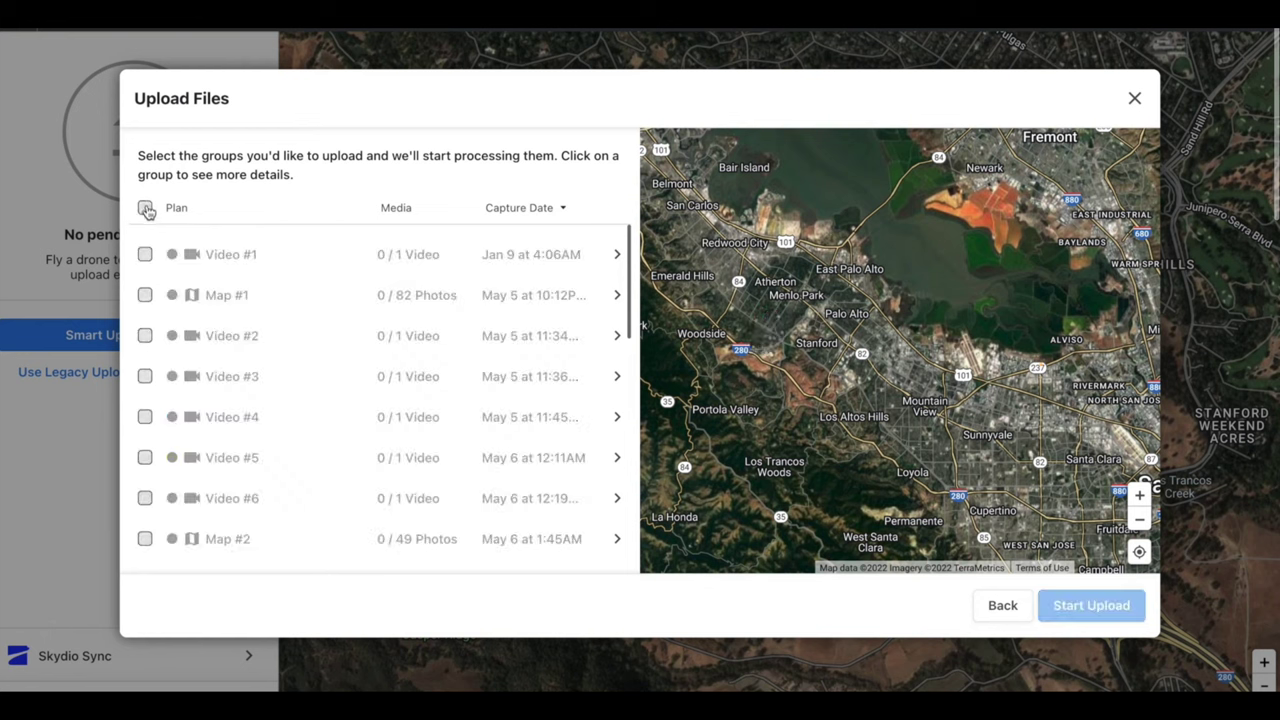
left_click(145, 295)
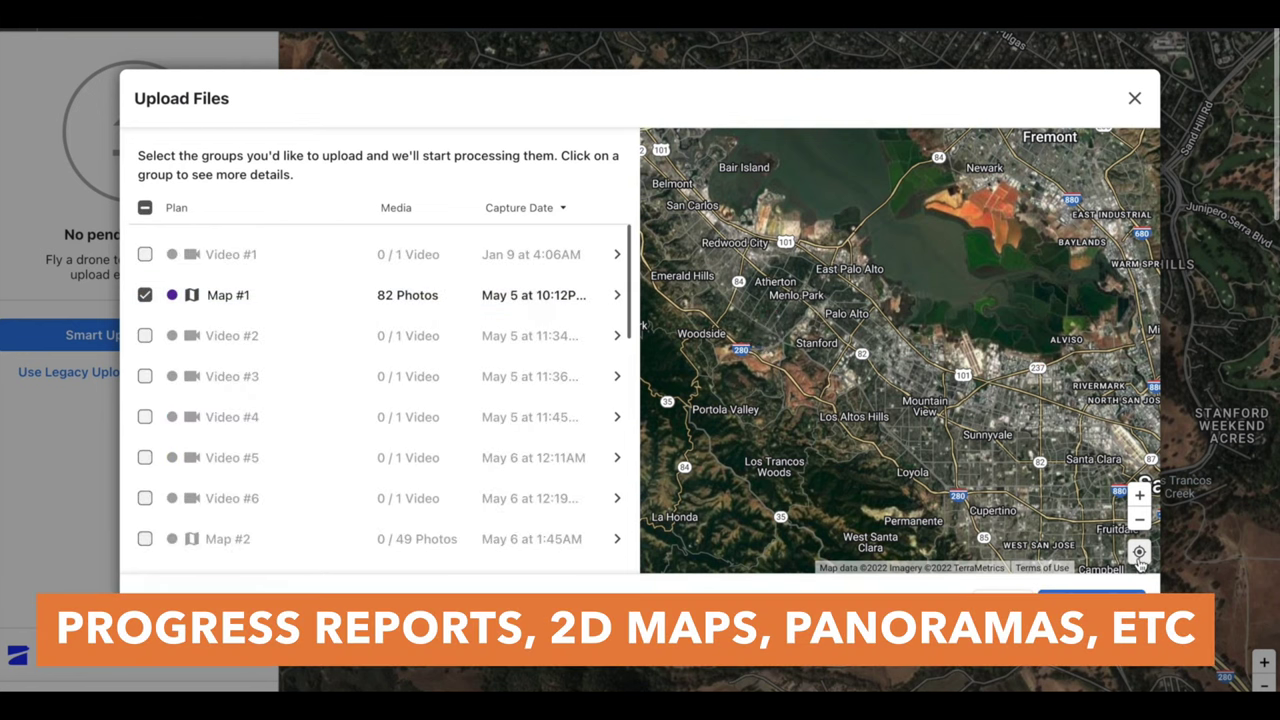
left_click(1130, 554)
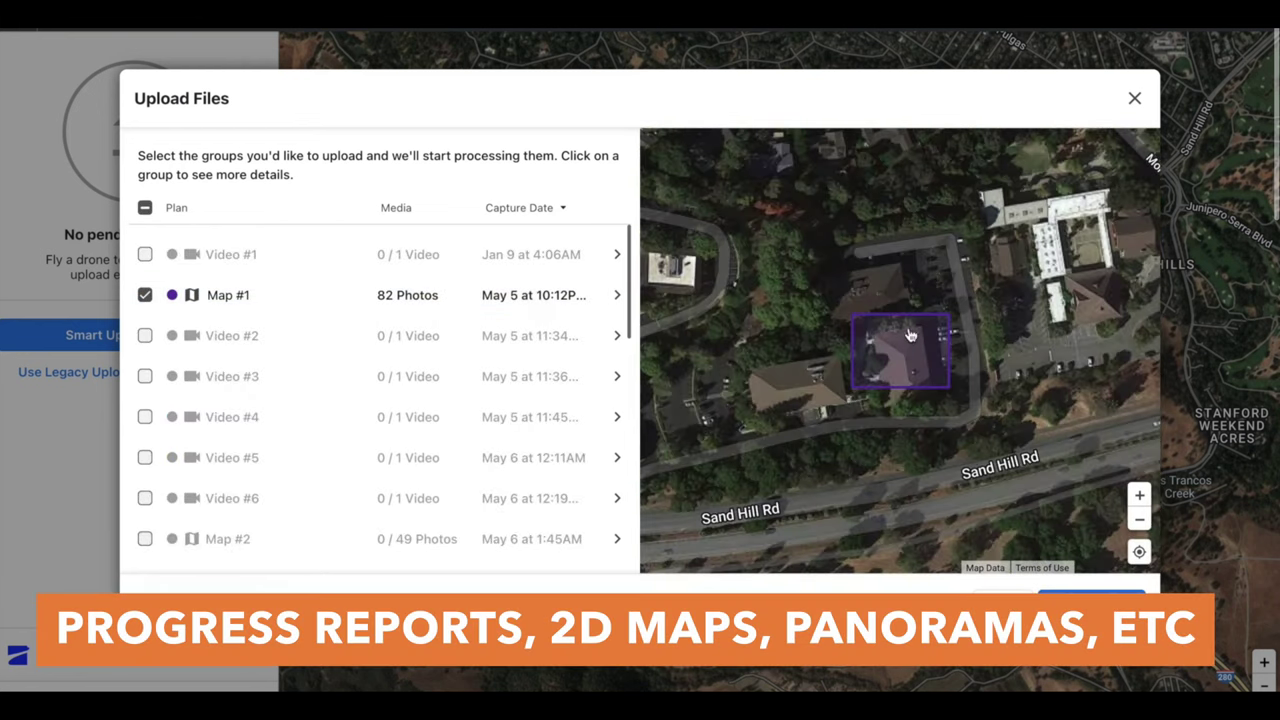
left_click(144, 296)
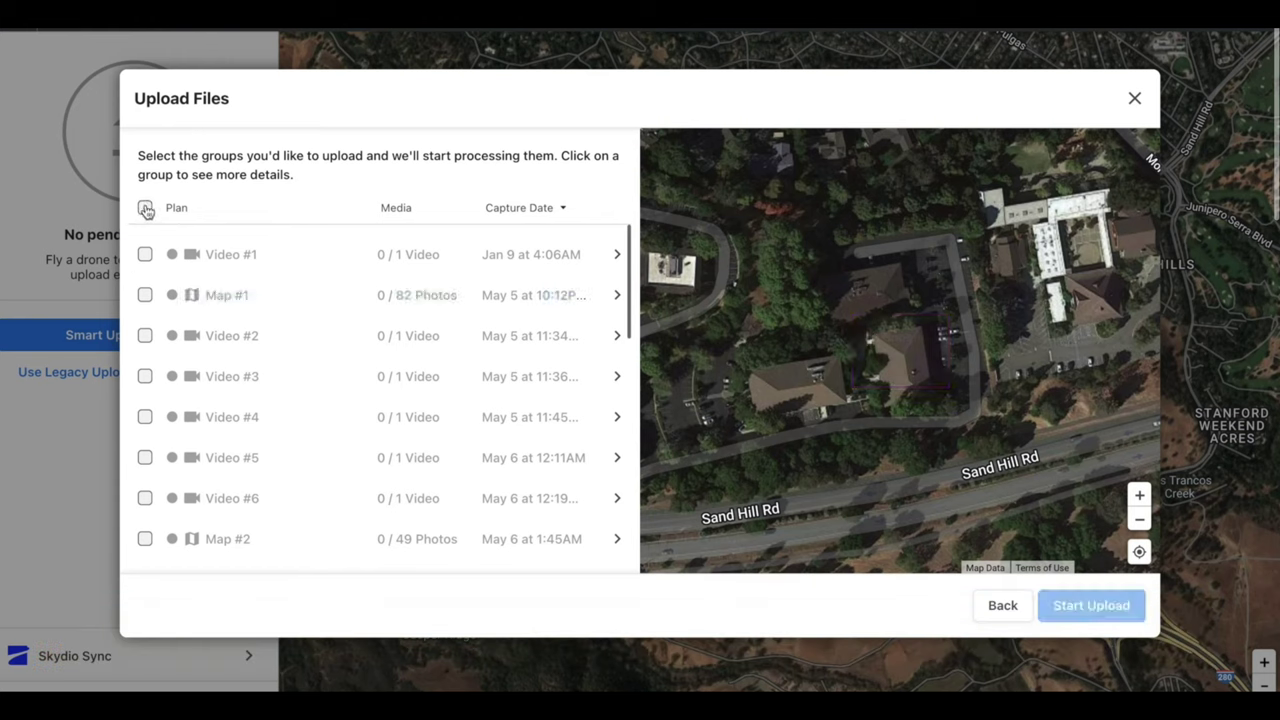
left_click(145, 208)
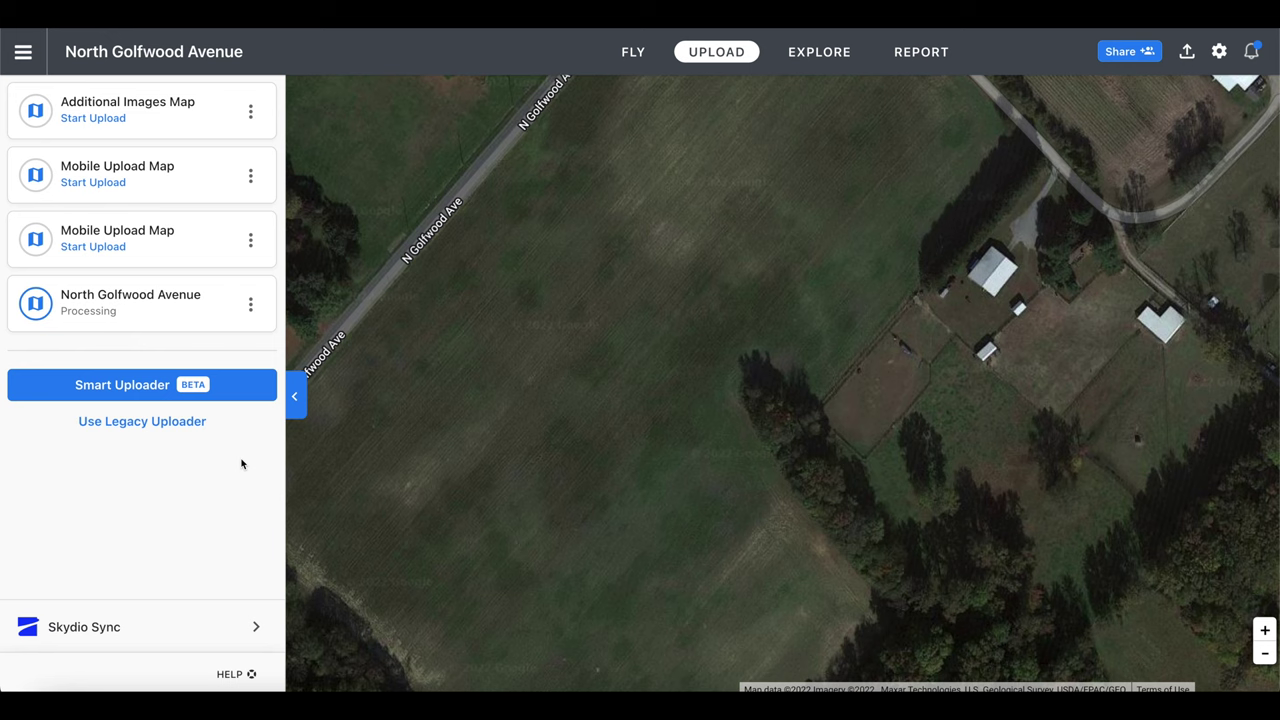
- Add all images from the 100MEDIA folder to North Golfwood Avenue with the Smart Uploader
left_click(221, 384)
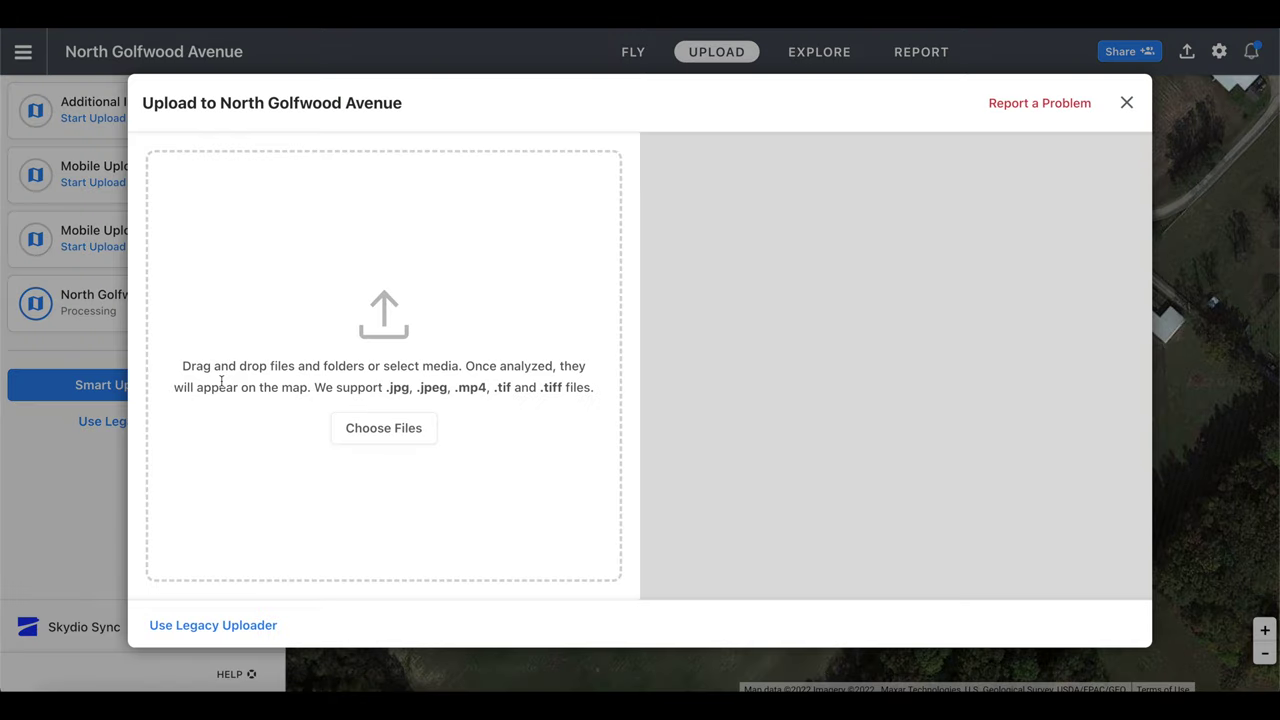
left_click(384, 428)
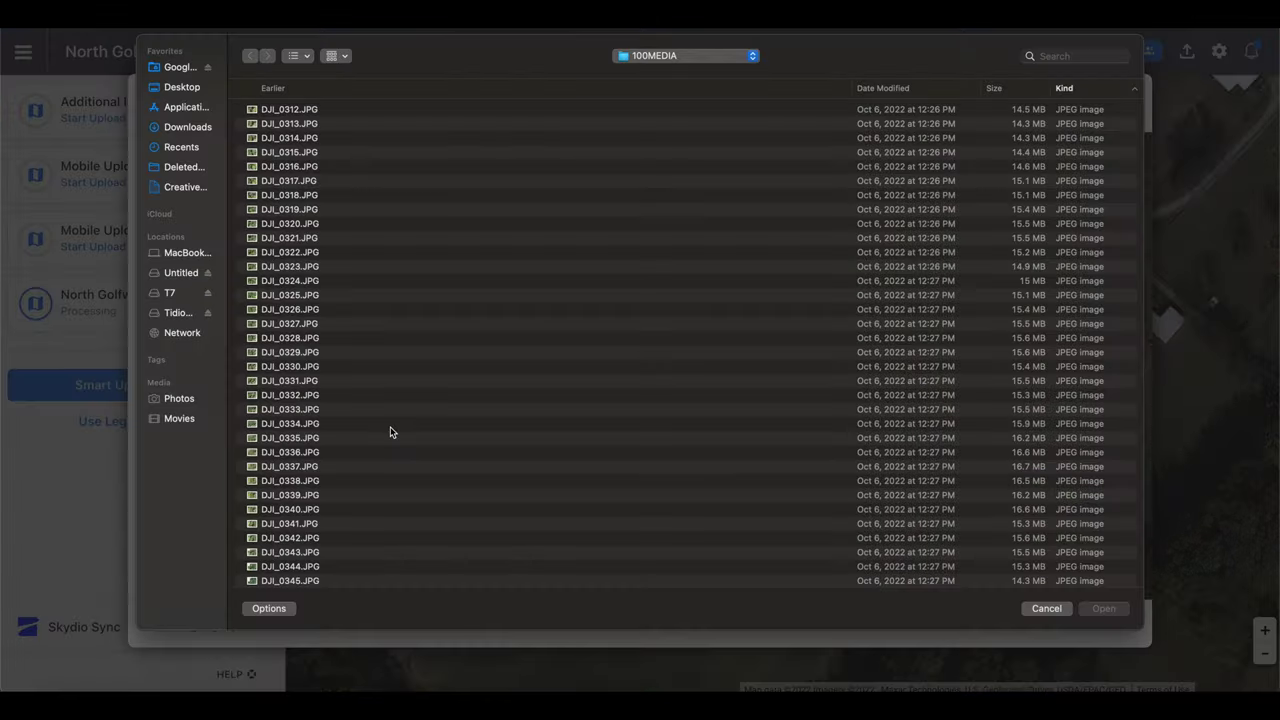
key("super+a")
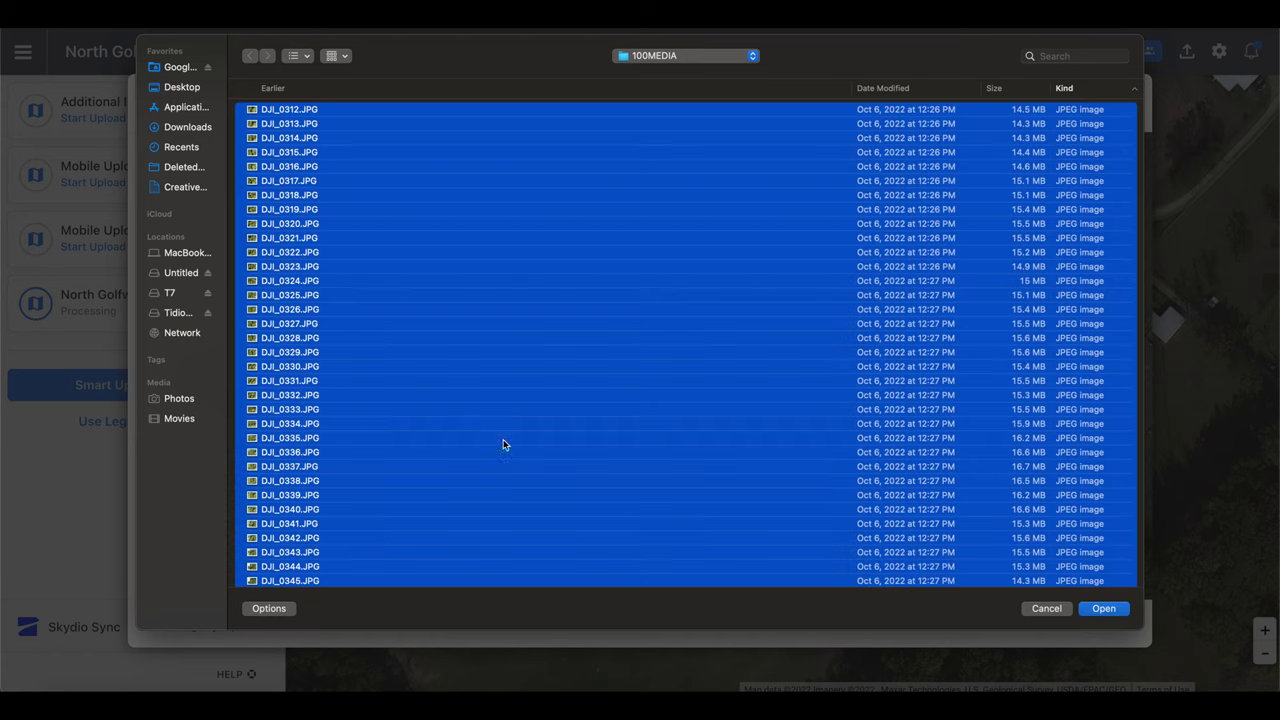
left_click(1105, 608)
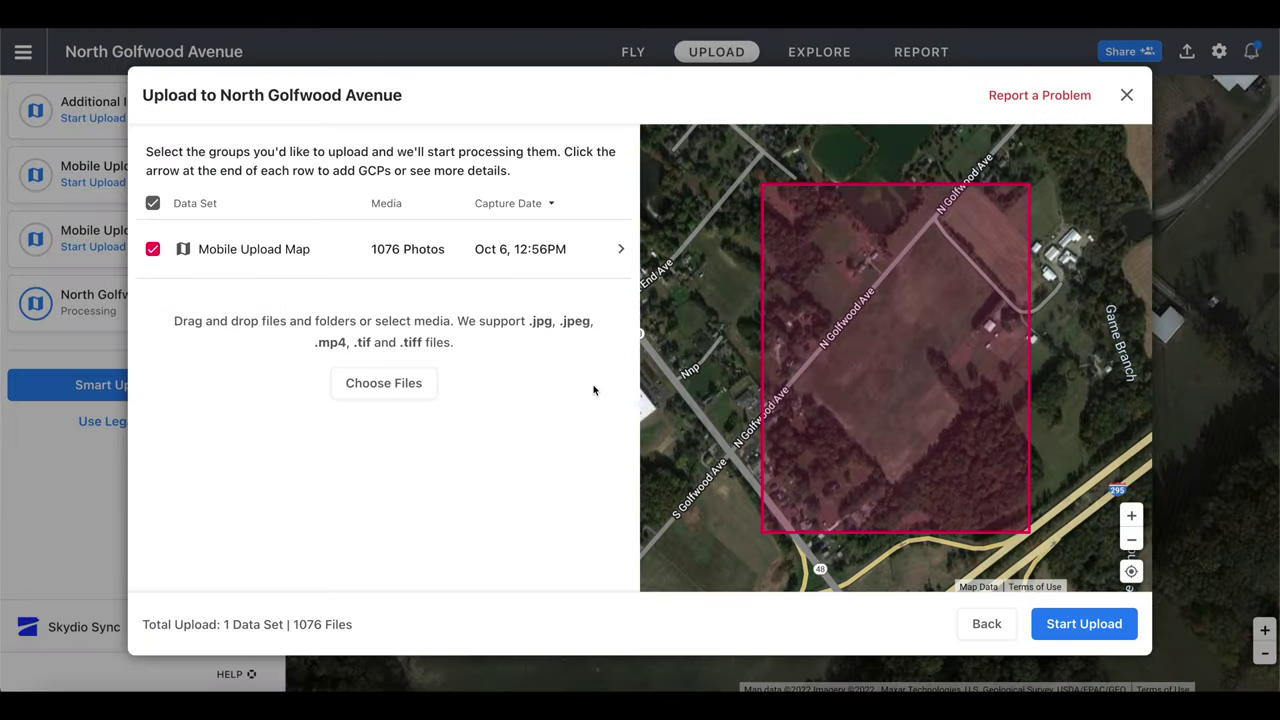
- Inspect the photos and locations of the Mobile Upload Map data set, deselecting and reselecting the fifth image in the first row
left_click(545, 249)
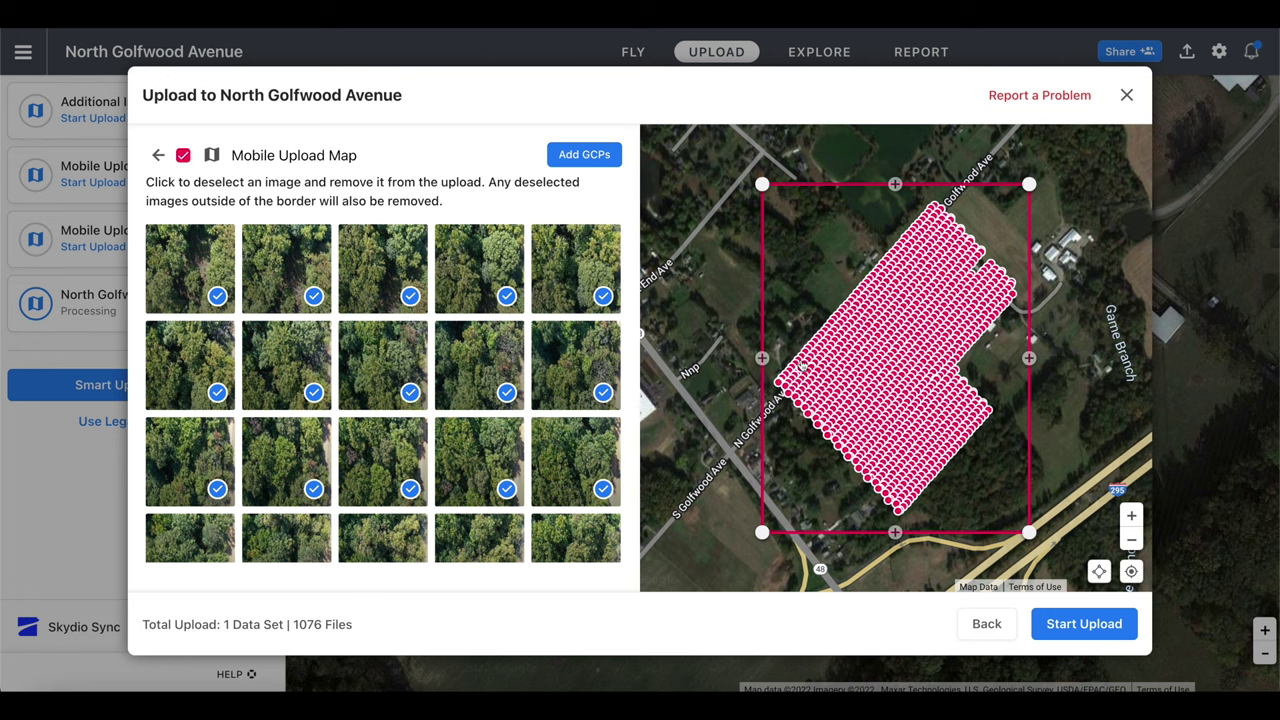
scroll(800, 367, "up", 5)
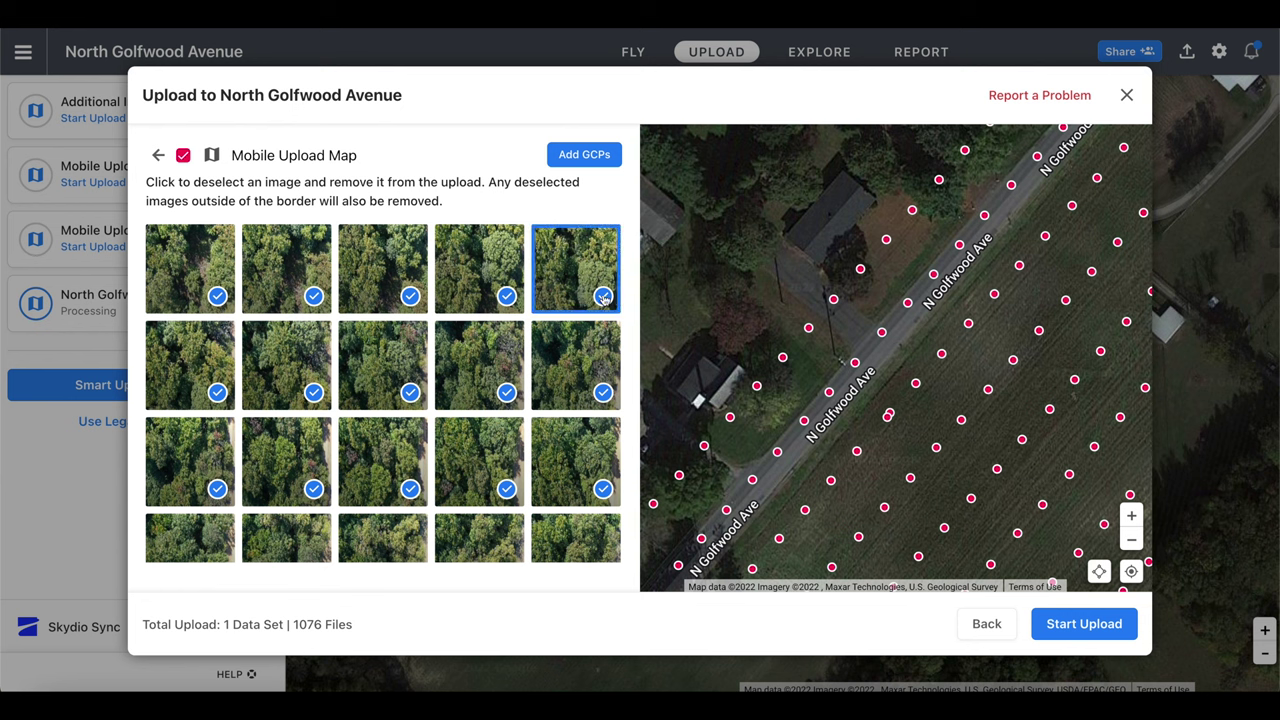
left_click(603, 298)
left_click(603, 298)
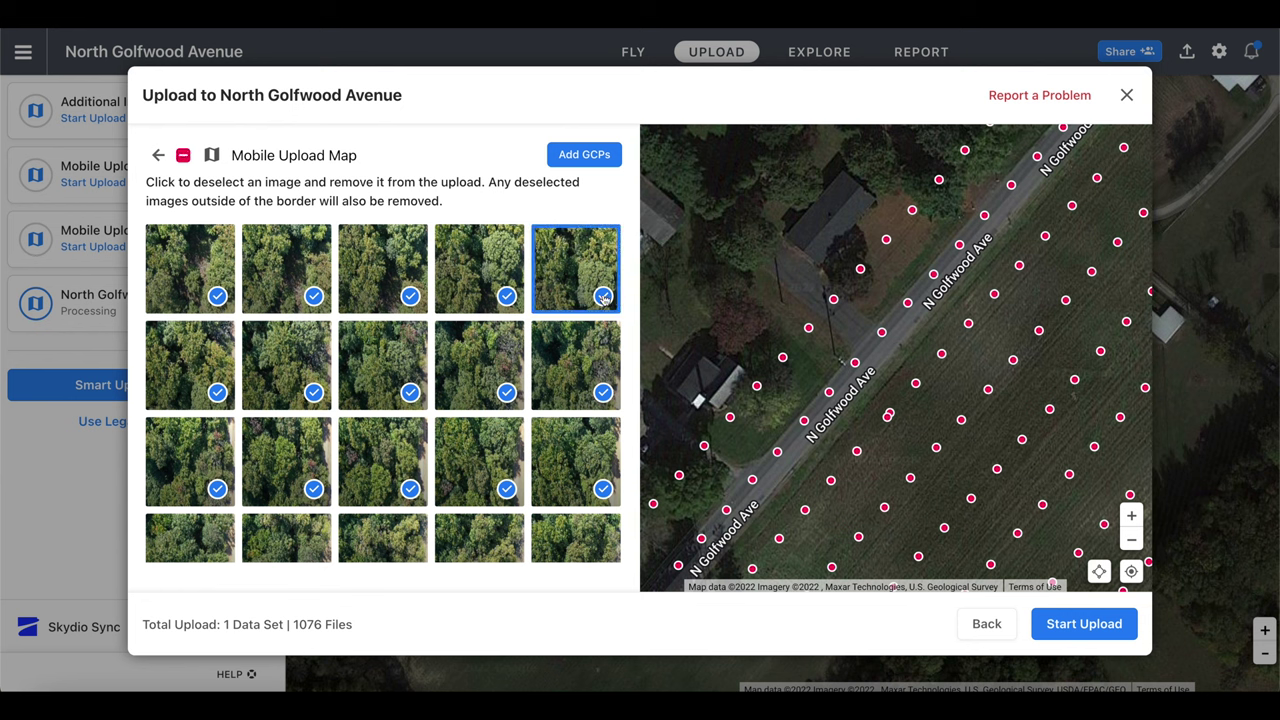
- Exclude two neighbouring image points beside the house from the upload on the map, and include both again
left_click(783, 359)
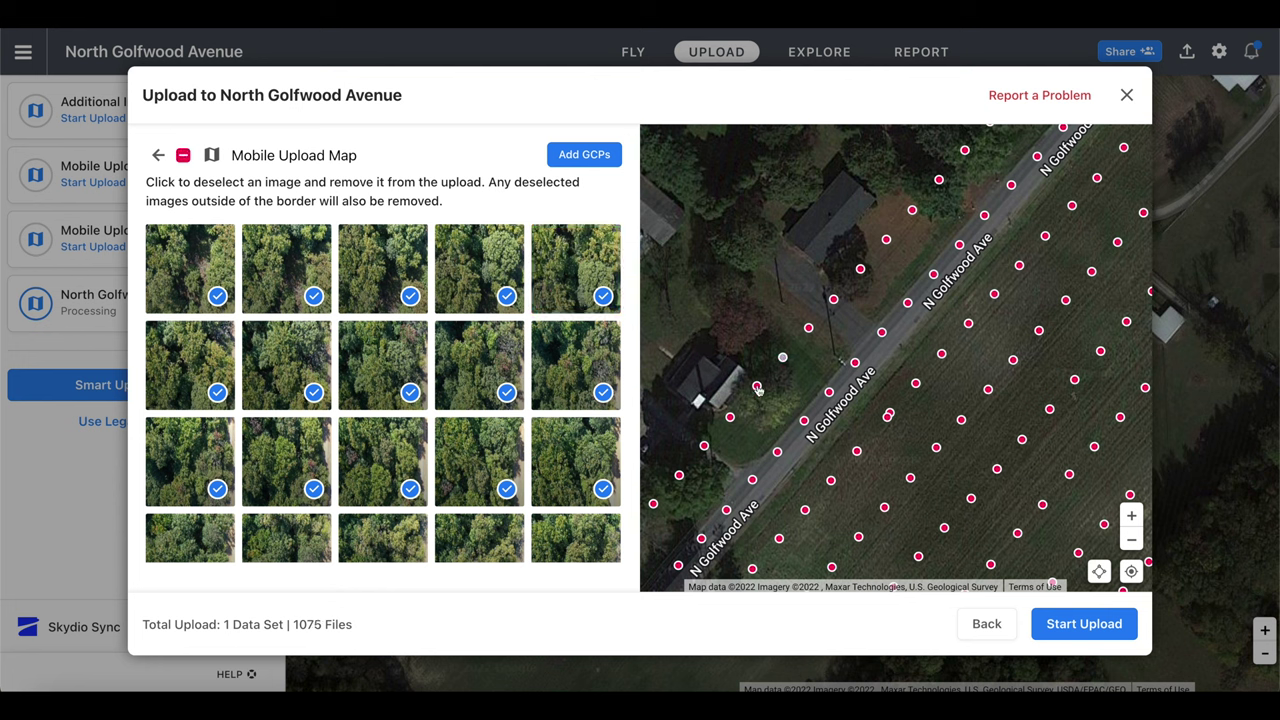
left_click(757, 388)
left_click(784, 360)
left_click(758, 388)
- View the GCP import options for Mobile Upload Map and start the upload of the data set
left_click(591, 155)
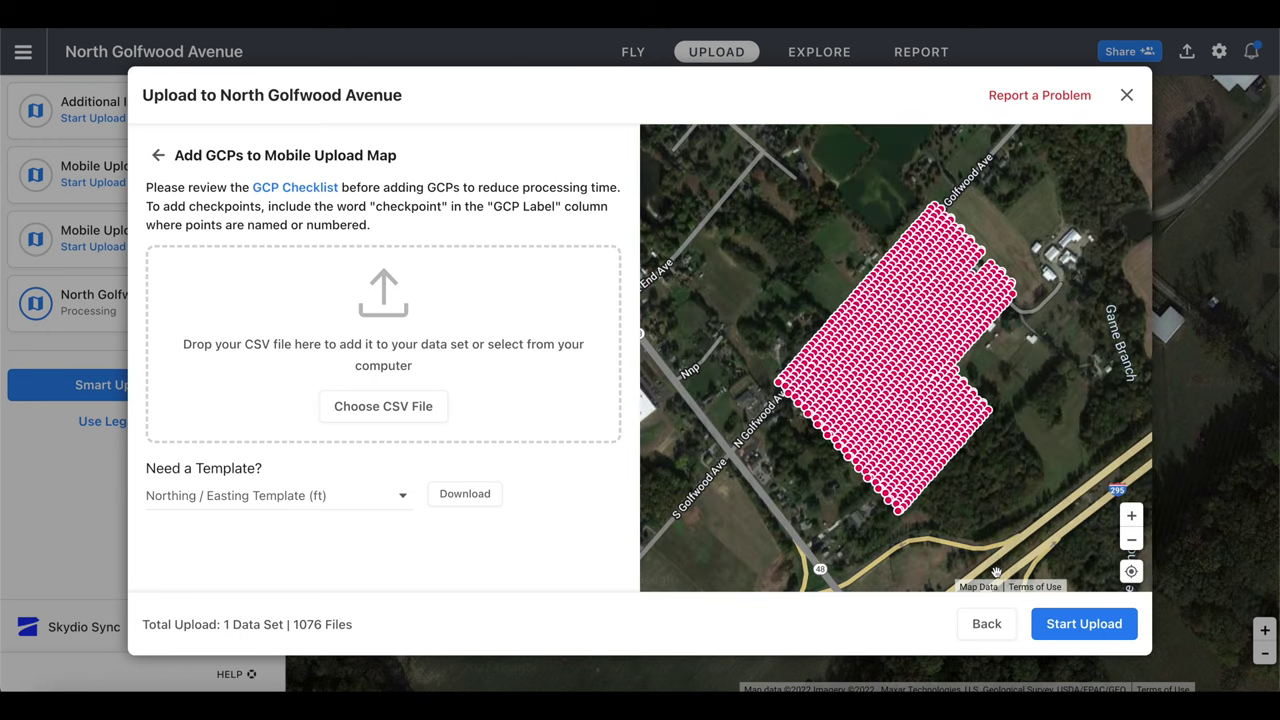
left_click(1108, 630)
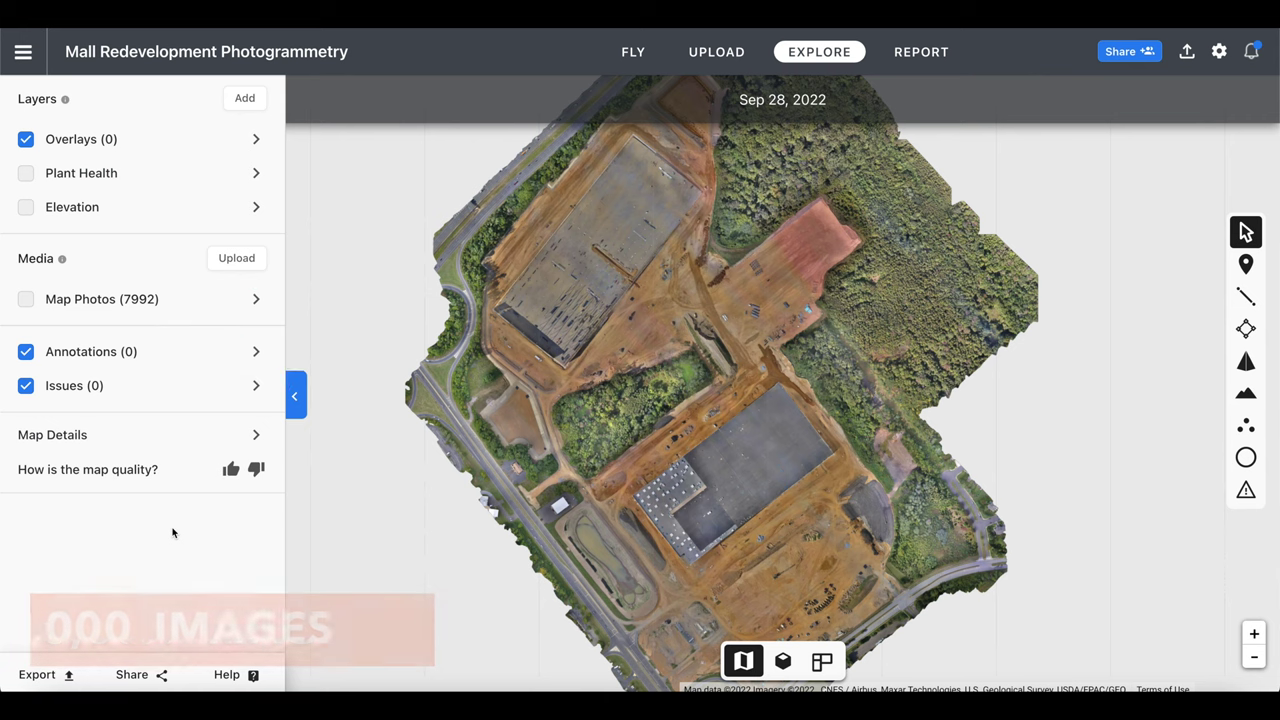
- Show the Map Photos locations on the Mall Redevelopment Photogrammetry map and examine their spacing around the building corner
left_click(26, 299)
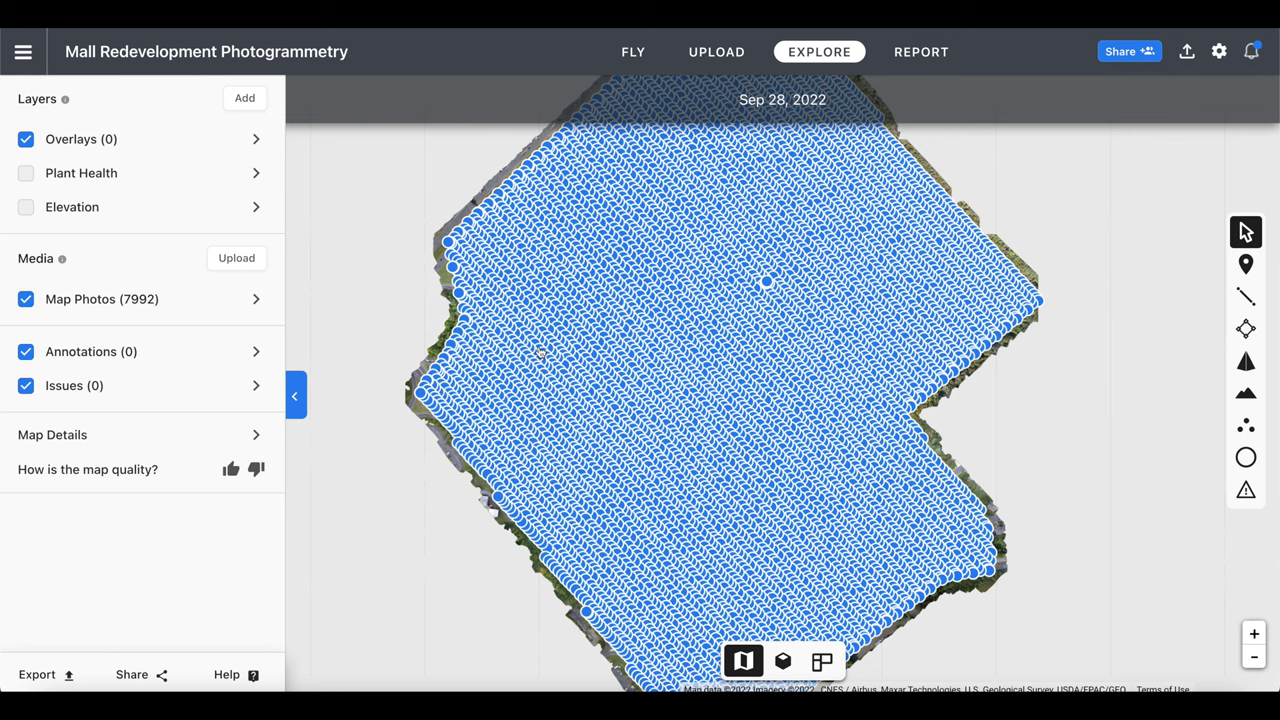
scroll(550, 350, "up", 5)
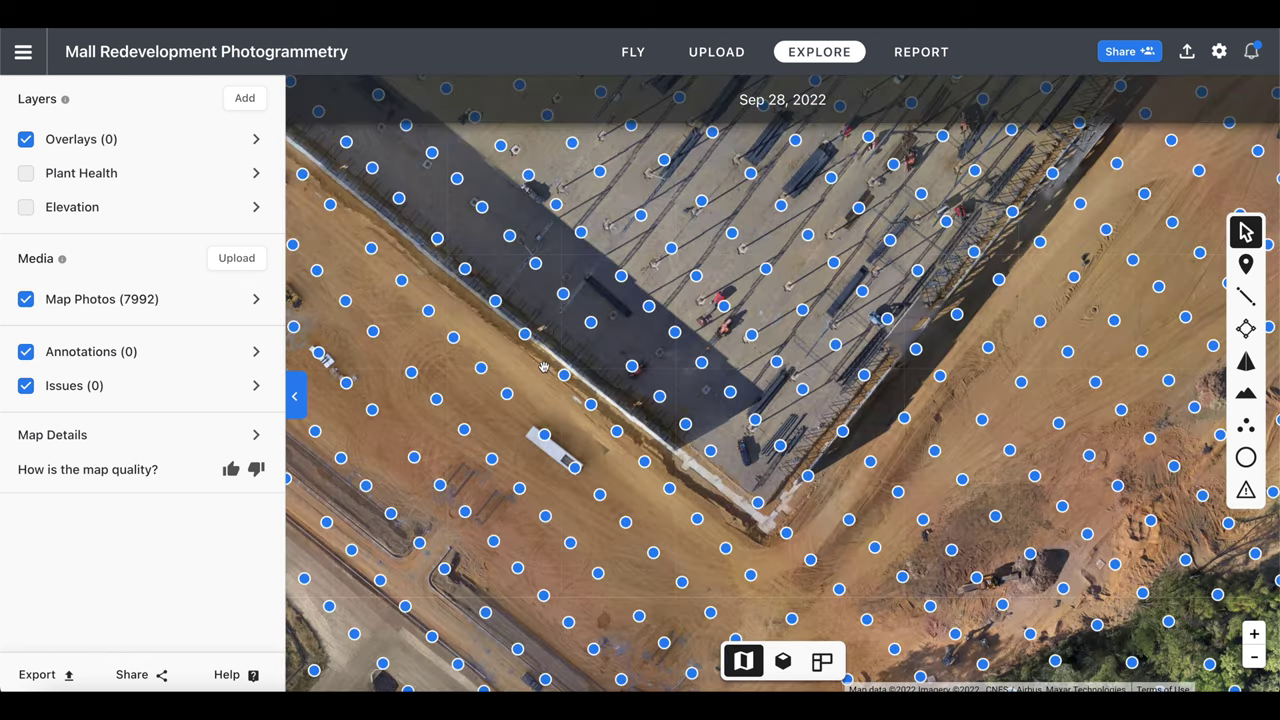
left_click_drag(771, 334, 875, 340)
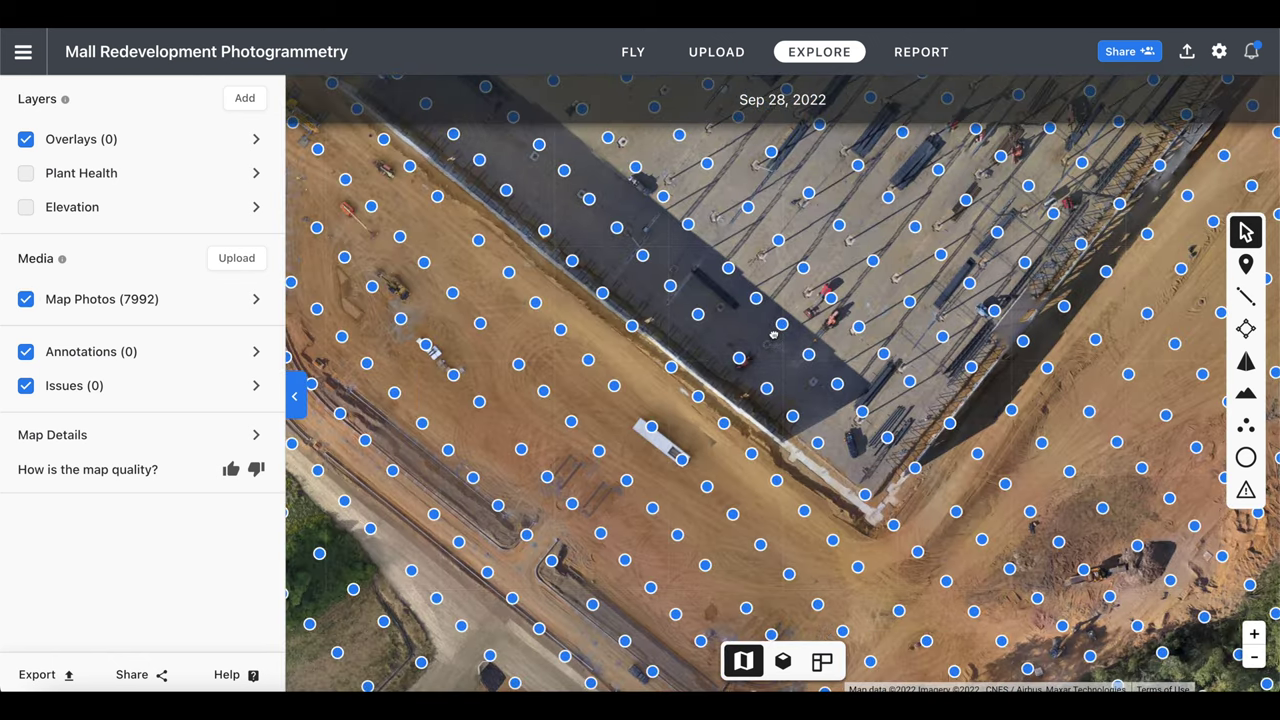
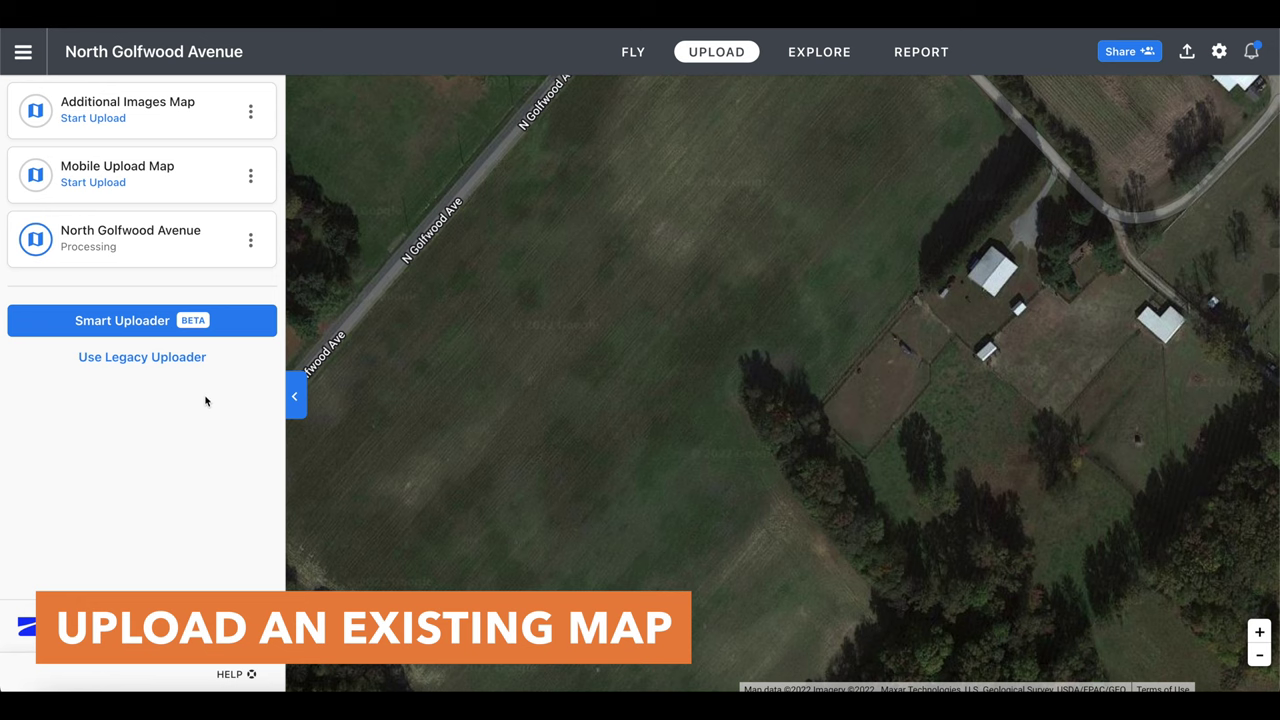
- Upload the existing GeoTIFF MapPlan_Orthomosaic_export_ThuSep29213702809184.tif as a Map or Model to North Golfwood Avenue with the Legacy Uploader
left_click(172, 357)
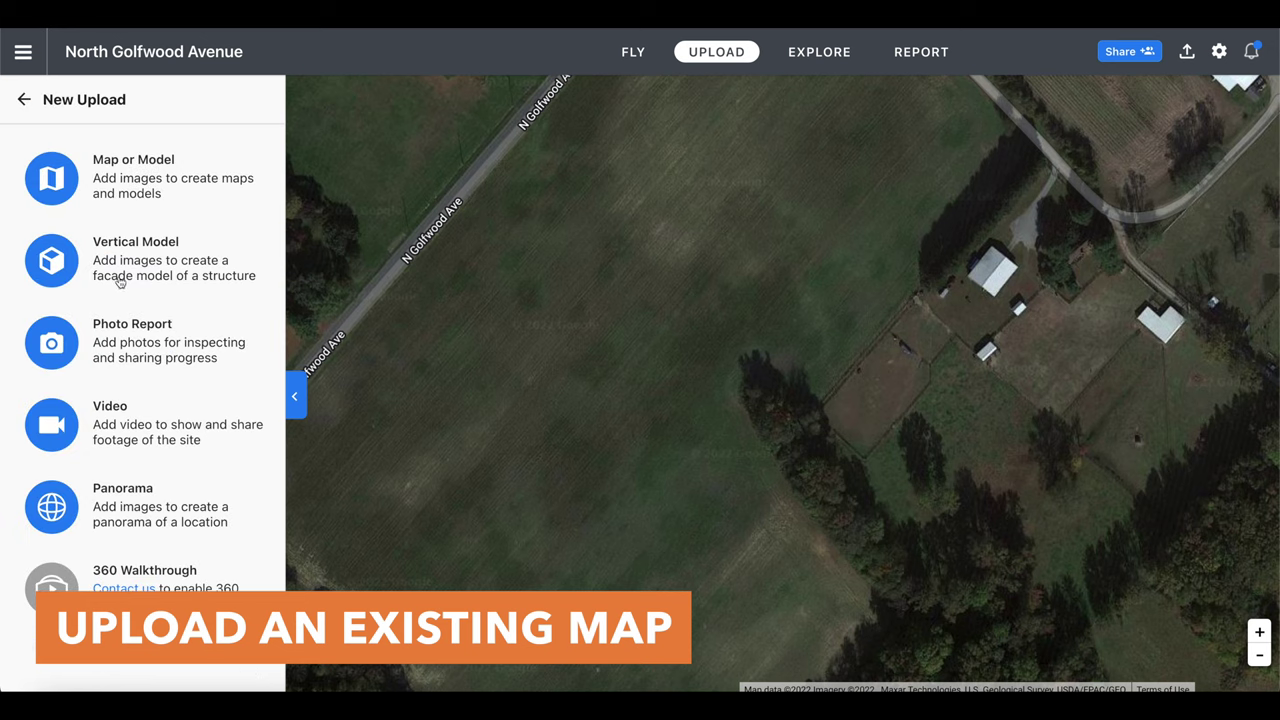
left_click(65, 187)
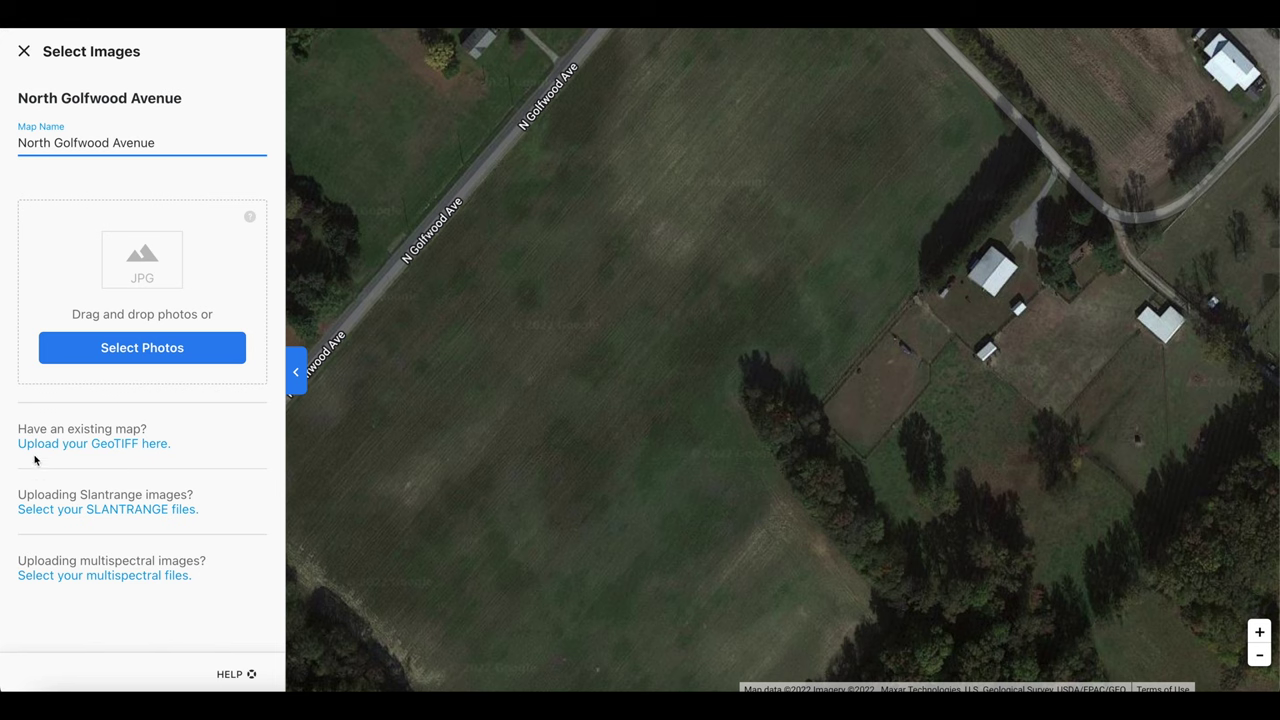
left_click(125, 447)
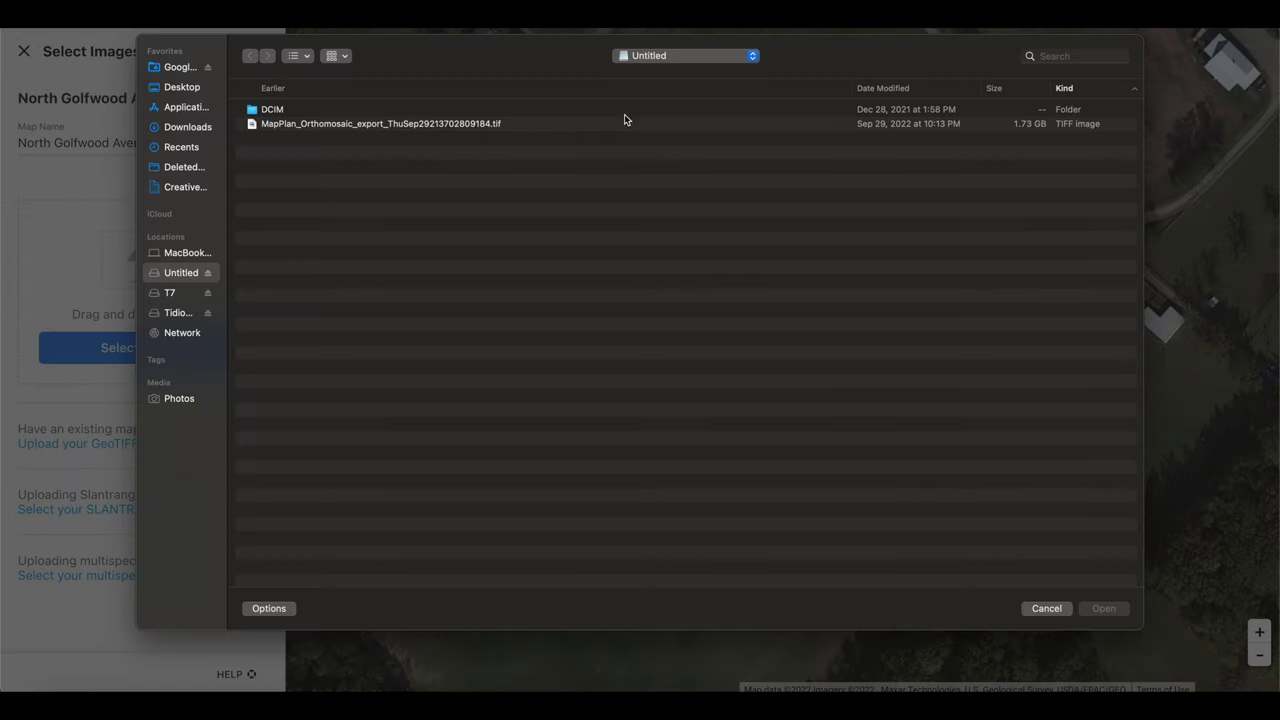
left_click(619, 126)
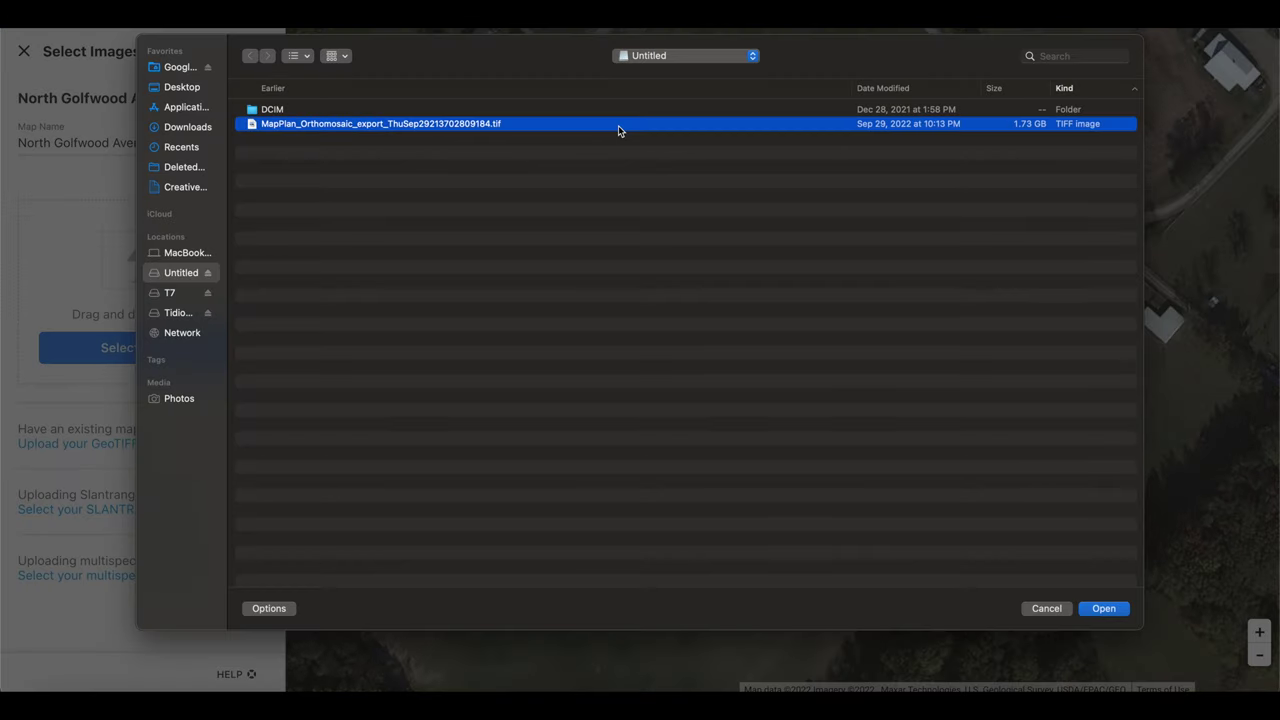
left_click(1103, 609)
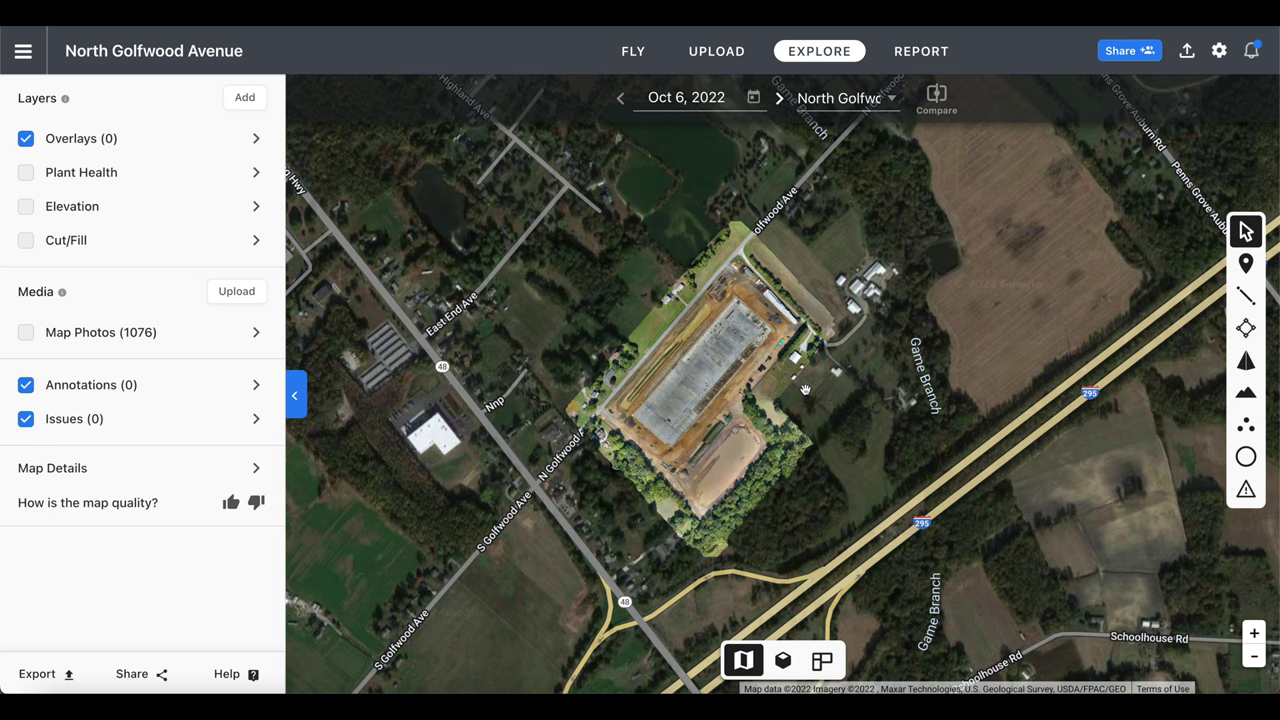
- Examine the Oct 6, 2022 North Golfwood Avenue map, from the whole site down to the slab and rebar details
scroll(742, 364, "up", 2)
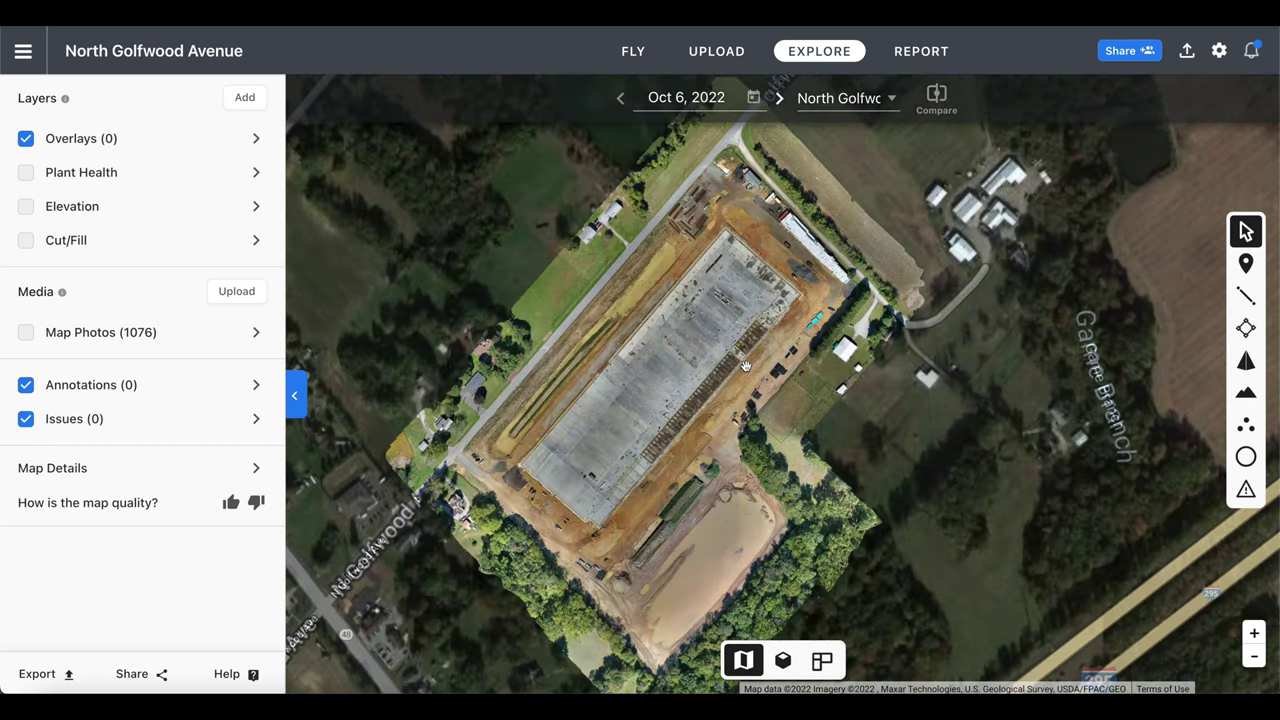
scroll(735, 356, "up", 3)
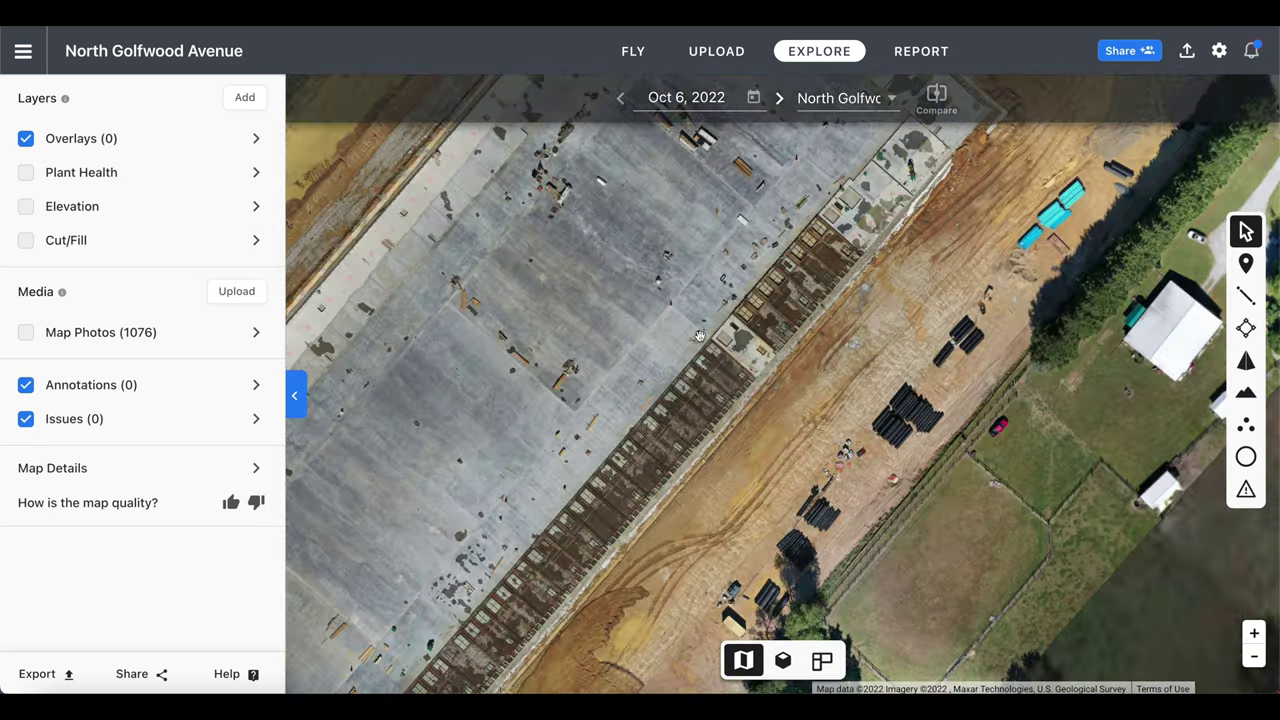
scroll(756, 344, "up", 4)
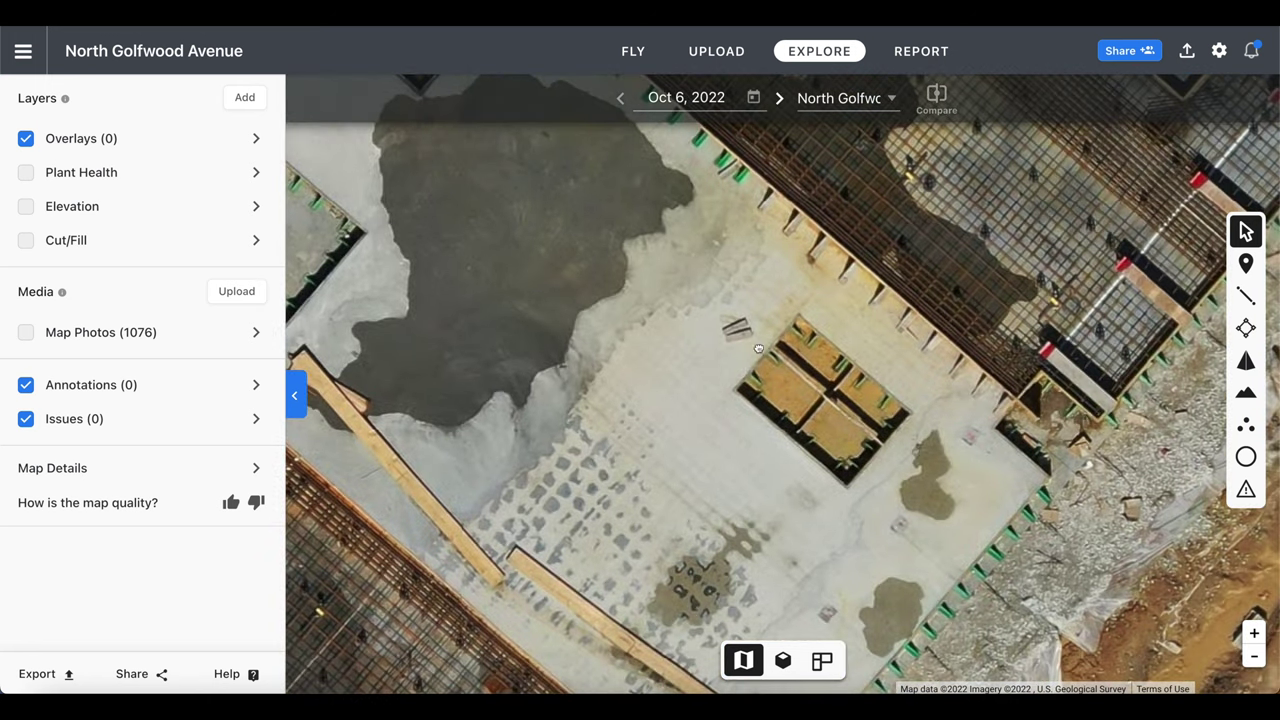
left_click_drag(846, 286, 672, 421)
left_click_drag(1180, 245, 912, 329)
scroll(912, 329, "down", 5)
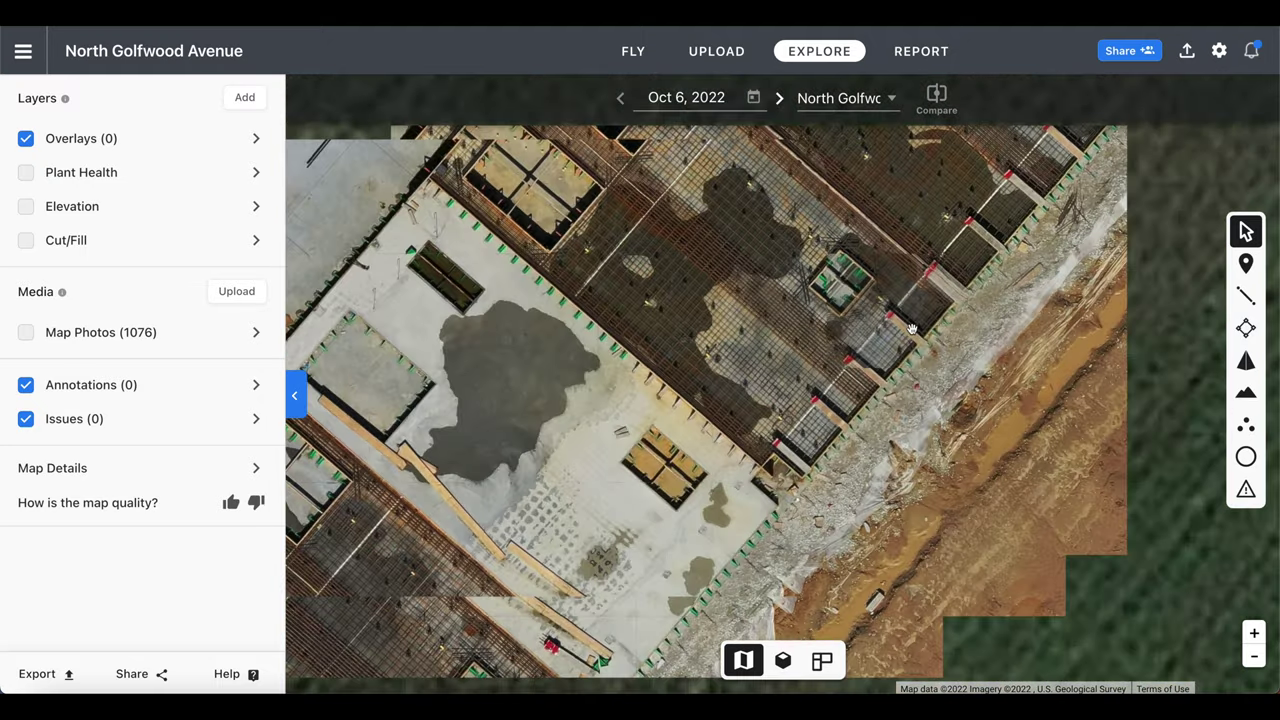
scroll(912, 329, "up", 5)
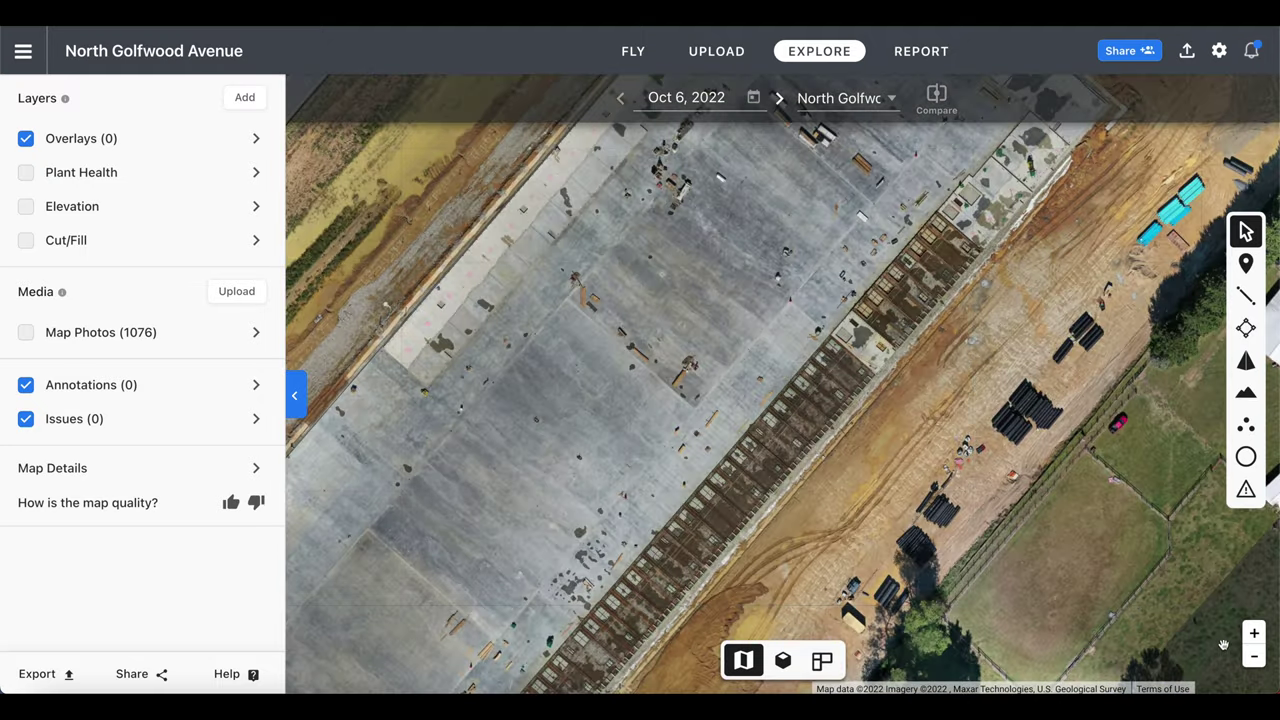
left_click(1253, 656)
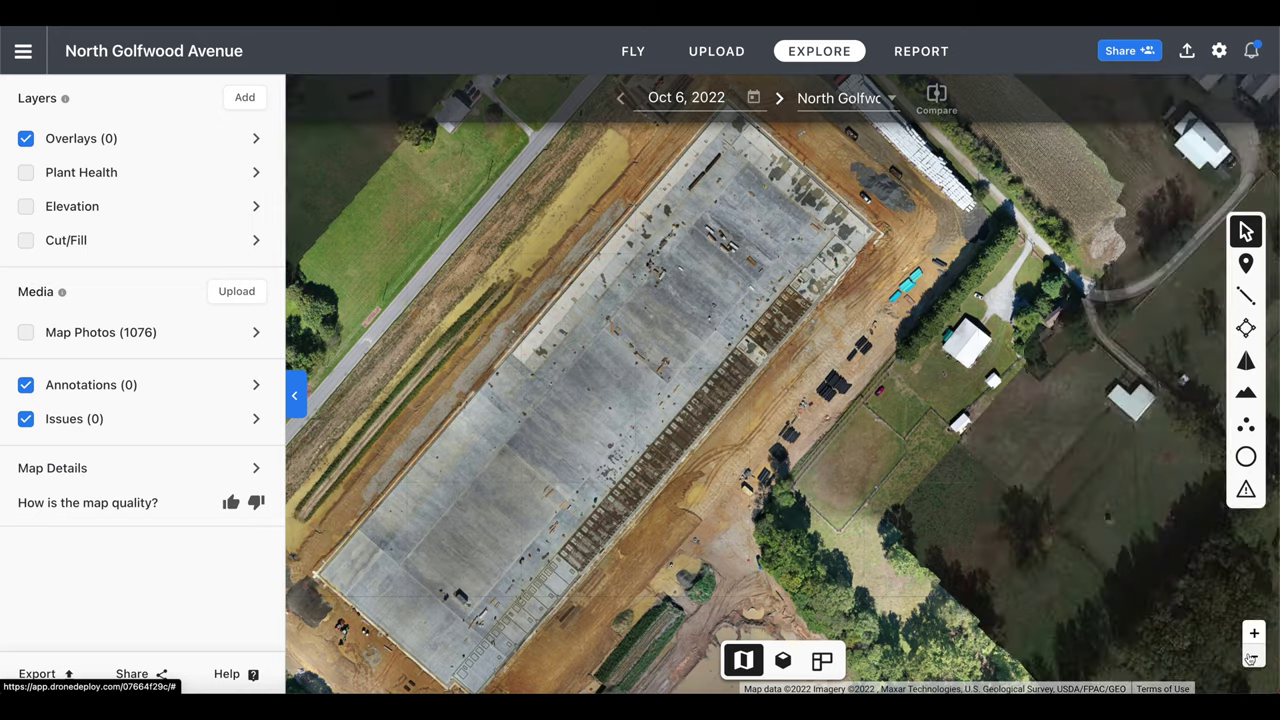
scroll(725, 378, "down", 3)
scroll(857, 444, "up", 5)
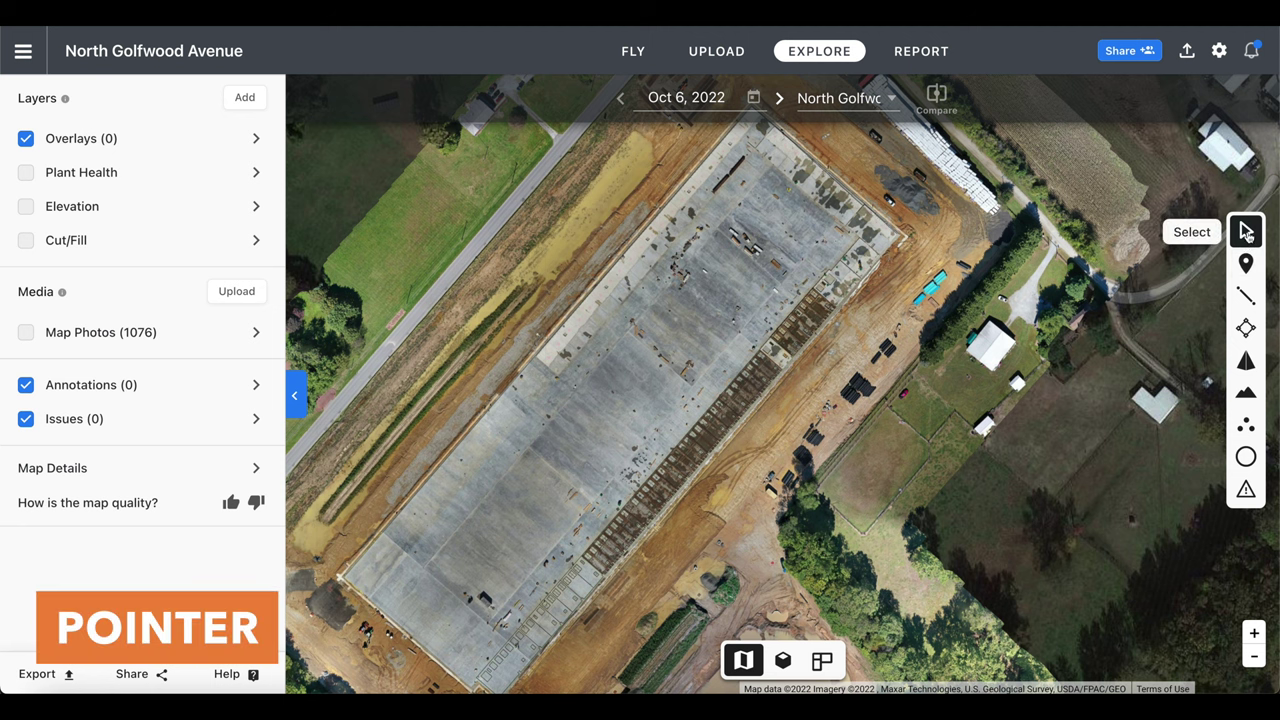
- Place a location marker on the eroded bank beside the pond and view its color choices
left_click_drag(1080, 285, 986, 305)
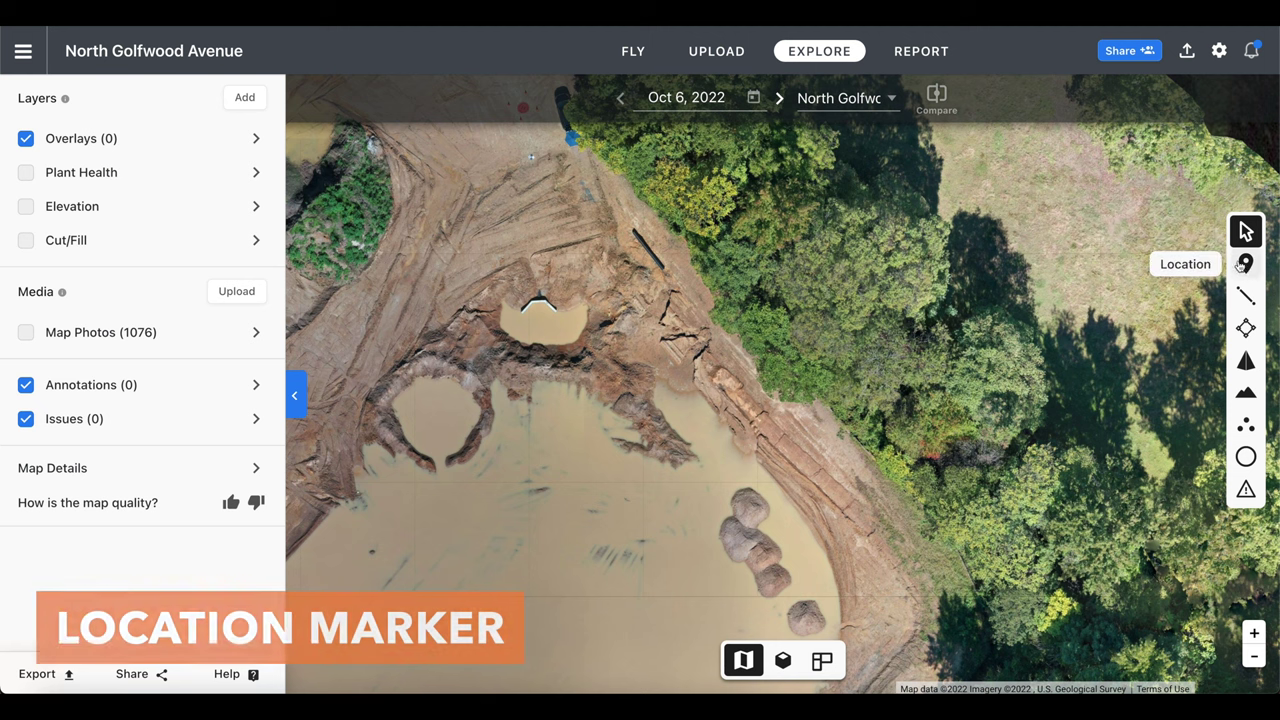
left_click(1245, 264)
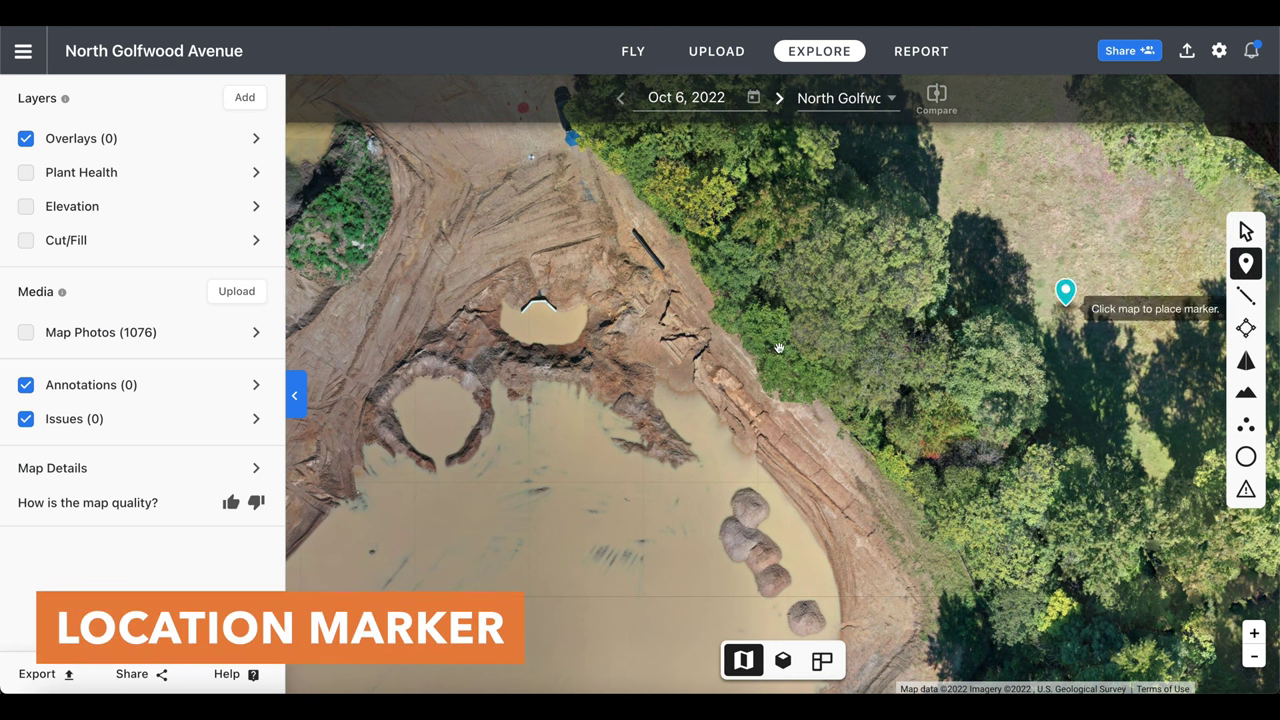
left_click(686, 349)
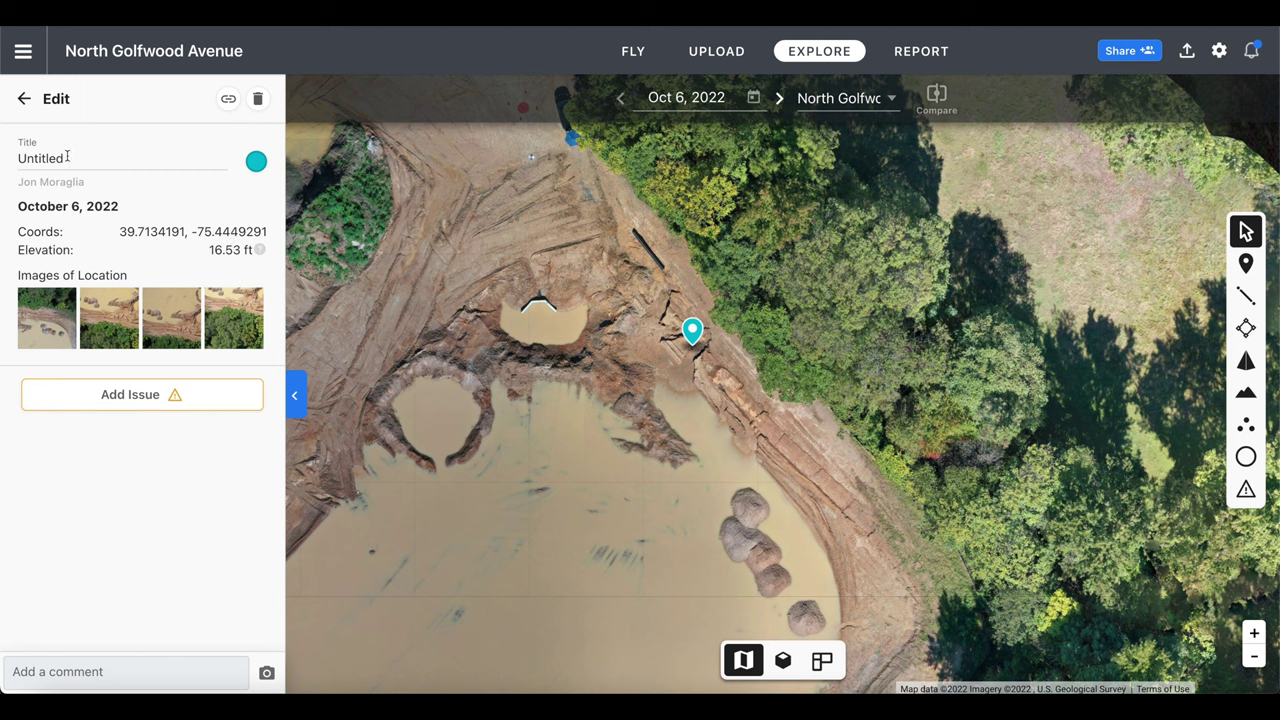
left_click(255, 161)
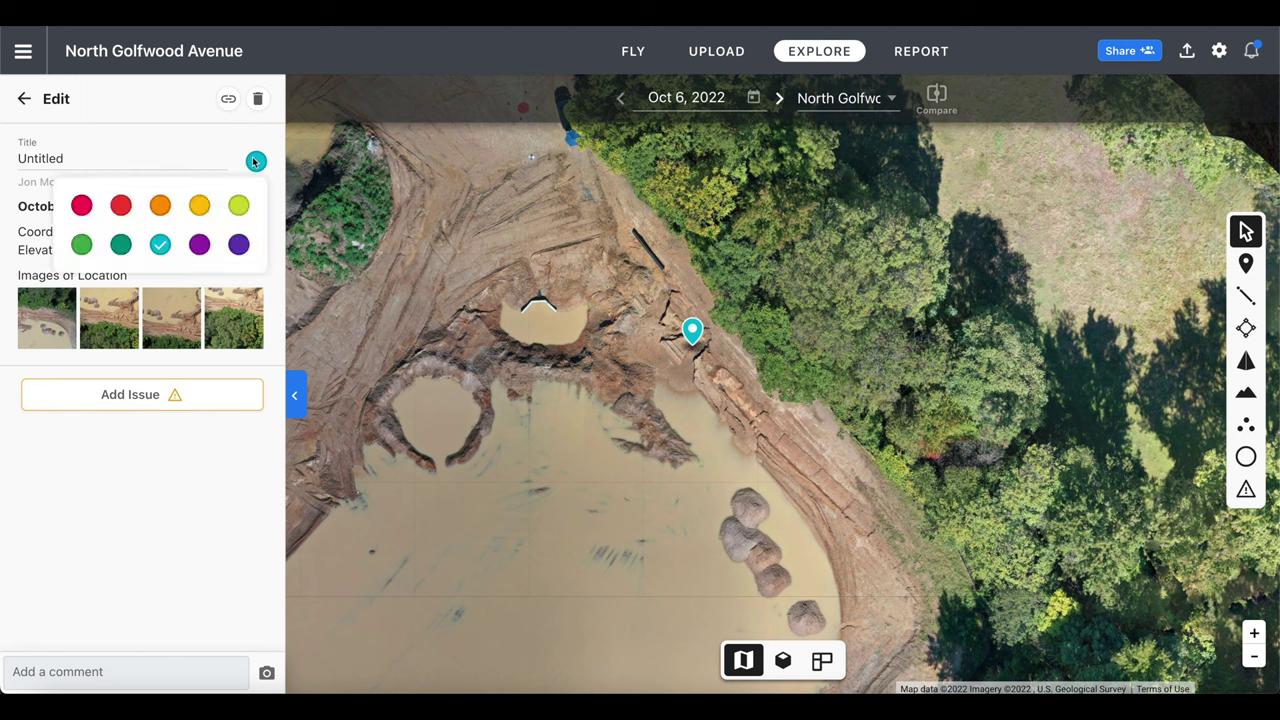
- Add an issue to the location marker and set its type to Erosion
left_click(180, 396)
left_click(186, 396)
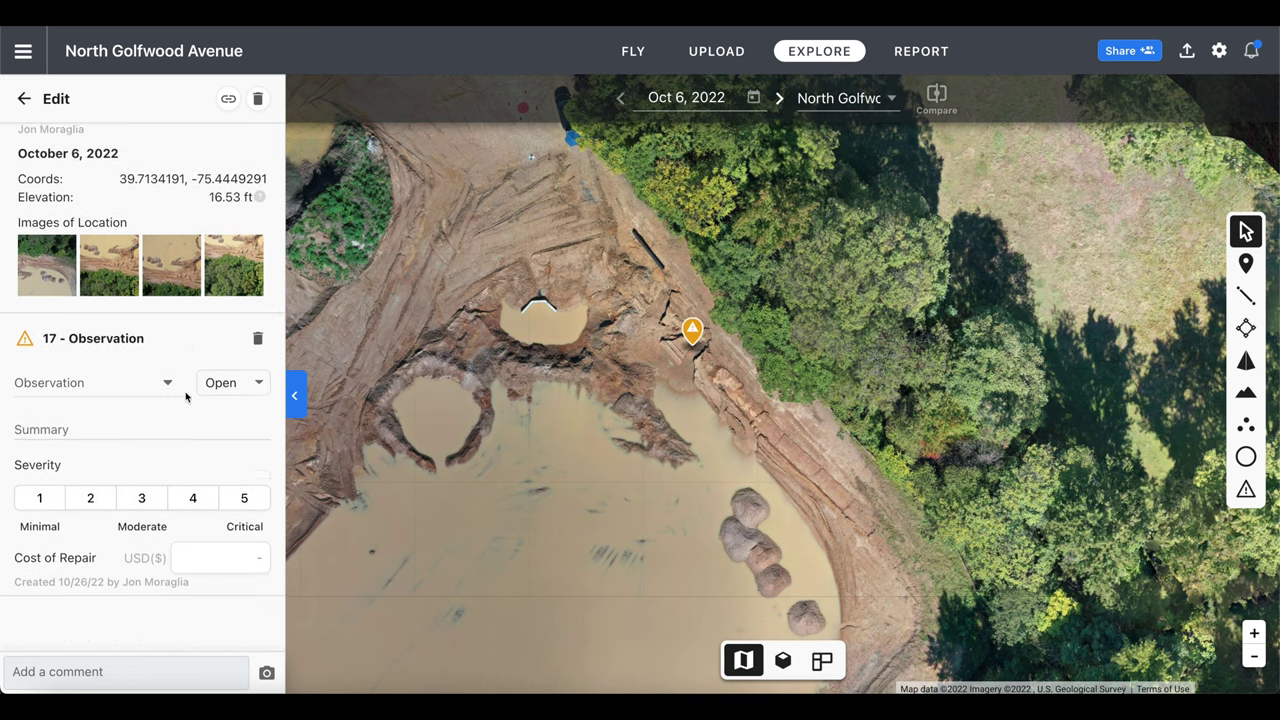
left_click(143, 364)
type("e")
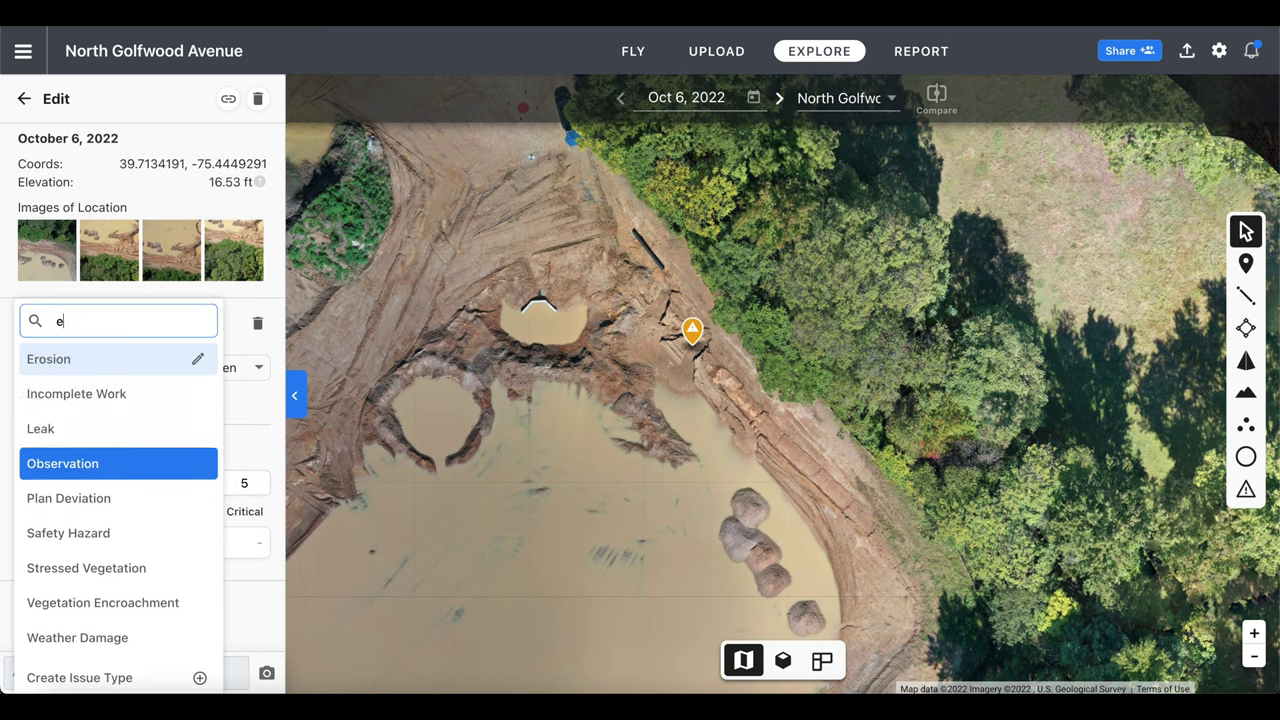
type("ros")
left_click(103, 362)
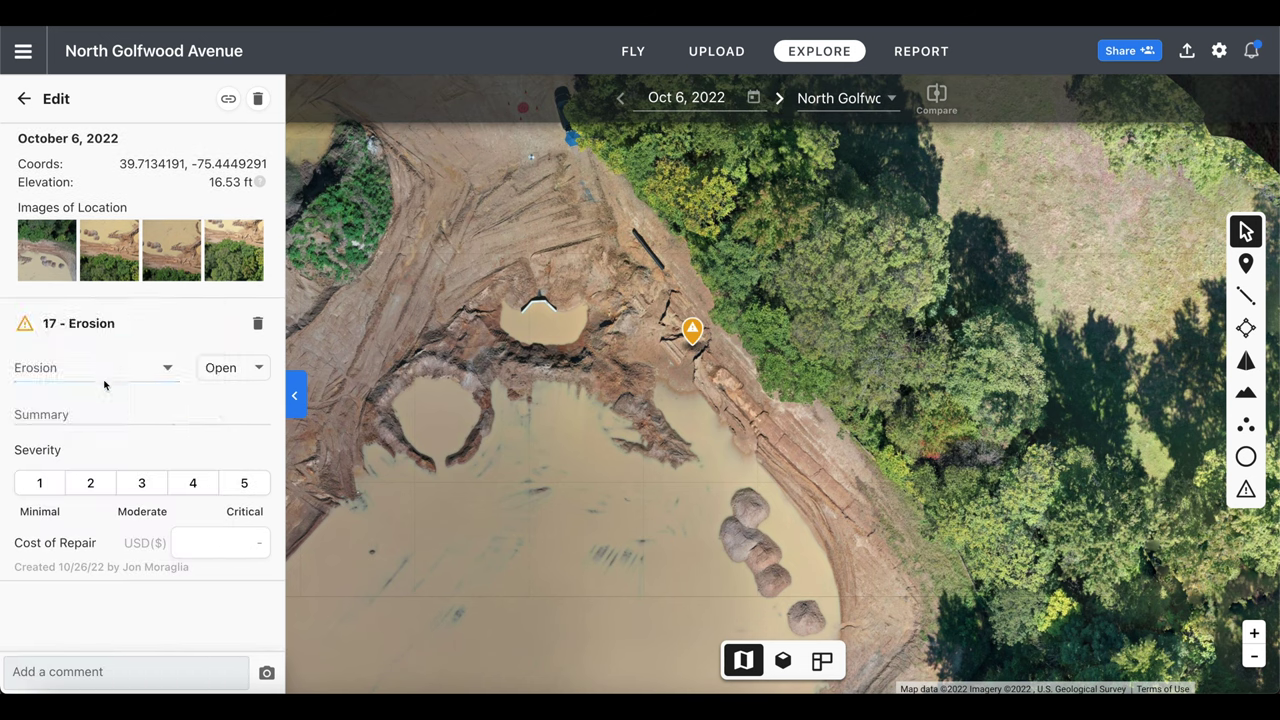
- Set the erosion issue's severity to 4 (Major), leaving the summary empty
left_click(103, 412)
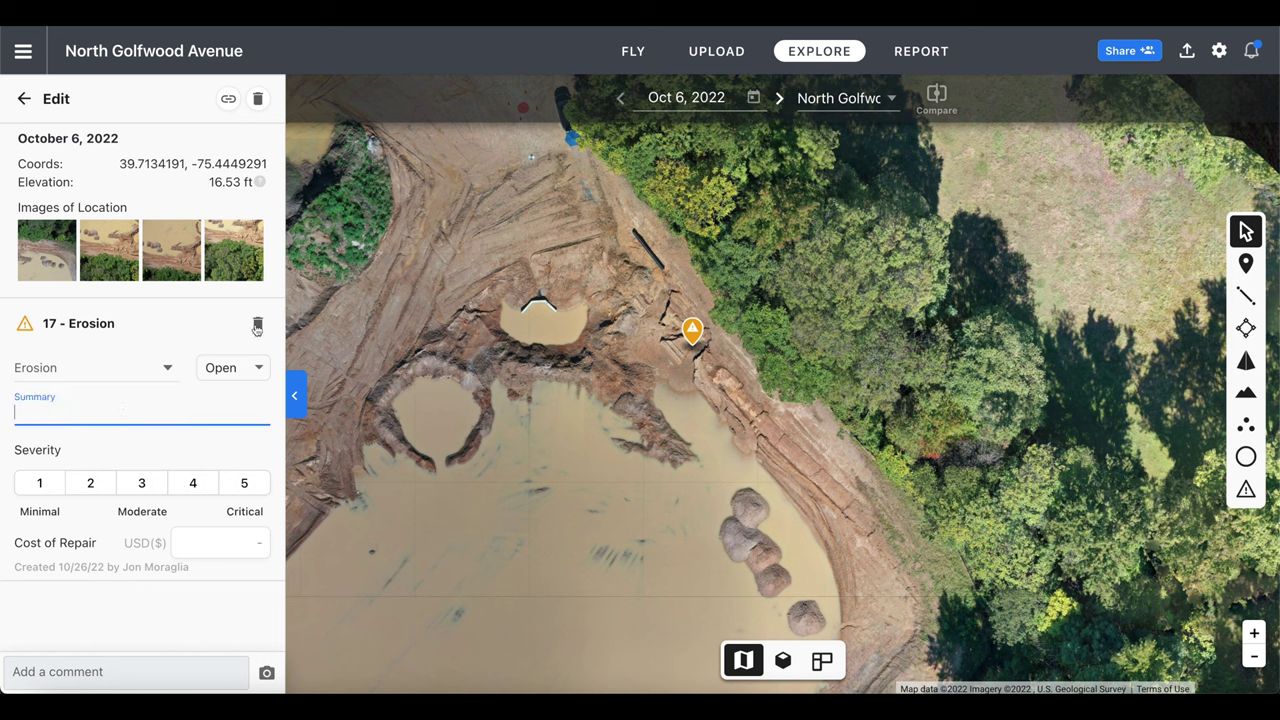
left_click(90, 483)
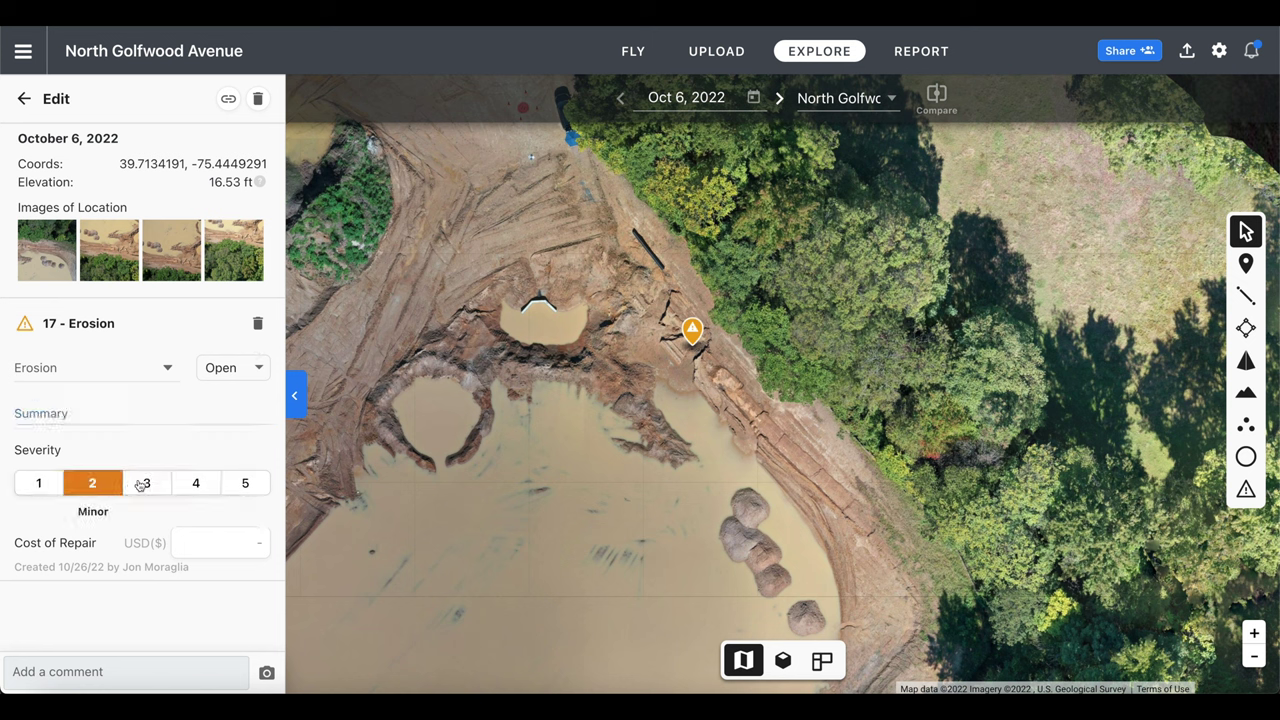
left_click(191, 483)
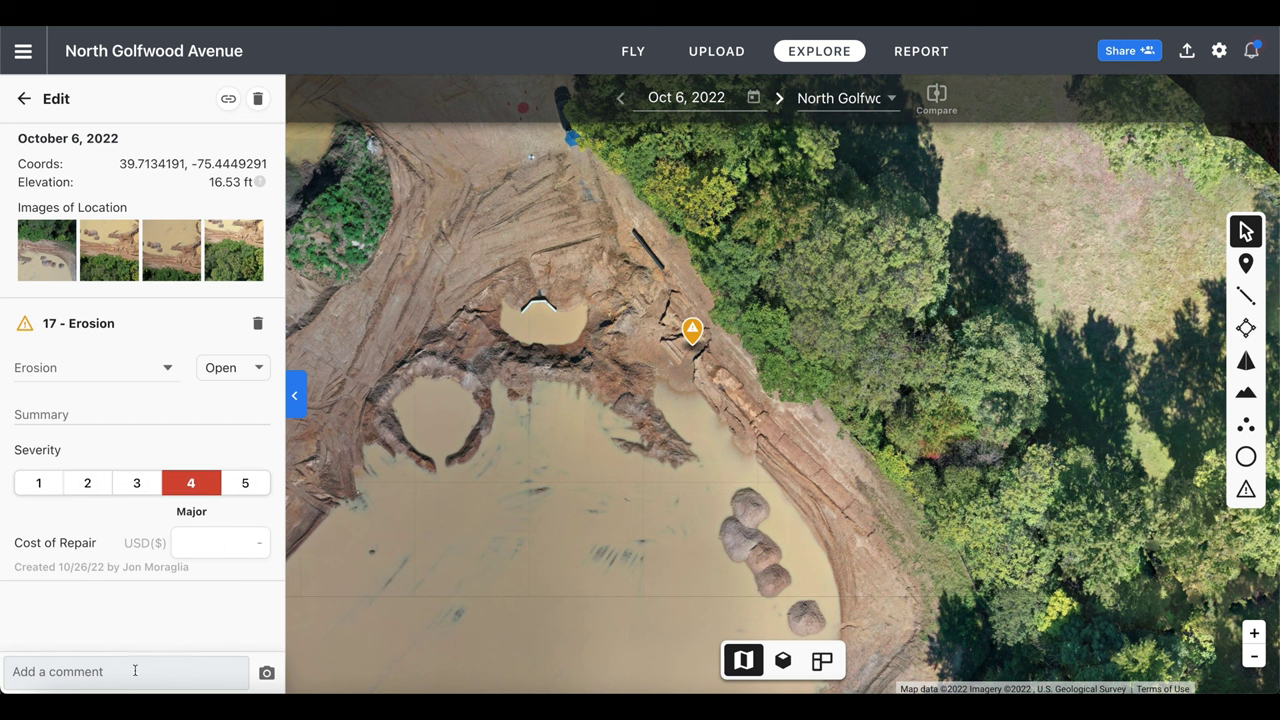
- Preview the ground photos IMG_9782.JPG and IMG_9783.JPG and attach both to the erosion marker
left_click(266, 673)
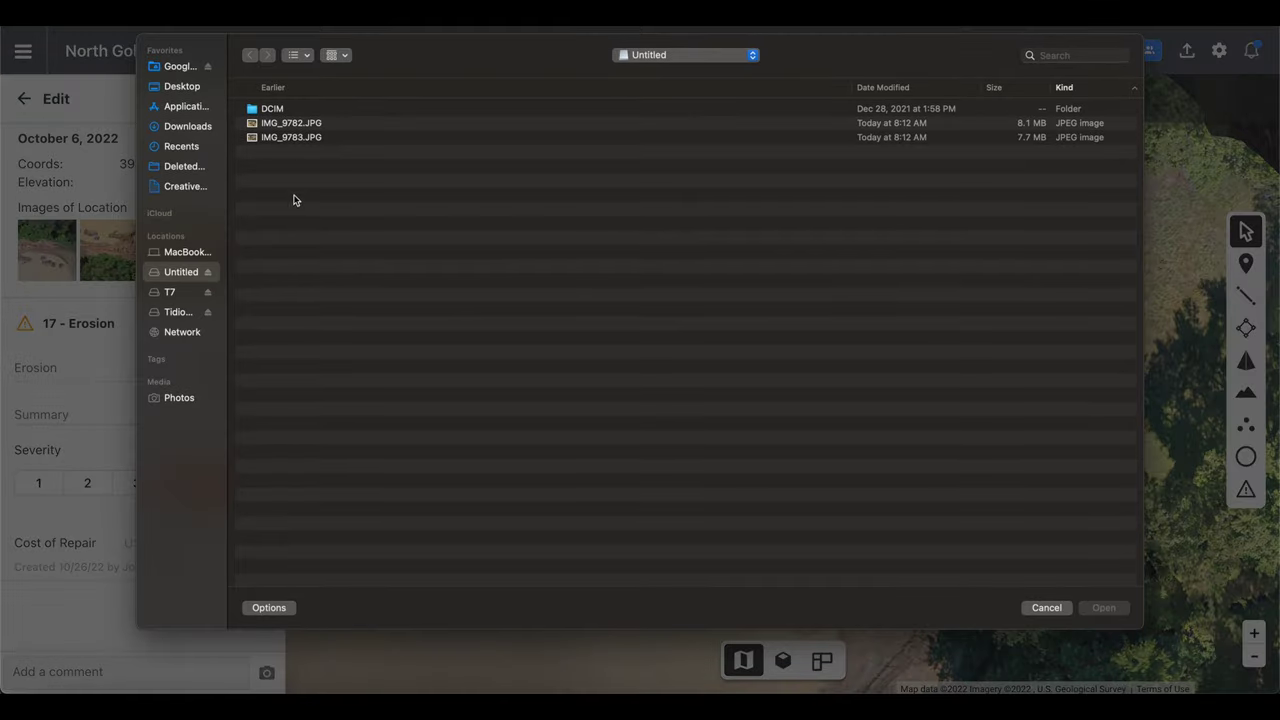
left_click(297, 127)
key("space")
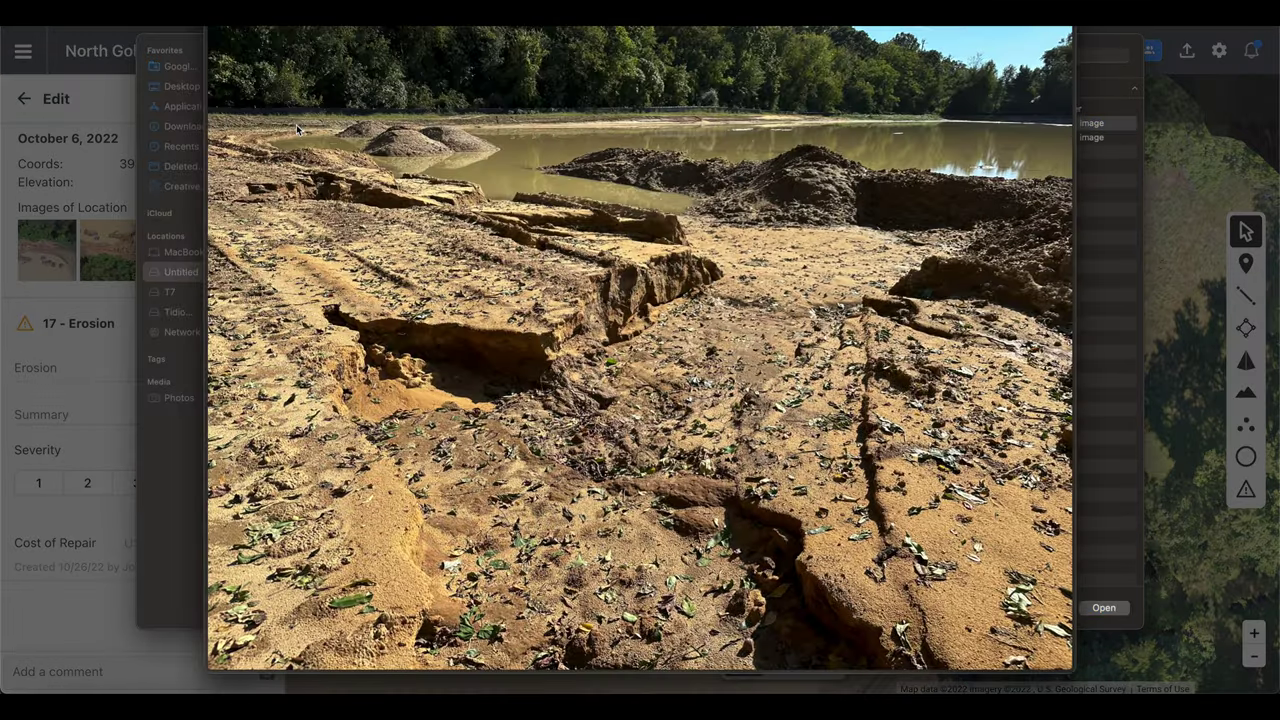
key("Down")
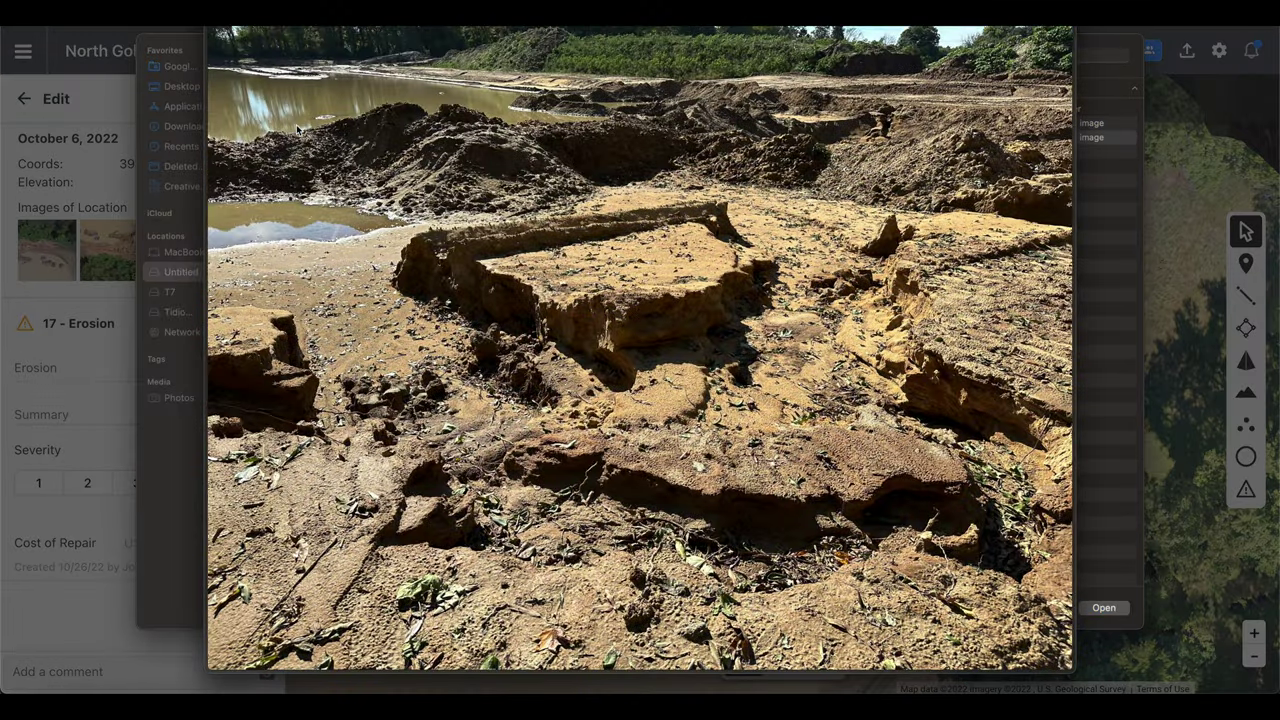
key("space")
left_click(297, 123)
left_click(298, 136, "shift")
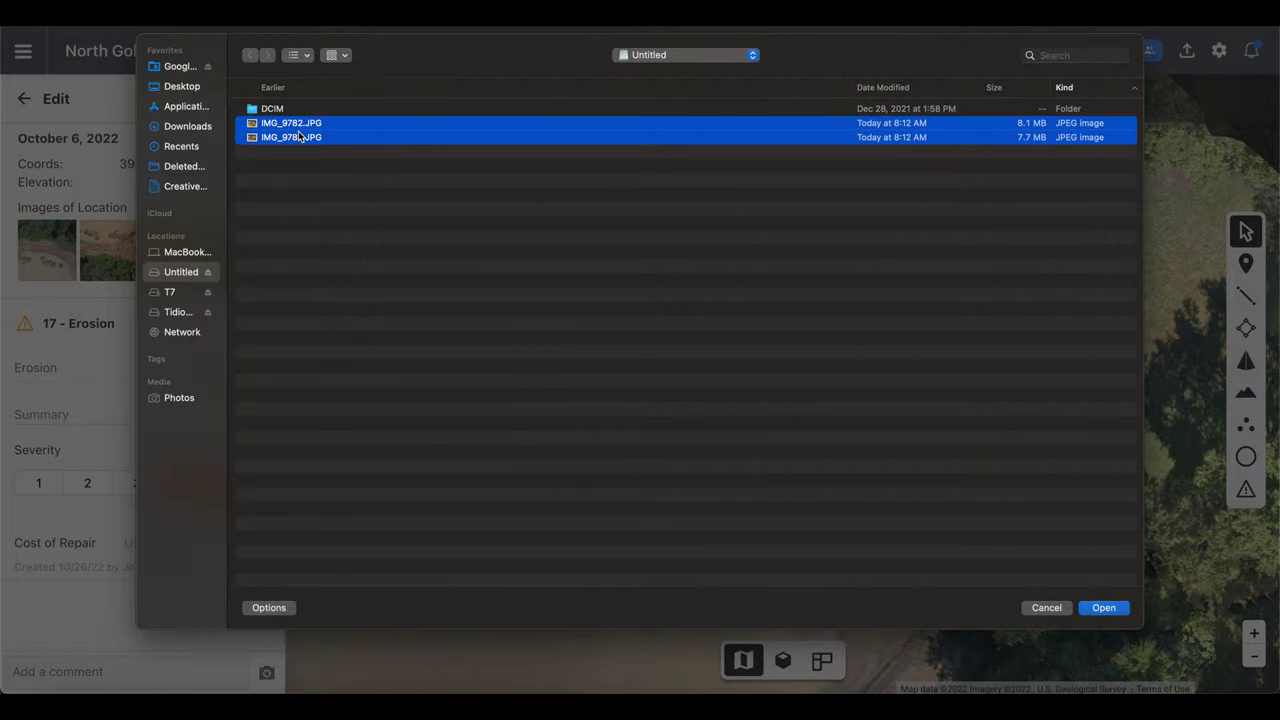
left_click(1103, 609)
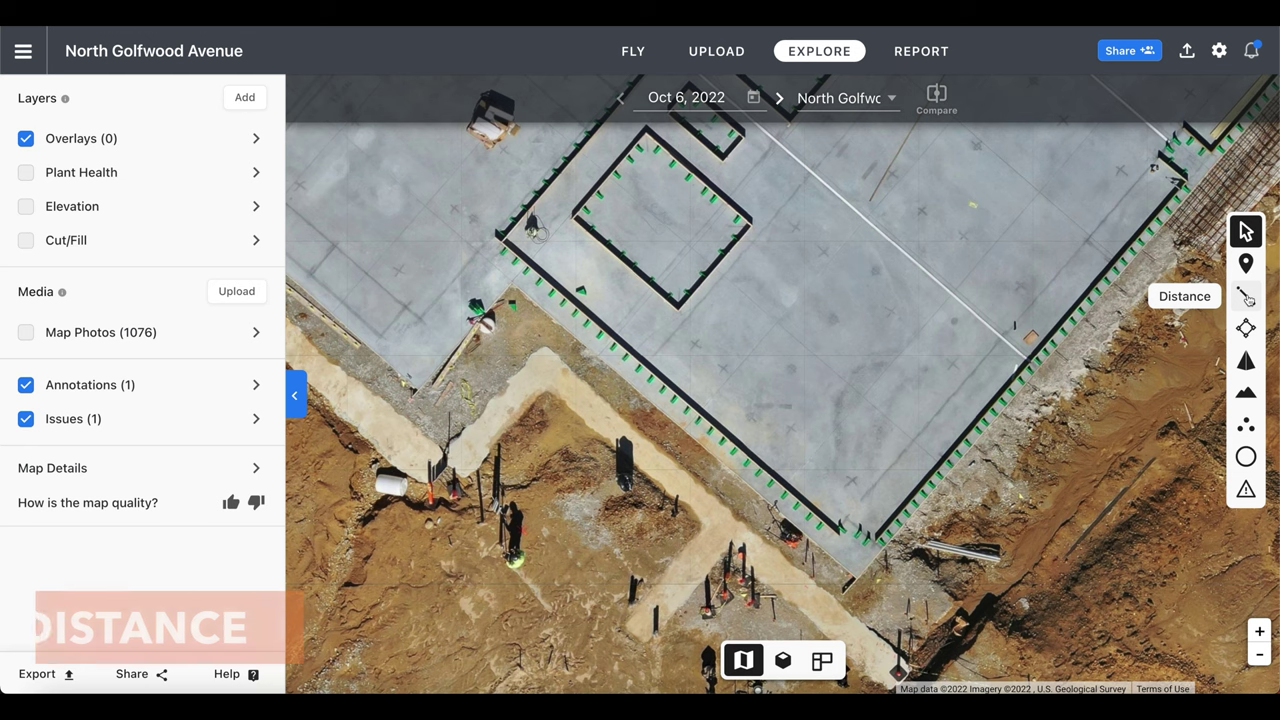
- Measure the distance along the concrete slab's edge between its two corners beside the excavated soil
left_click(1246, 296)
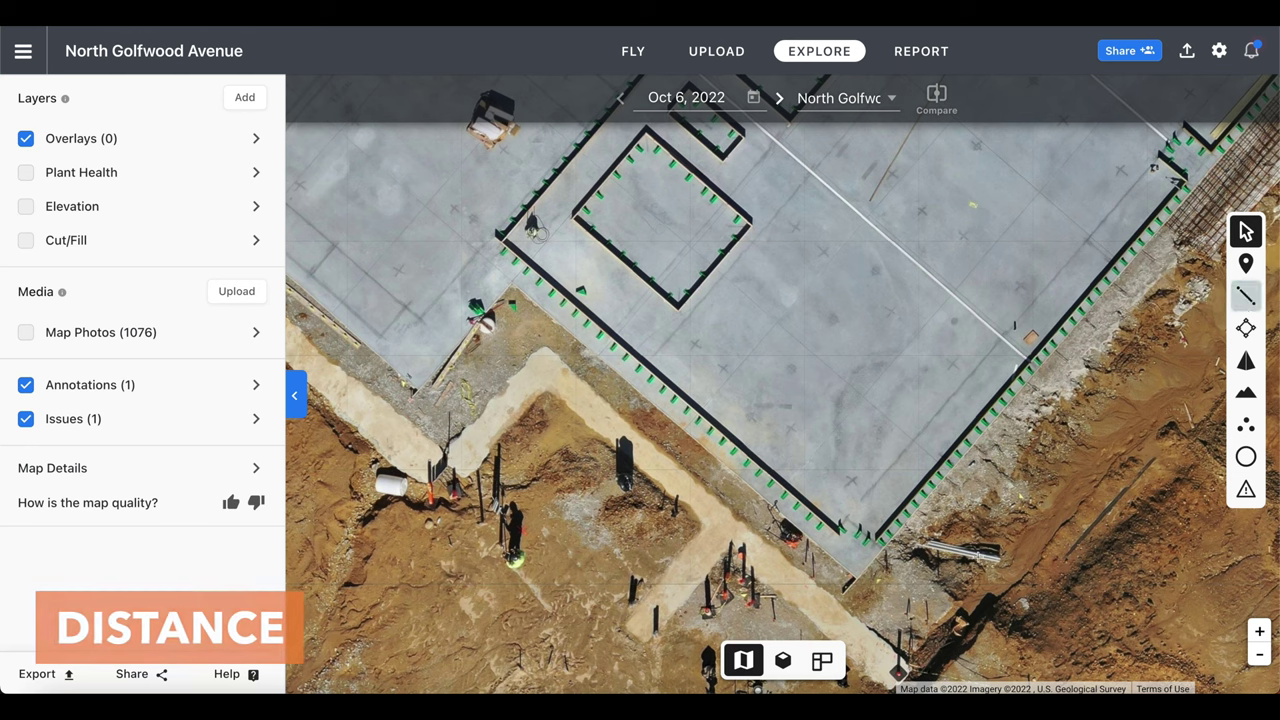
left_click(871, 563)
left_click(497, 241)
left_click(497, 241)
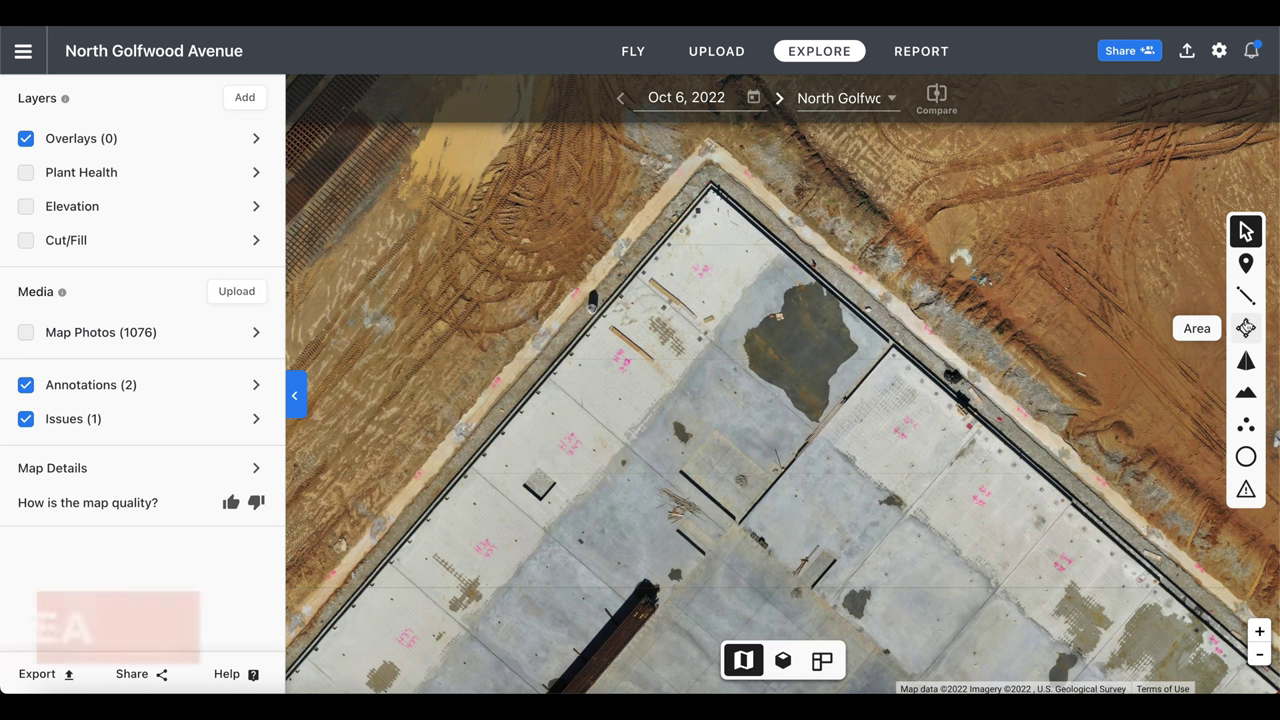
- Outline the slab's corner section containing the puddle as a four-sided area, then pull one edge's midpoint outward and shift the shape
left_click(1245, 328)
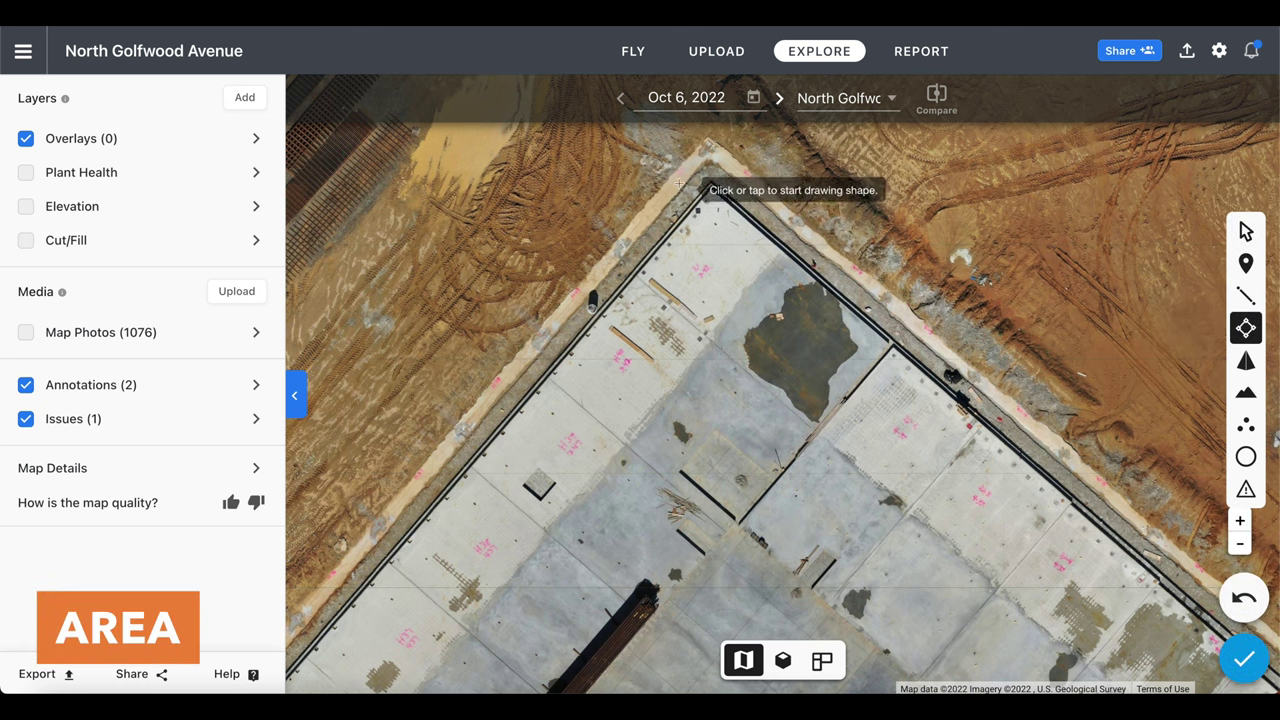
left_click(708, 186)
left_click(891, 340)
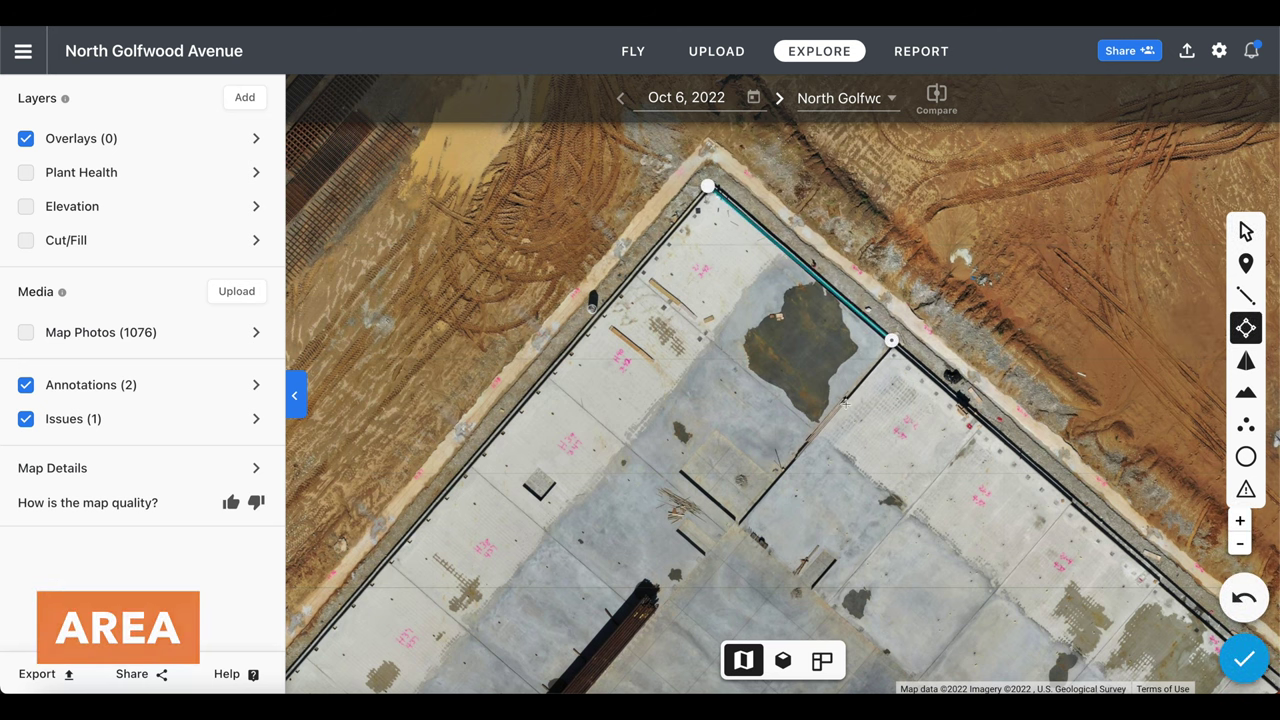
left_click(737, 519)
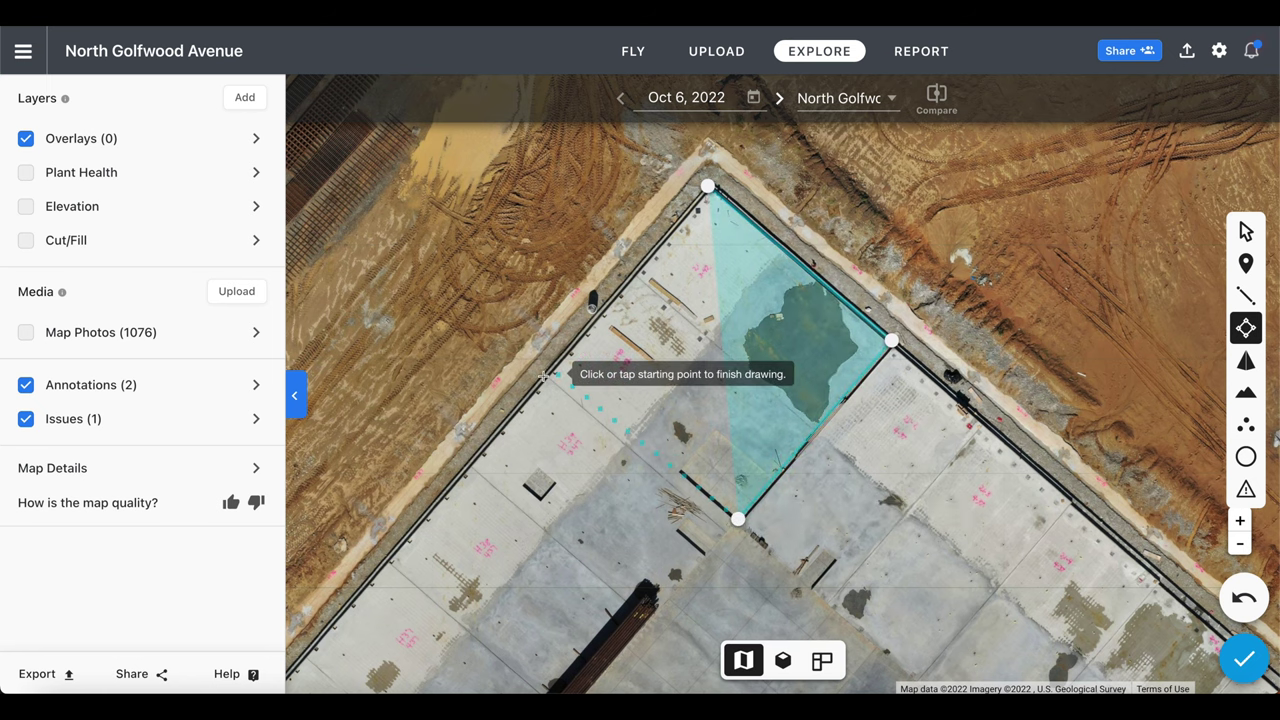
left_click(543, 375)
left_click(708, 187)
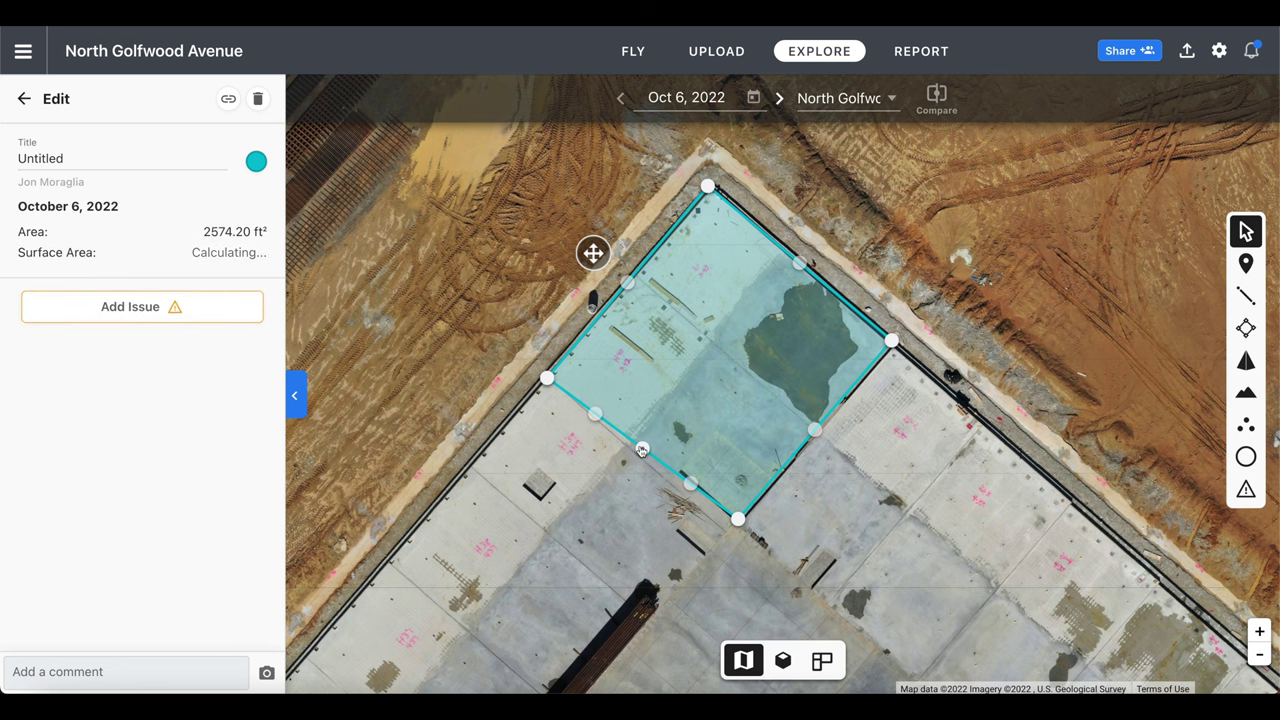
left_click_drag(642, 450, 563, 508)
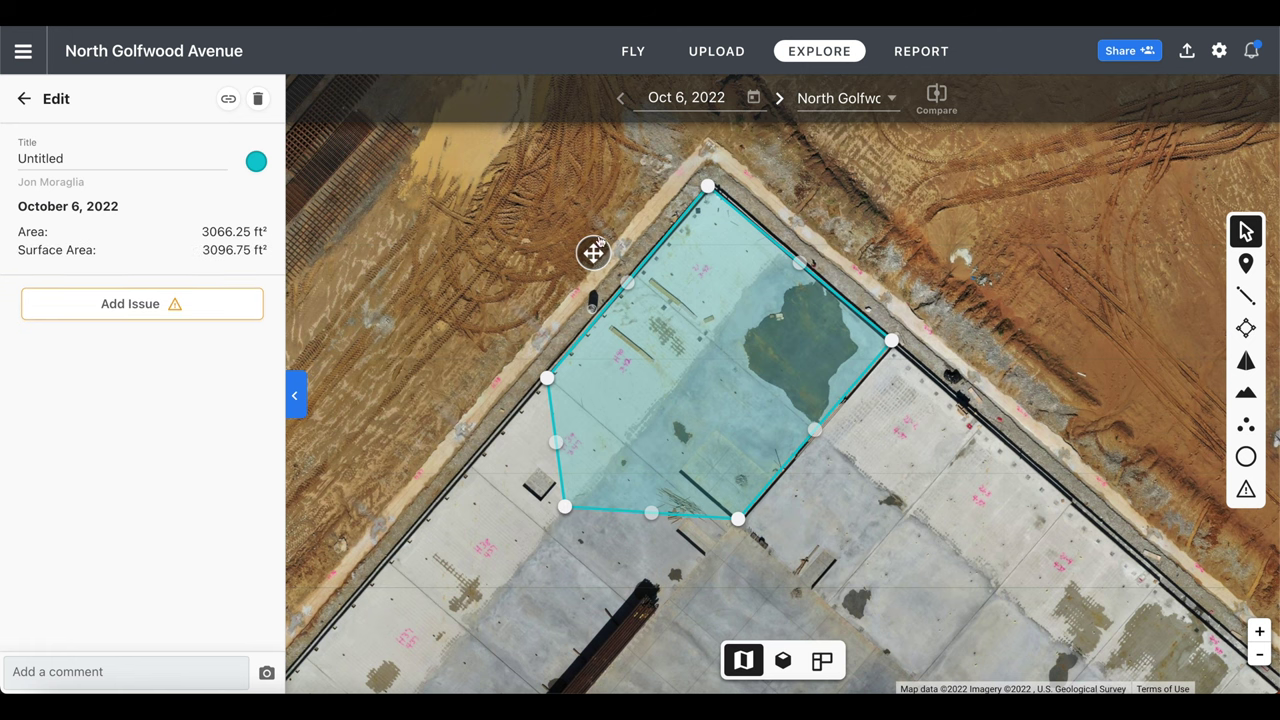
left_click_drag(594, 252, 652, 298)
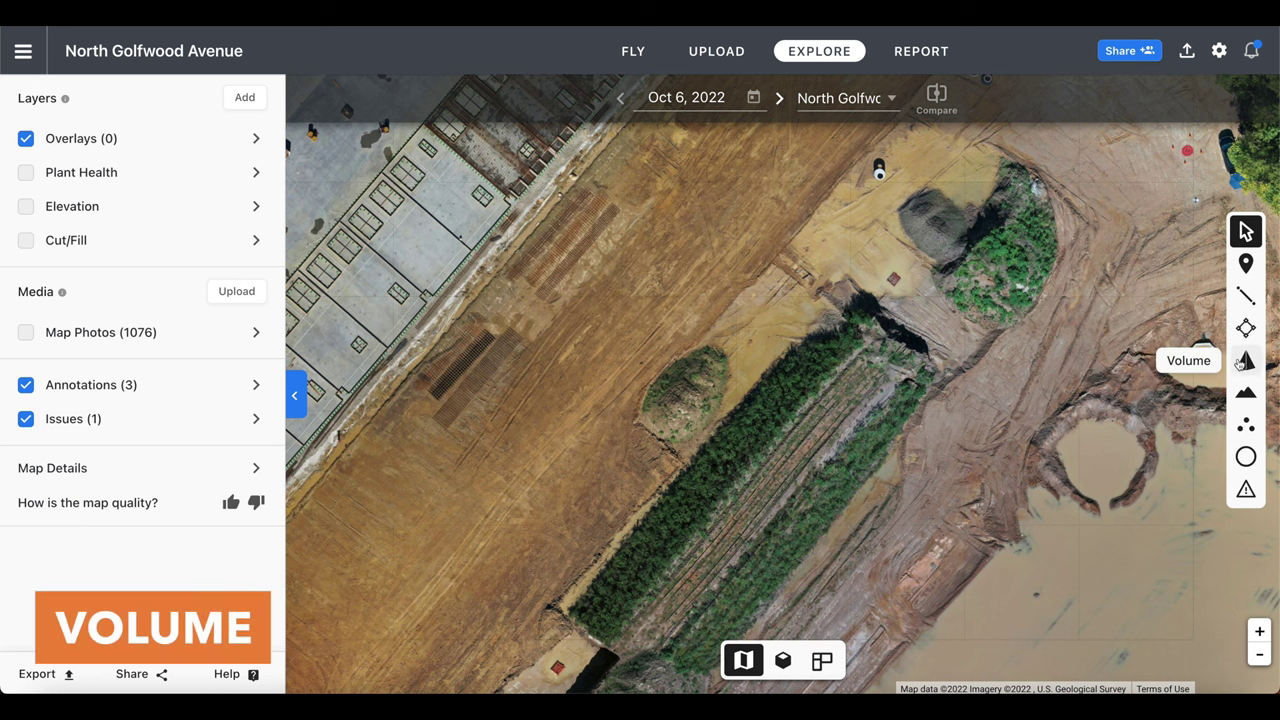
- Trace a volume measurement around the base of the small grassy stockpile beside the tree rows
left_click(1246, 361)
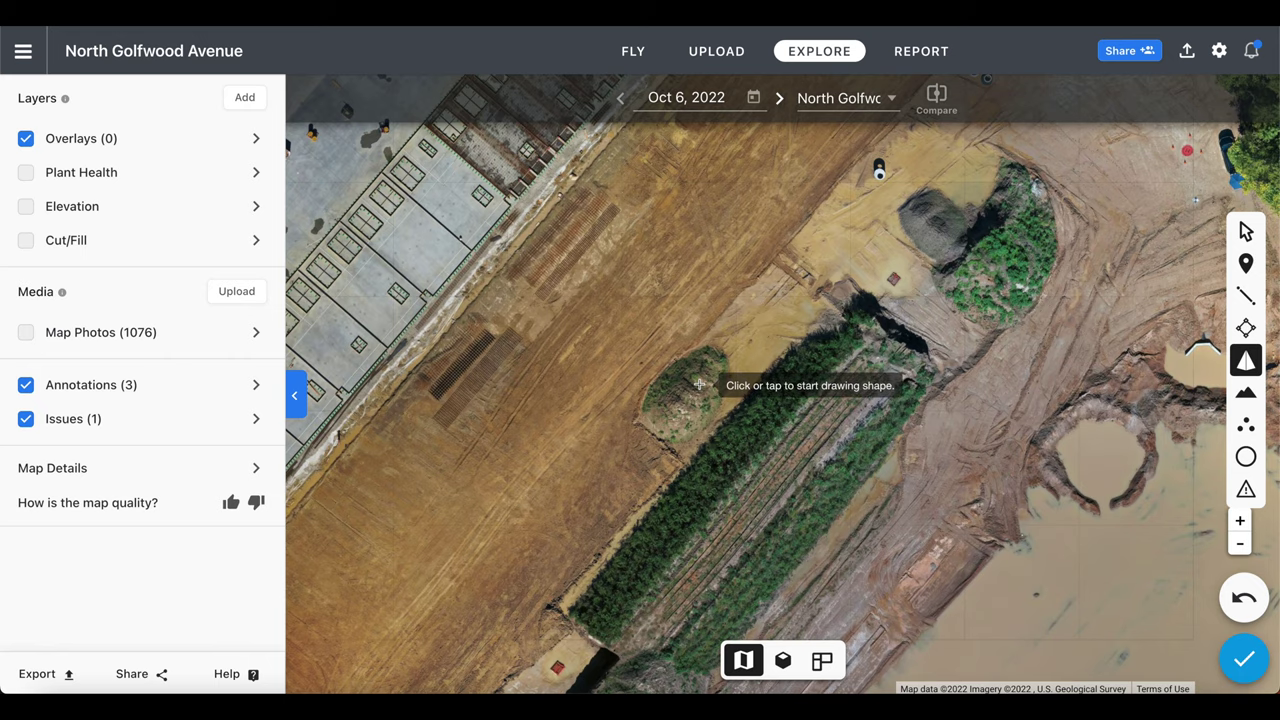
scroll(699, 384, "up", 2)
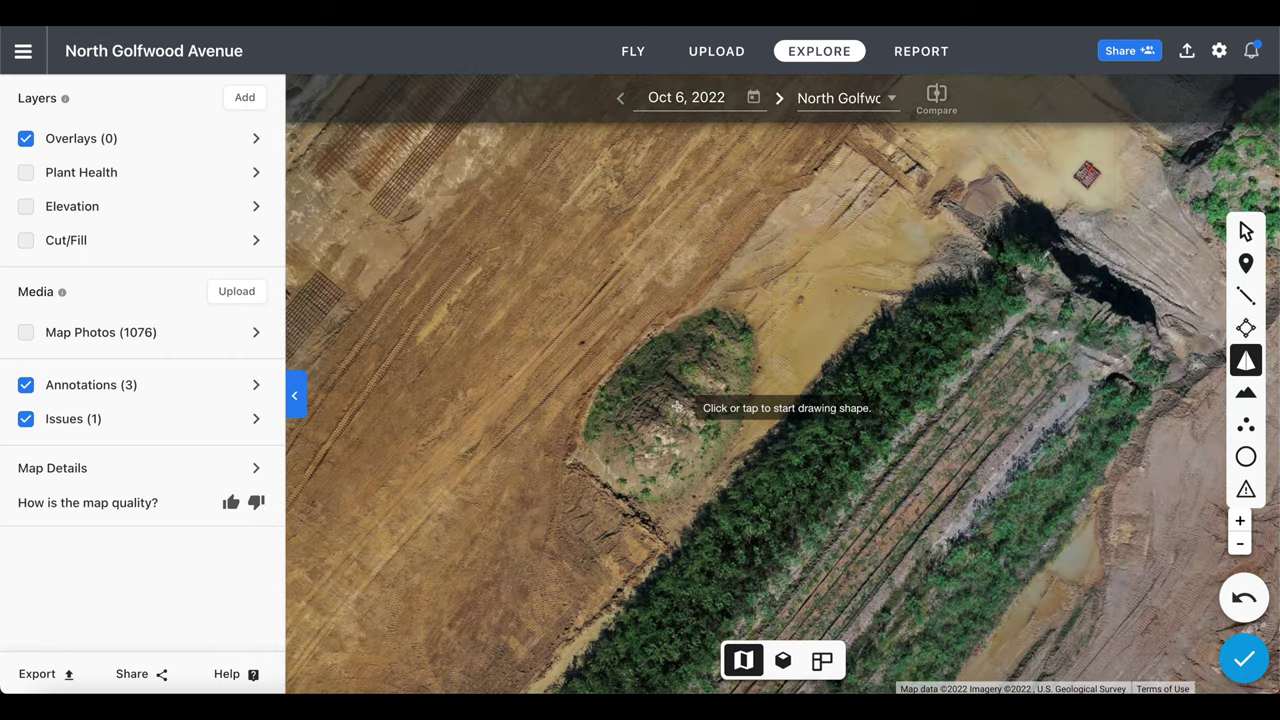
scroll(676, 407, "up", 2)
left_click(801, 209)
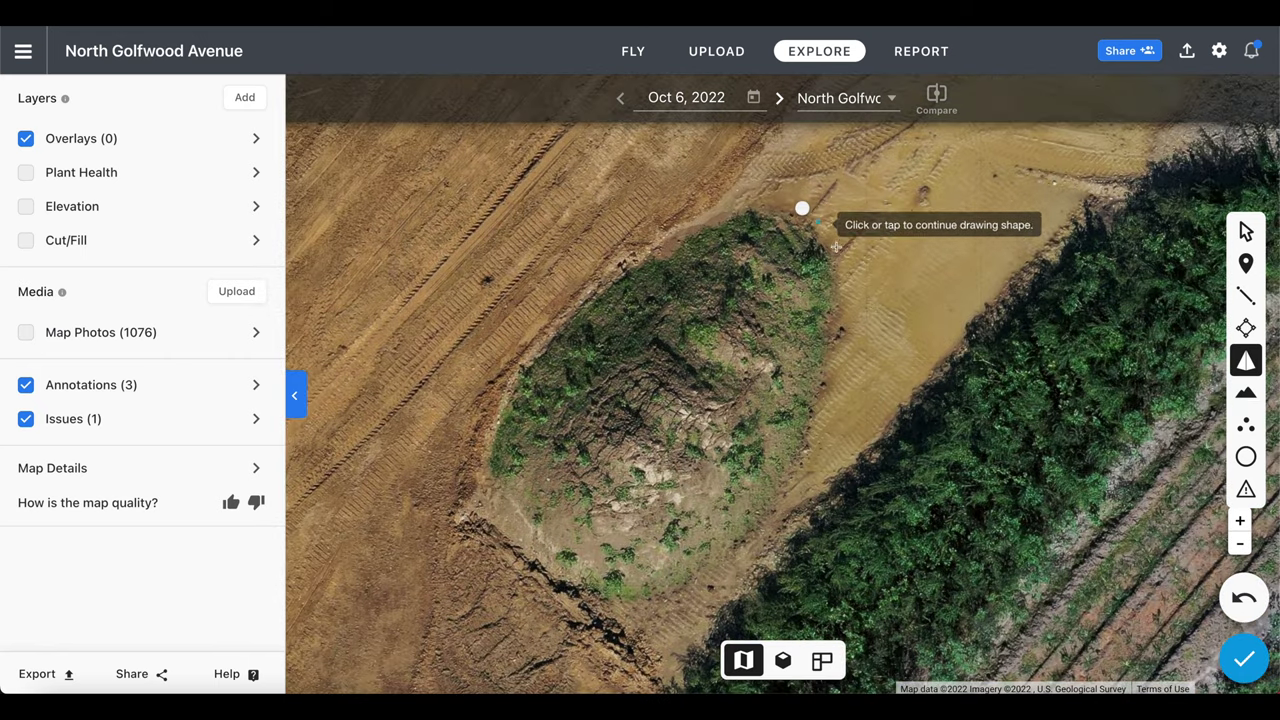
left_click(839, 367)
left_click(811, 467)
left_click(740, 553)
left_click(659, 608)
left_click(569, 603)
left_click(489, 538)
left_click(466, 467)
left_click(501, 375)
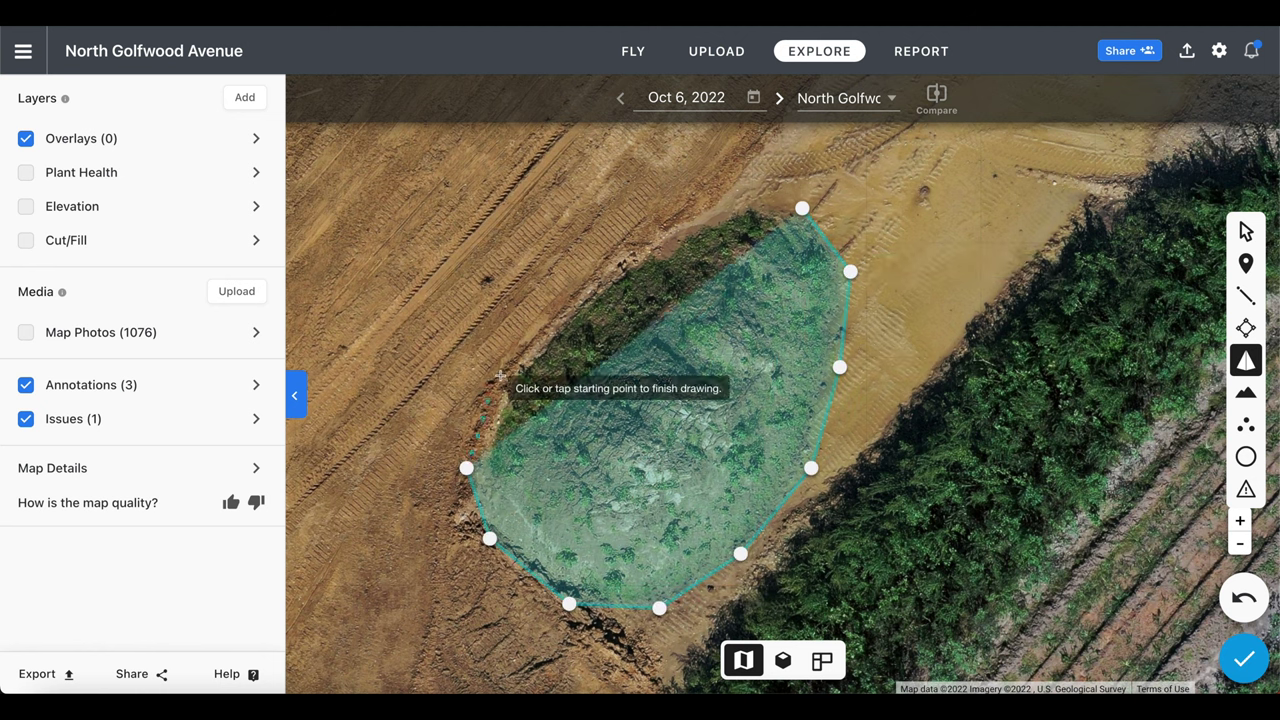
left_click(564, 300)
left_click(672, 235)
left_click(755, 197)
left_click(803, 209)
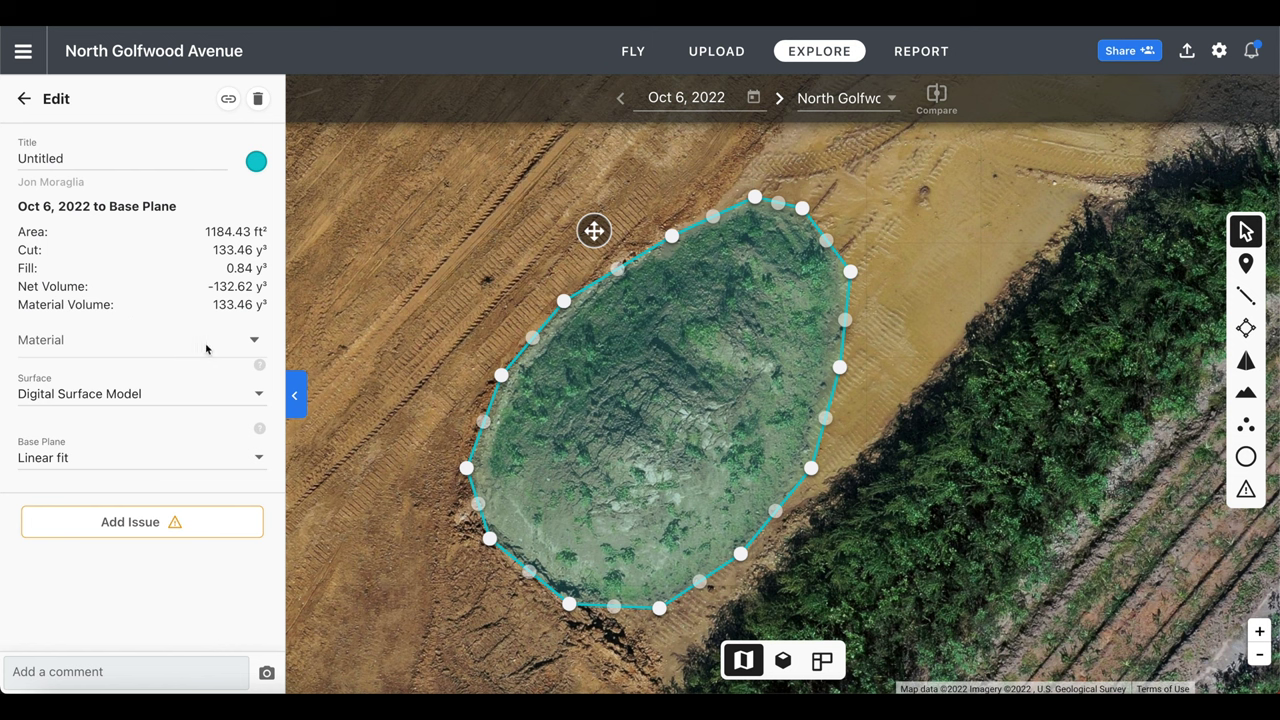
- Review the material, surface and base plane options for the stockpile's volume measurement
left_click(255, 340)
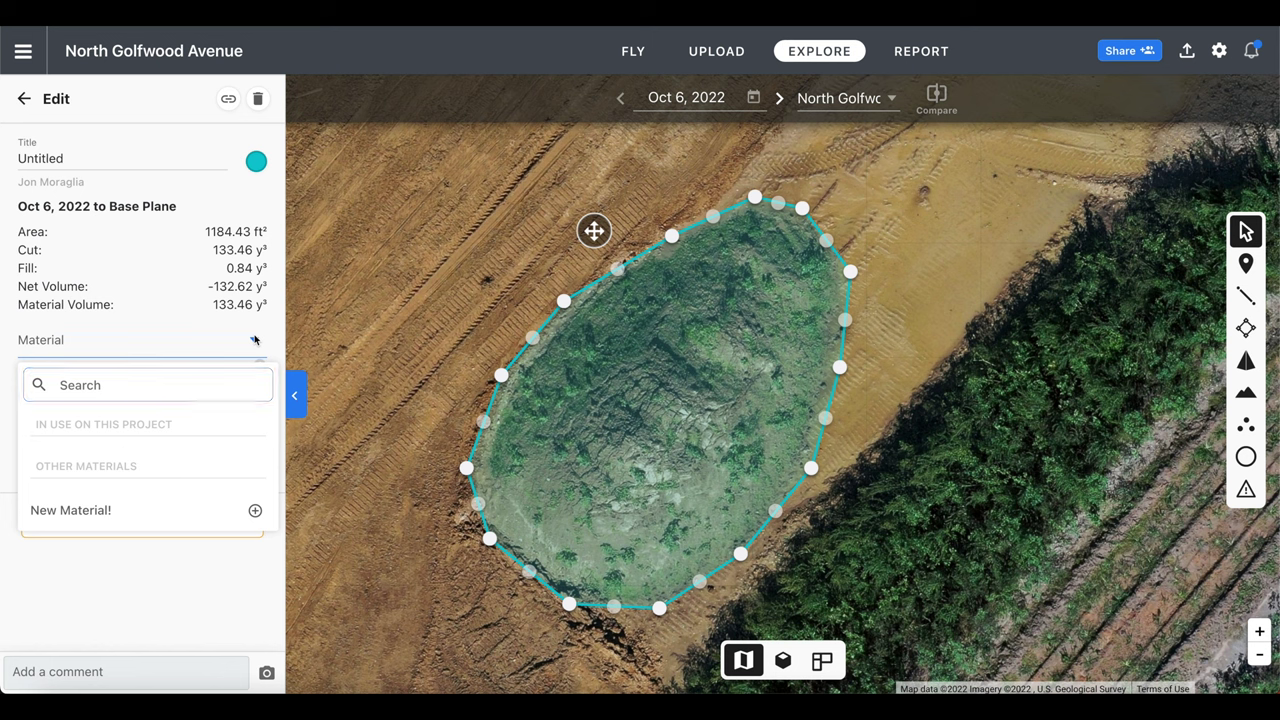
left_click(255, 340)
left_click(257, 394)
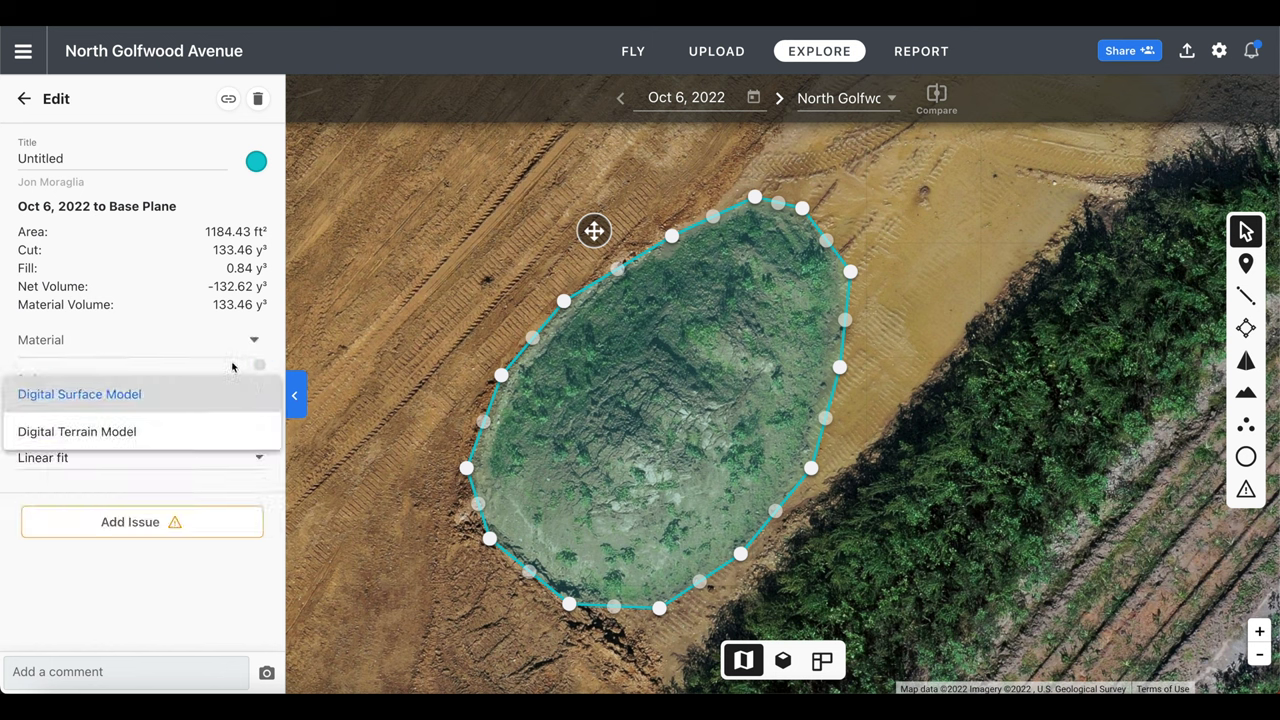
left_click(232, 366)
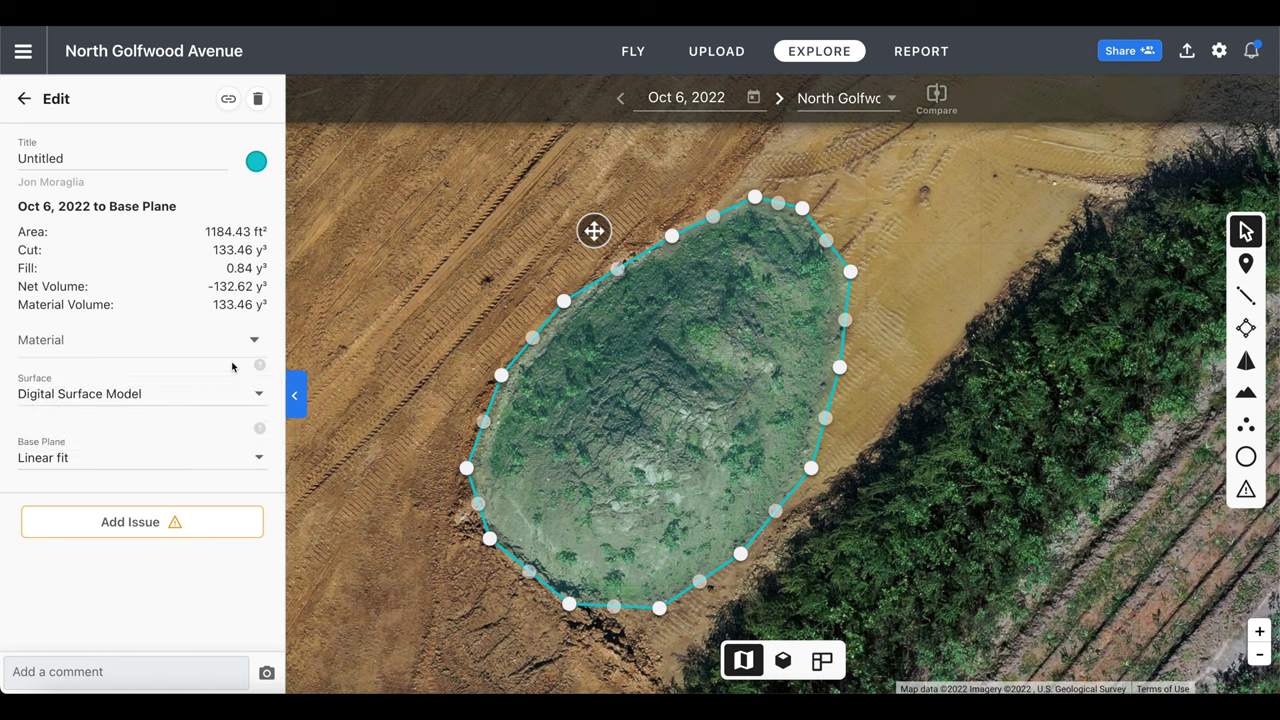
left_click(257, 458)
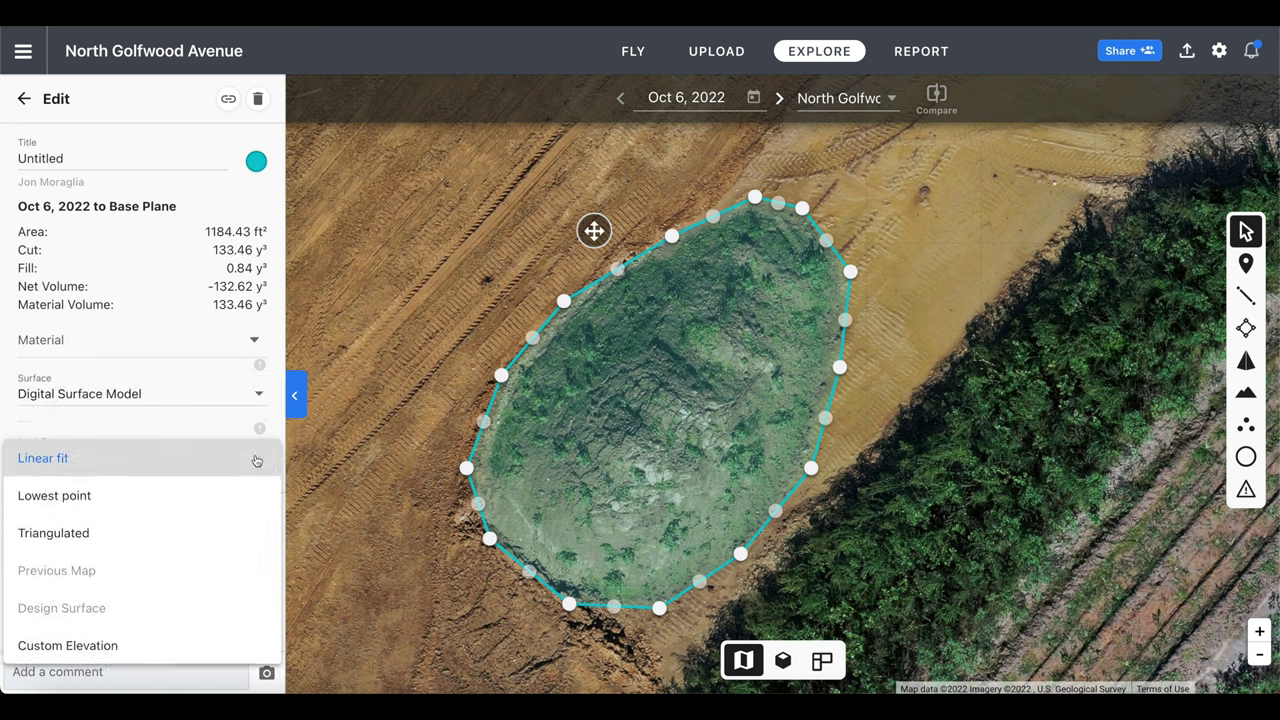
left_click(215, 418)
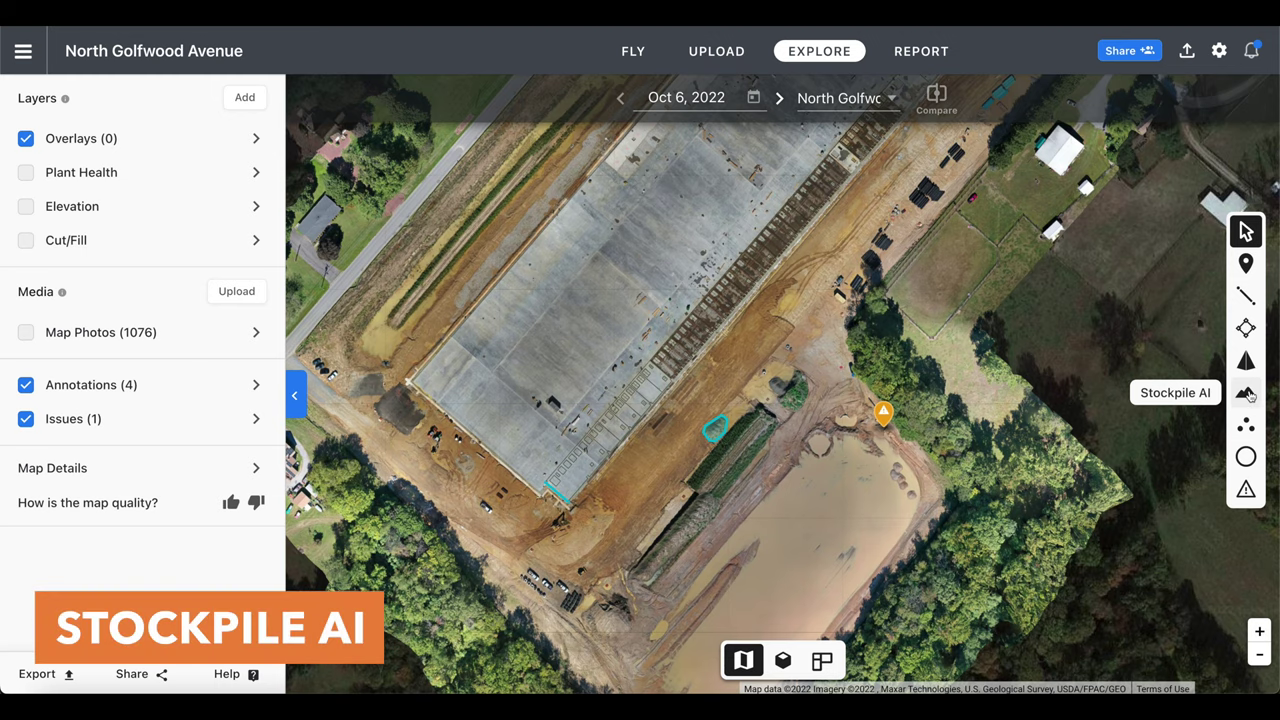
- Detect stockpiles with Stockpile AI and accept the long suggested outline beside the pond as a volume measurement
left_click(1247, 394)
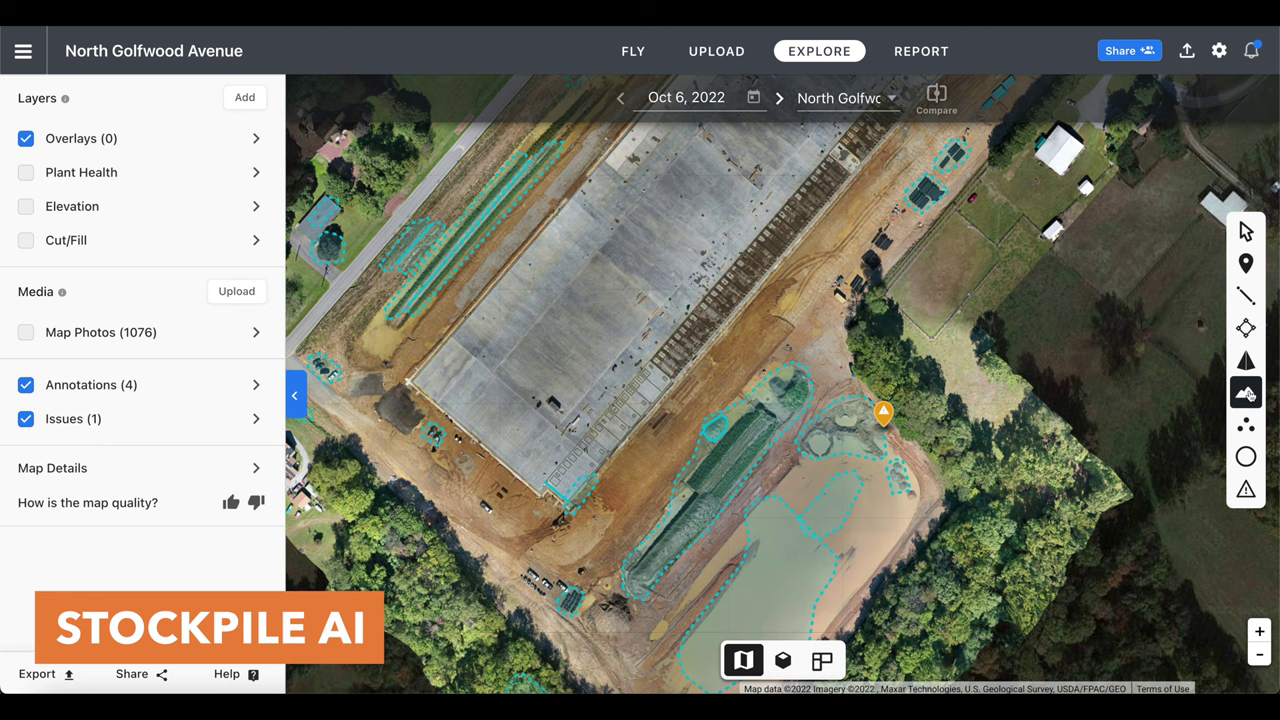
left_click_drag(1033, 466, 1080, 405)
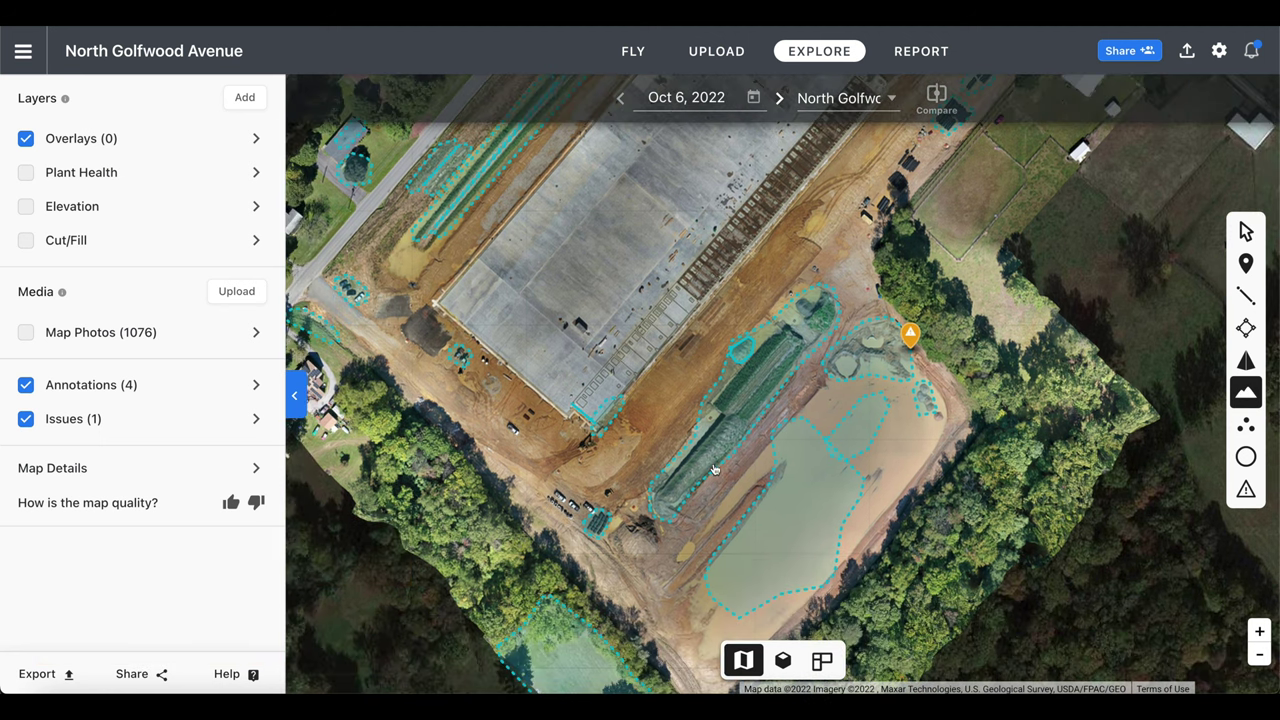
scroll(714, 469, "up", 3)
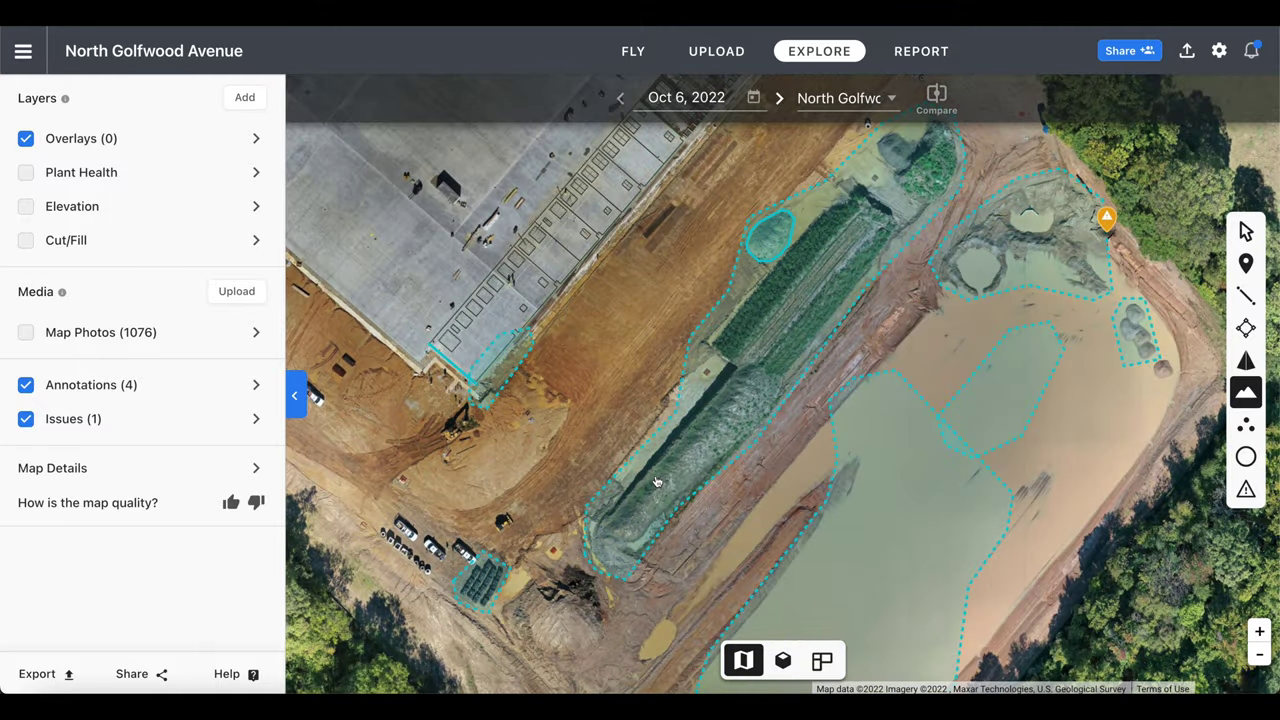
scroll(656, 482, "up", 3)
left_click(655, 476)
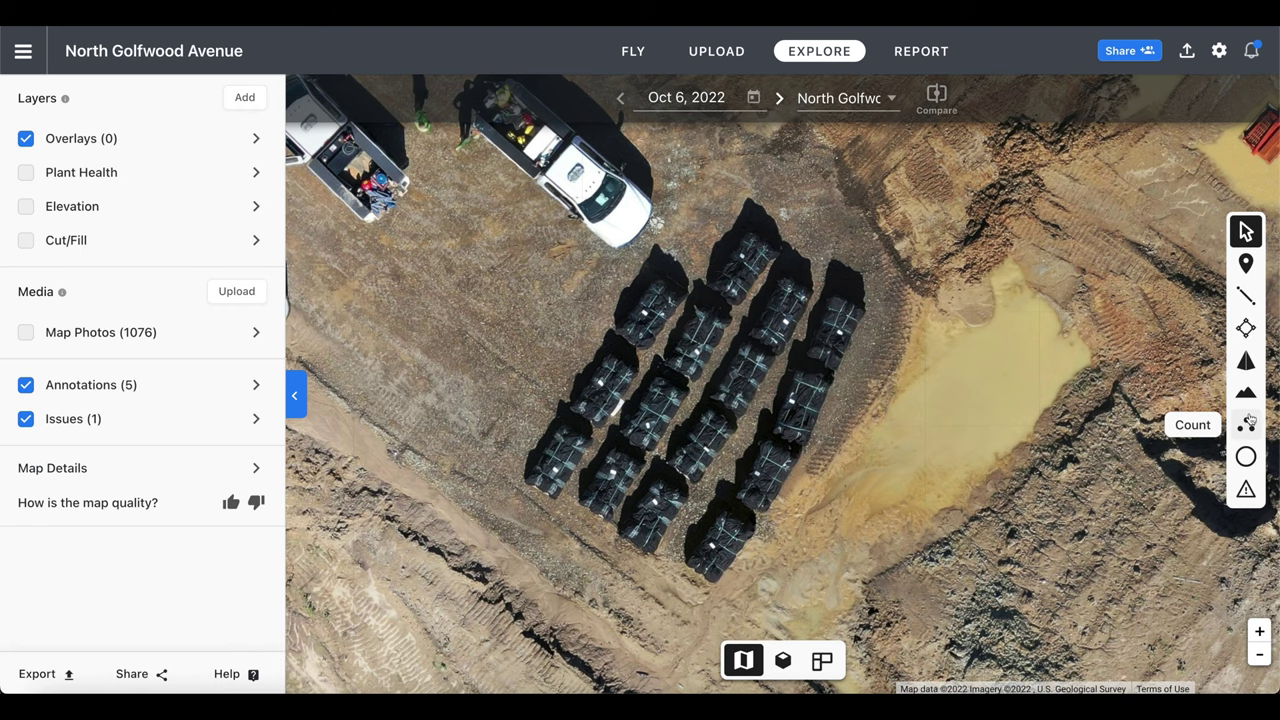
- Create a count annotation with a marker on each of eight black bundles in the two rows nearest the muddy puddle
left_click(1246, 423)
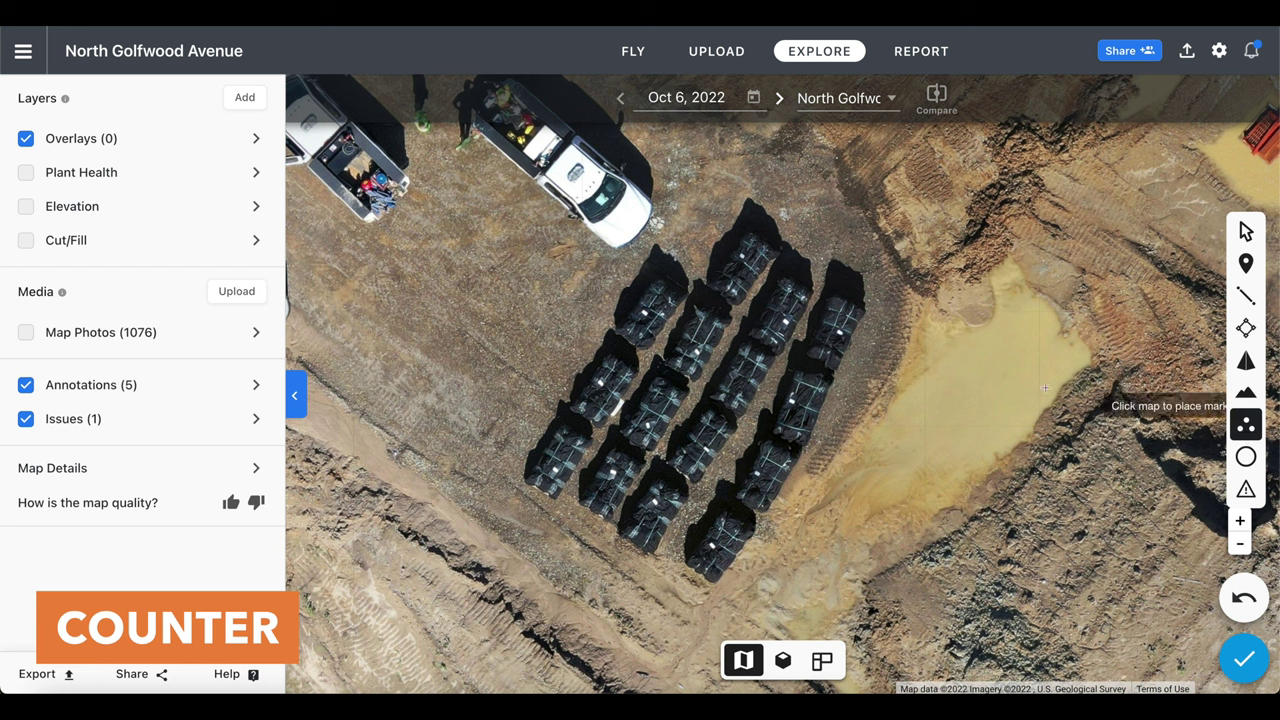
left_click(838, 331)
left_click(807, 402)
left_click(767, 471)
left_click(720, 538)
left_click(656, 512)
left_click(698, 443)
left_click(742, 374)
left_click(780, 310)
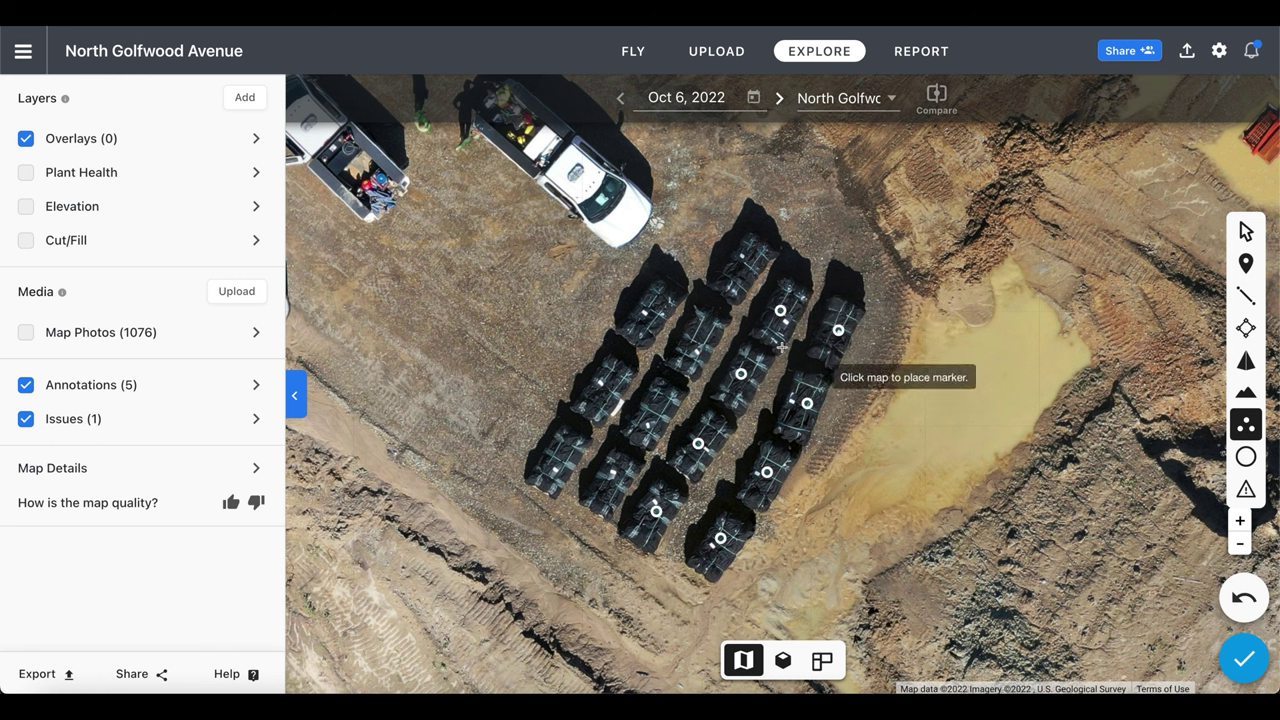
left_click(860, 227)
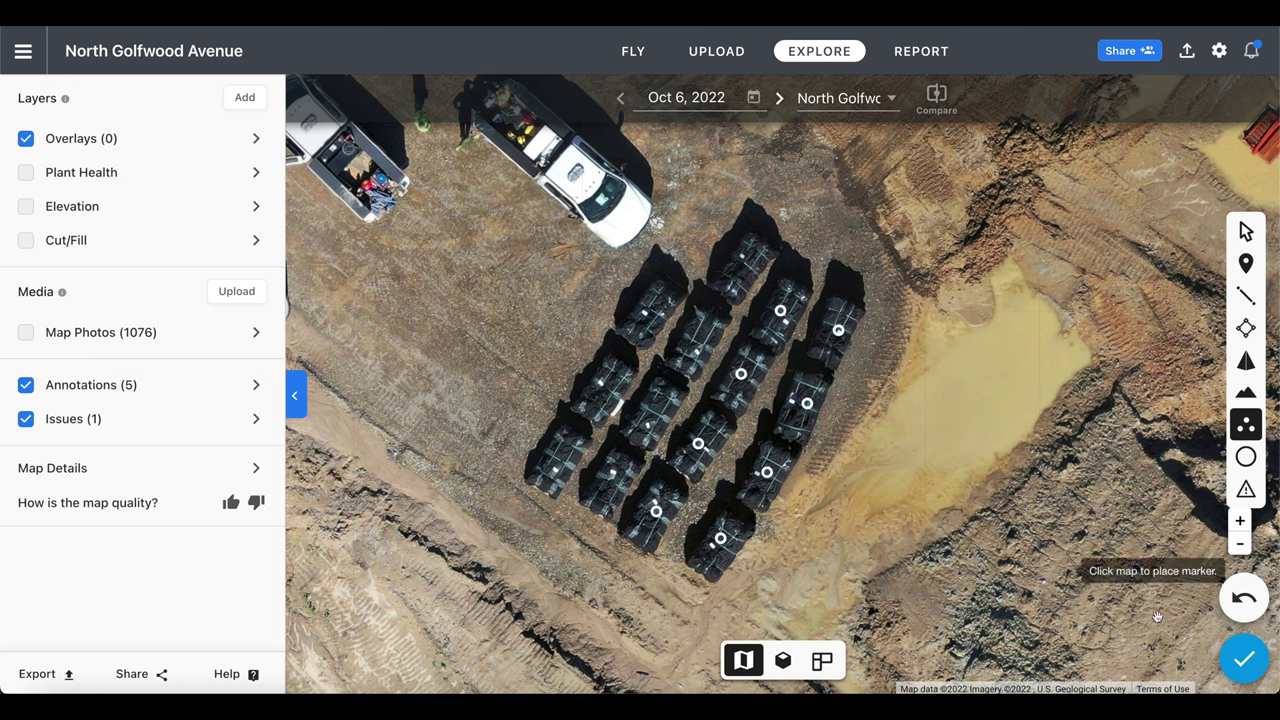
left_click(1245, 662)
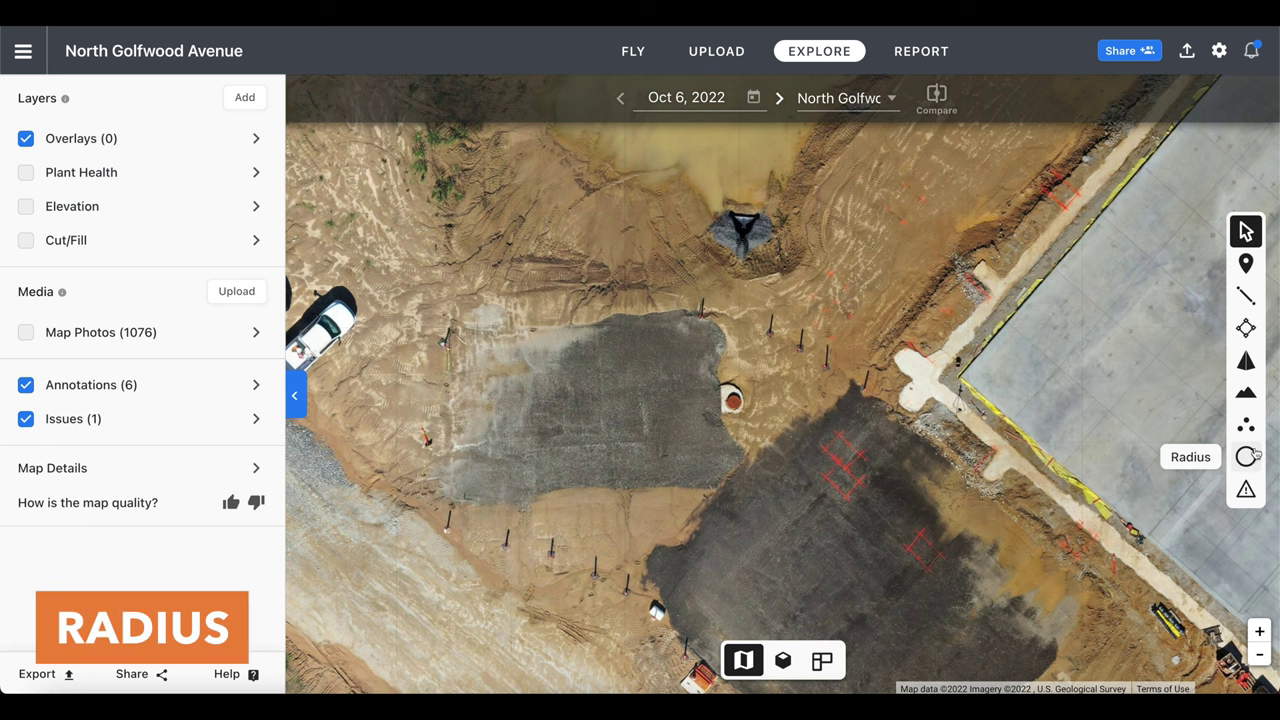
- Draw a circle with a radius of about 27 ft centered on the manhole beside the gravel pad, then enlarge it slightly
left_click(1246, 457)
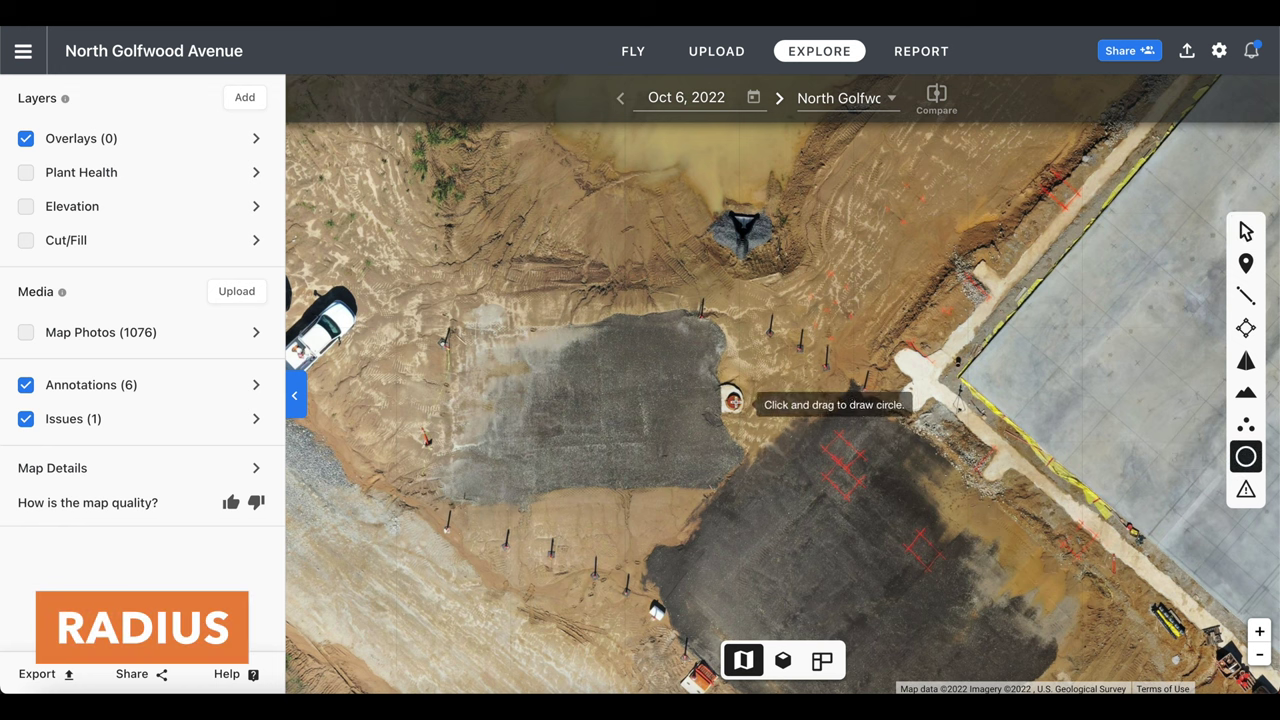
left_click_drag(733, 402, 783, 524)
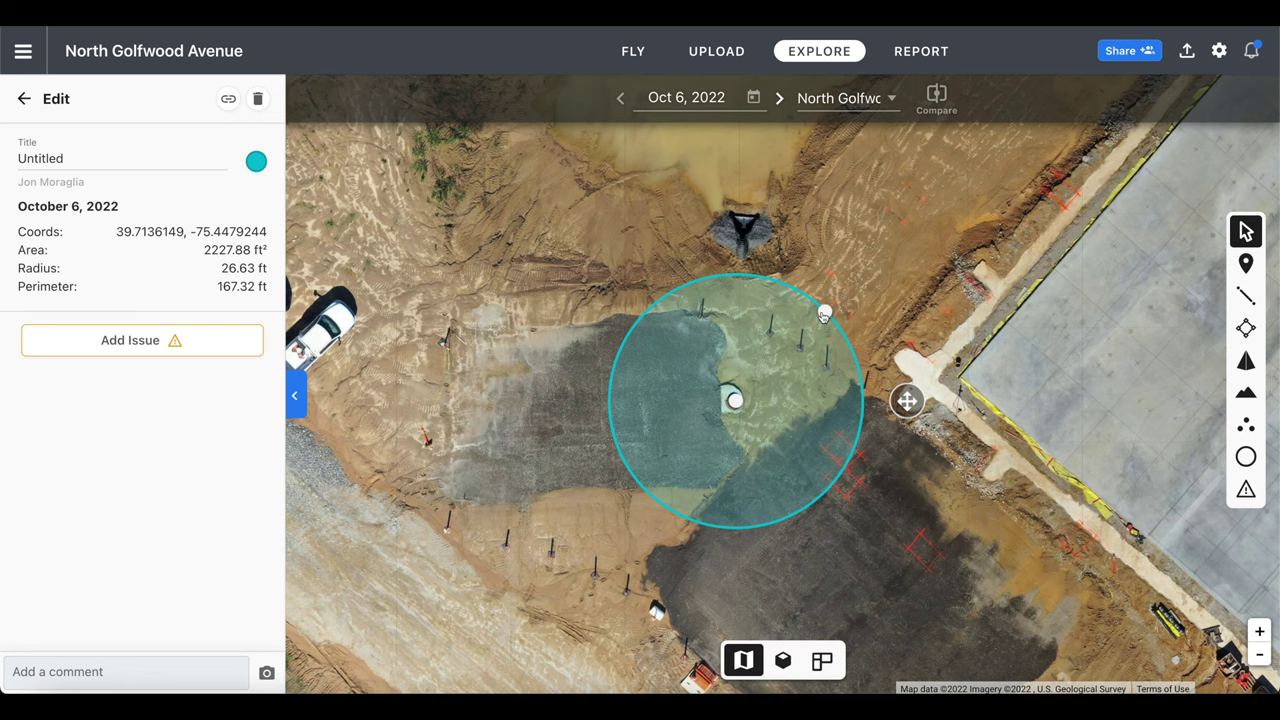
mouse_move(824, 313)
left_mouse_down()
mouse_move(805, 332)
mouse_move(835, 312)
left_mouse_up()
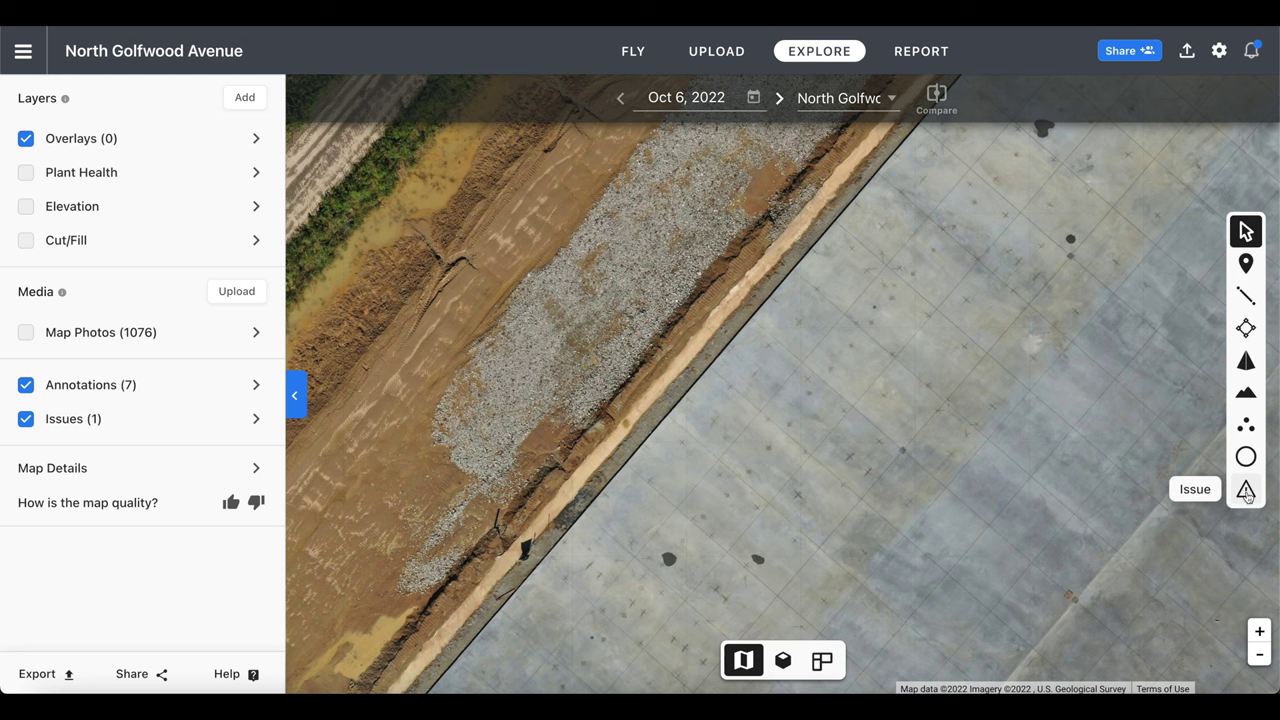
- Place a location-type issue on the concrete slab near the gravel strip and review its issue fields
left_click(1247, 488)
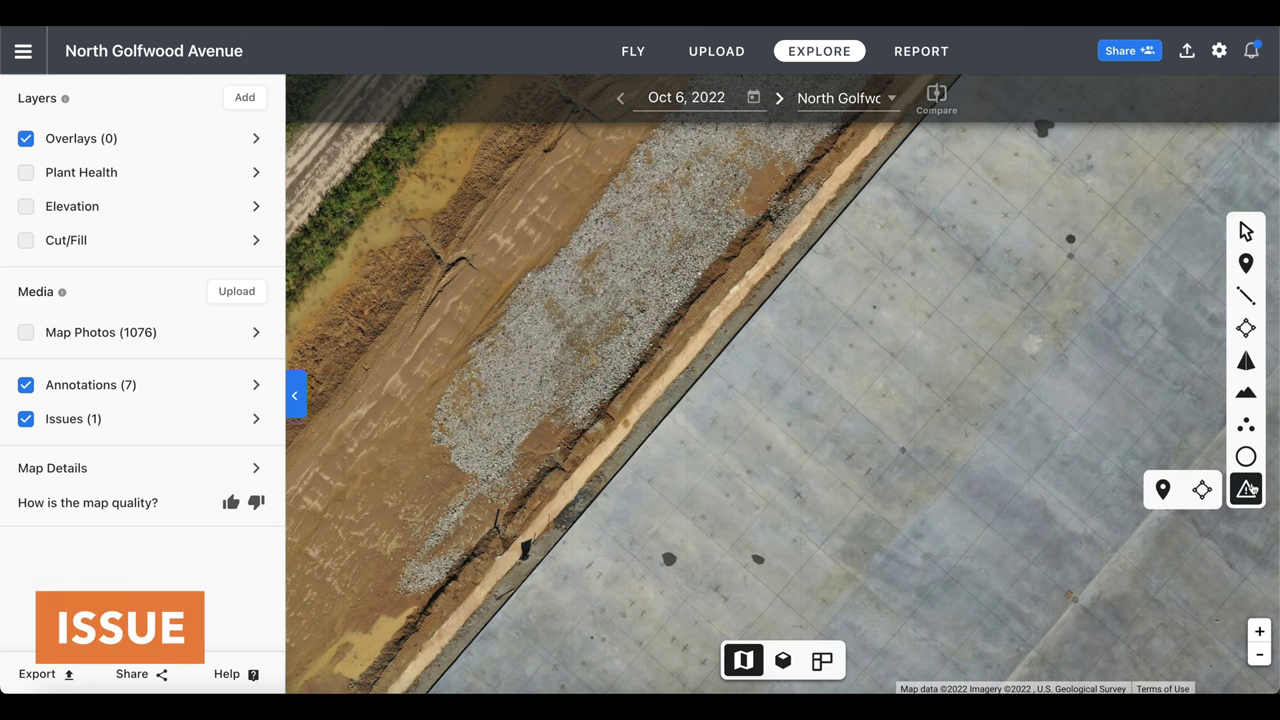
left_click(1165, 490)
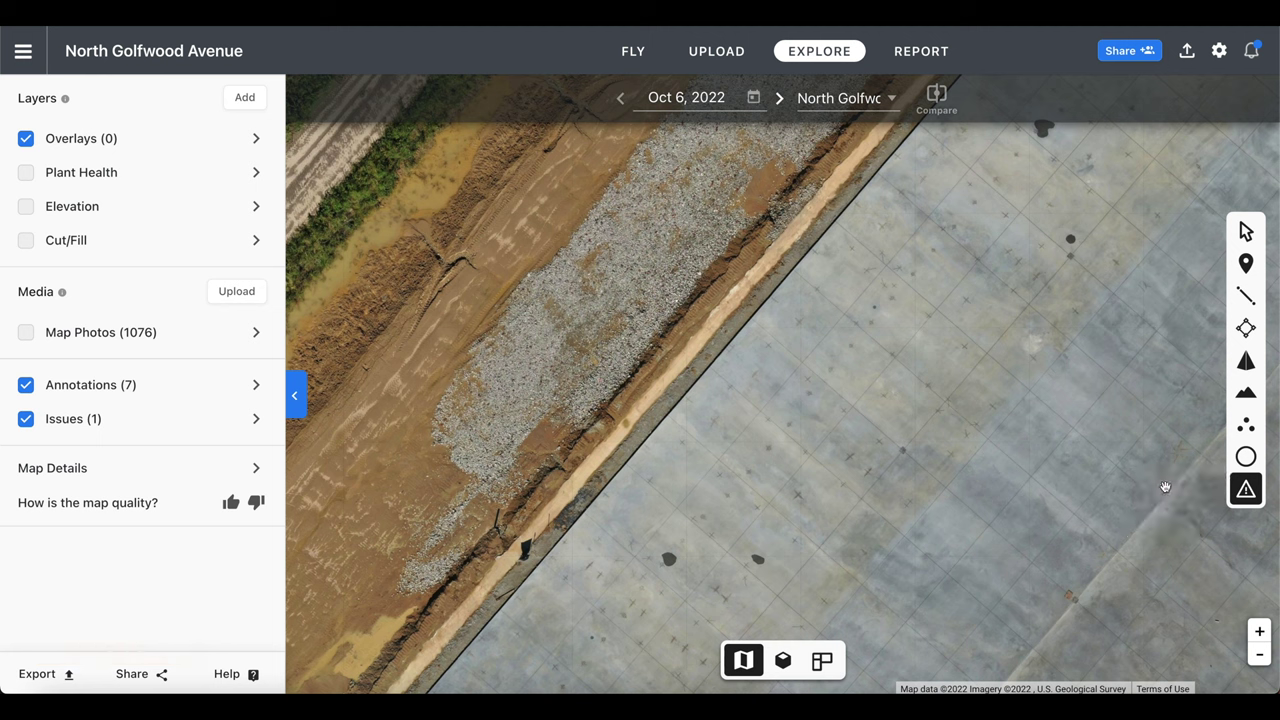
left_click(865, 381)
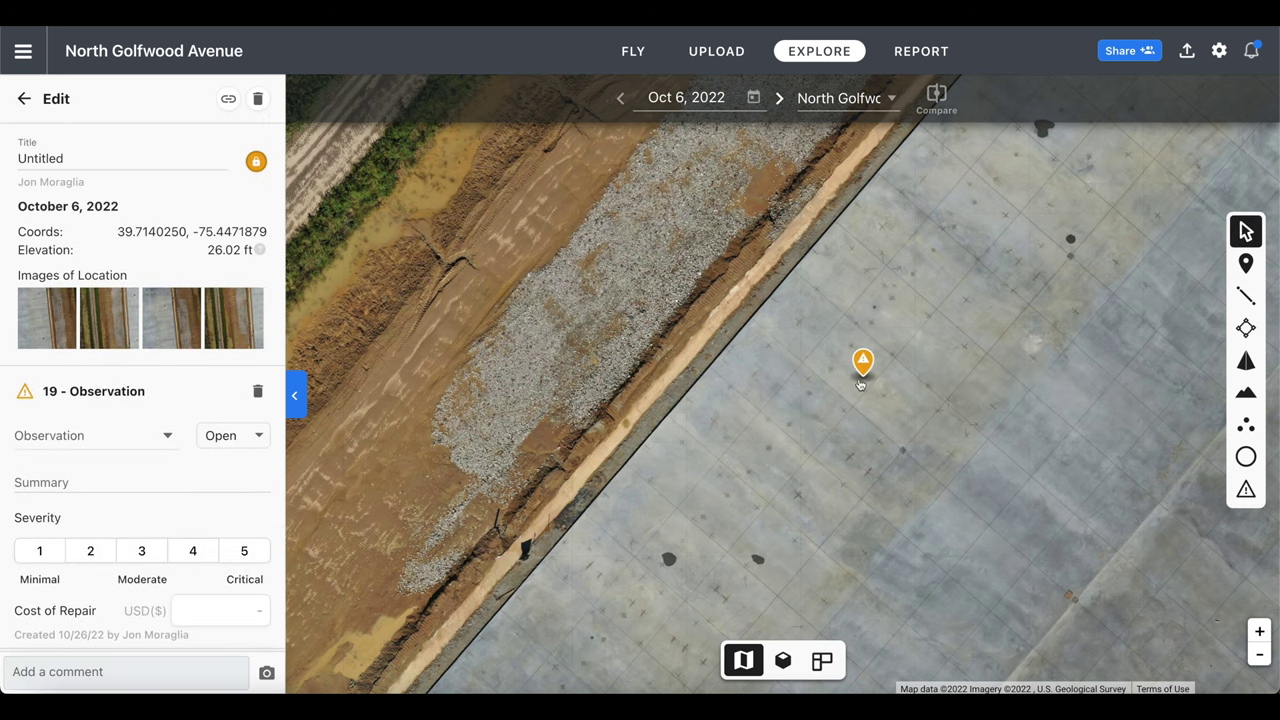
scroll(118, 476, "down", 2)
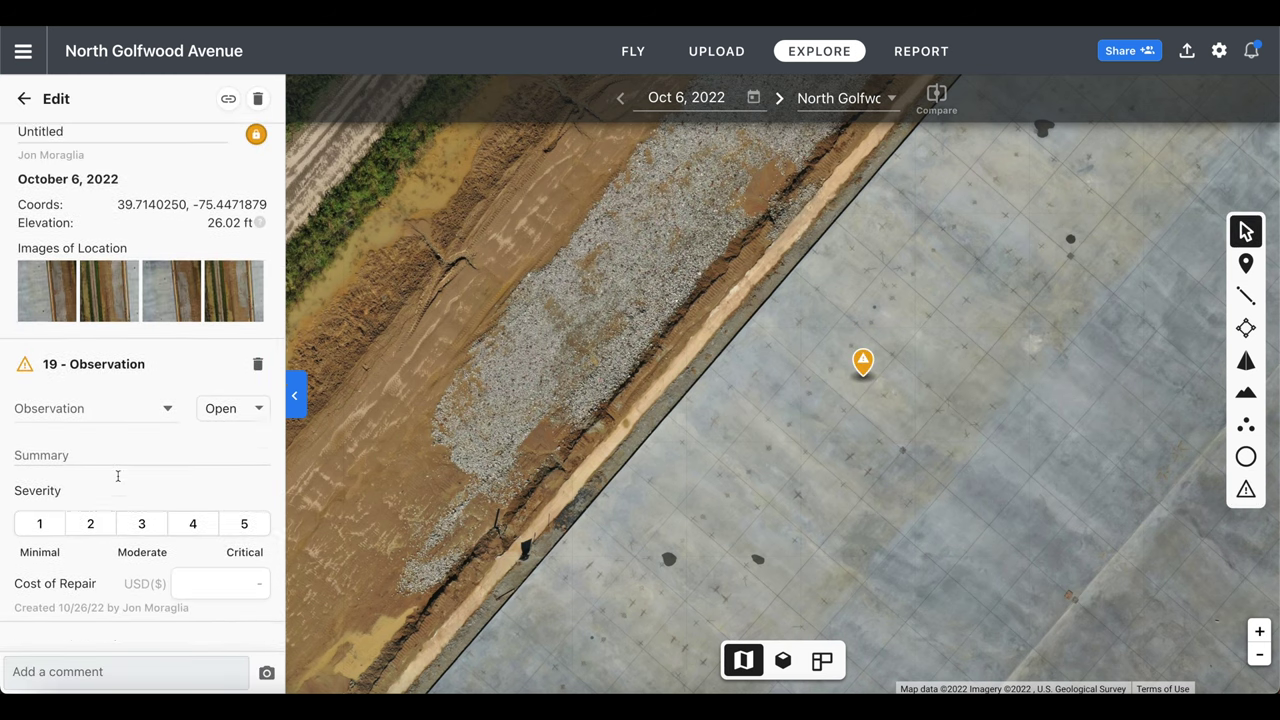
left_click(852, 298)
- View the whole site and open the list of the map's annotations
scroll(852, 298, "down", 5)
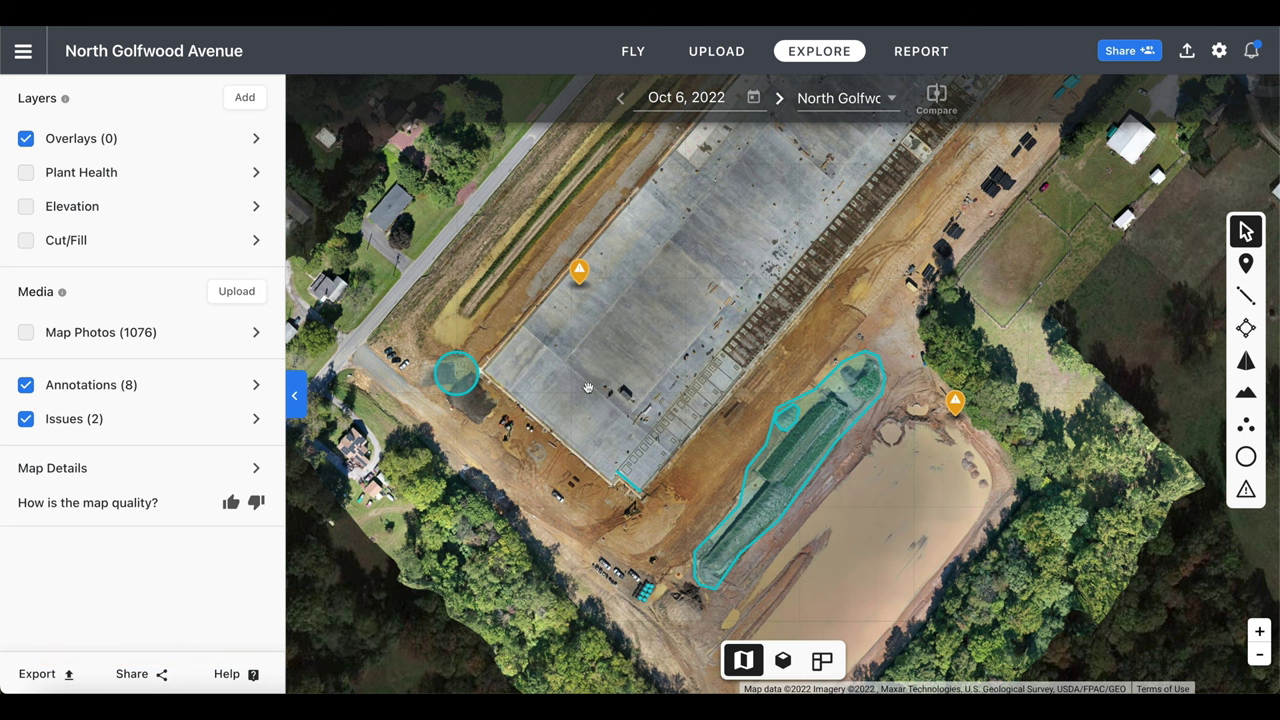
left_click(134, 387)
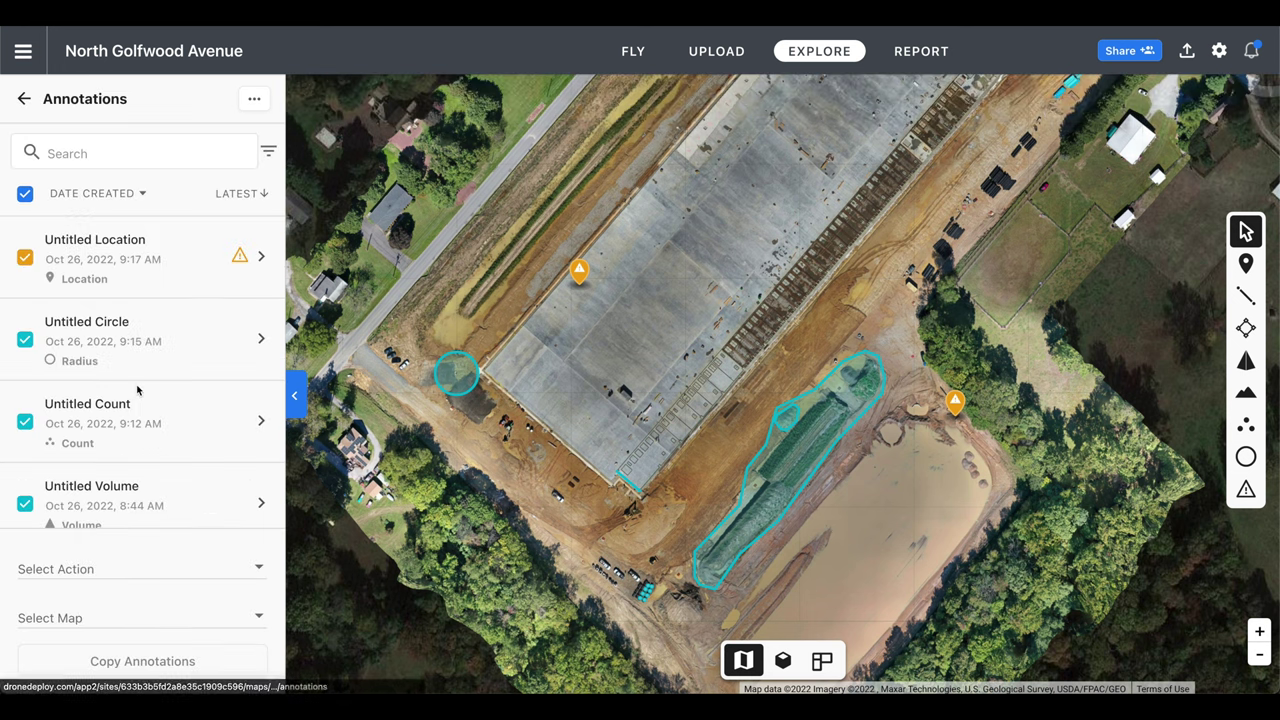
- Review the remaining entries in the annotations list and the map's issues list, returning to the layers overview
scroll(151, 341, "down", 3)
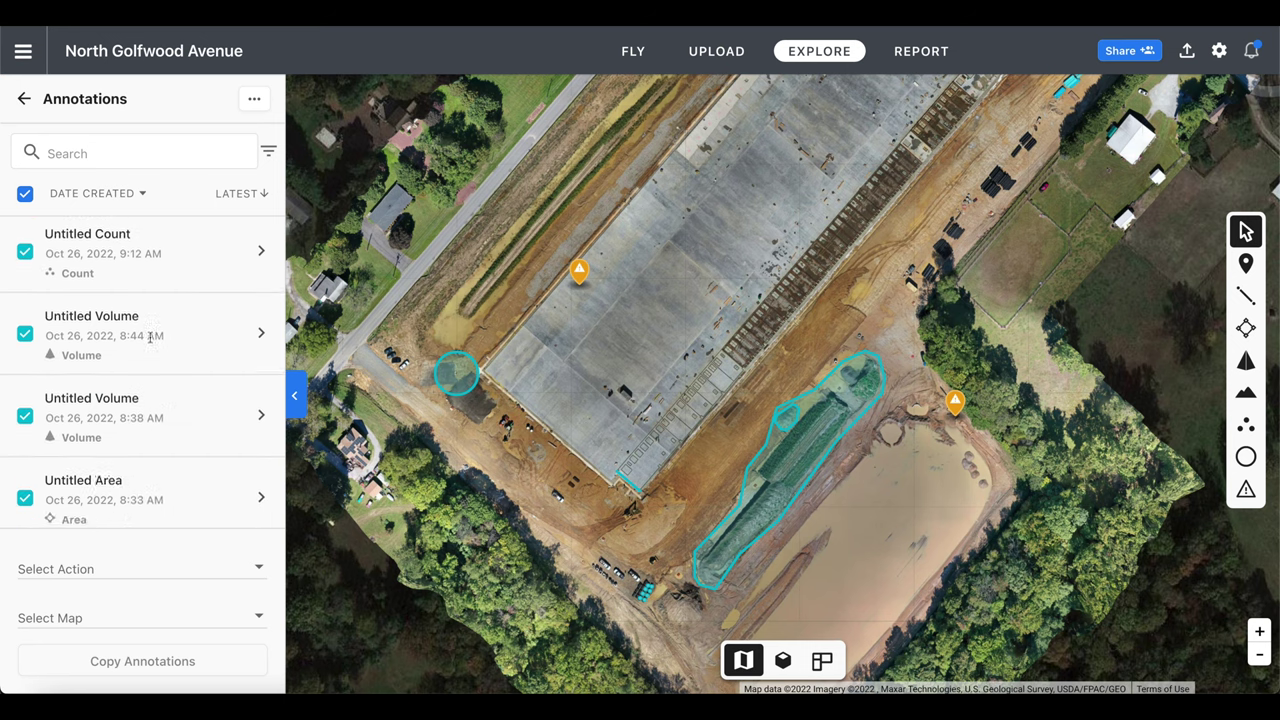
left_click(24, 99)
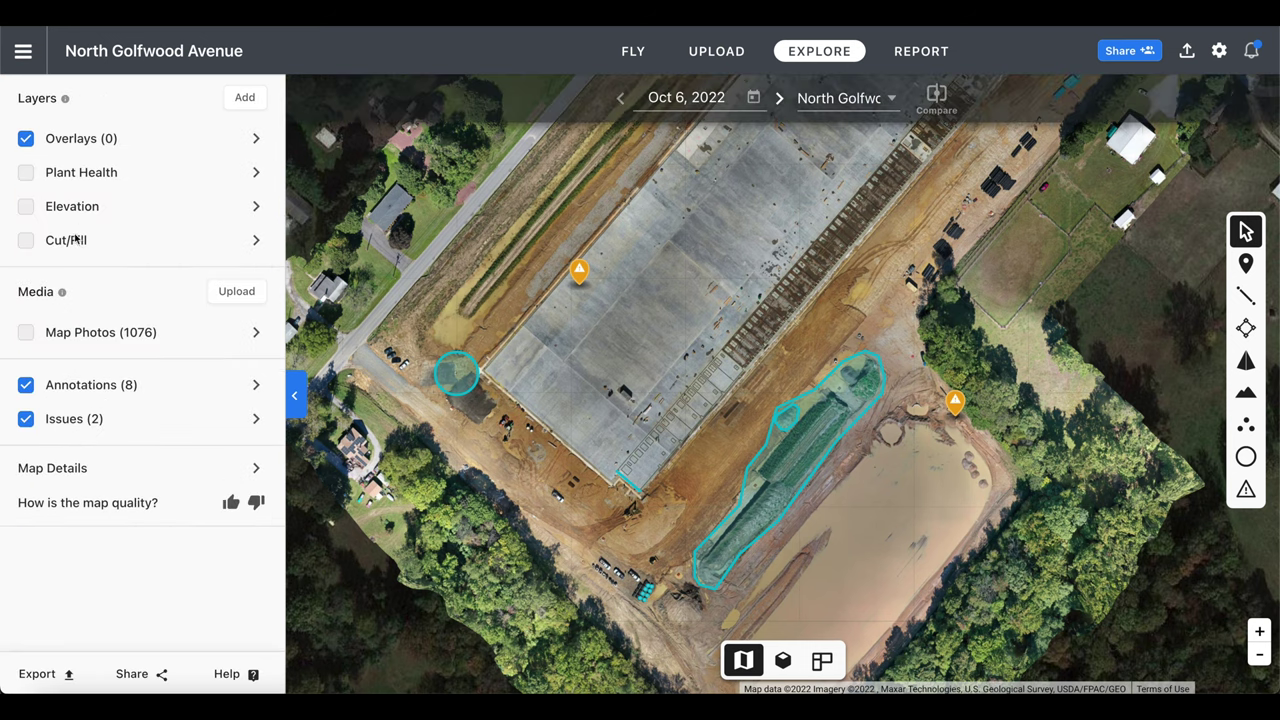
left_click(90, 422)
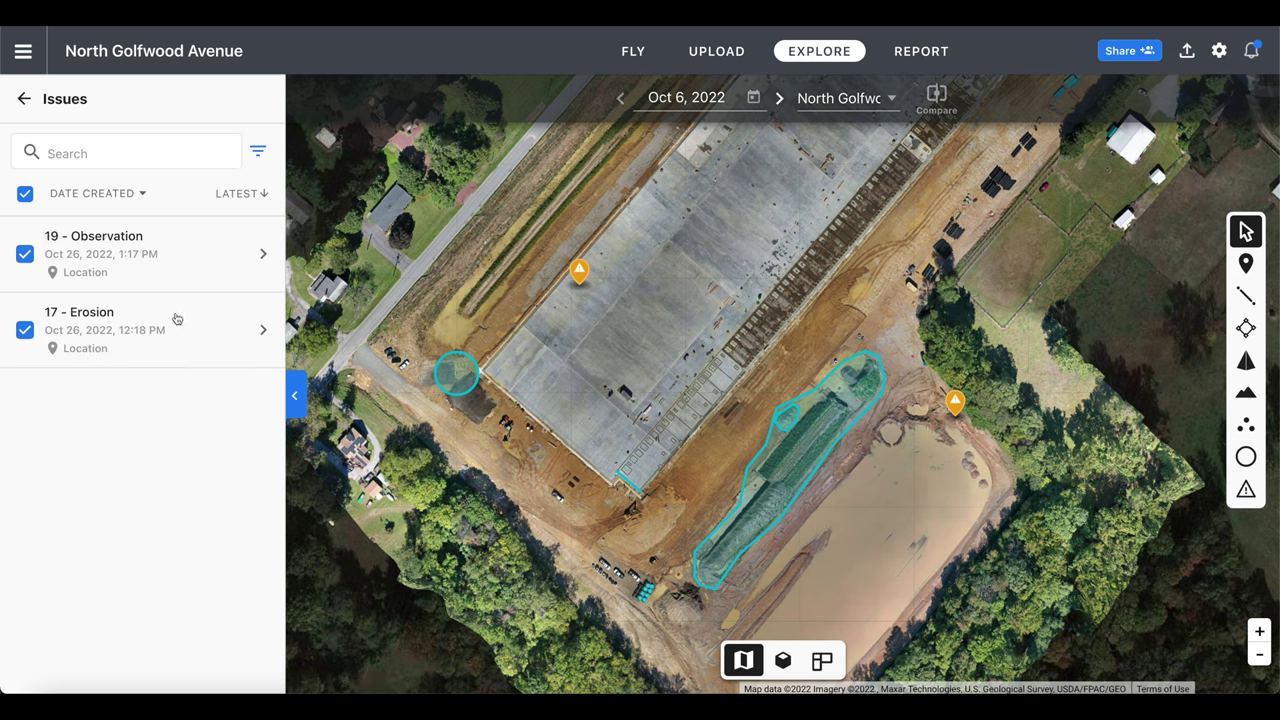
left_click(24, 99)
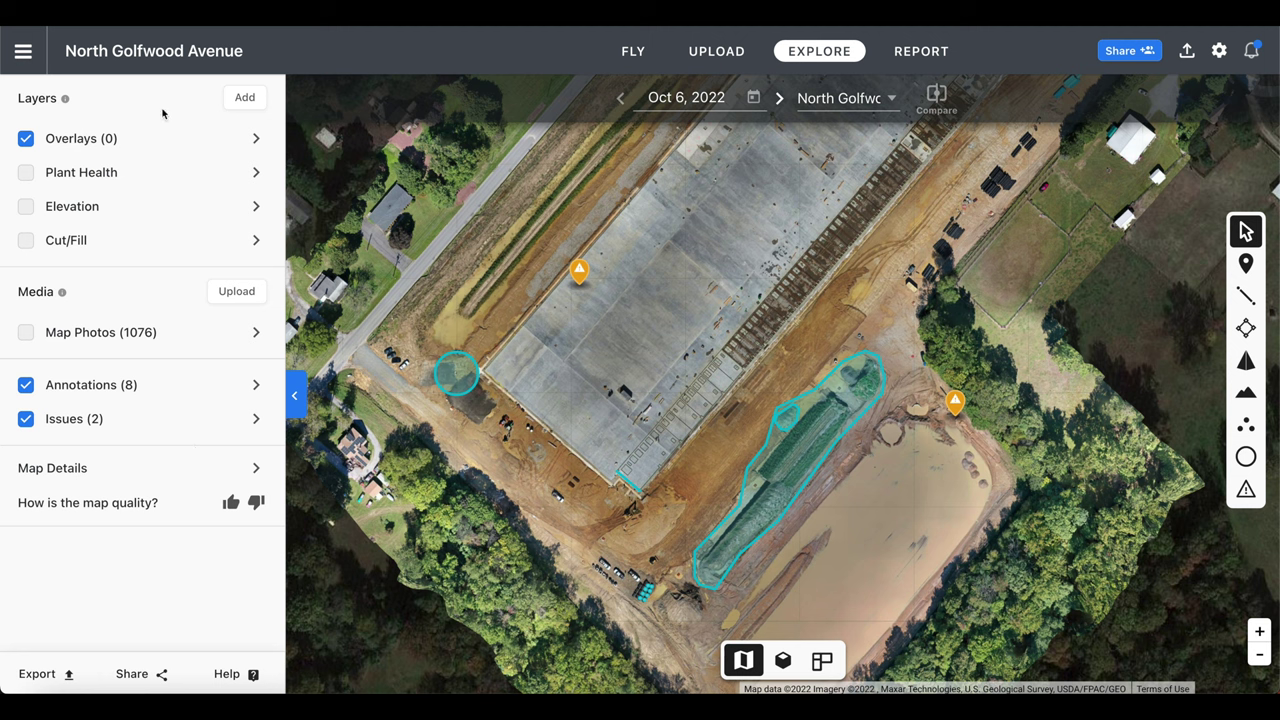
- Examine the site plan overlay on the South Pemberton Road map and review the web and device options for adding a layer
left_click(245, 97)
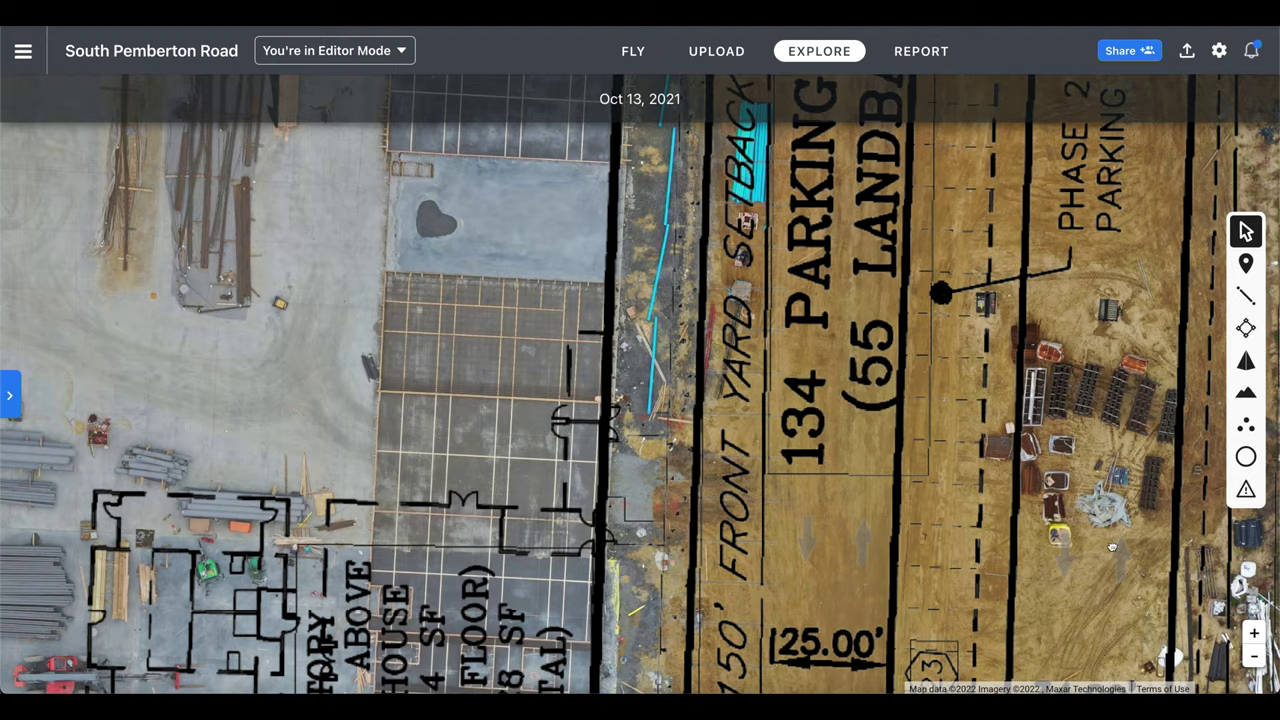
left_click_drag(1114, 553, 1062, 333)
left_click_drag(1080, 481, 1028, 250)
left_click_drag(962, 688, 968, 321)
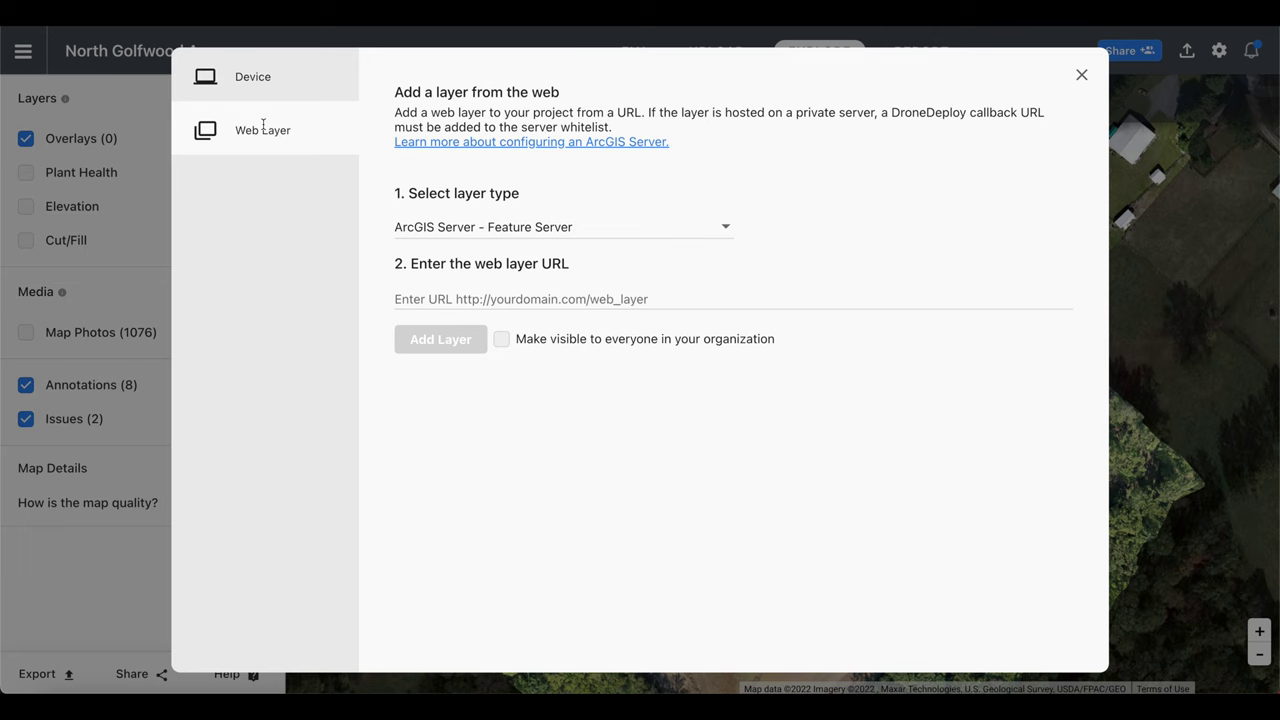
left_click(253, 84)
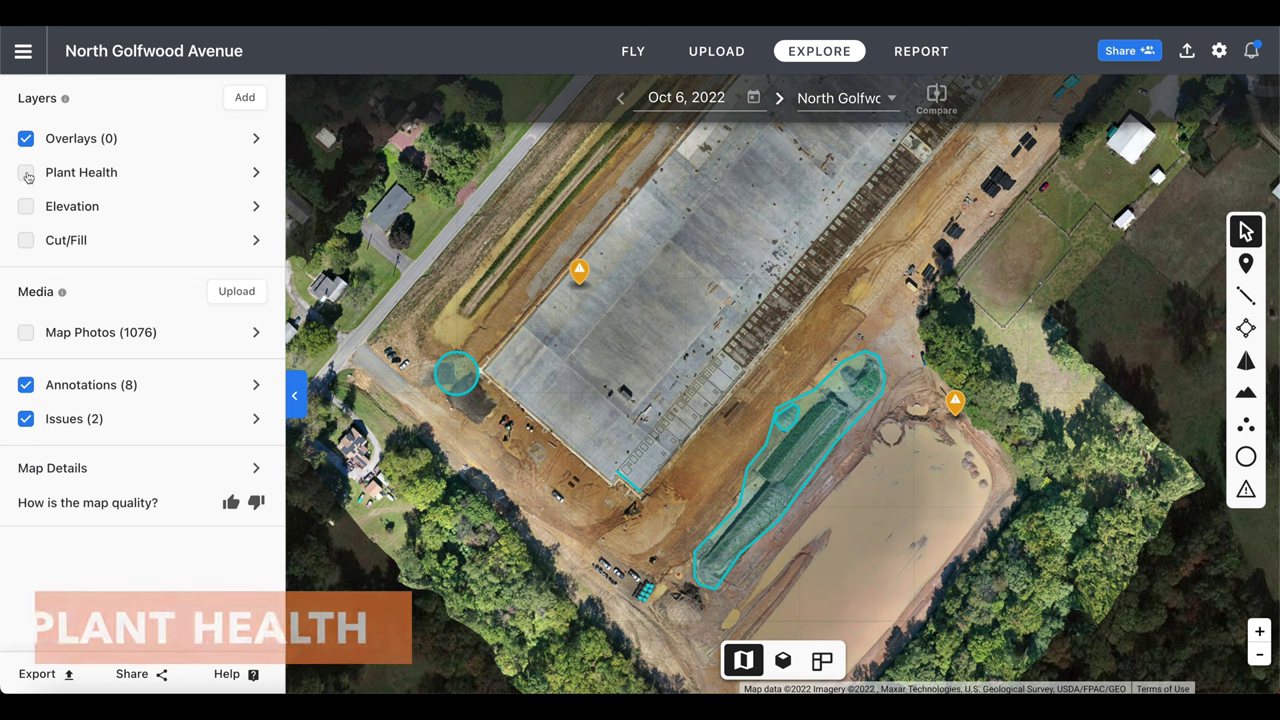
- Show the Plant Health layer and narrow its histogram range to -0.07 to 0.16
left_click(26, 172)
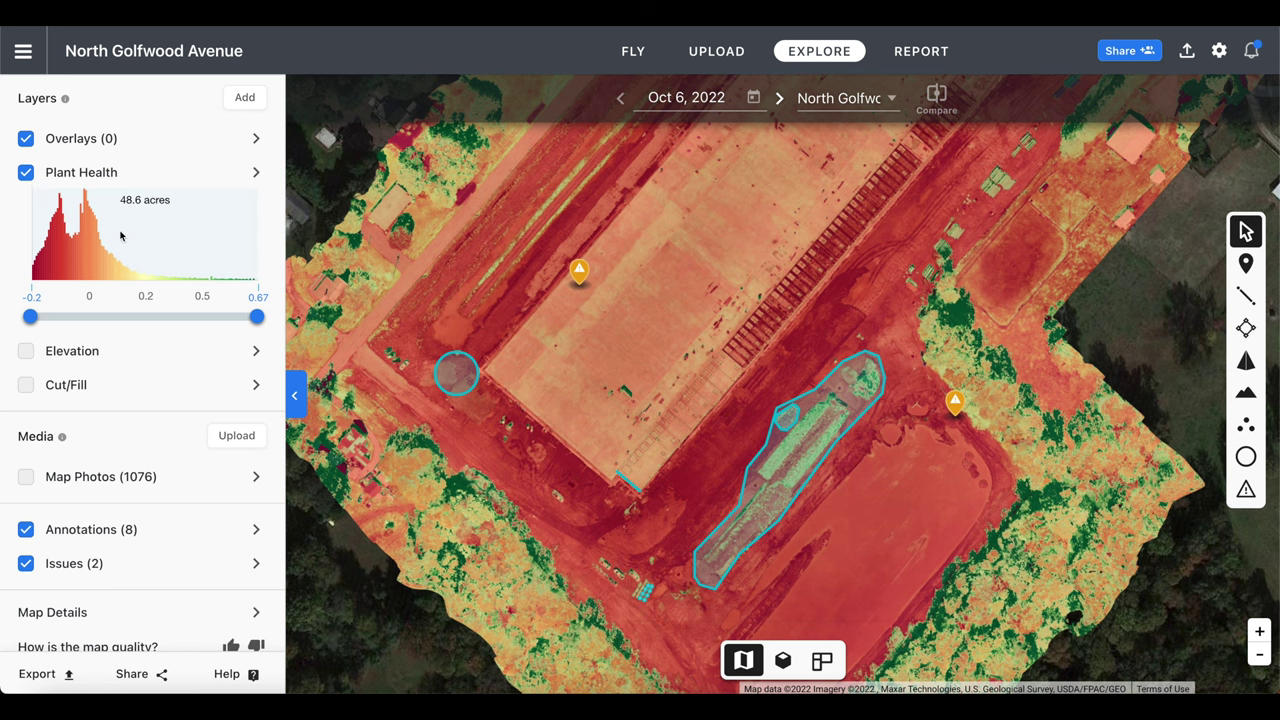
left_click_drag(257, 316, 64, 316)
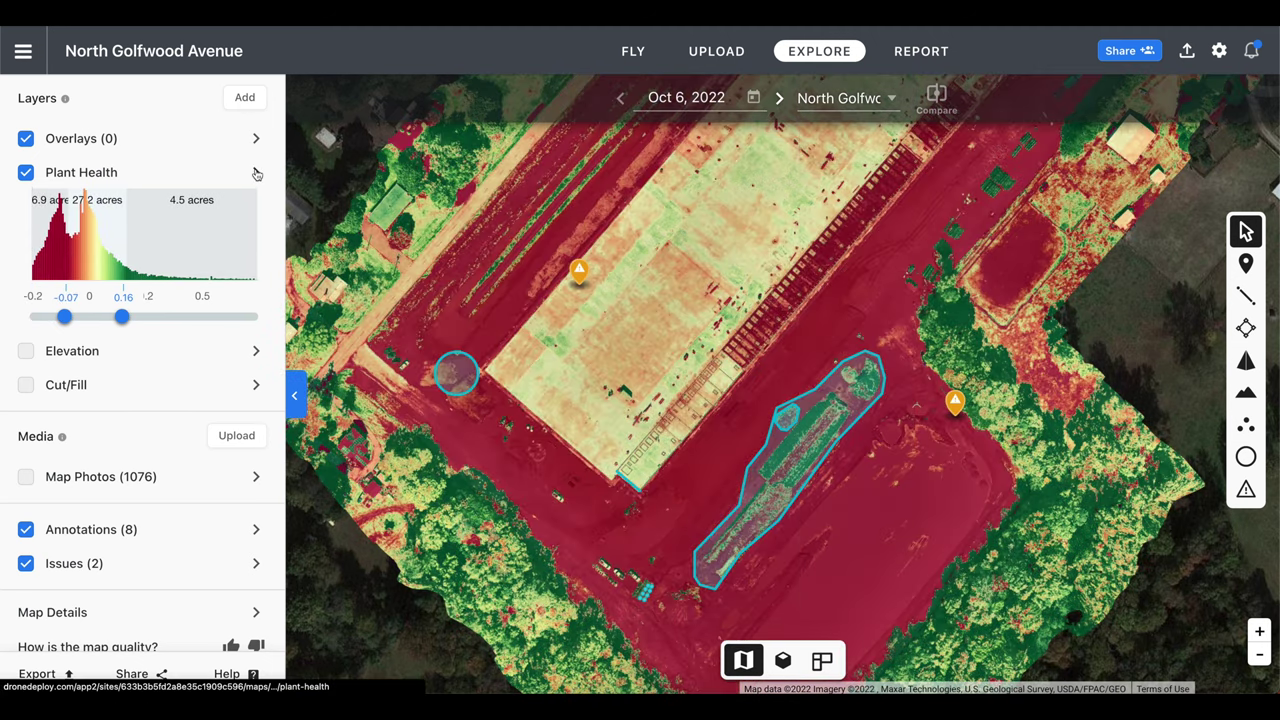
- Open the detailed Plant Health settings, review the filter types and set the algorithm to VARI (Recommended)
left_click(256, 174)
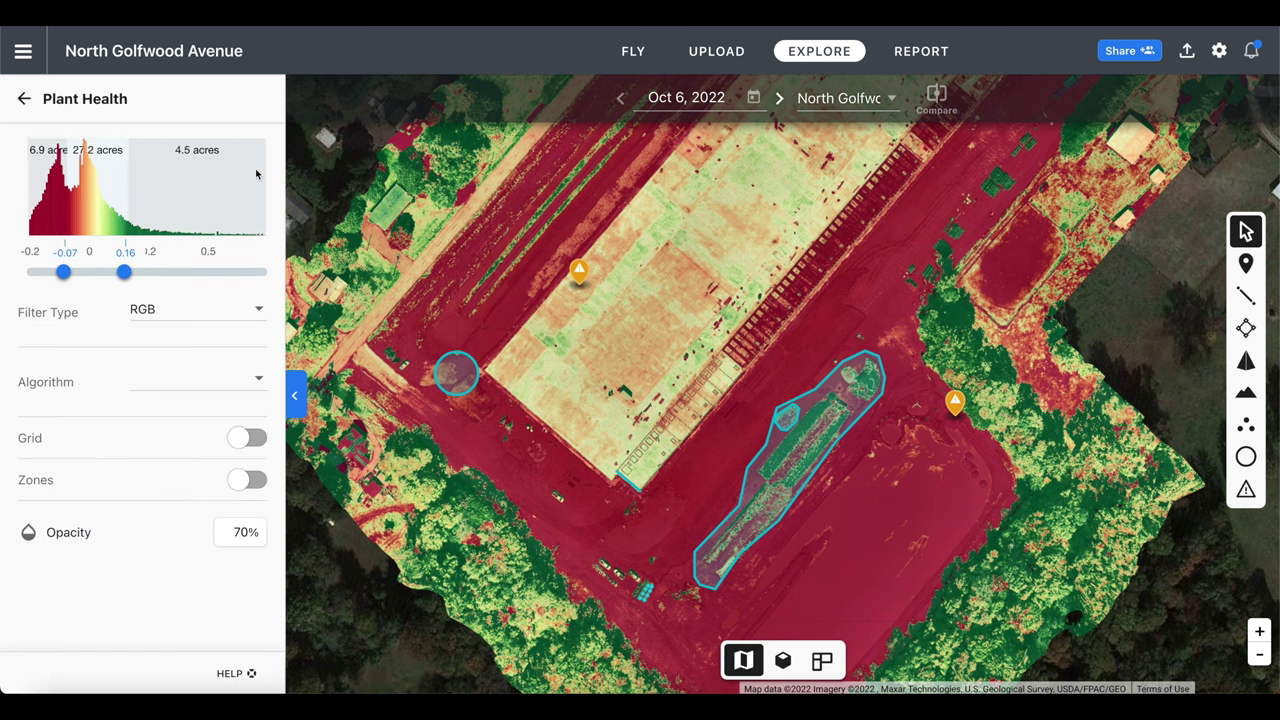
left_click(210, 313)
left_click(210, 316)
left_click(195, 386)
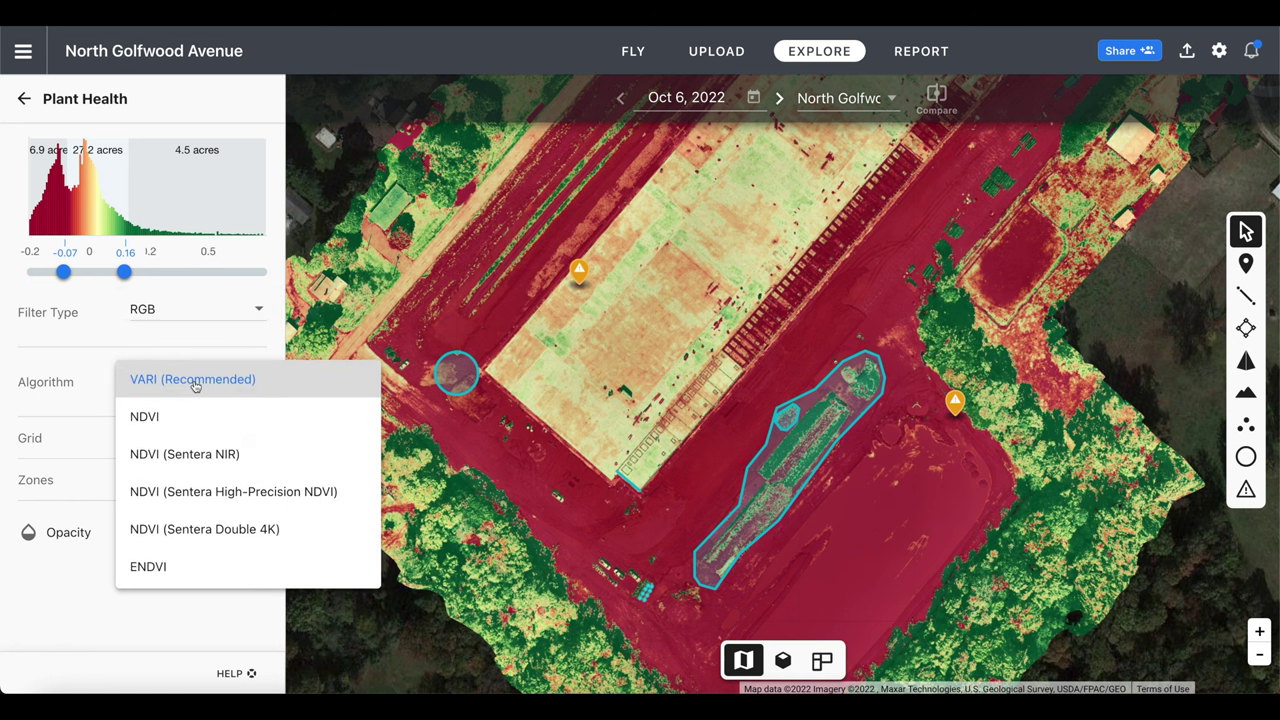
left_click(194, 385)
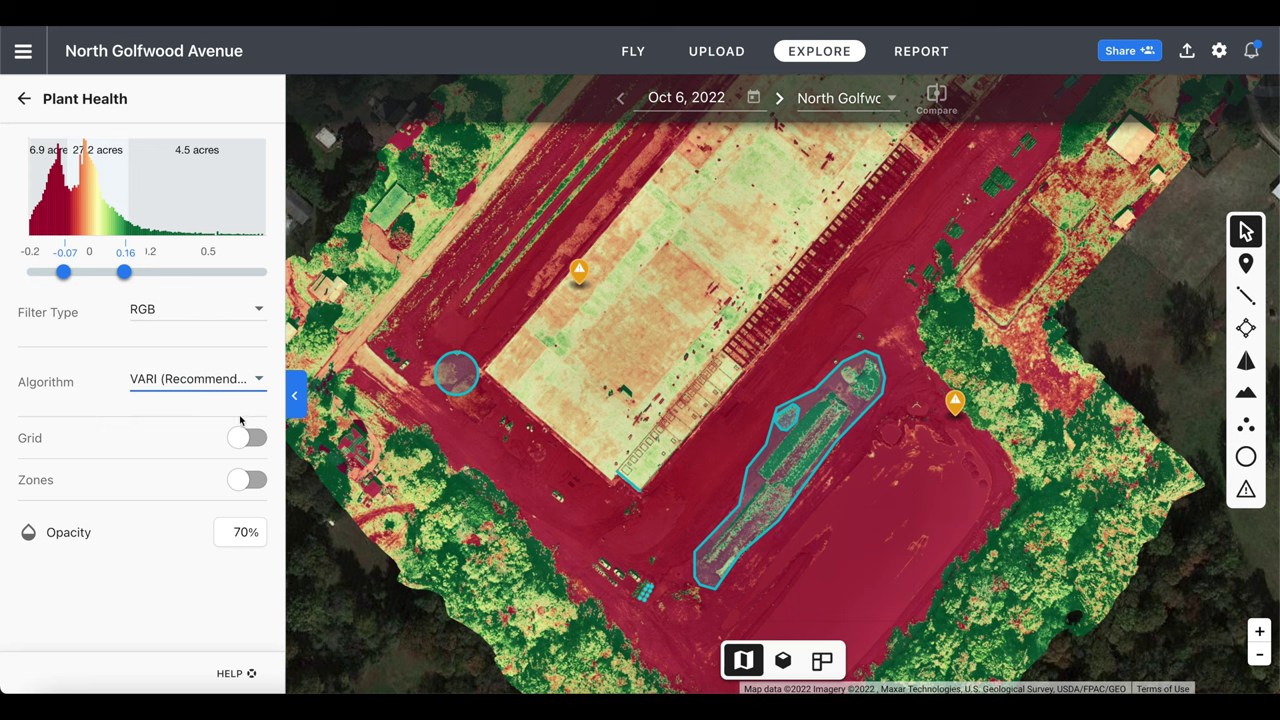
- Preview the Plant Health layer as a grid and as zones, switching each option off again
left_click(243, 437)
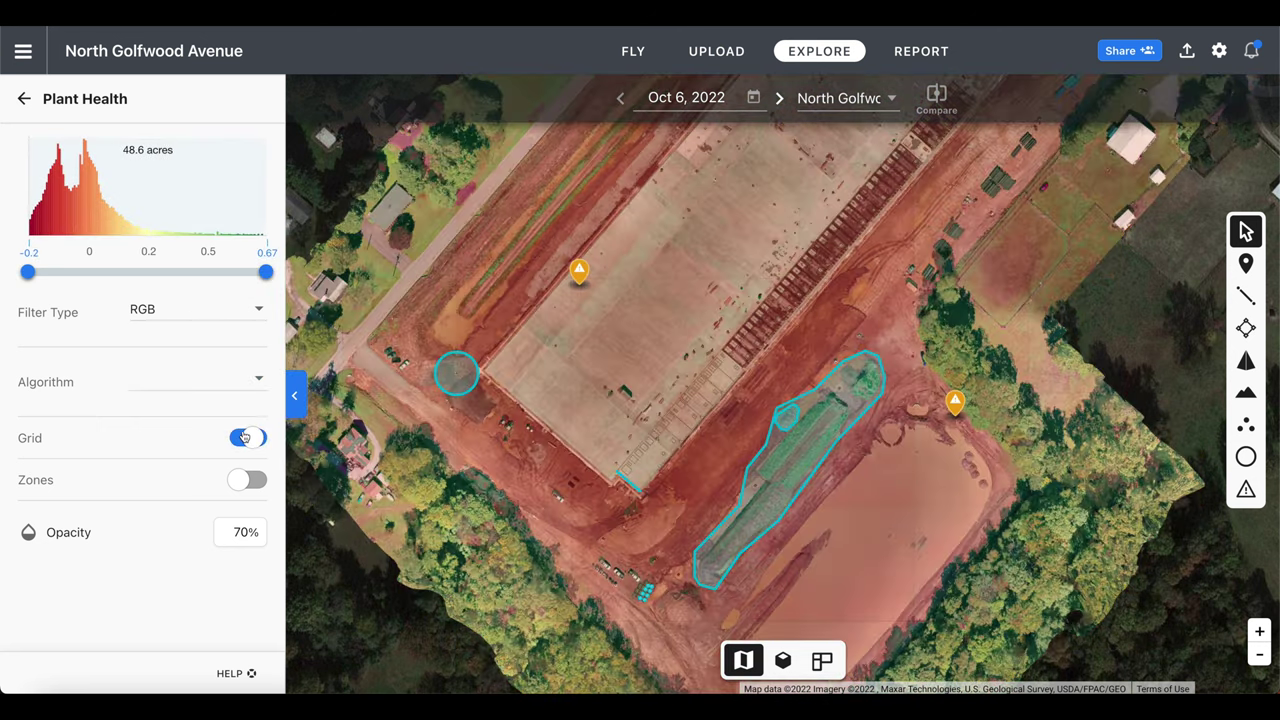
left_click(243, 437)
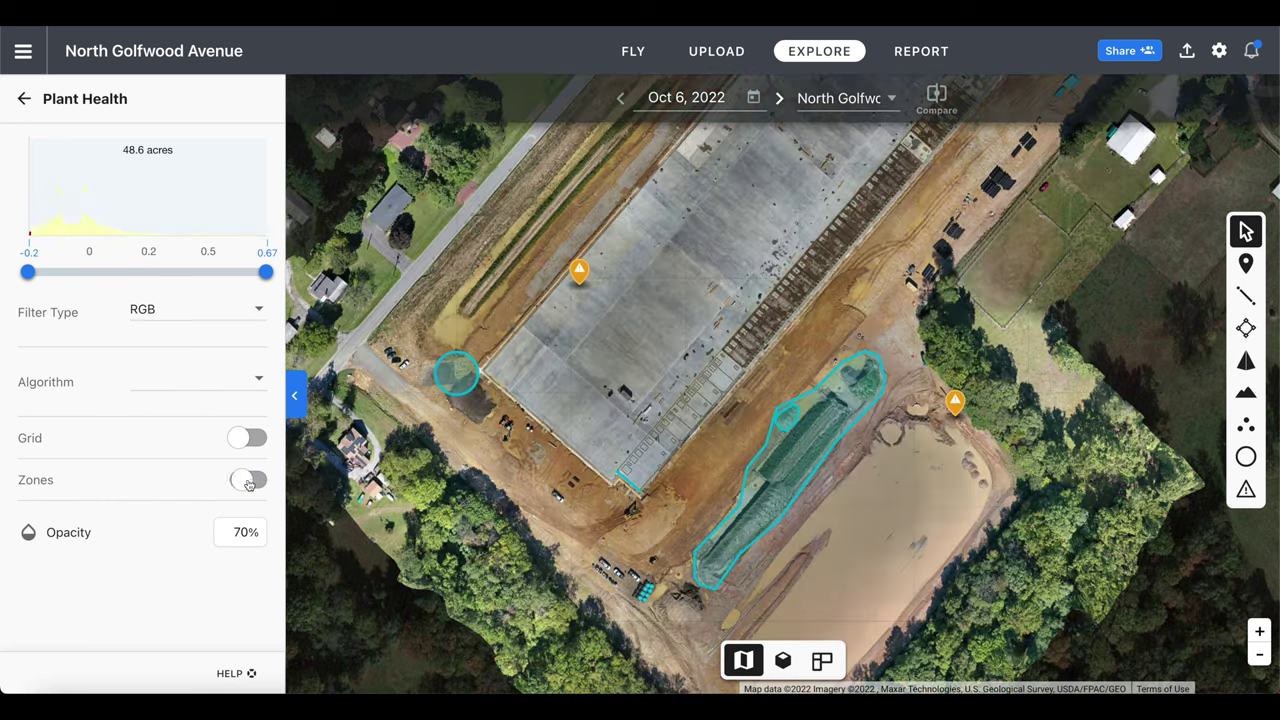
left_click(247, 481)
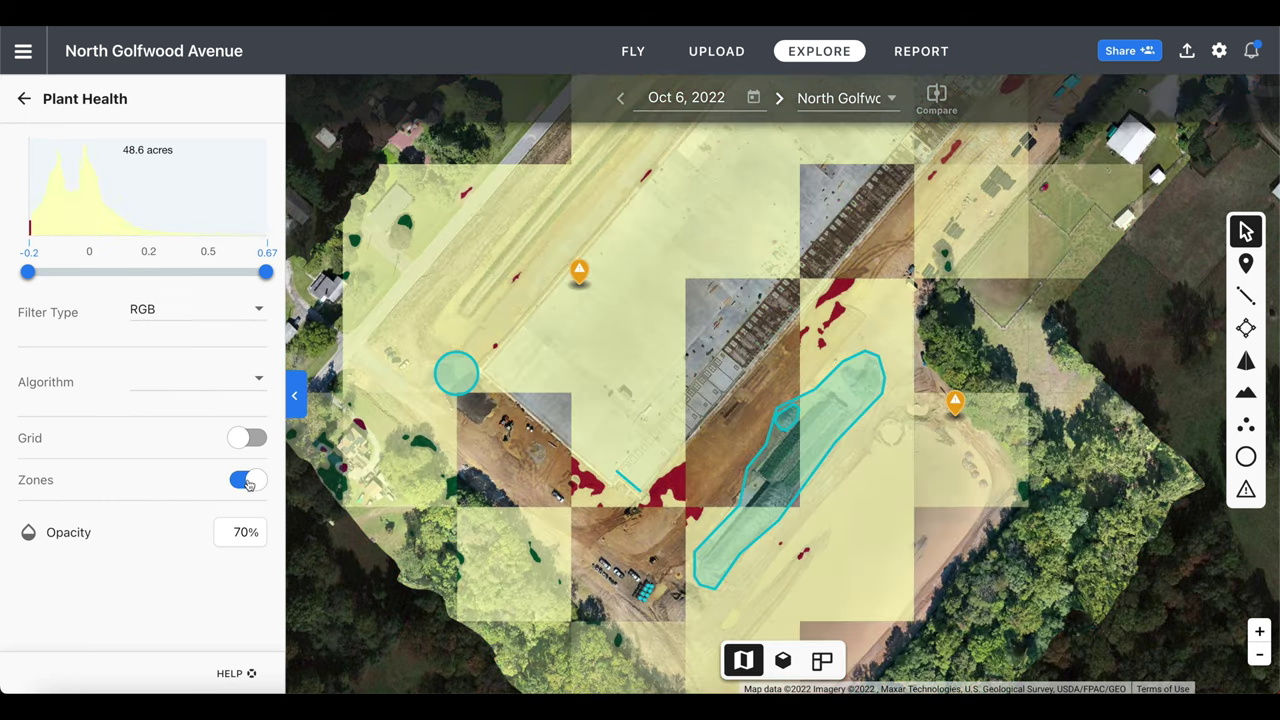
left_click(247, 481)
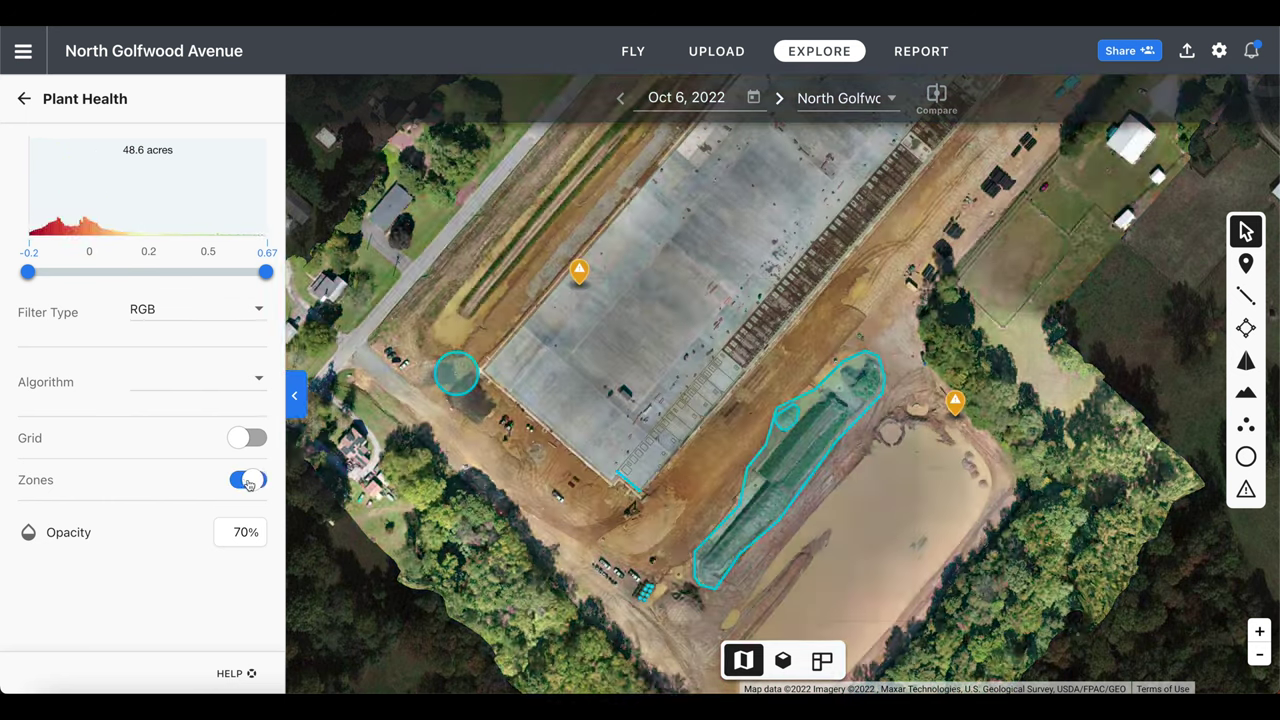
- Lower the opacity of the Plant Health layer
left_click(247, 531)
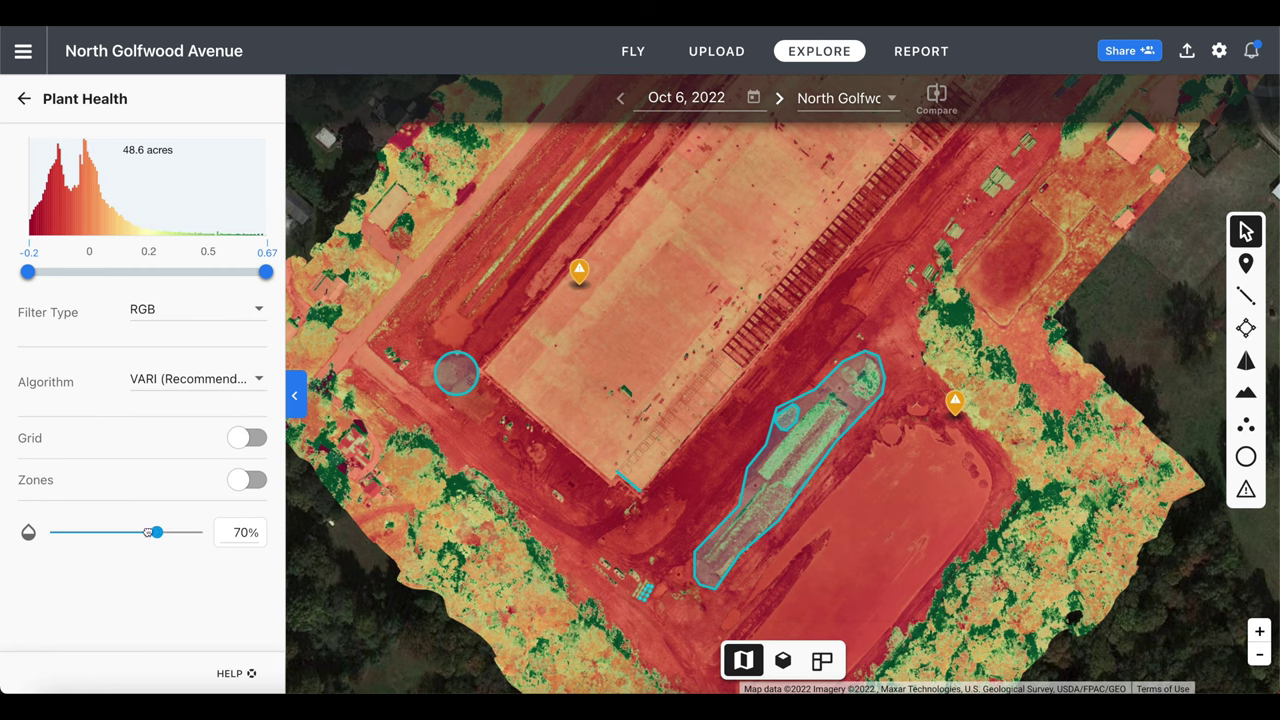
left_click(108, 533)
left_click_drag(108, 535, 107, 535)
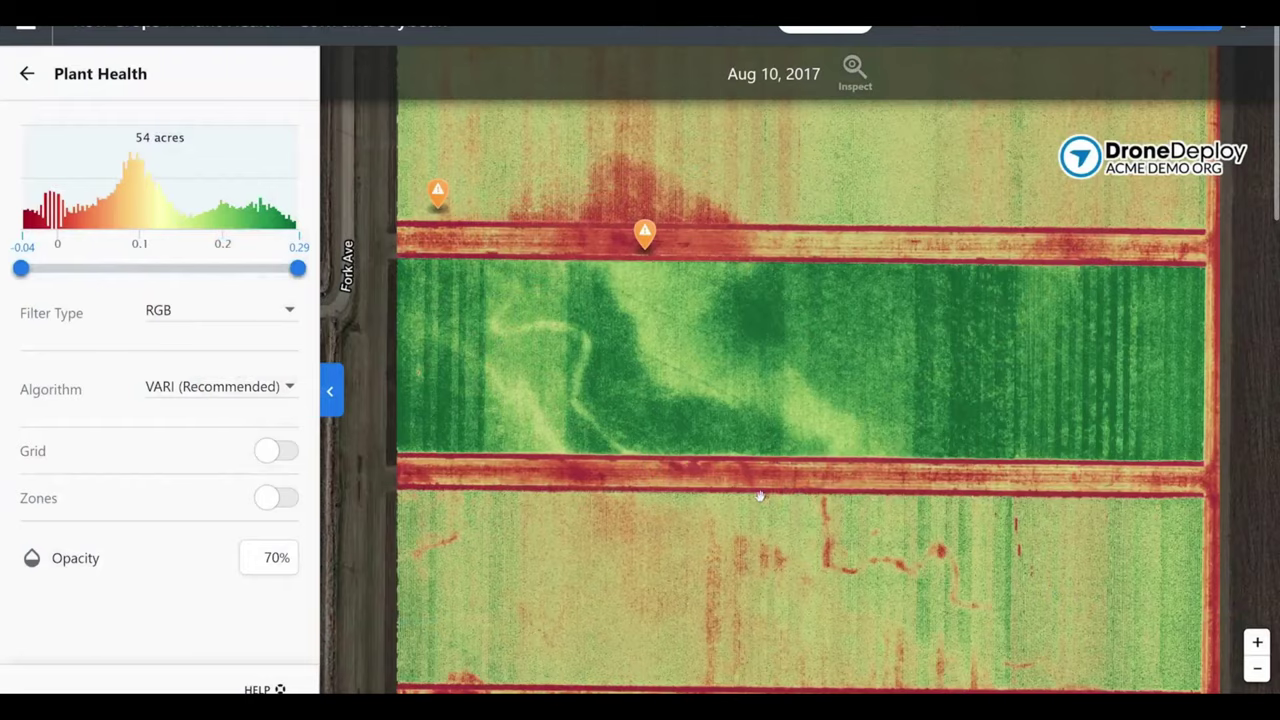
- Examine the crop fields' plant health map and read the DroneDeploy for Agriculture page through its package comparison
scroll(953, 594, "up", 3)
left_click_drag(953, 594, 712, 340)
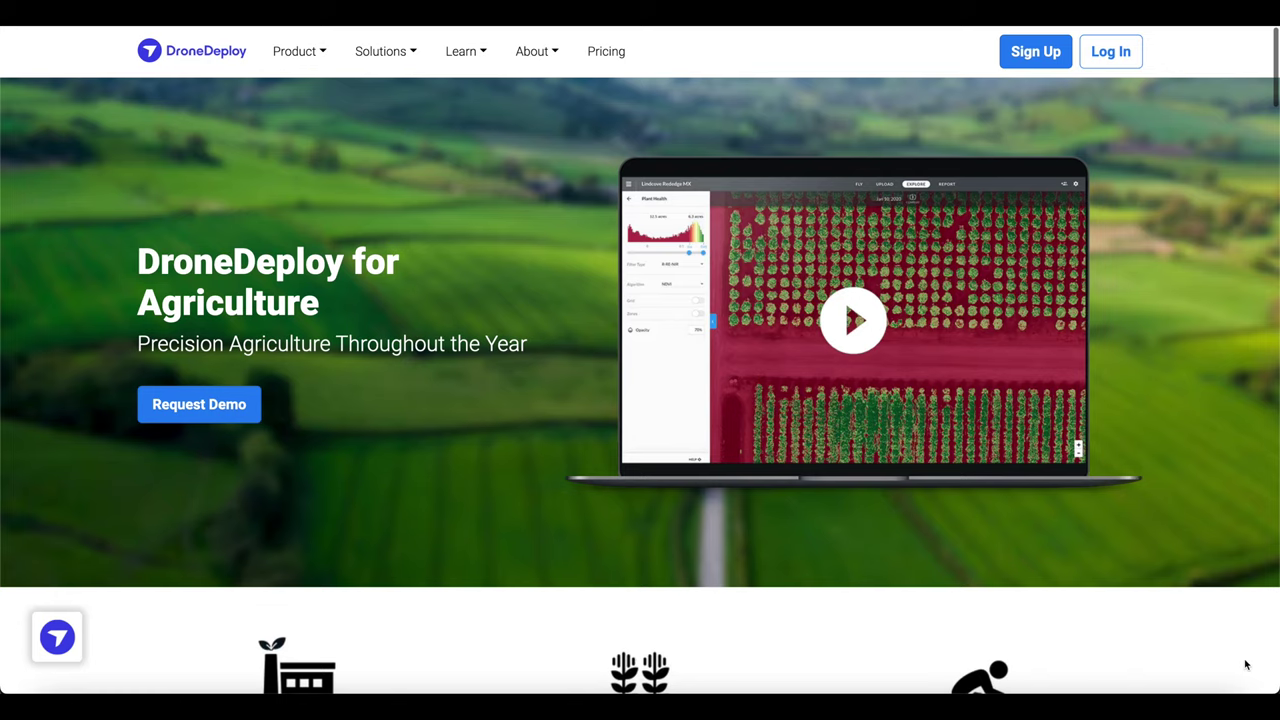
scroll(1246, 664, "down", 5)
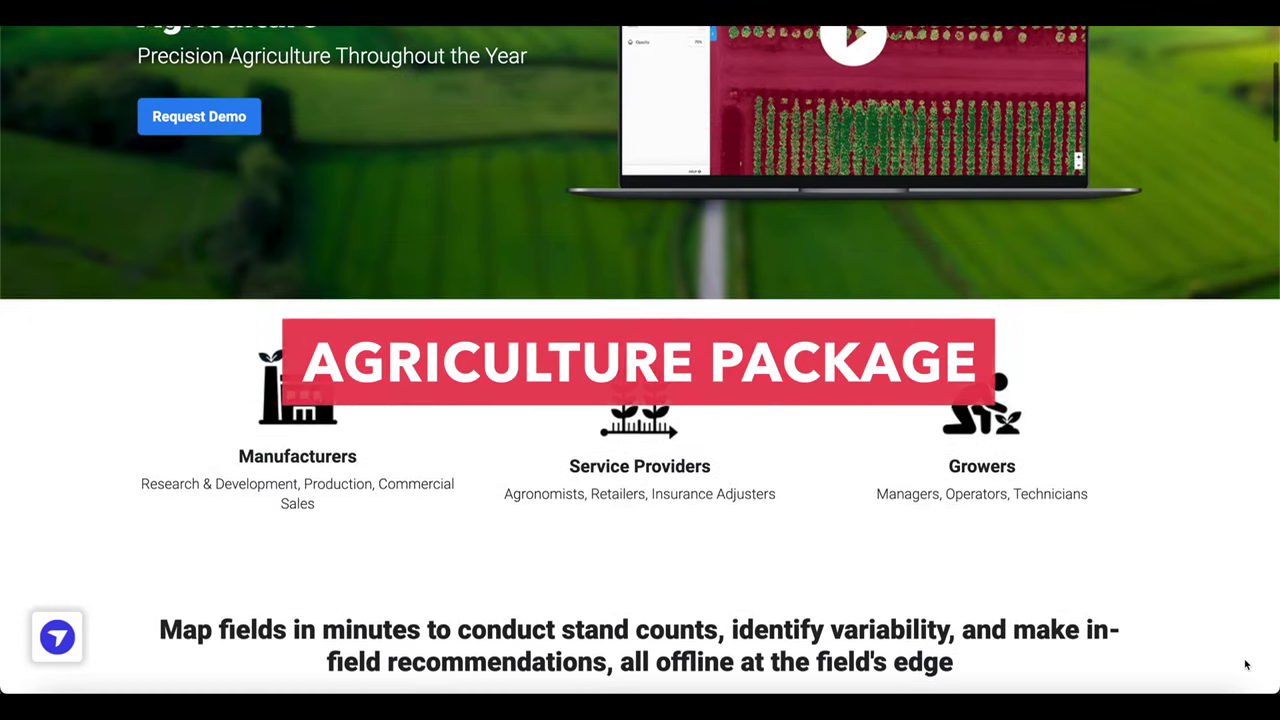
scroll(1246, 664, "down", 5)
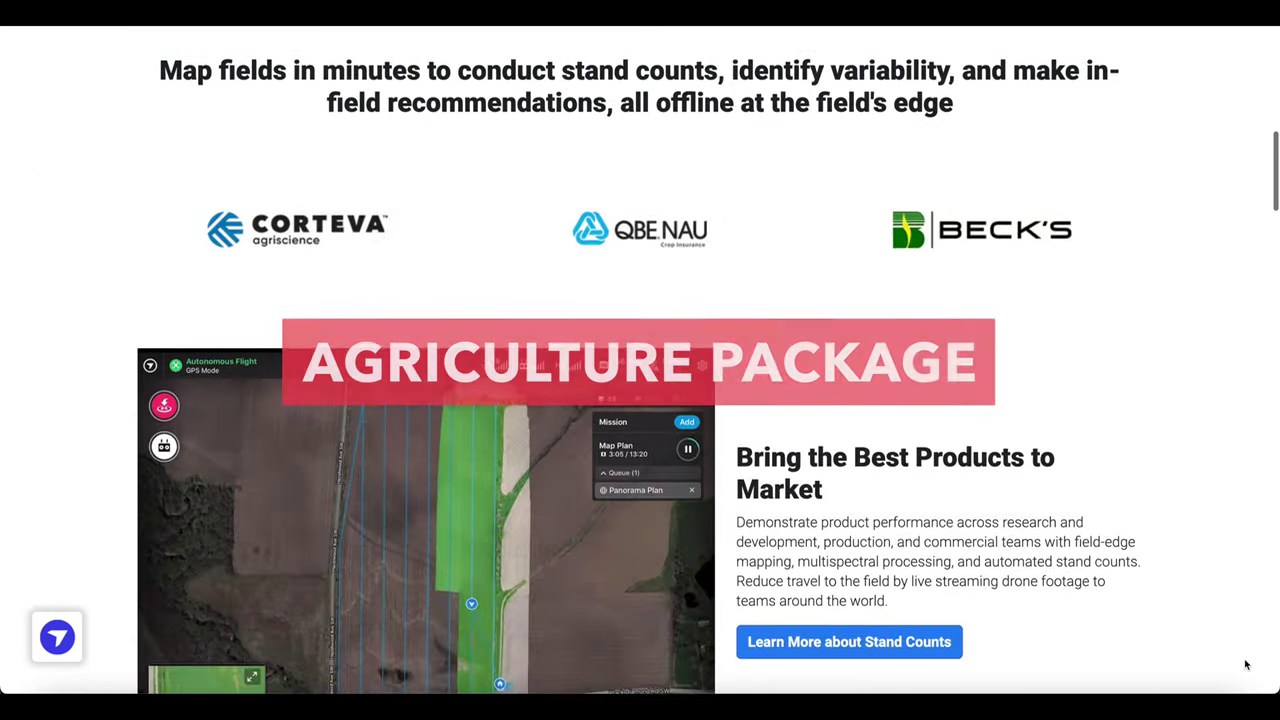
scroll(1246, 664, "down", 5)
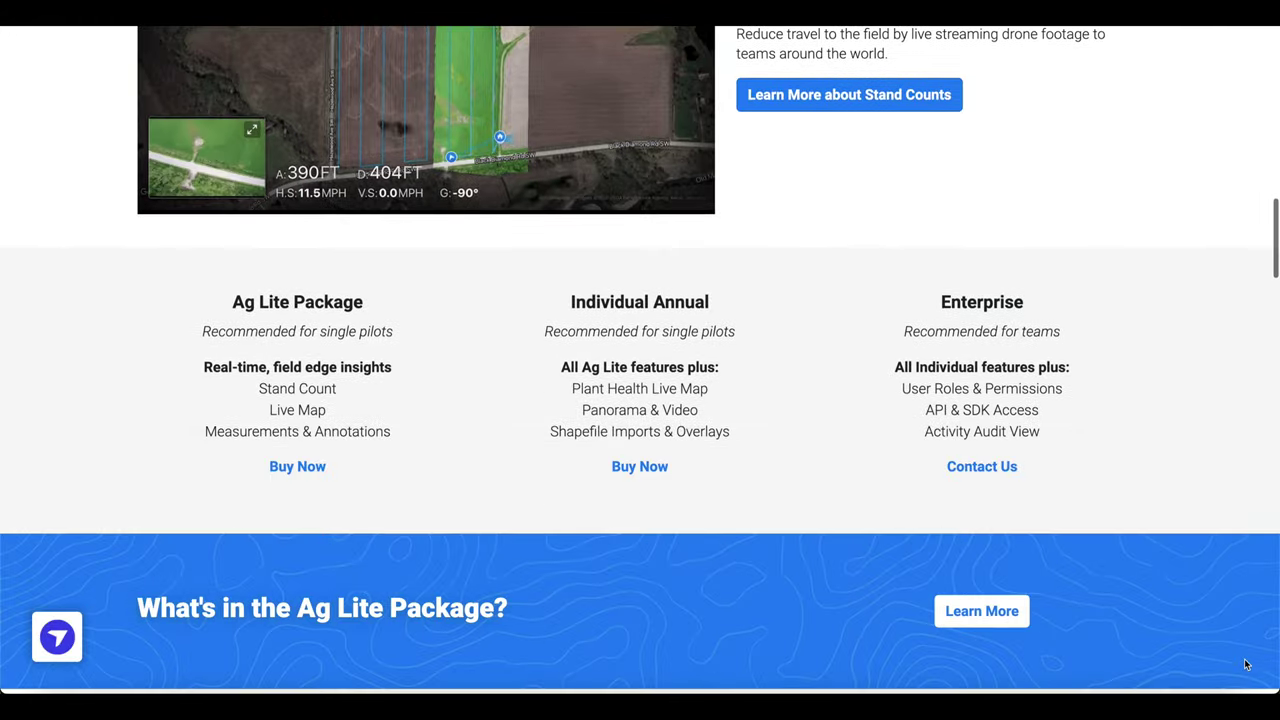
scroll(1246, 664, "down", 2)
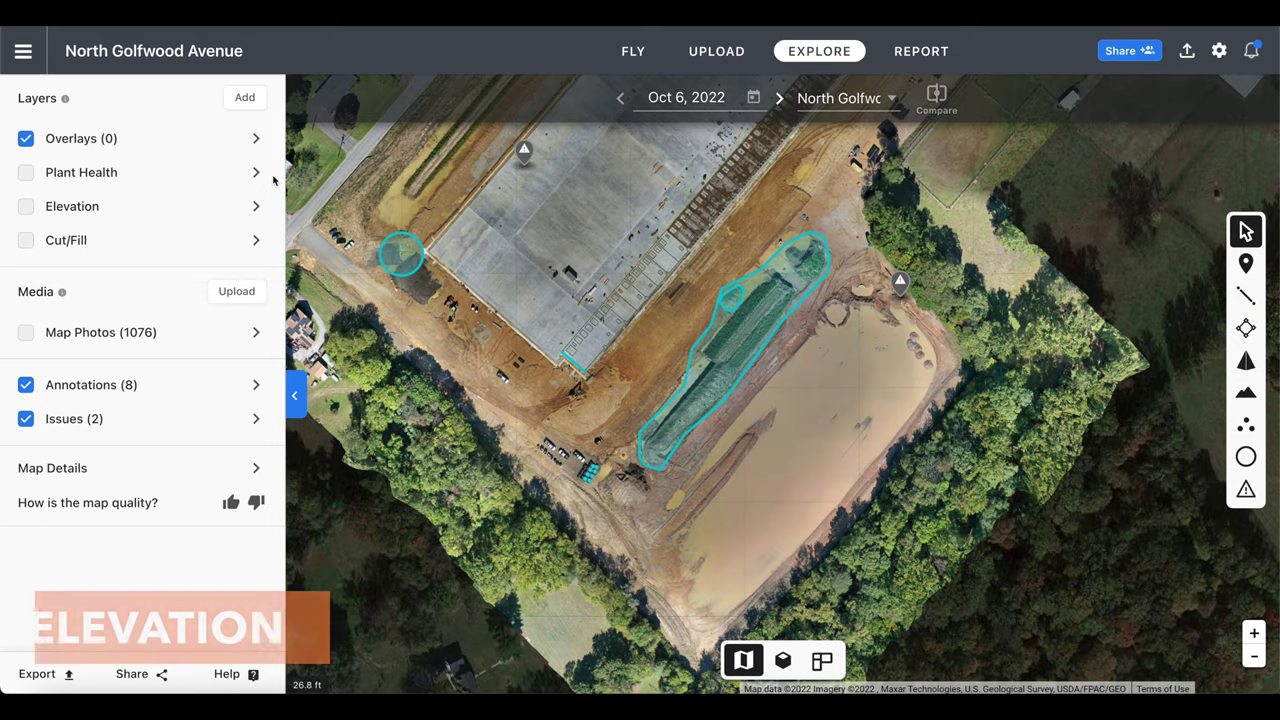
- Show the Elevation layer and examine the ground around the slab corner, the parked vehicles, the long stockpile and the round mound
left_click(27, 208)
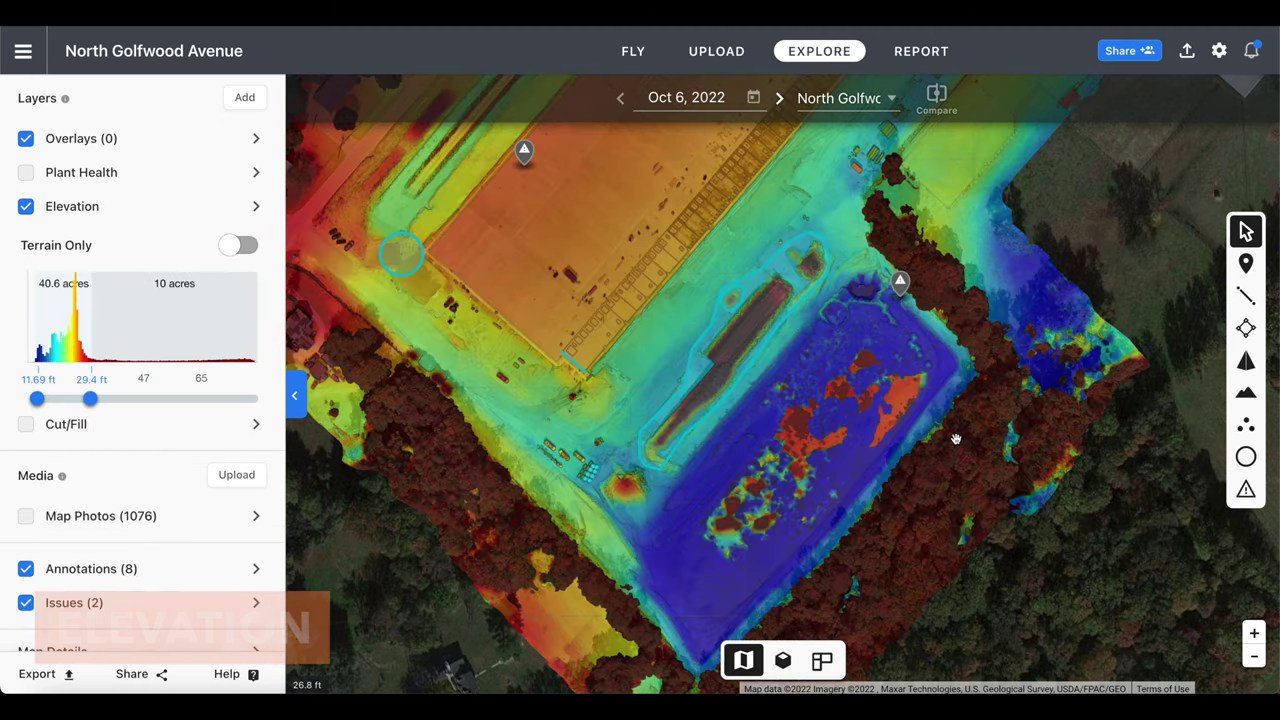
left_click(1252, 634)
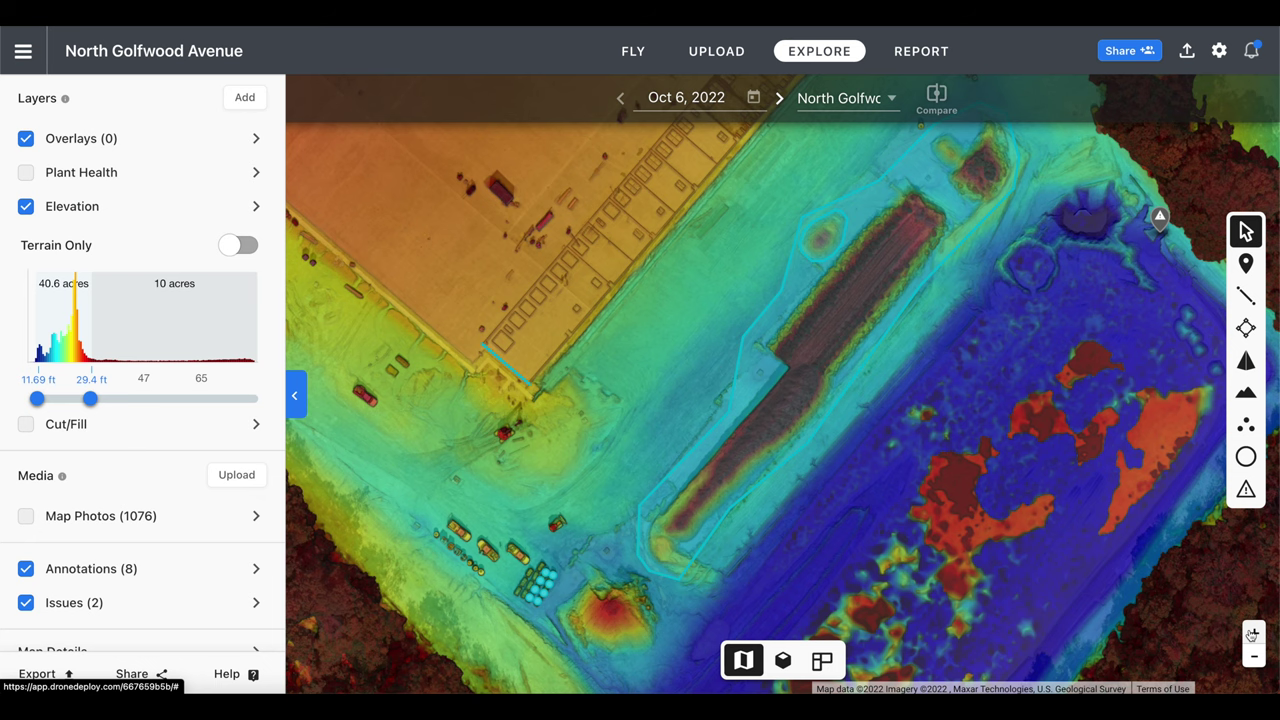
left_click(1252, 634)
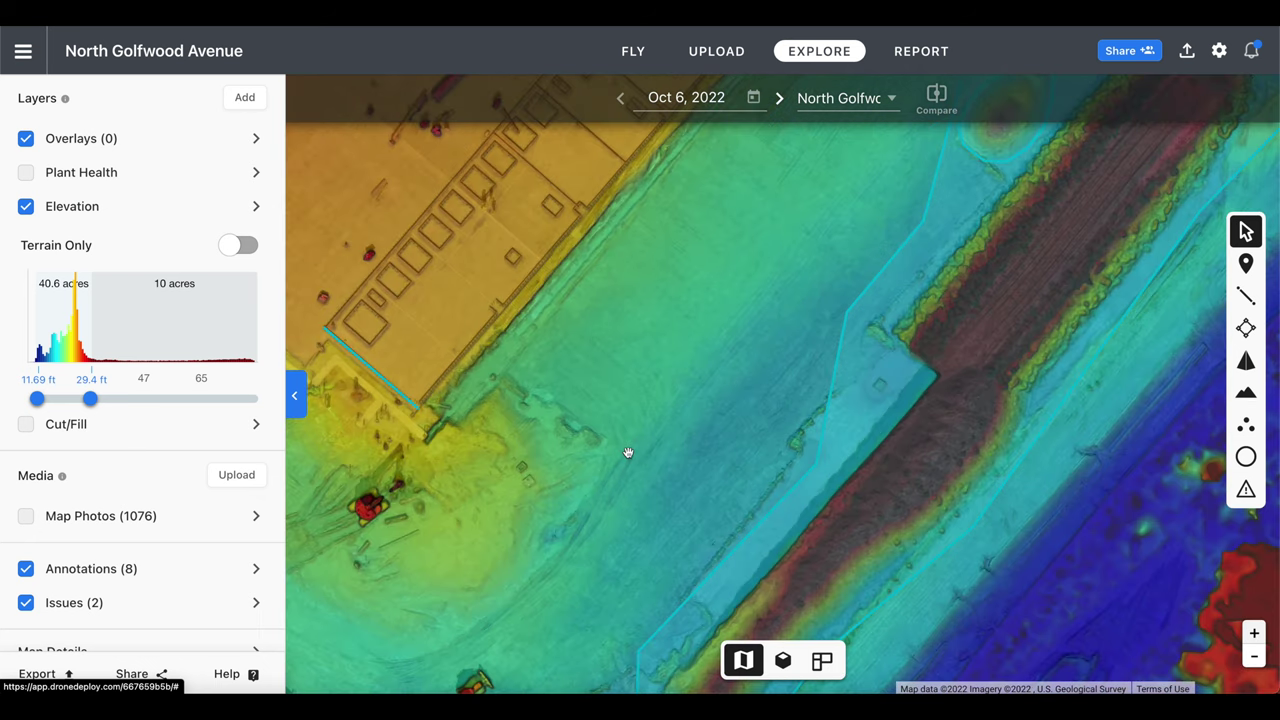
left_click_drag(803, 374, 883, 325)
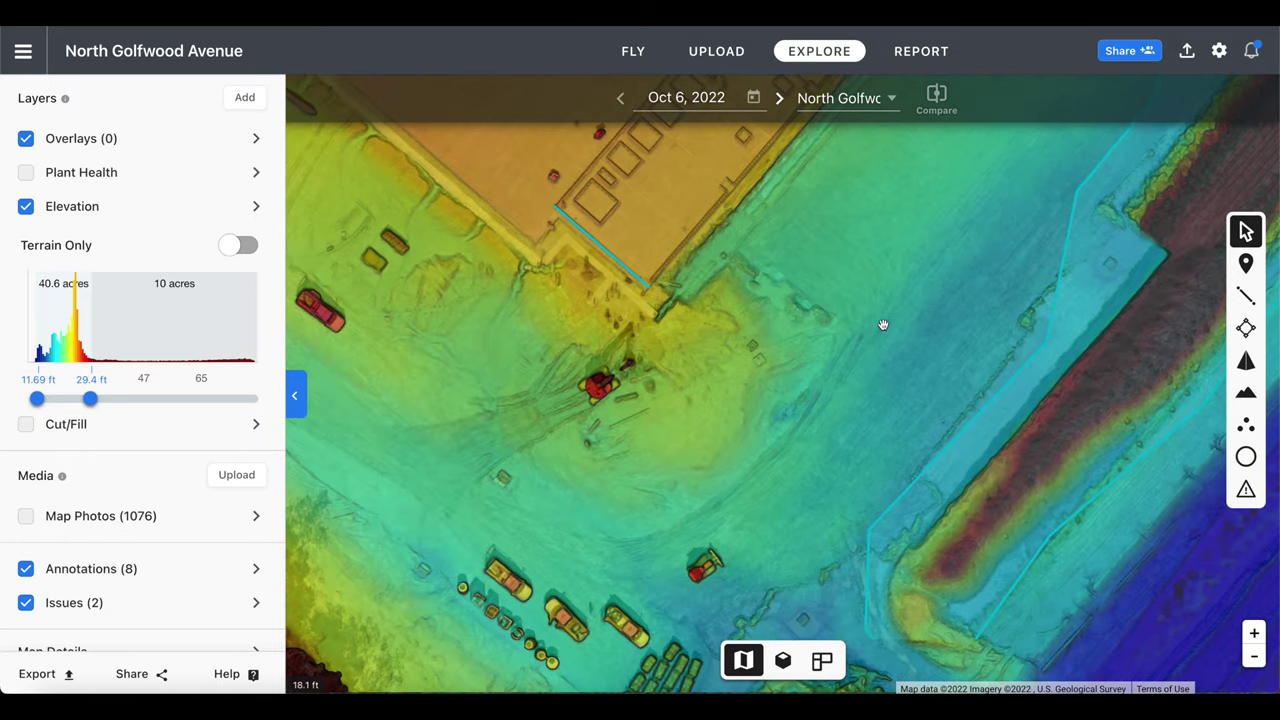
left_click_drag(877, 280, 908, 246)
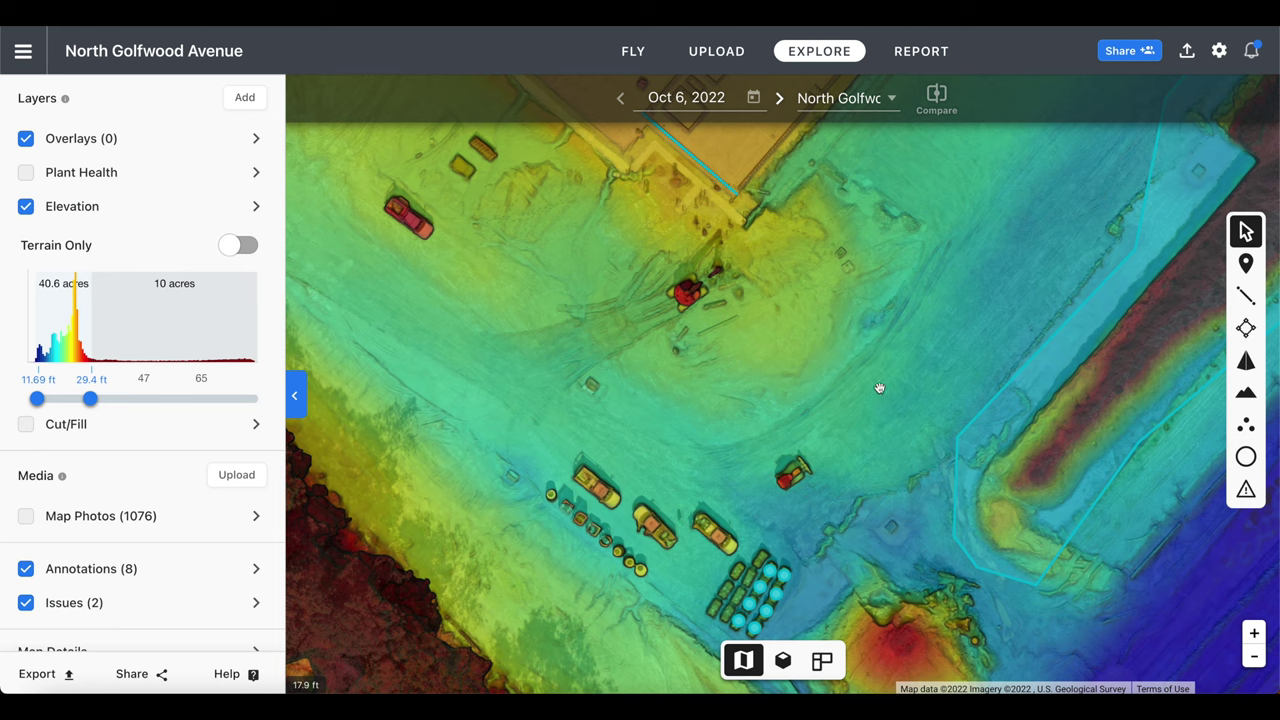
key("Down")
key("Right")
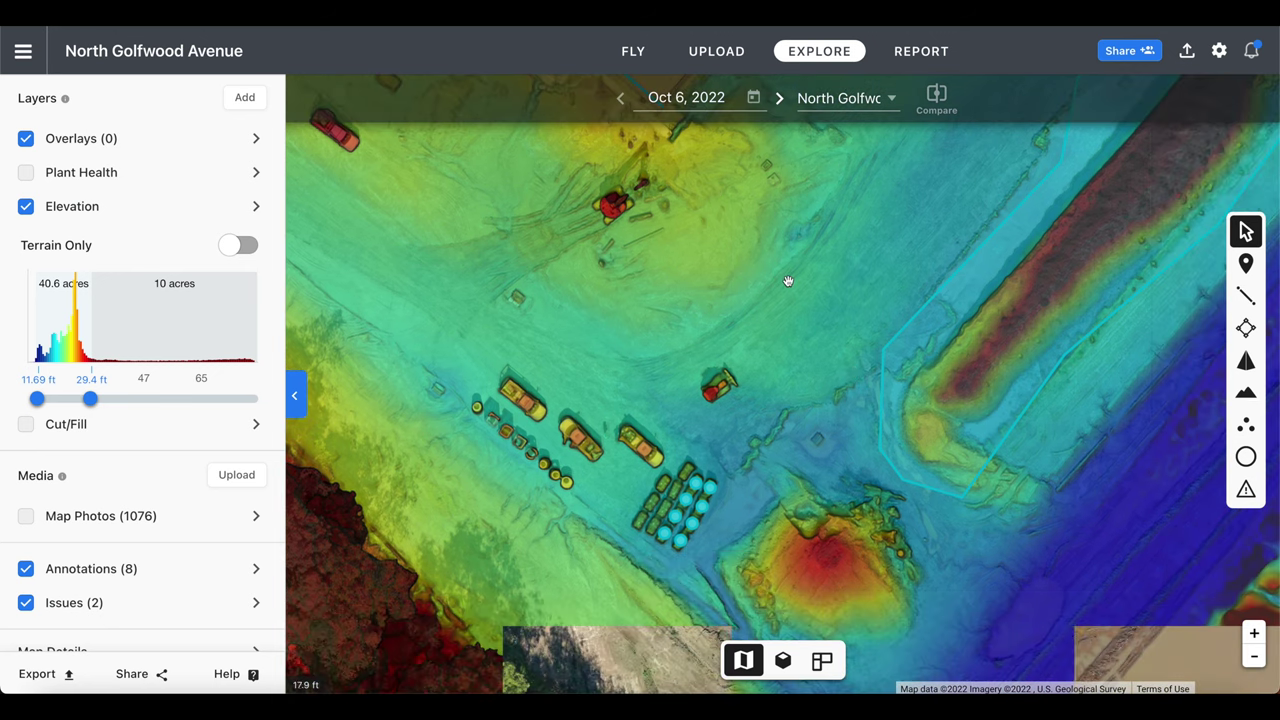
left_click_drag(1011, 546, 829, 443)
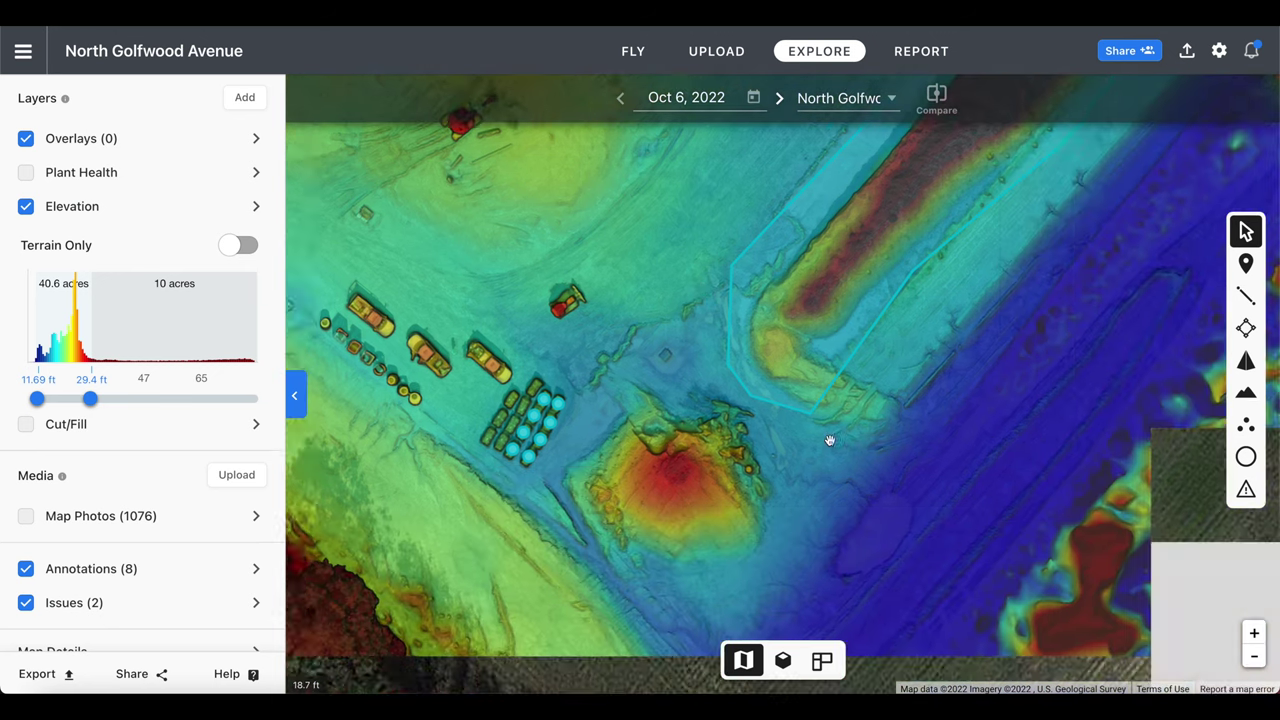
left_click(1255, 635)
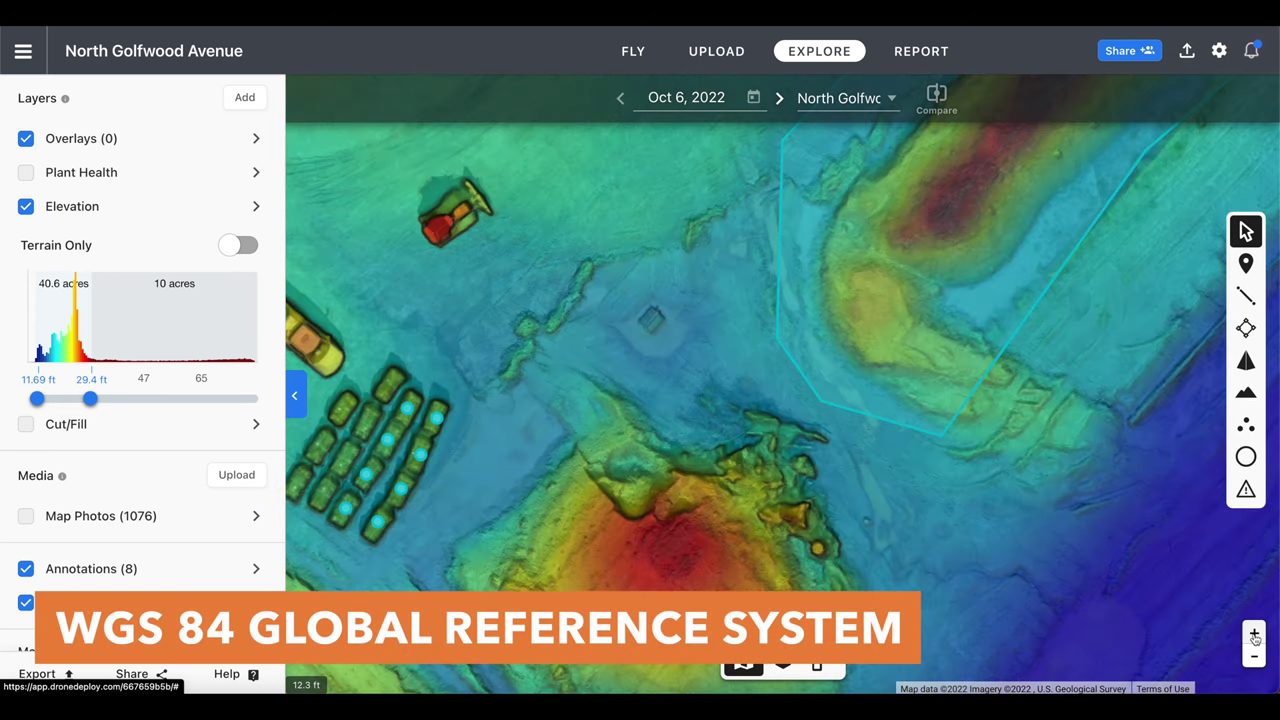
left_click_drag(994, 523, 1048, 421)
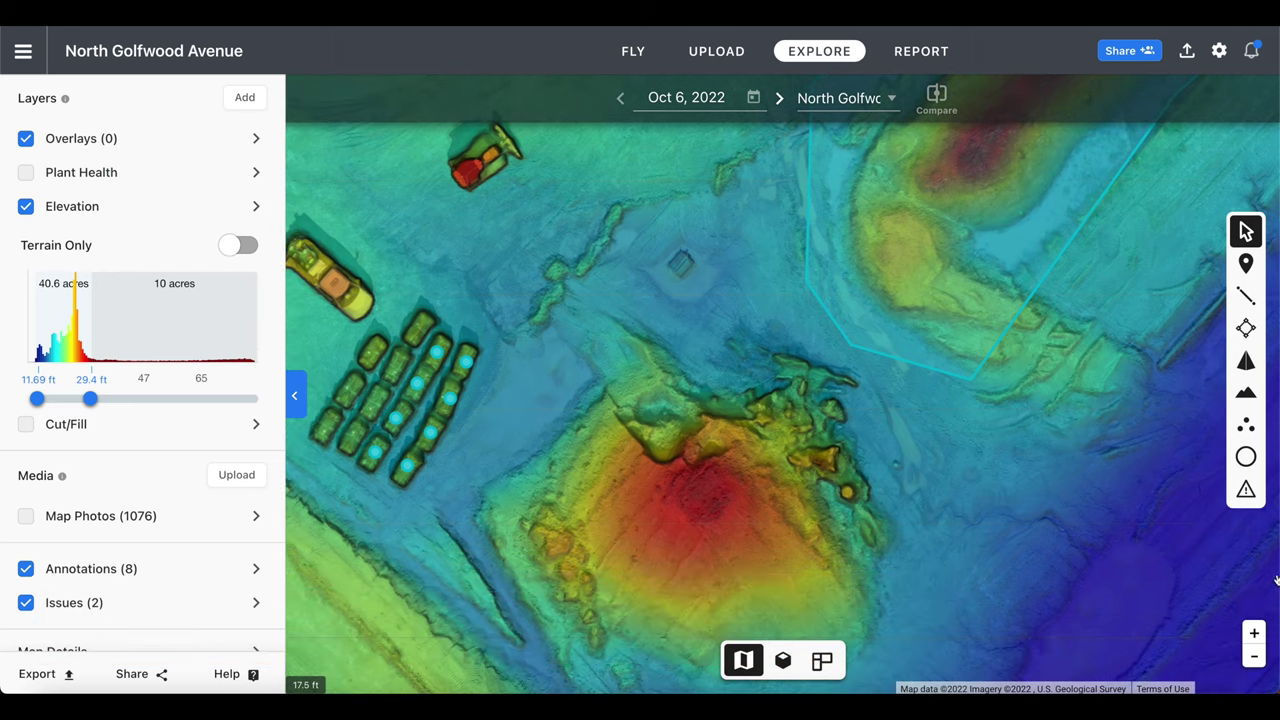
- Set the upper limit of the Elevation layer's color range to 59.66 ft
left_click(1256, 659)
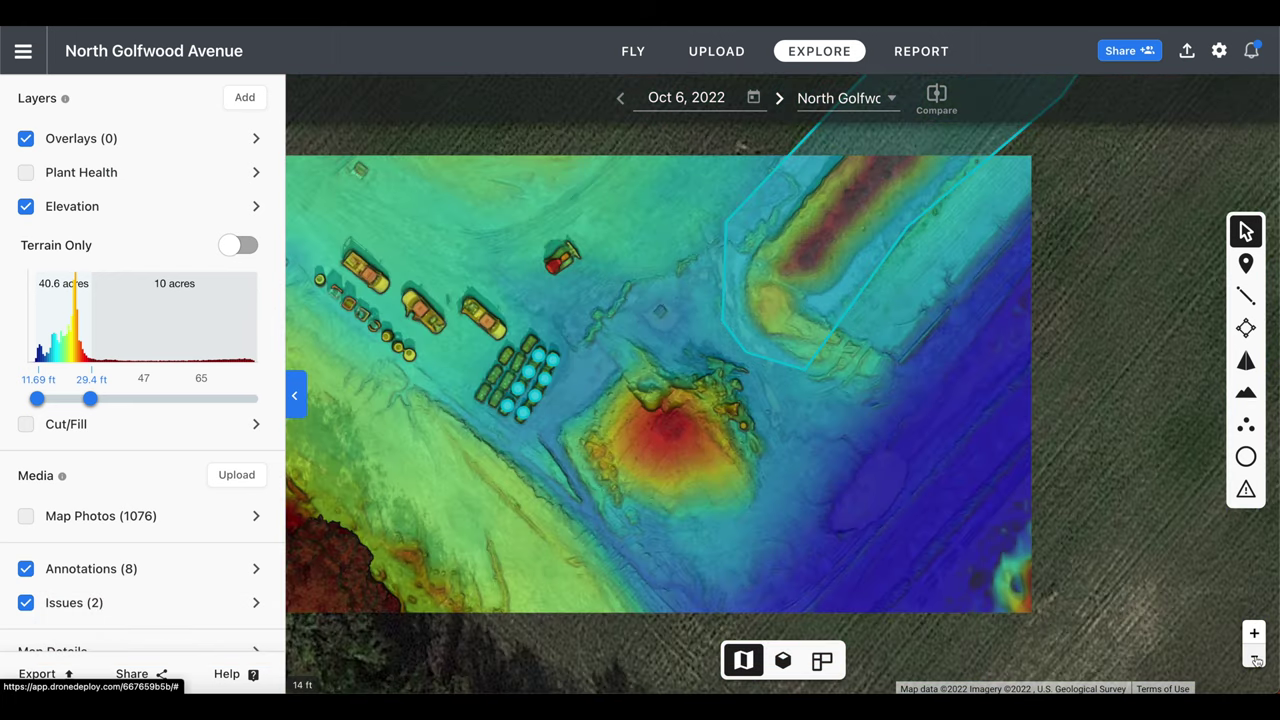
left_click(1256, 659)
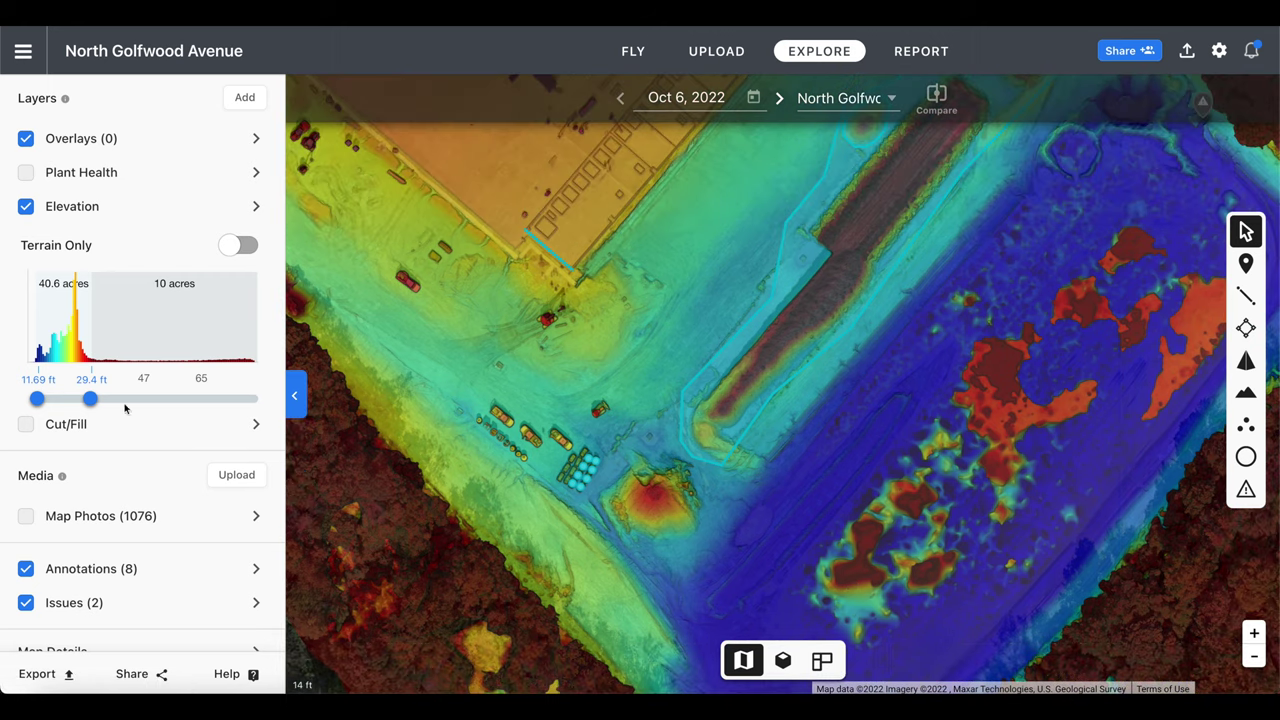
left_click_drag(90, 399, 184, 399)
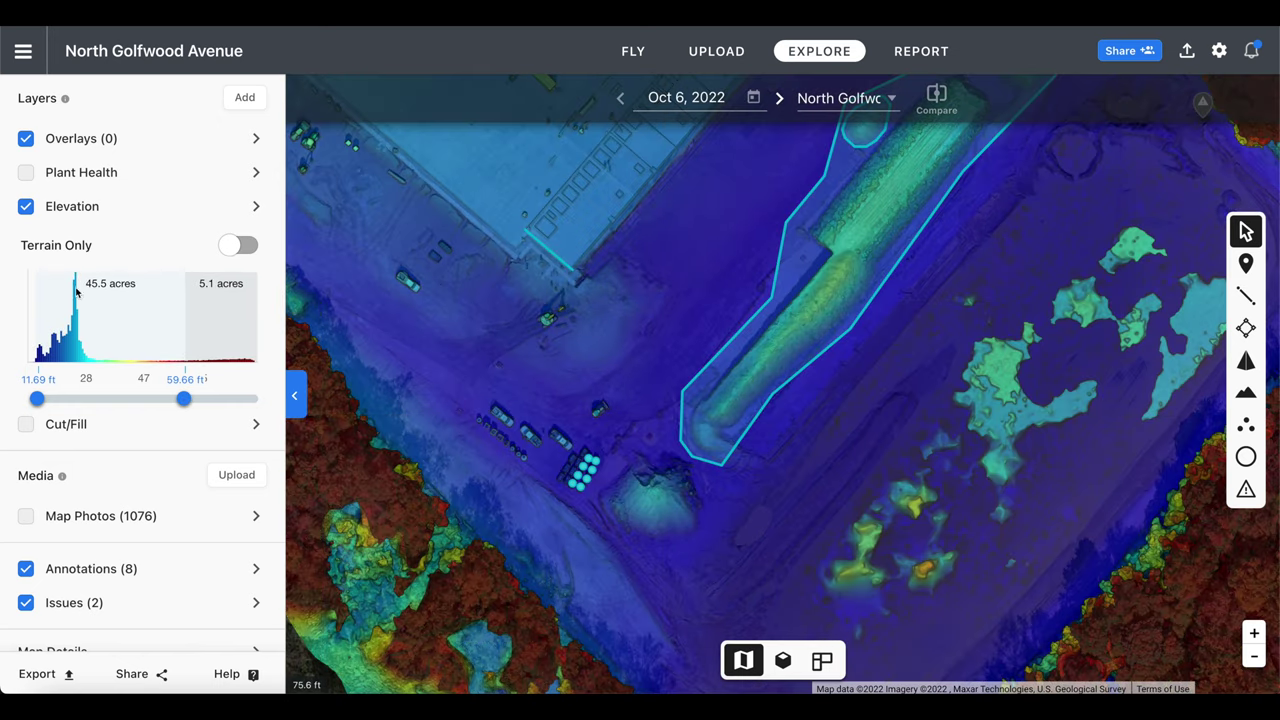
- Set the upper limit of the Elevation layer's color range to 29.4 ft and limit the layer to terrain only
left_click_drag(190, 396, 89, 398)
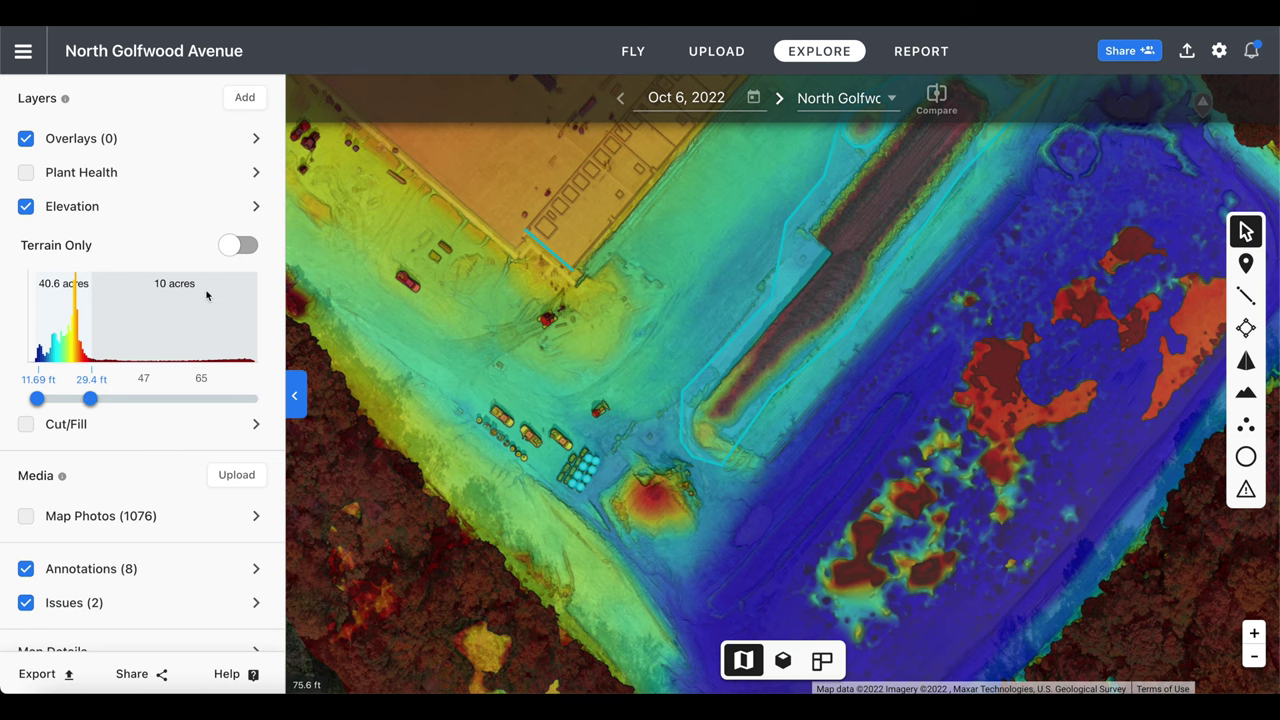
left_click(231, 245)
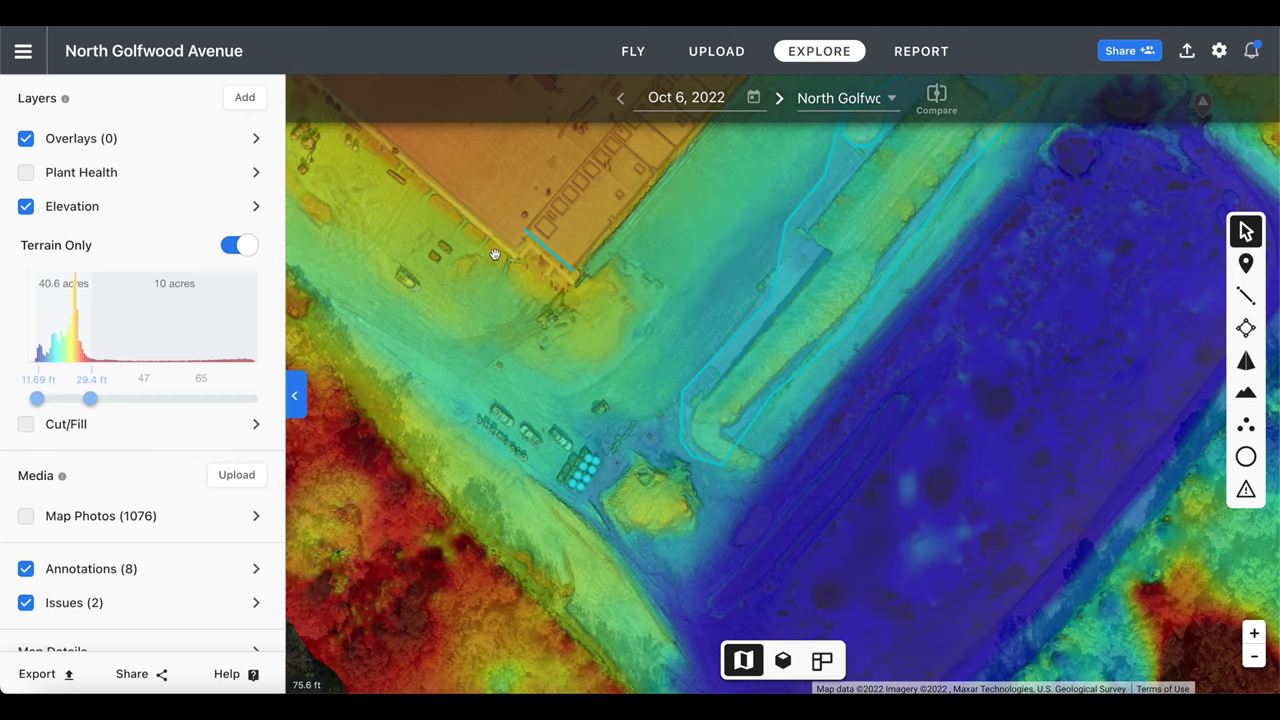
left_click_drag(494, 259, 613, 425)
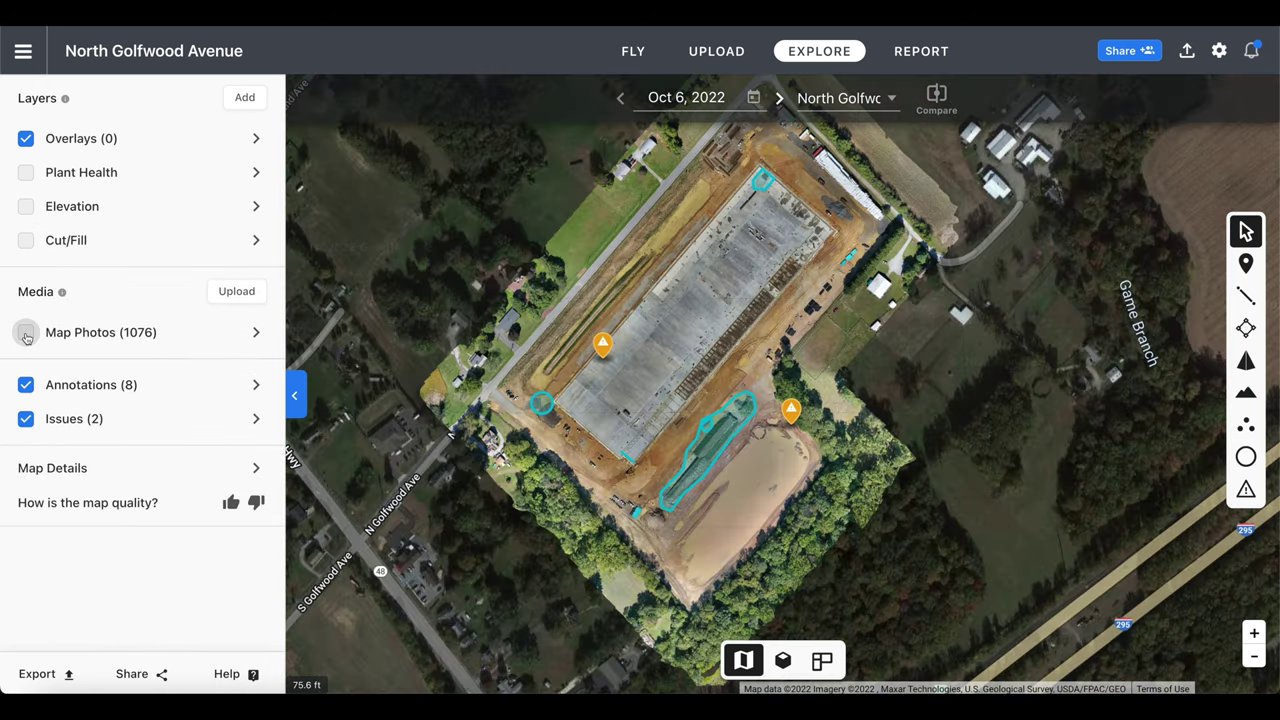
- Show the map photo locations and open one of the photos taken over the site
left_click(26, 337)
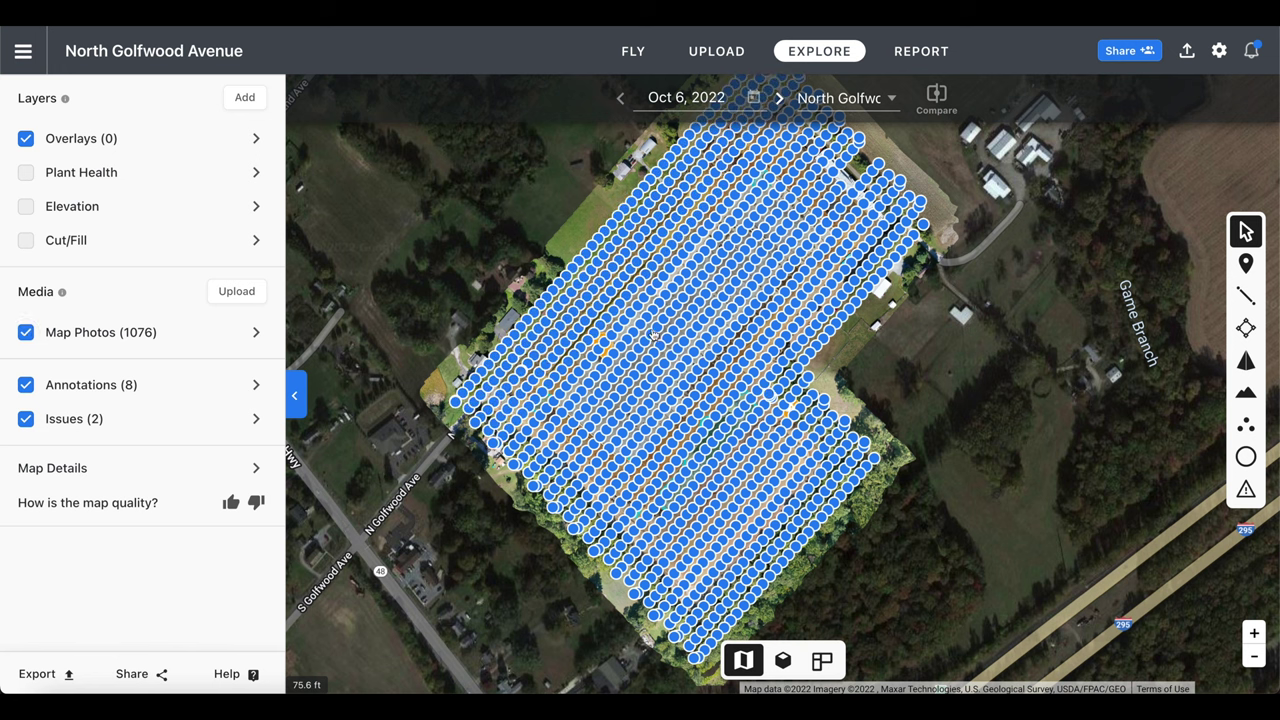
left_click(668, 456)
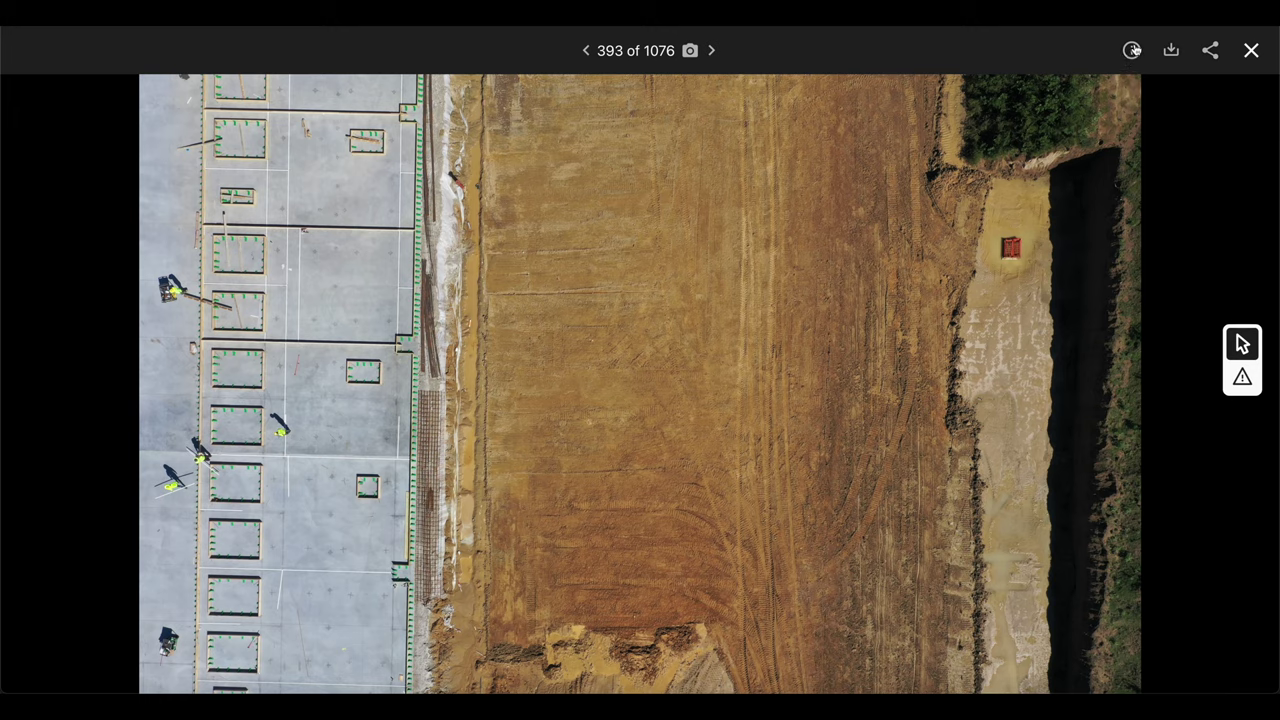
left_click(1135, 50)
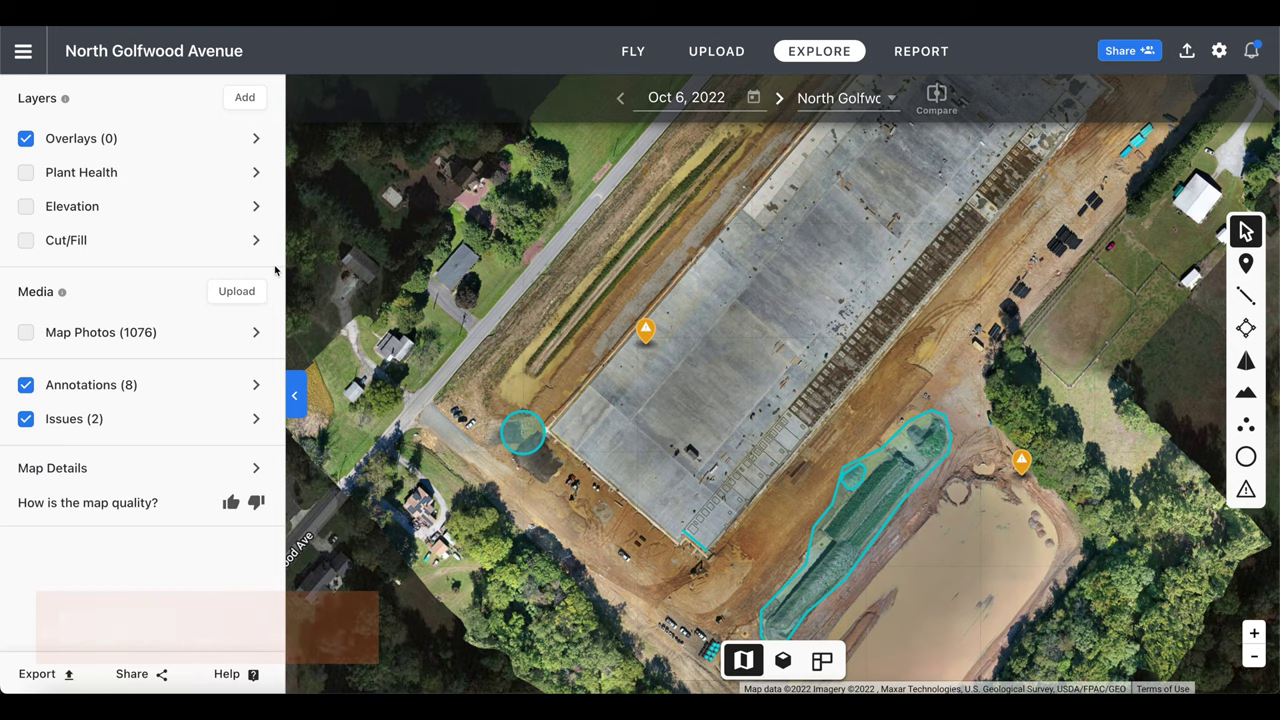
- Add all the JPG photos in the 102MEDIA folder to the North Golfwood Avenue map from its details
left_click(134, 472)
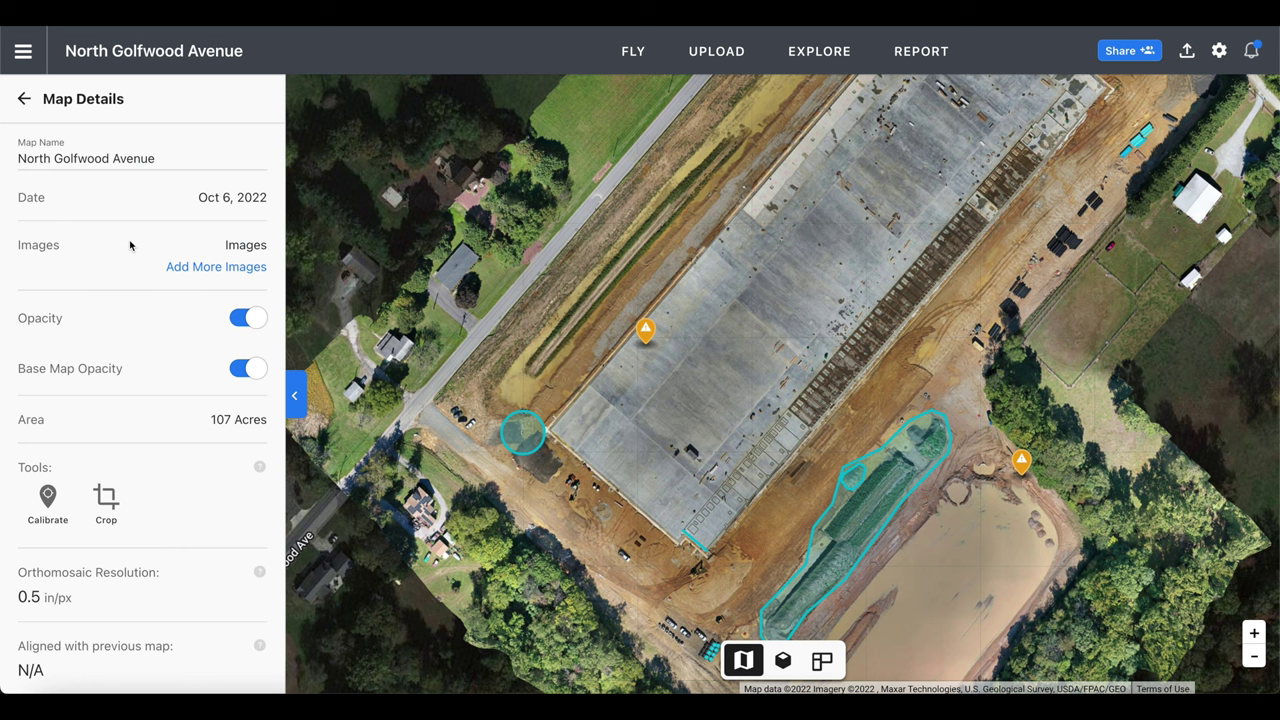
left_click(216, 267)
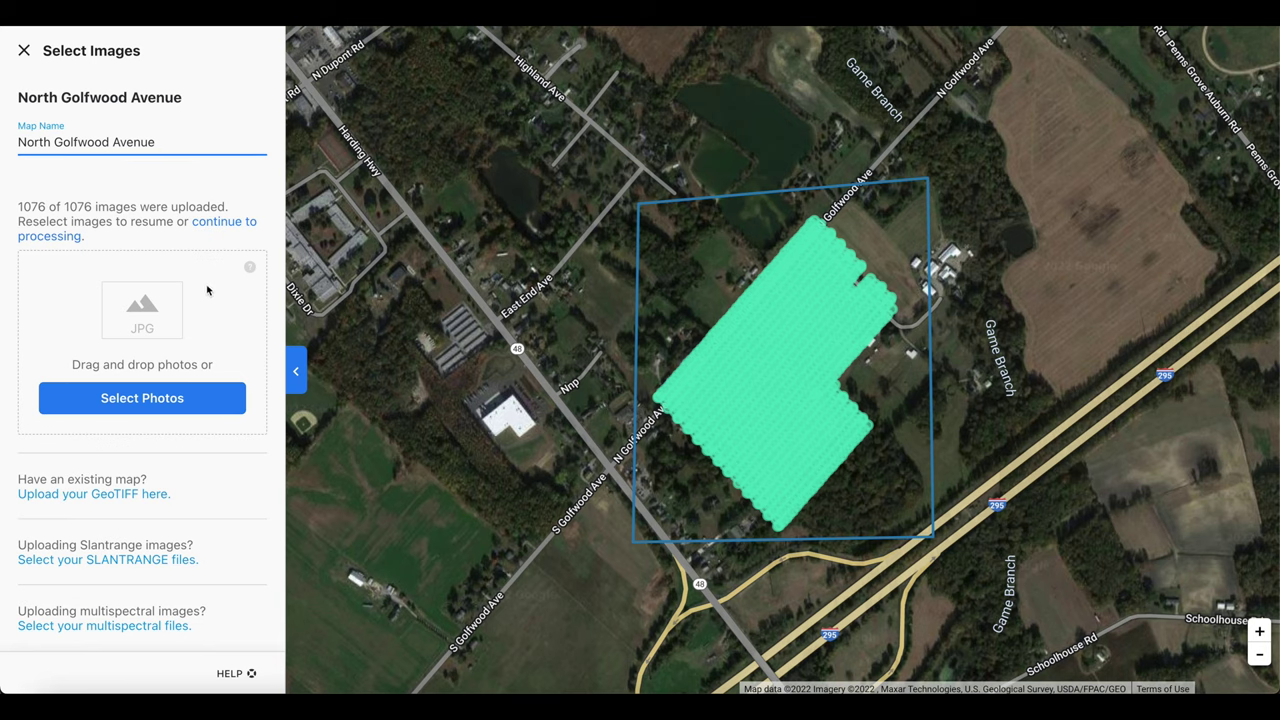
left_click(224, 401)
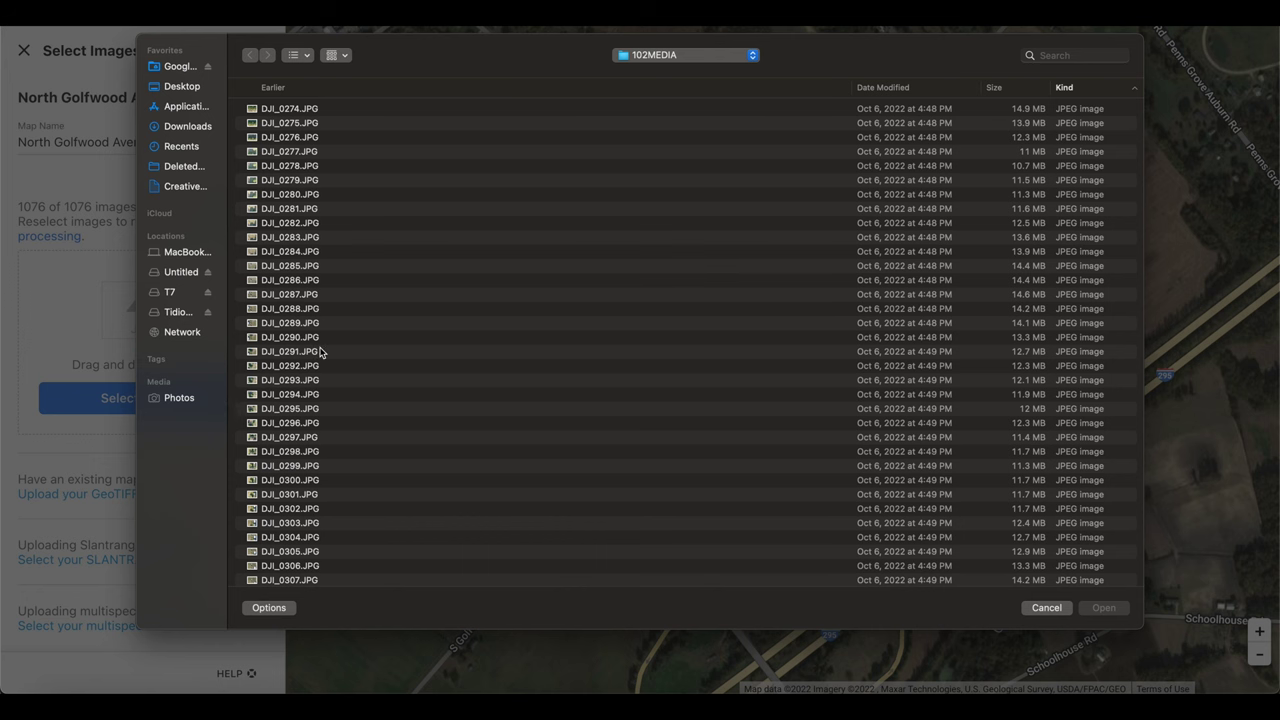
key("super+a")
left_click(1100, 608)
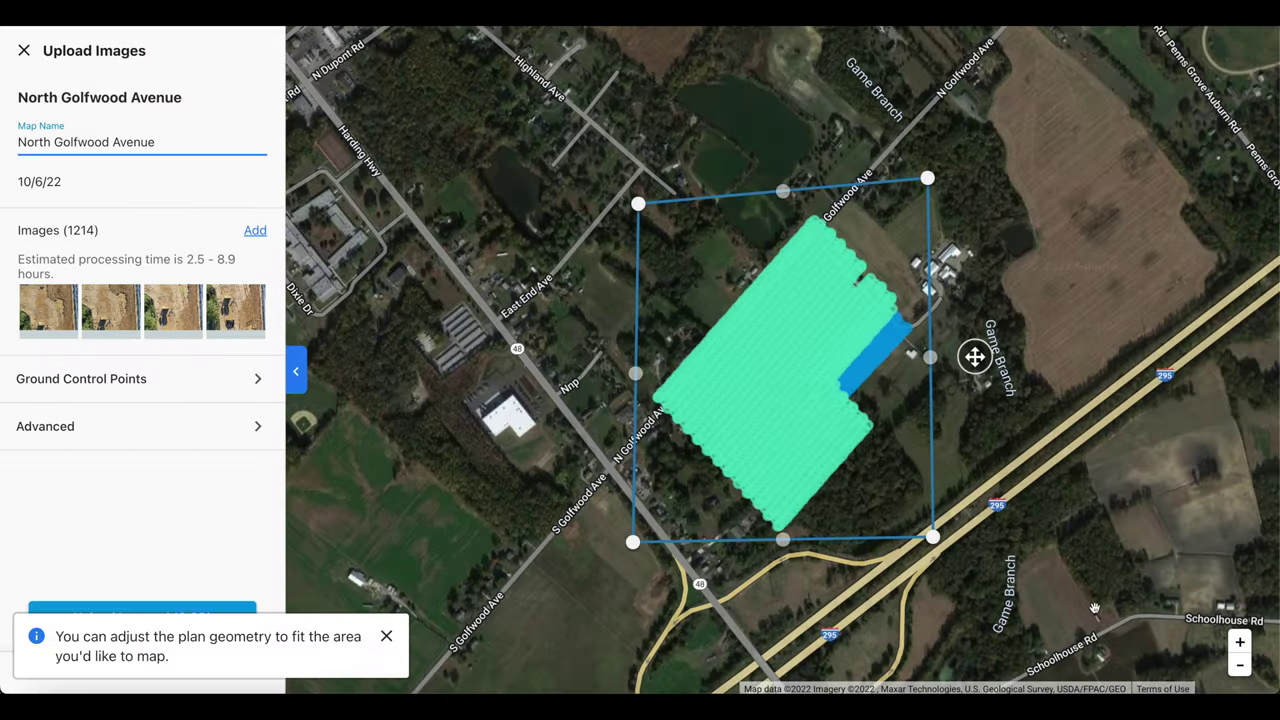
- Adjust the eastern edge of the plan boundary, inspect the added photo positions, and upload the images
left_click(1240, 641)
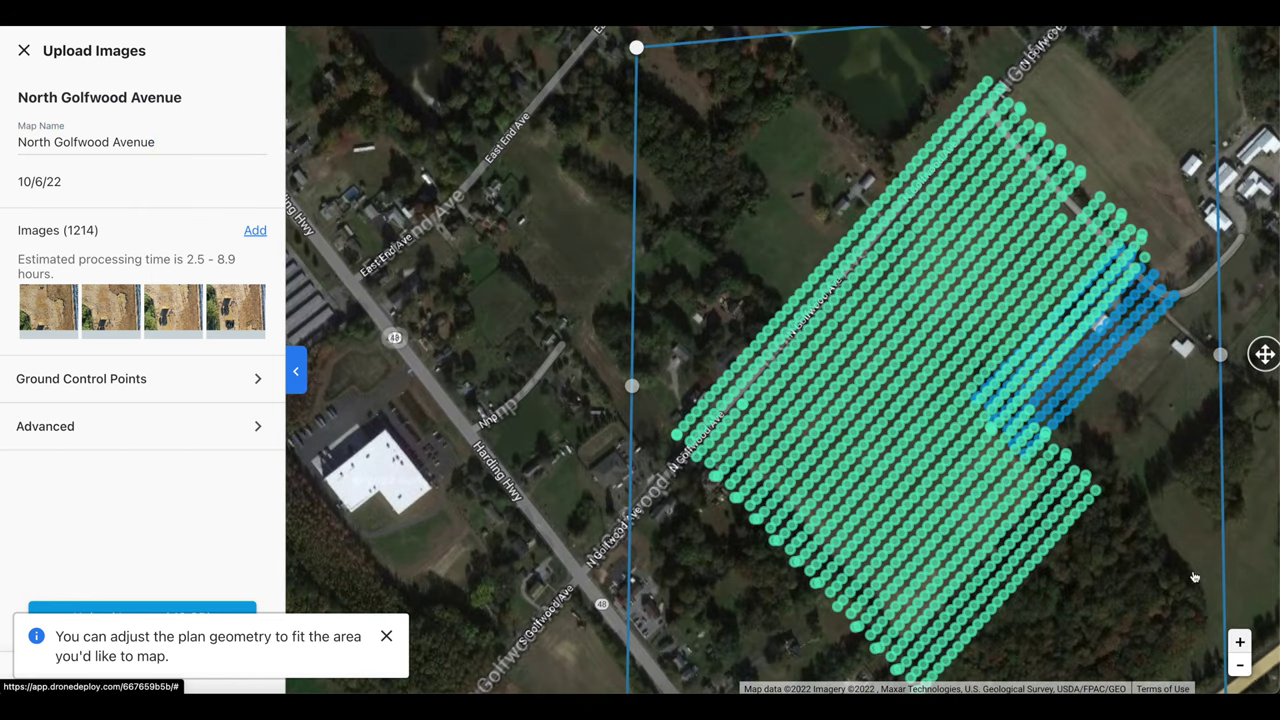
left_click_drag(1231, 346, 1003, 363)
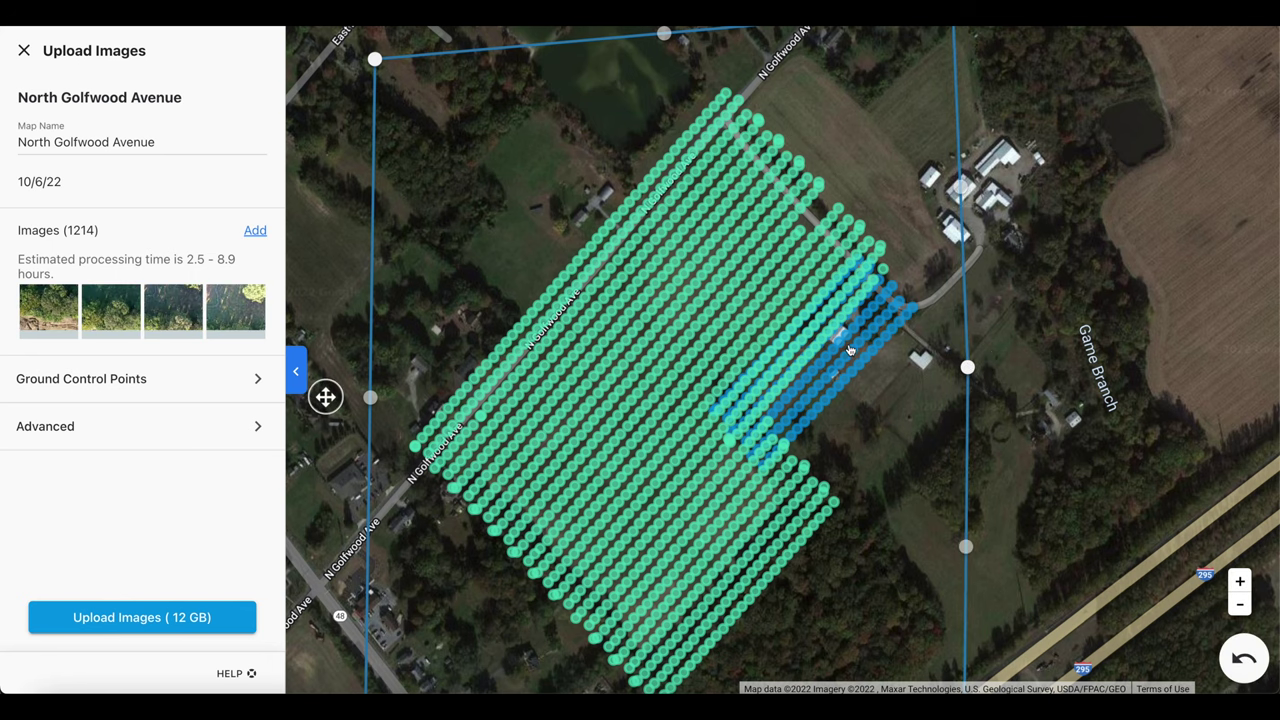
scroll(849, 350, "up", 5)
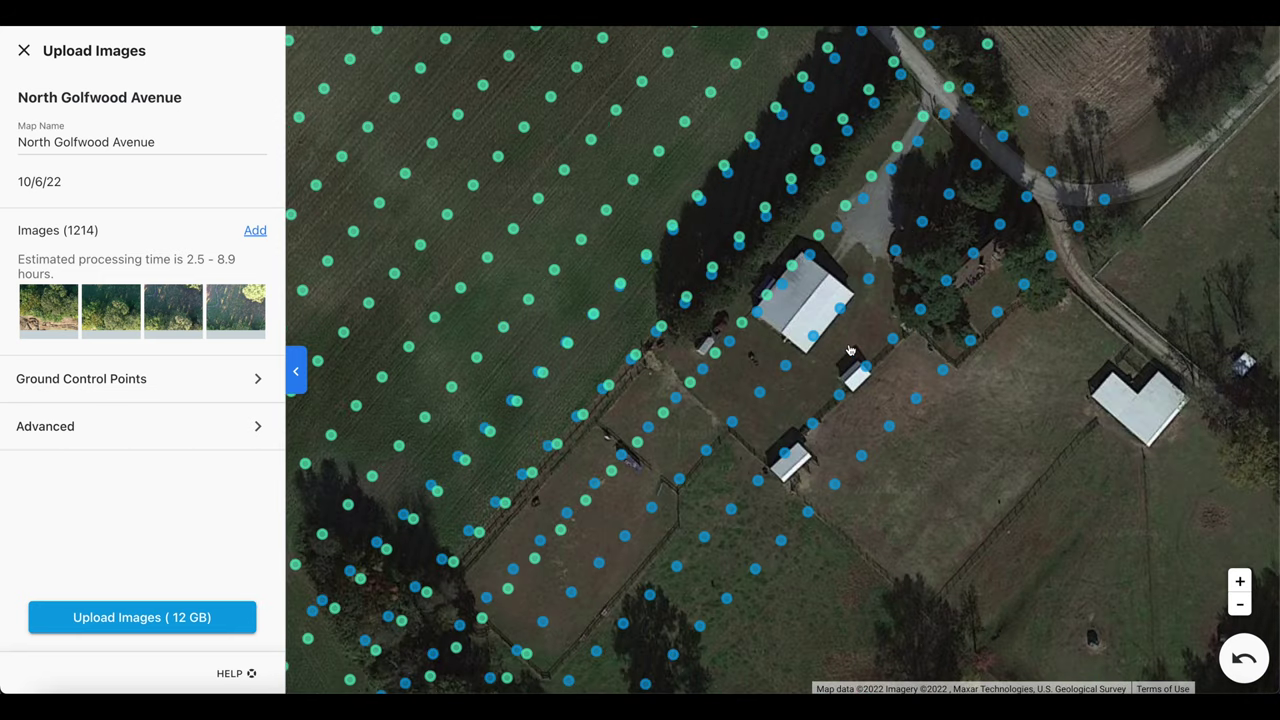
left_click(218, 618)
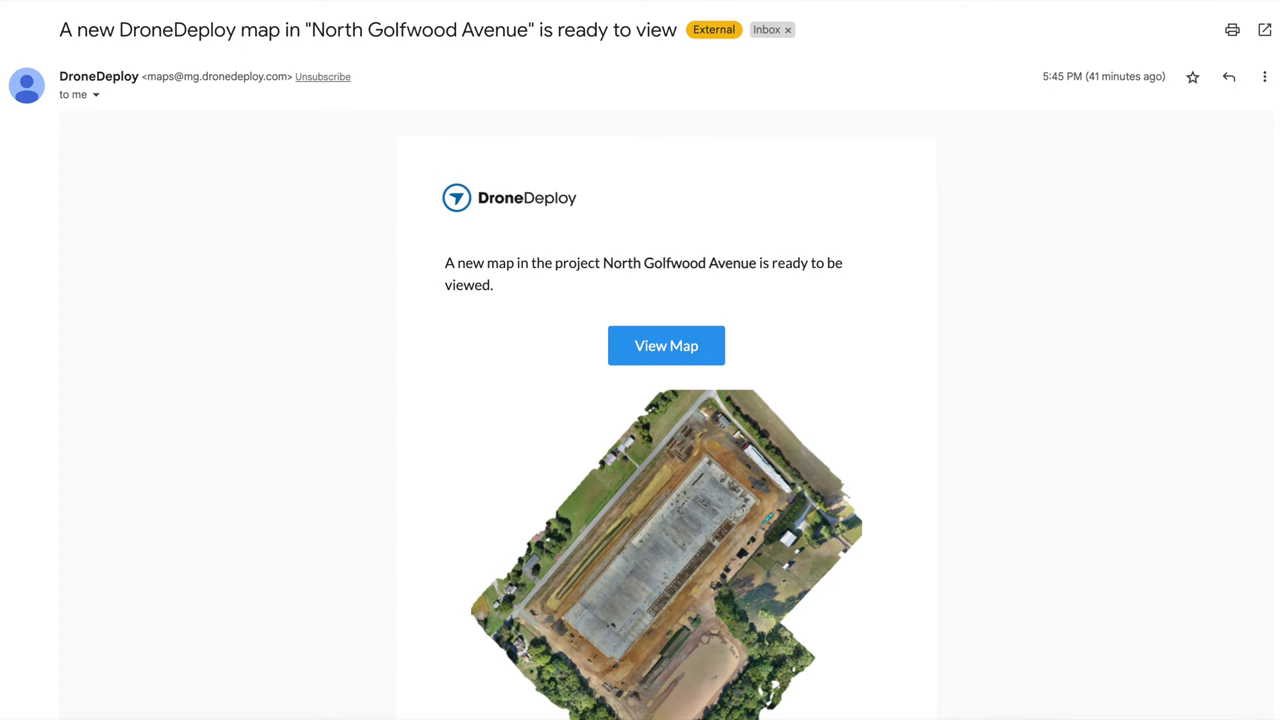
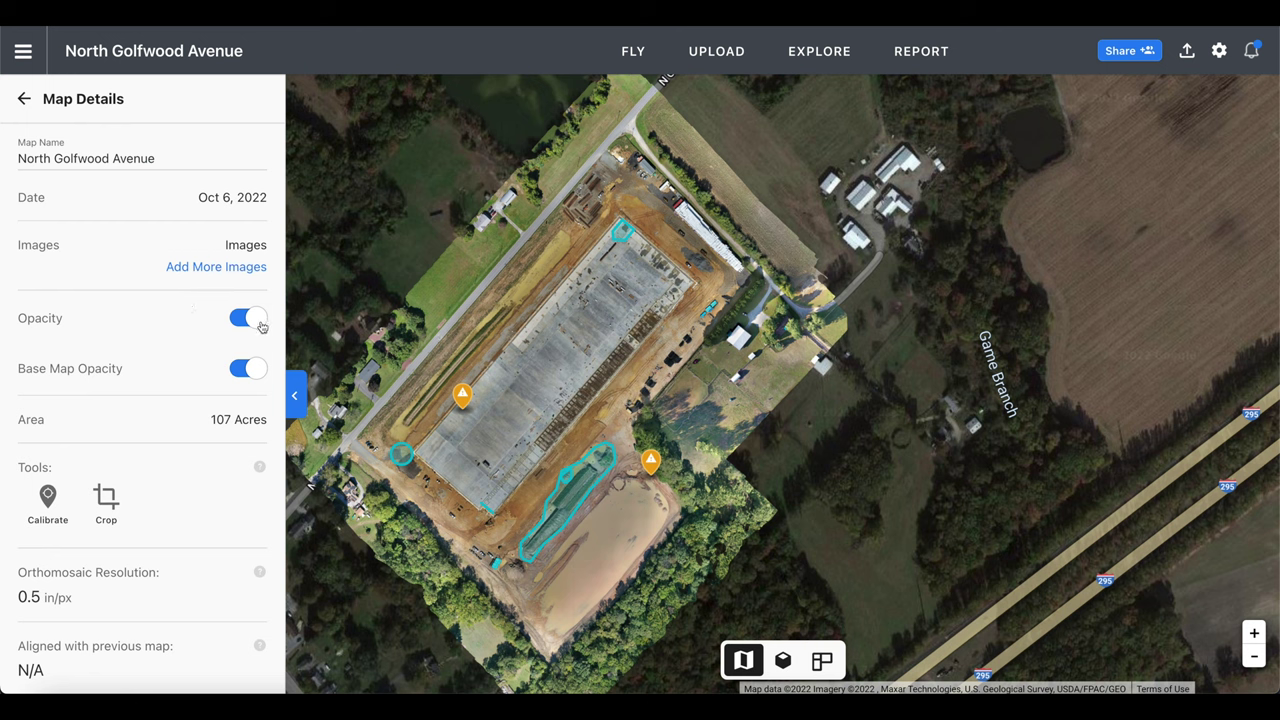
- Hide and restore the drone map, and do the same with the base map, to compare the two
left_click(256, 322)
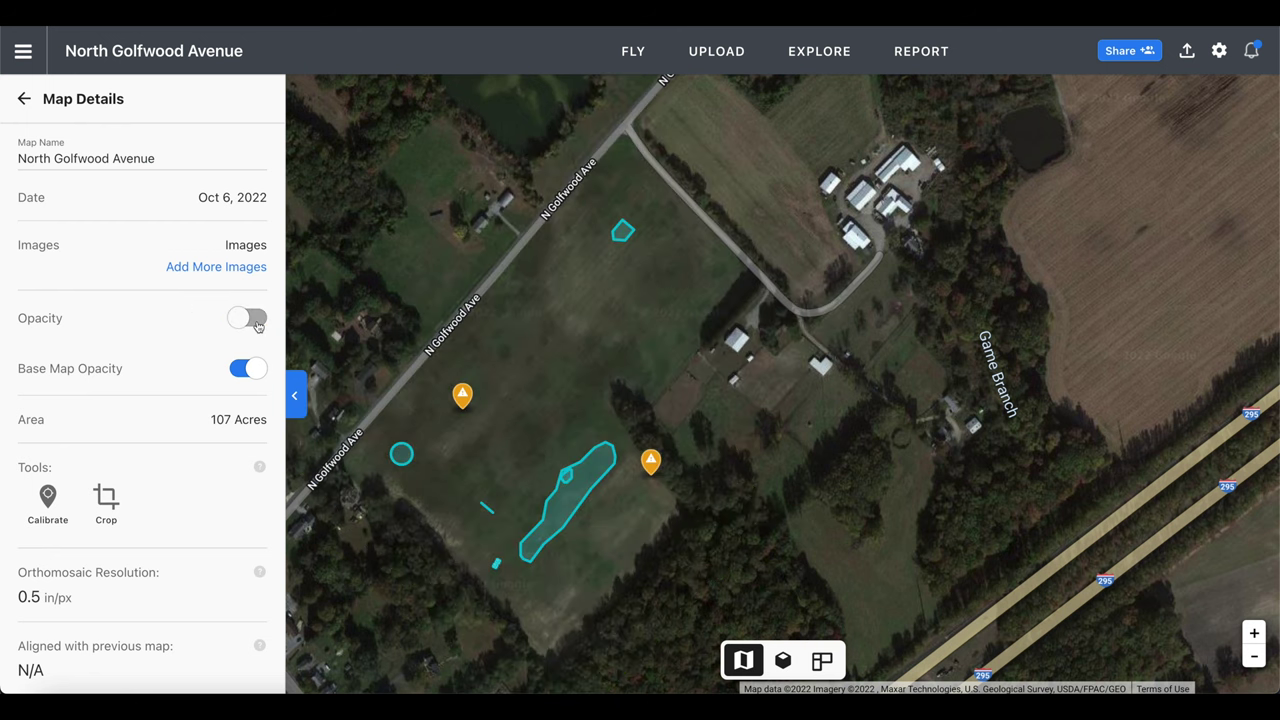
left_click(256, 322)
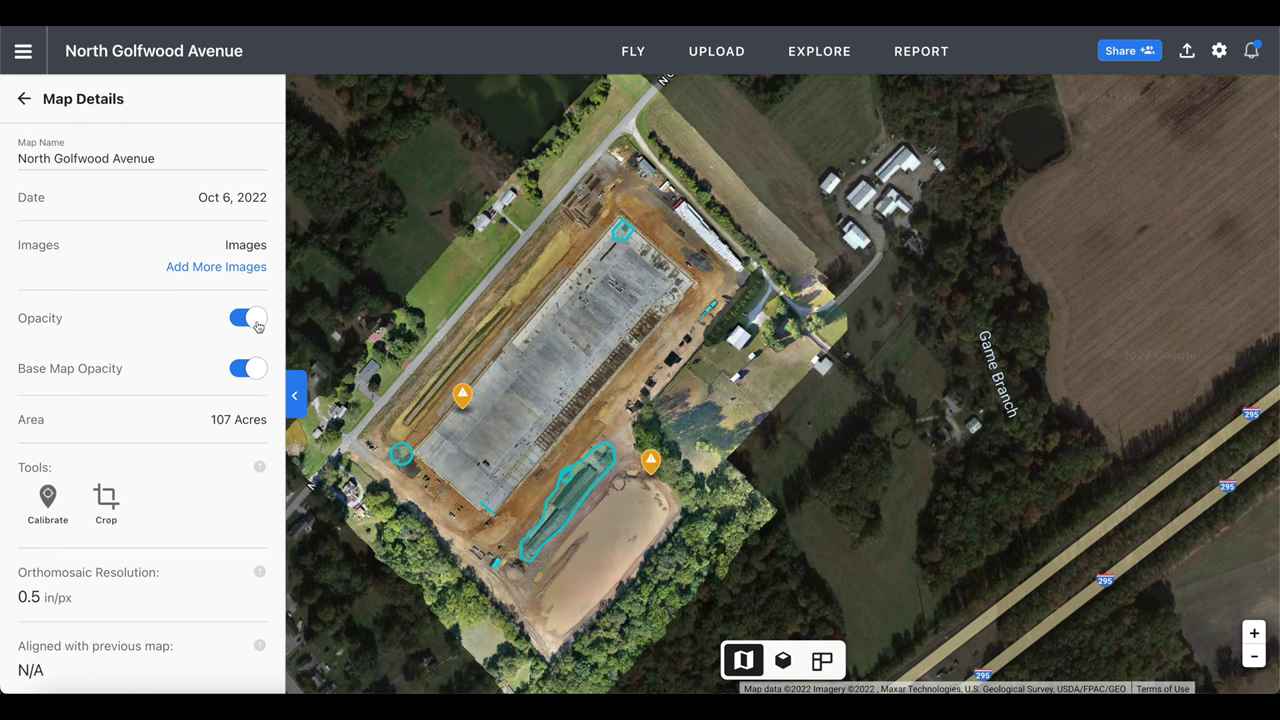
left_click(256, 372)
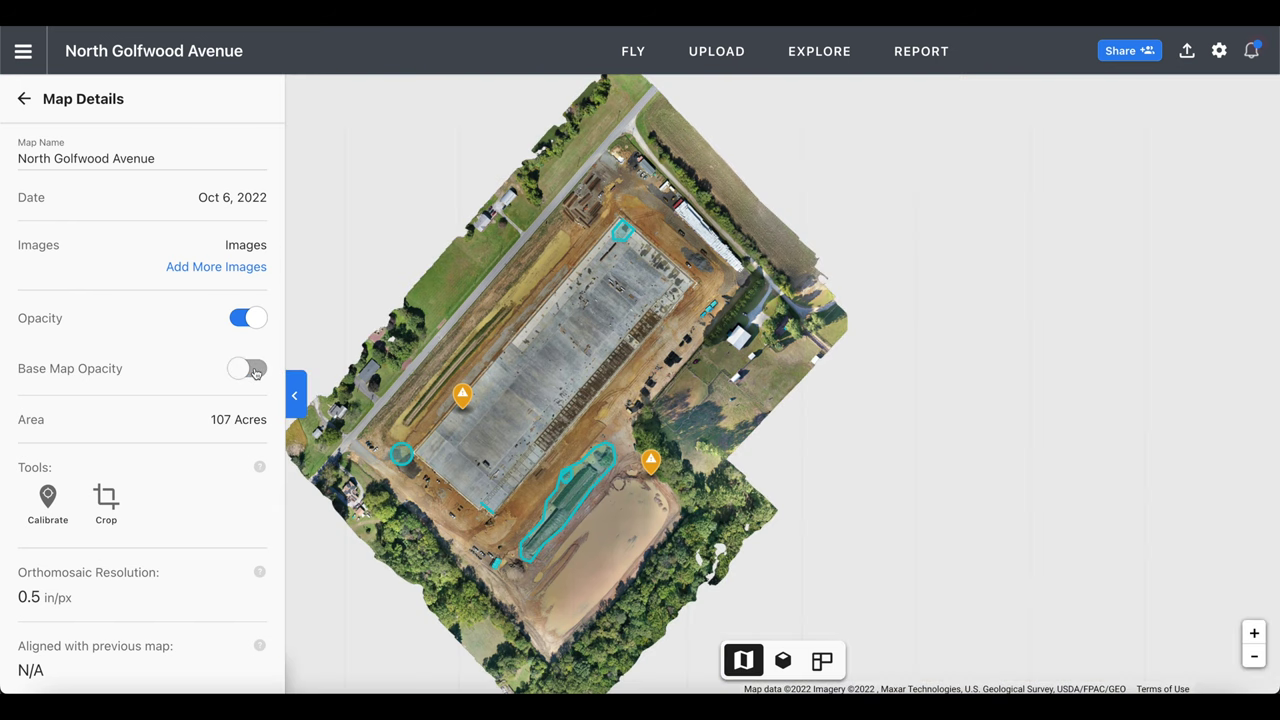
left_click(256, 372)
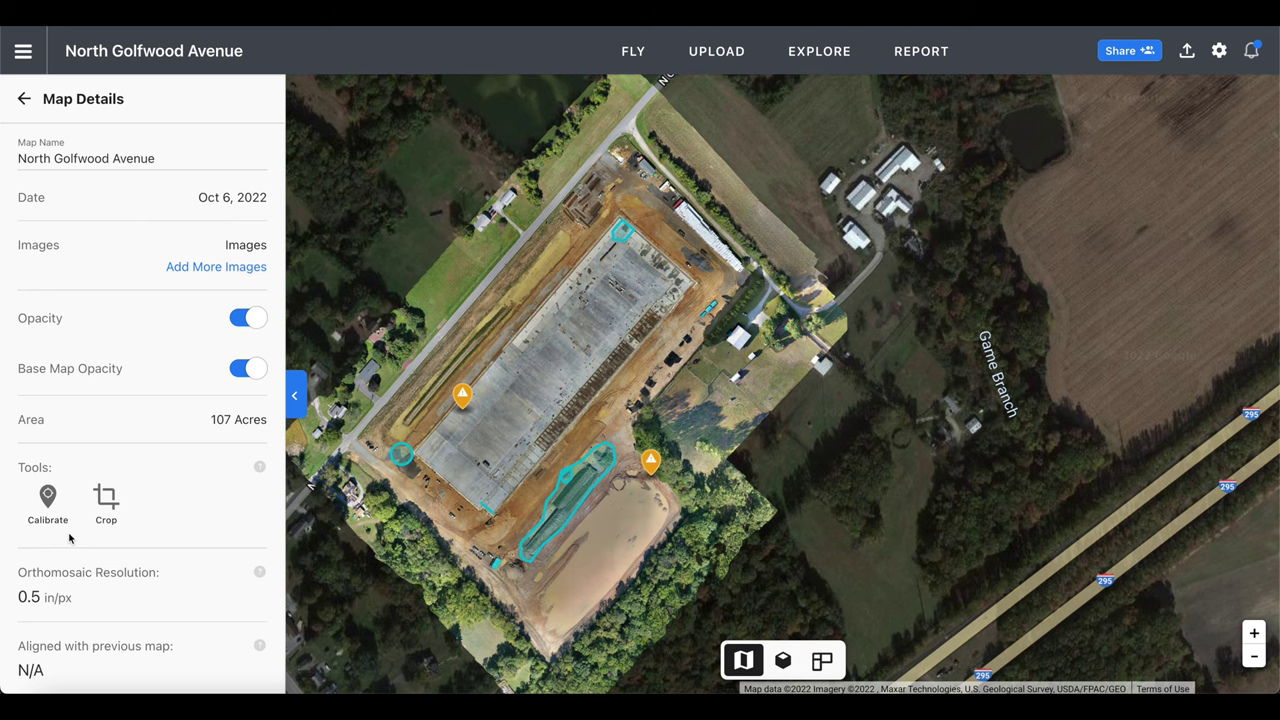
- Calibrate the map at the center of ground target 3 near the landing pad with a custom elevation of 20 ft
scroll(627, 468, "up", 4)
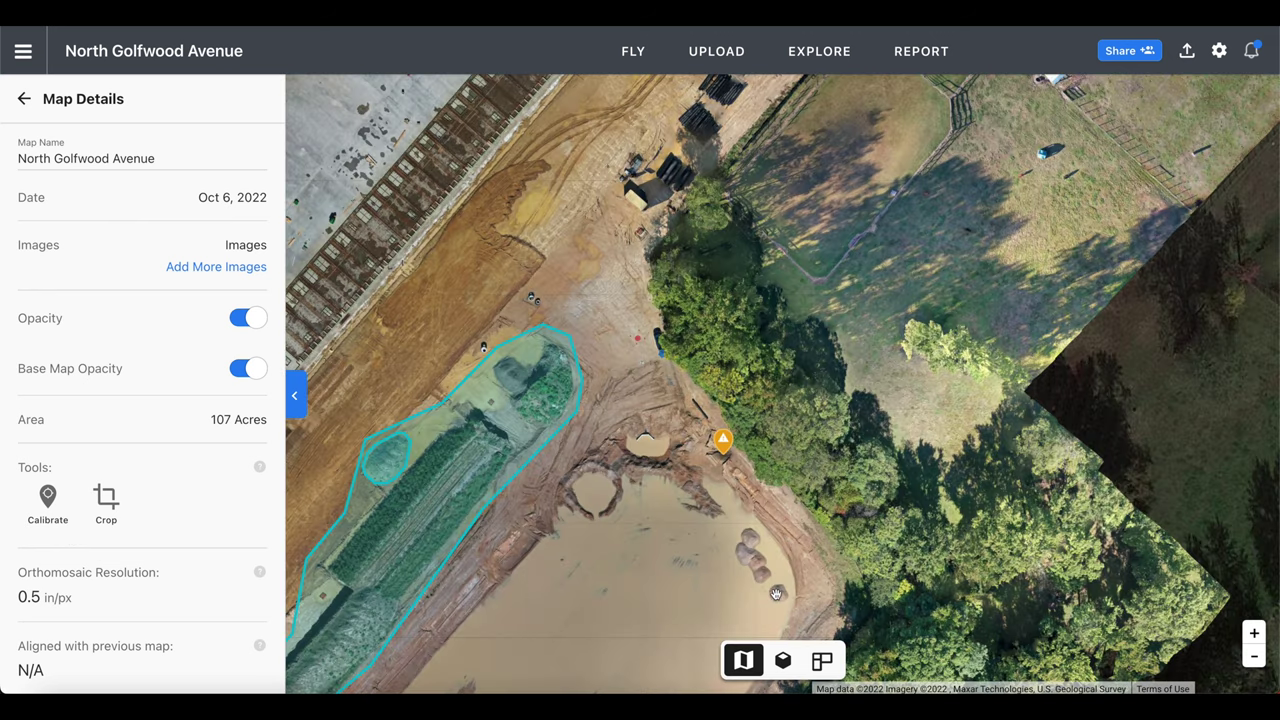
left_click(1252, 634)
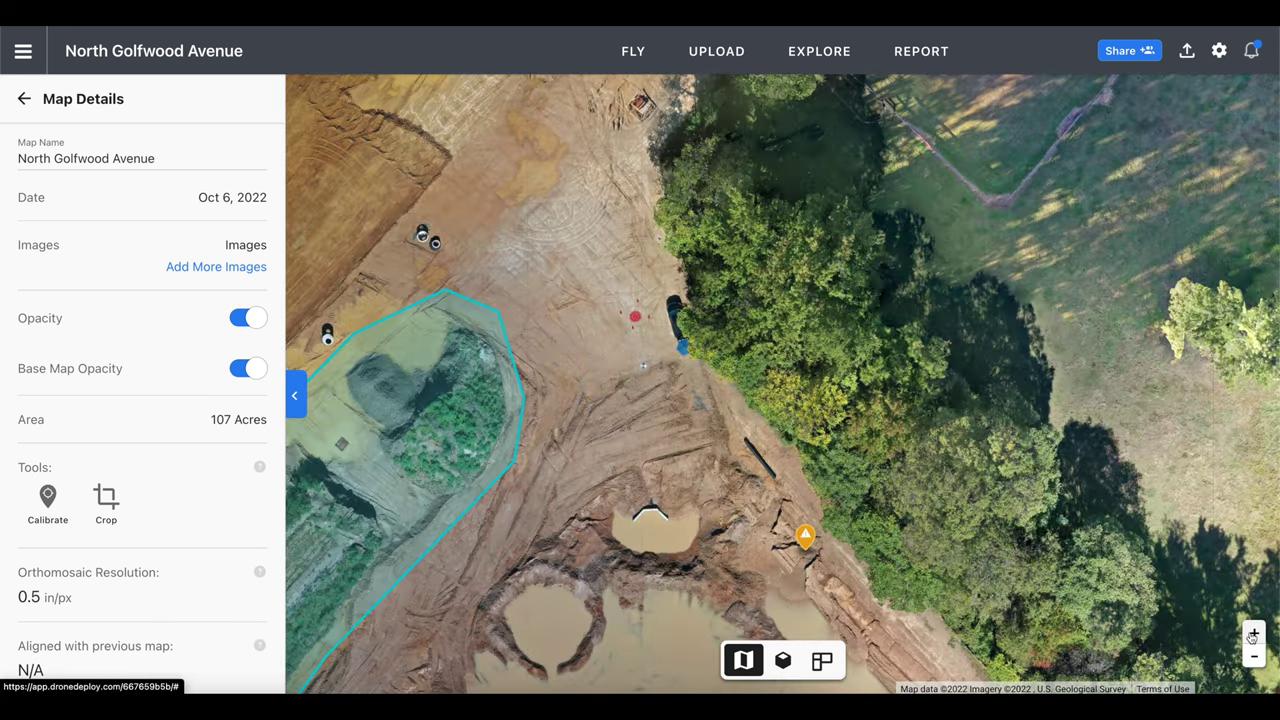
left_click(1252, 635)
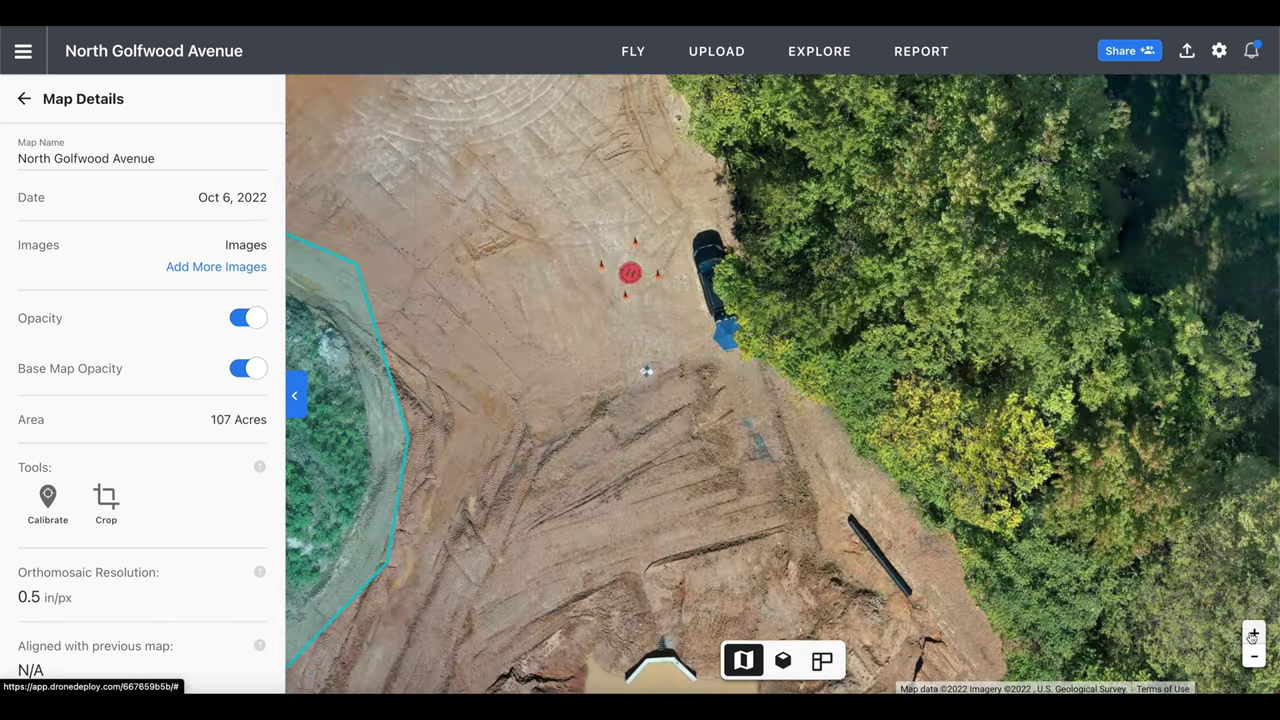
left_click(1252, 635)
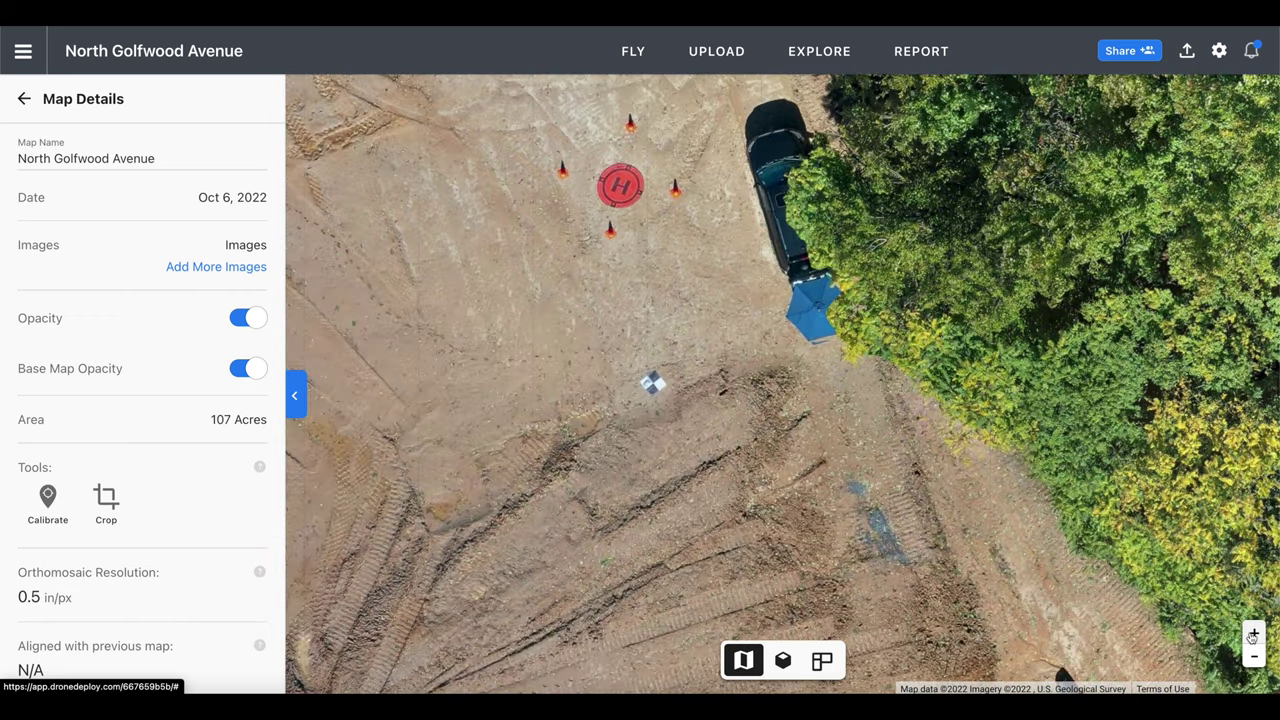
left_click(1252, 635)
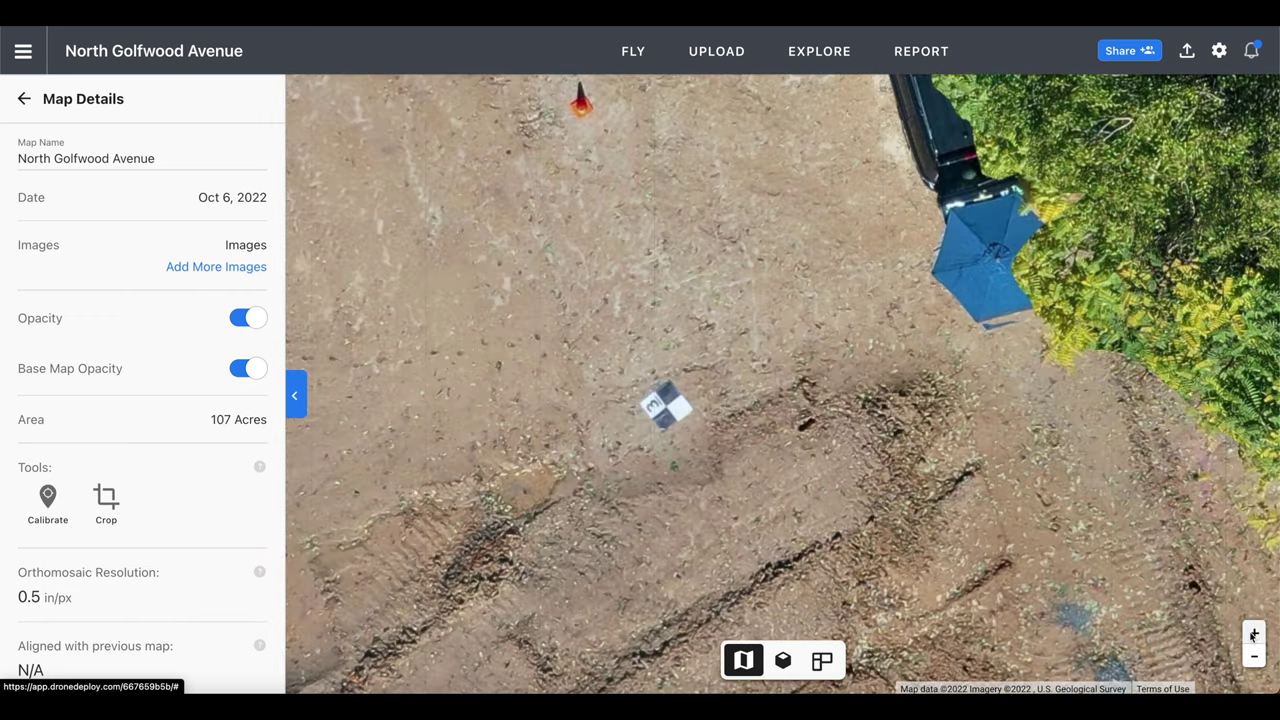
left_click(1252, 635)
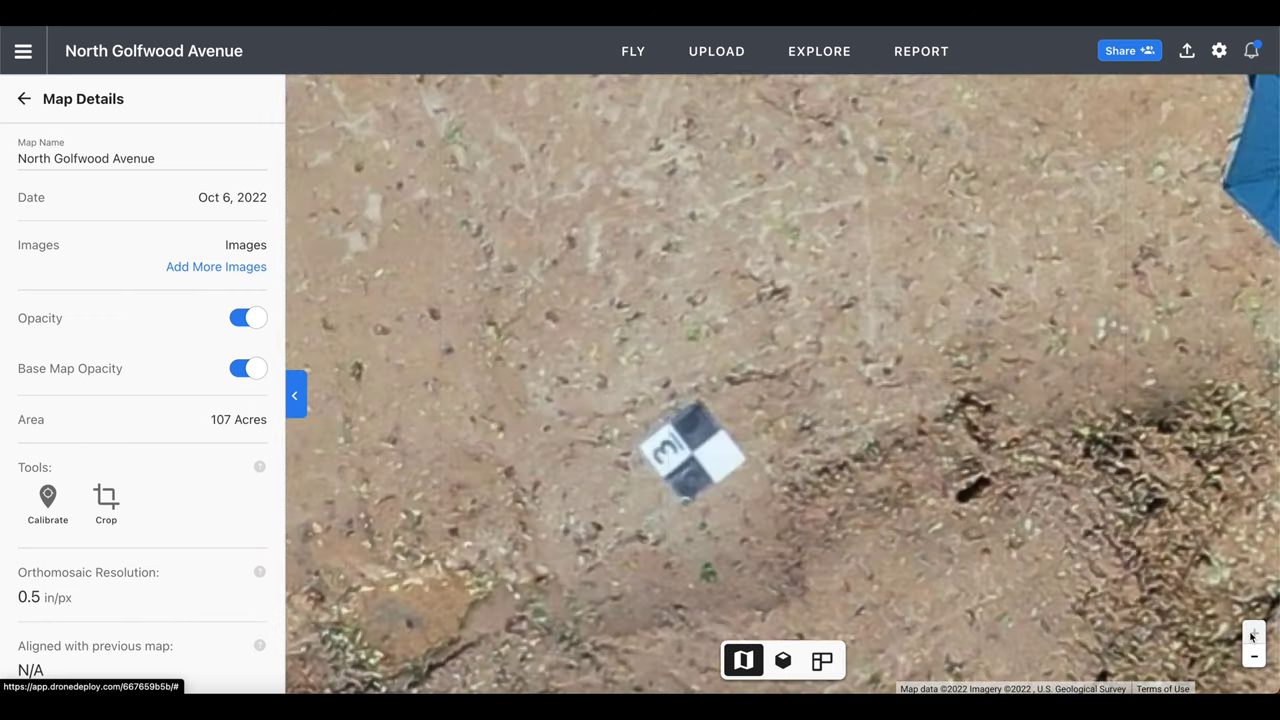
left_click(47, 500)
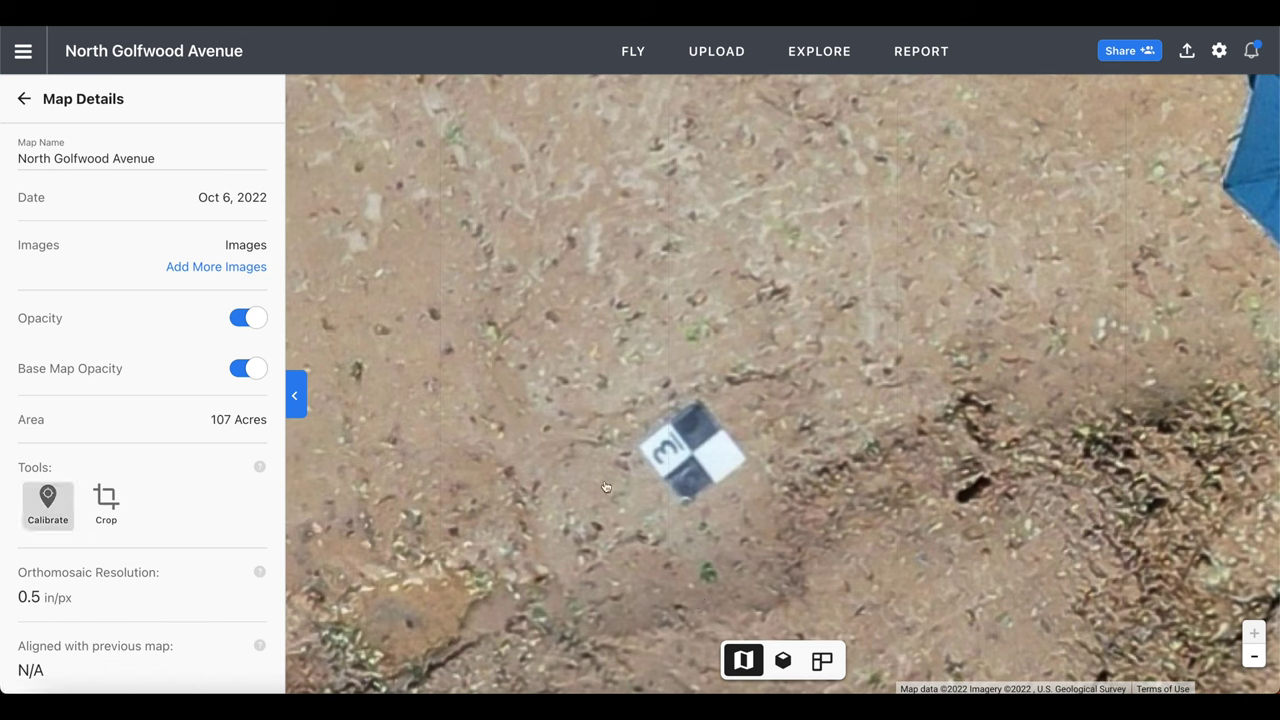
left_click(693, 455)
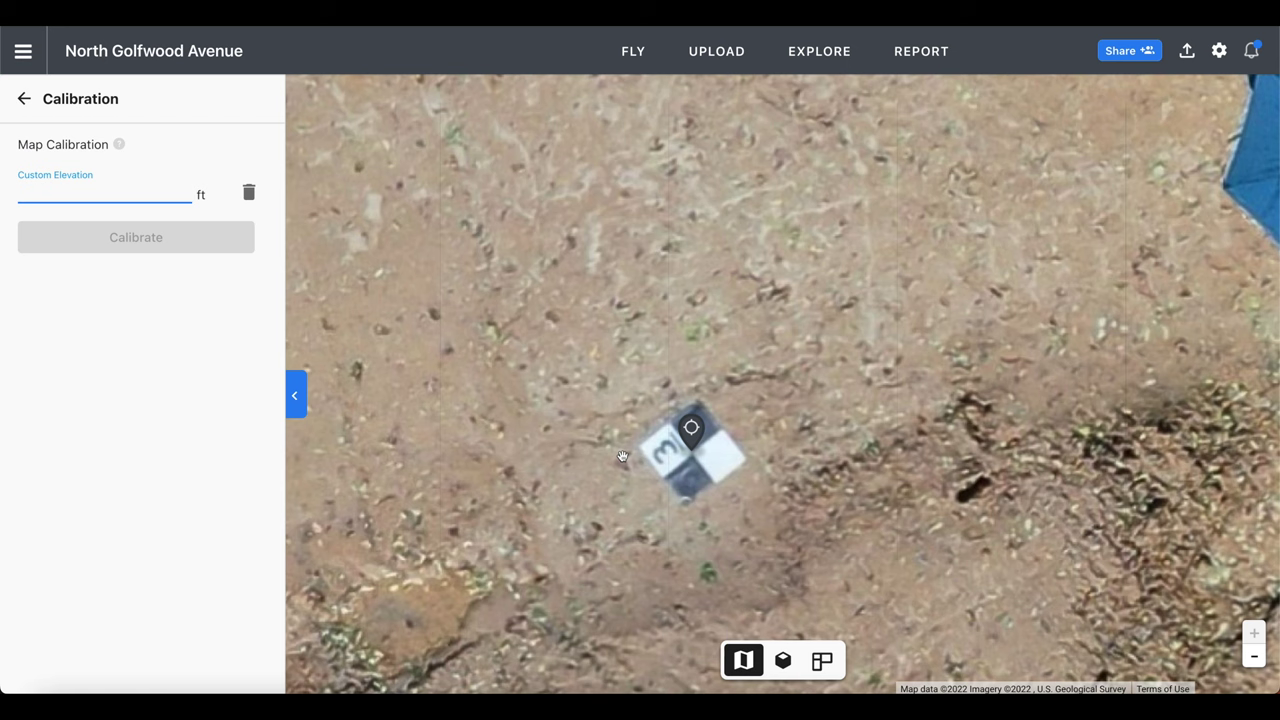
type("20")
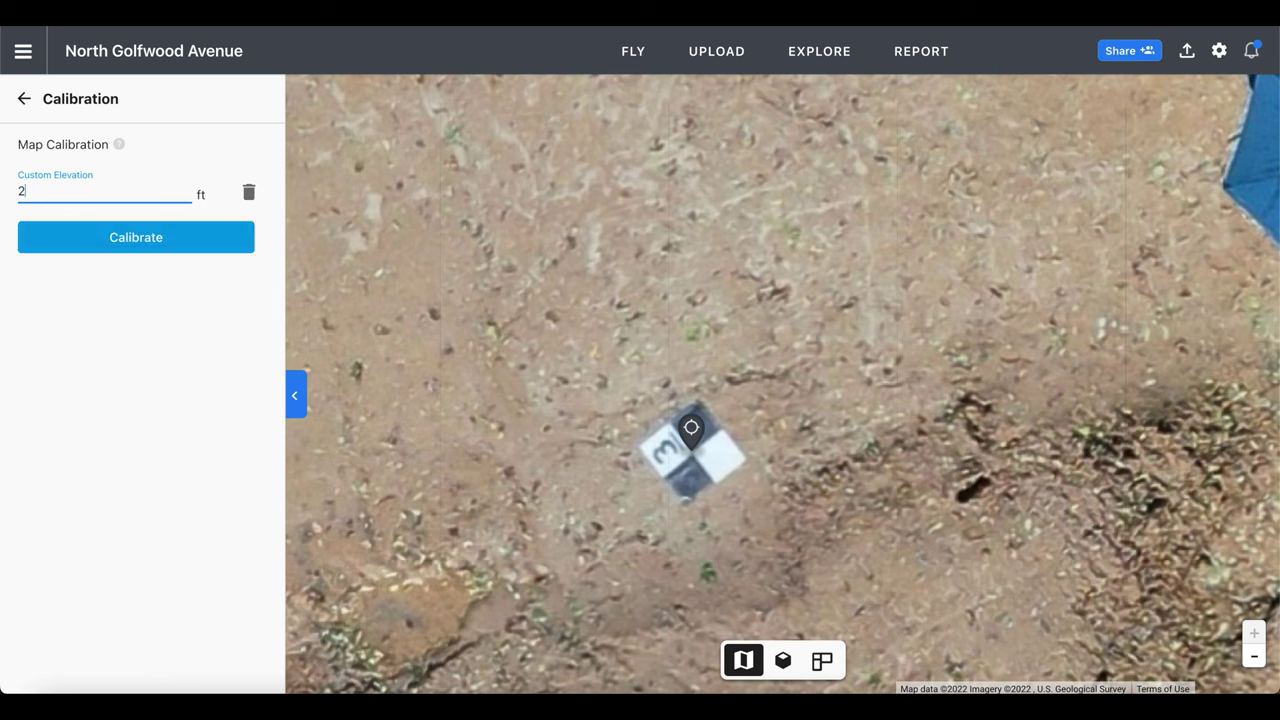
left_click(221, 246)
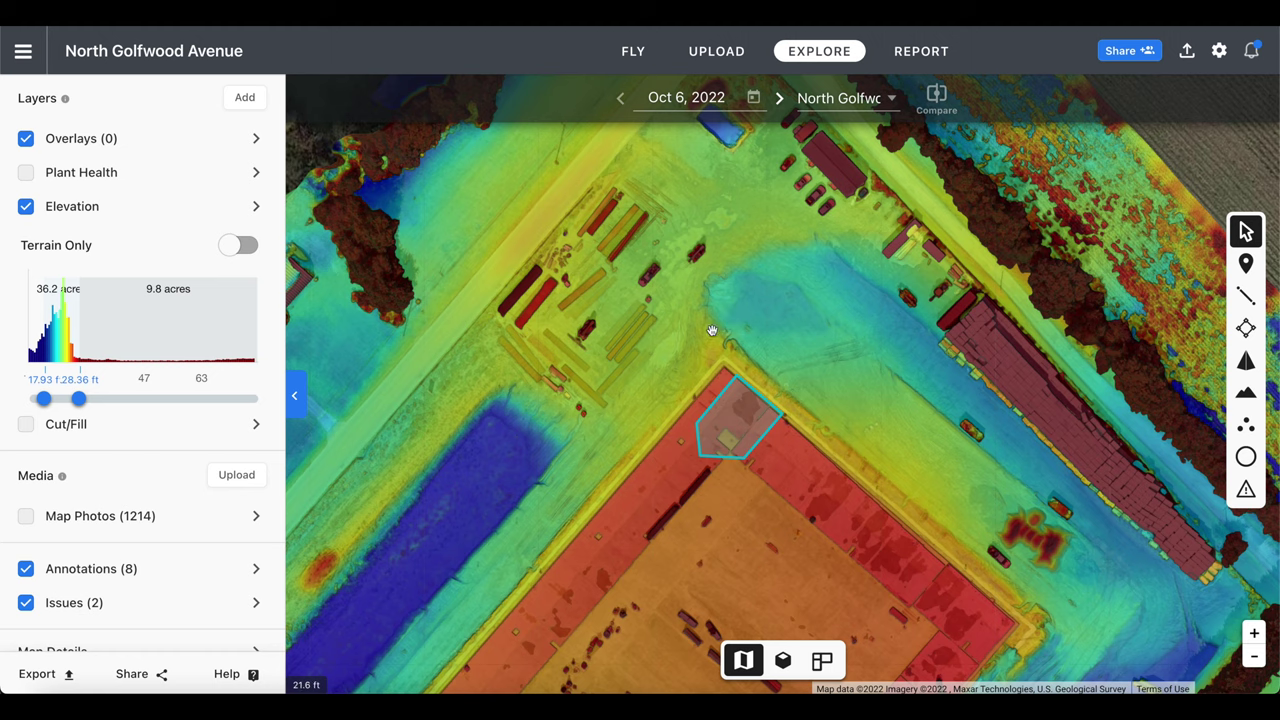
- Examine the Elevation layer across the slab, the long trench beside the road, and the material stacks along the slab's eastern side
left_click_drag(716, 332, 908, 165)
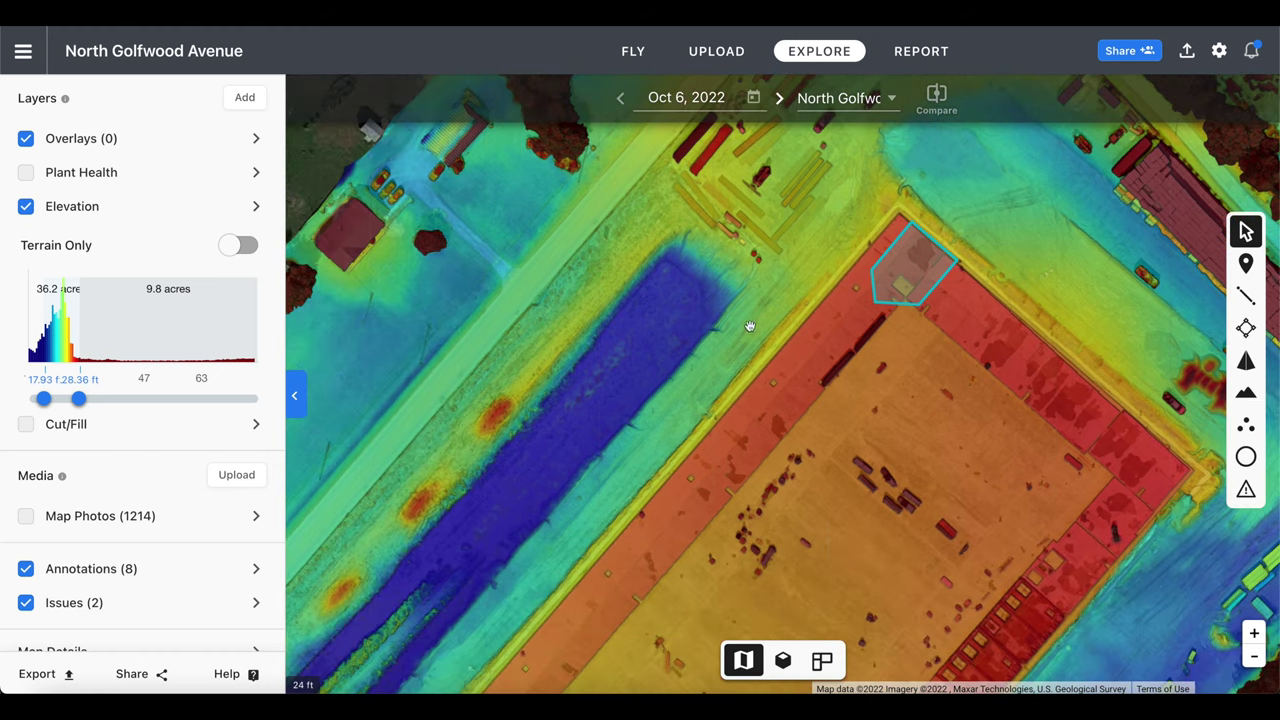
left_click_drag(777, 187, 792, 125)
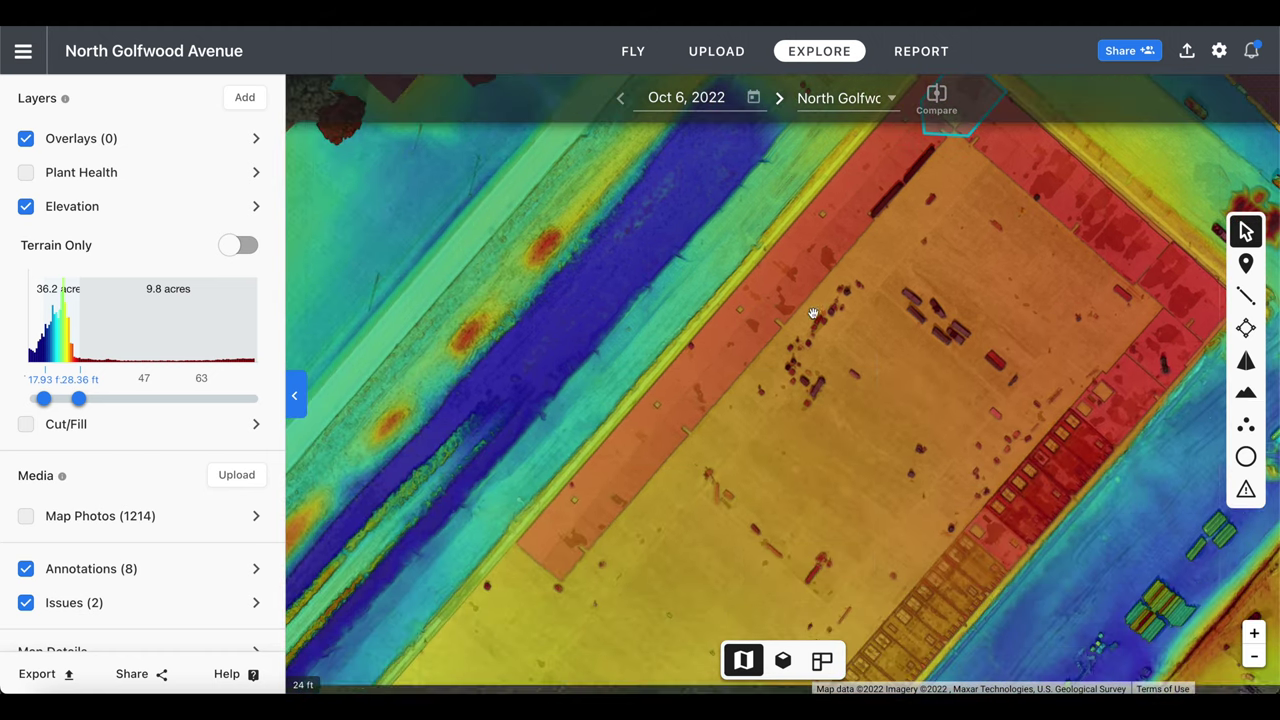
left_click_drag(814, 349, 703, 181)
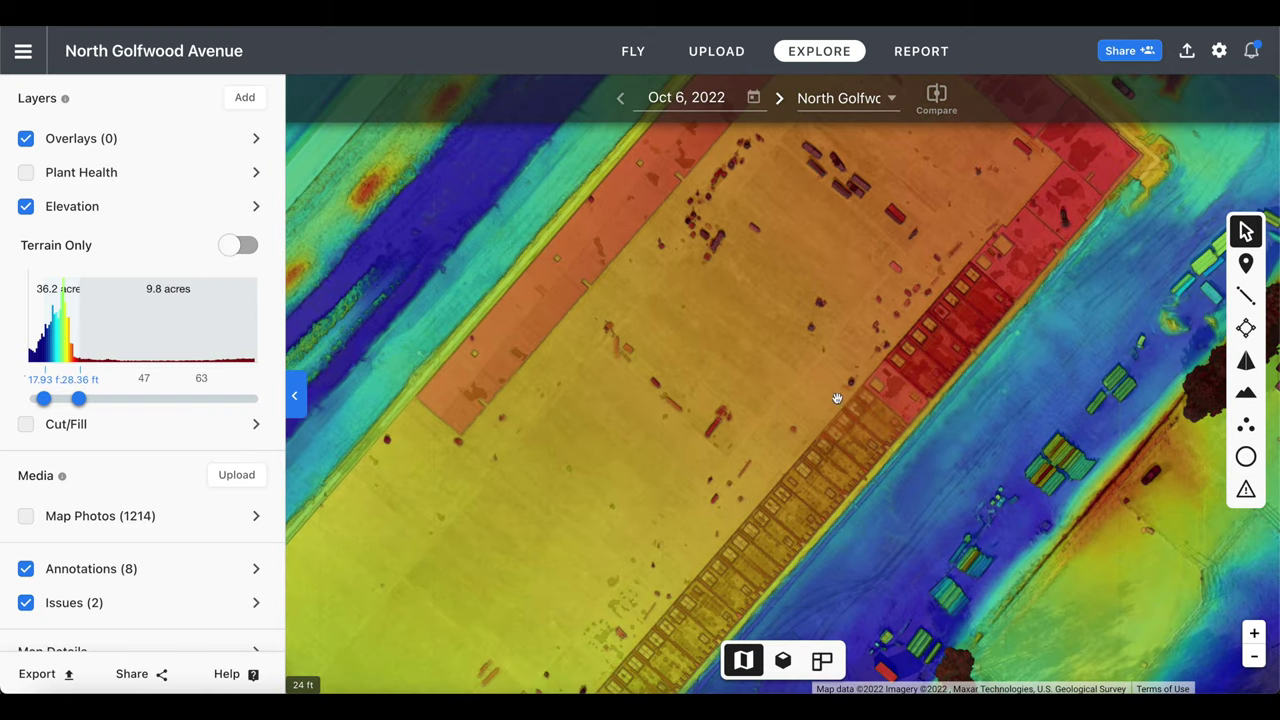
left_click_drag(837, 397, 760, 246)
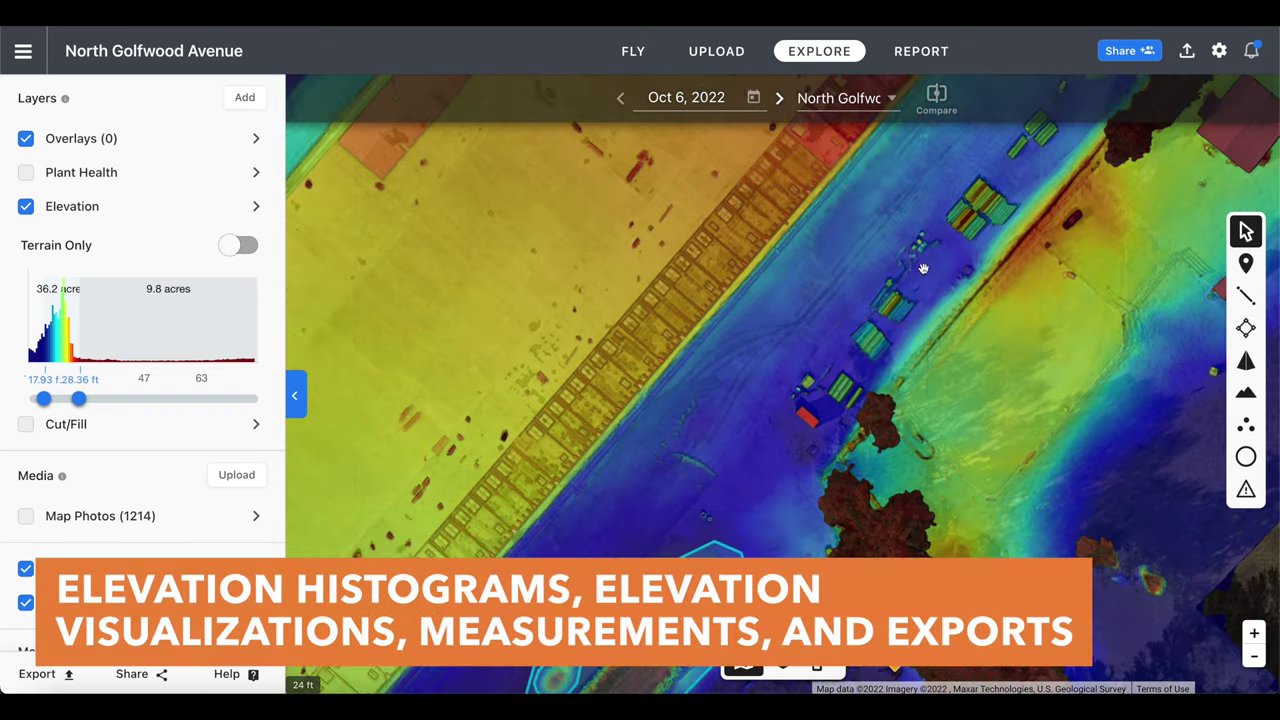
left_click_drag(849, 371, 910, 306)
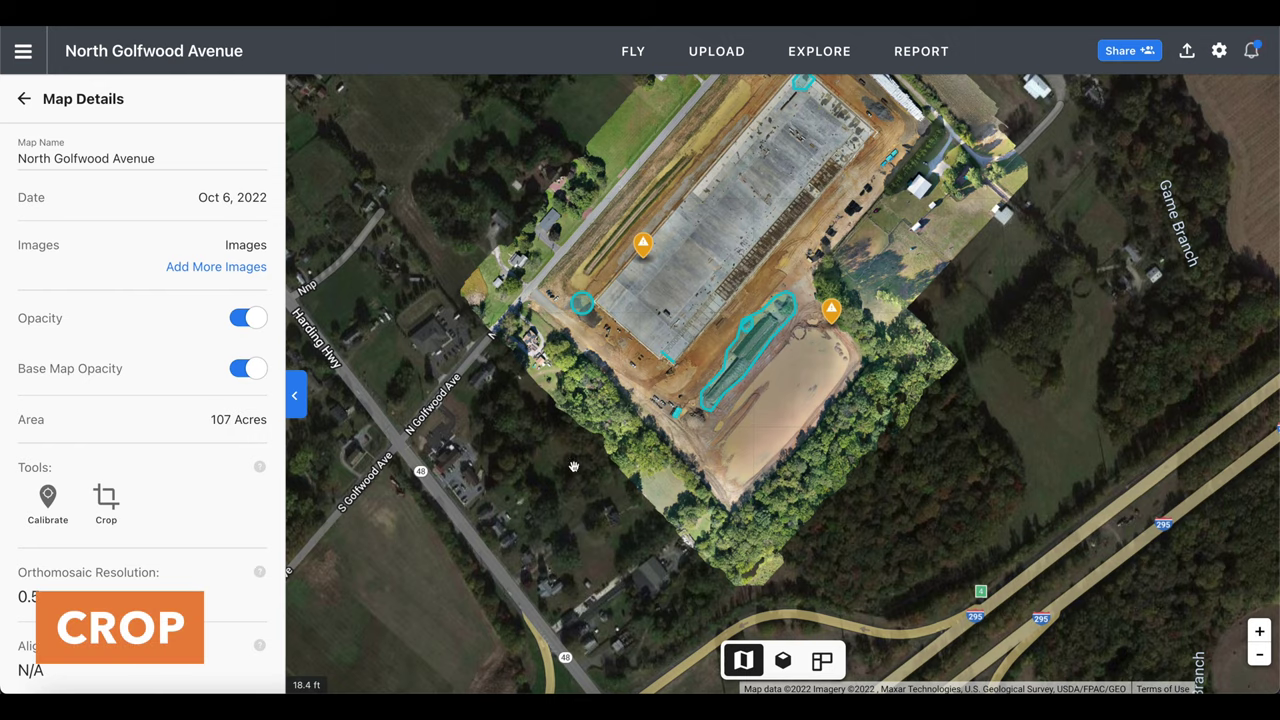
- Crop the map to the construction site's outline, and readjust the southwestern edge of the crop boundary
scroll(598, 445, "up", 5)
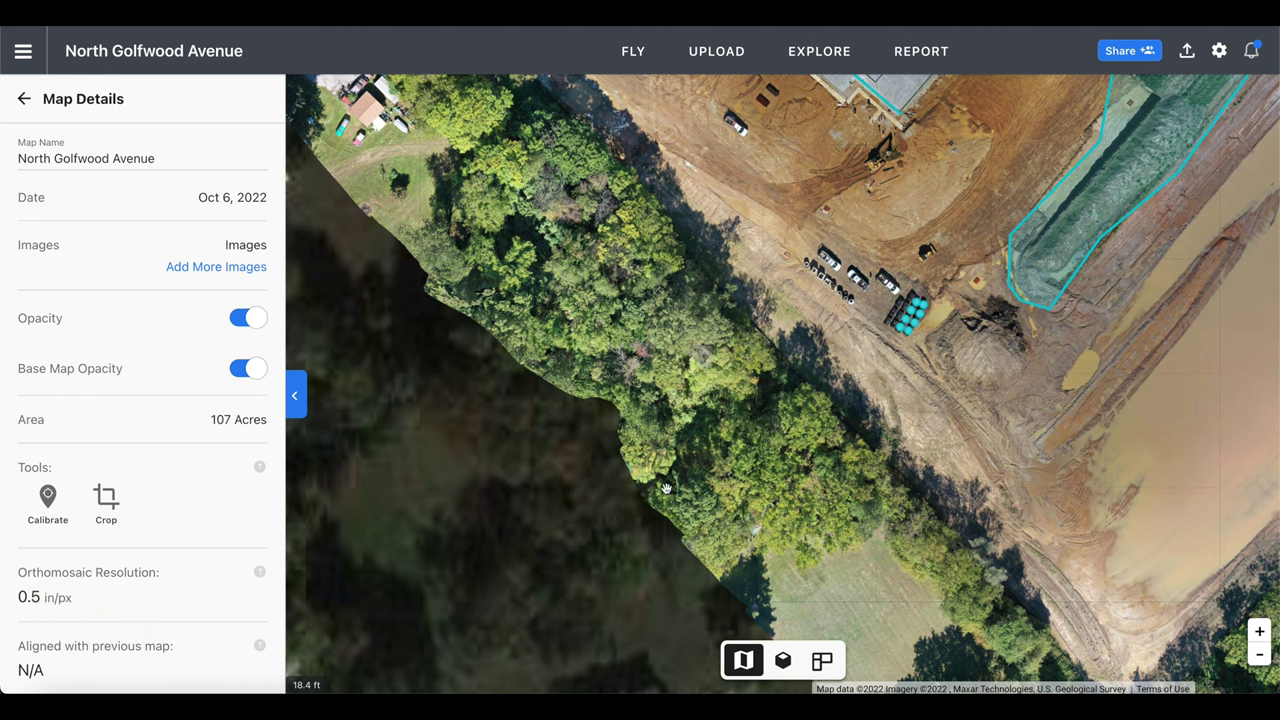
scroll(726, 572, "down", 5)
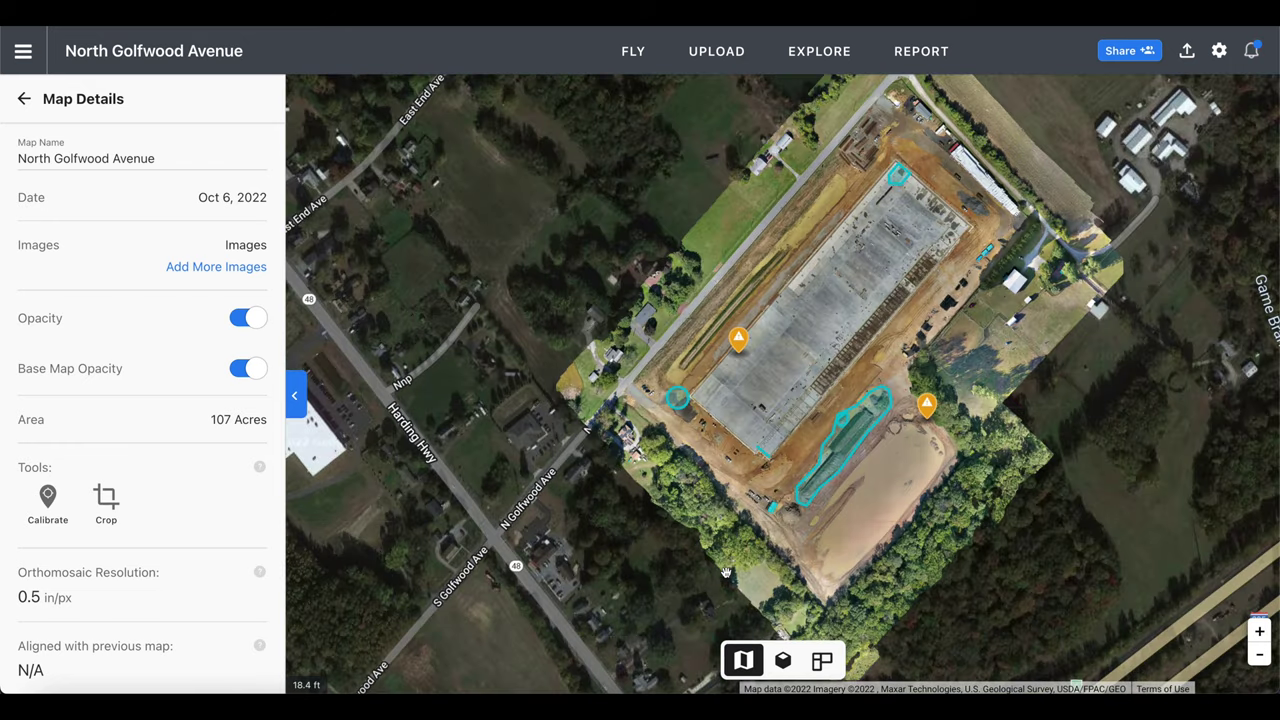
left_click_drag(748, 541, 726, 541)
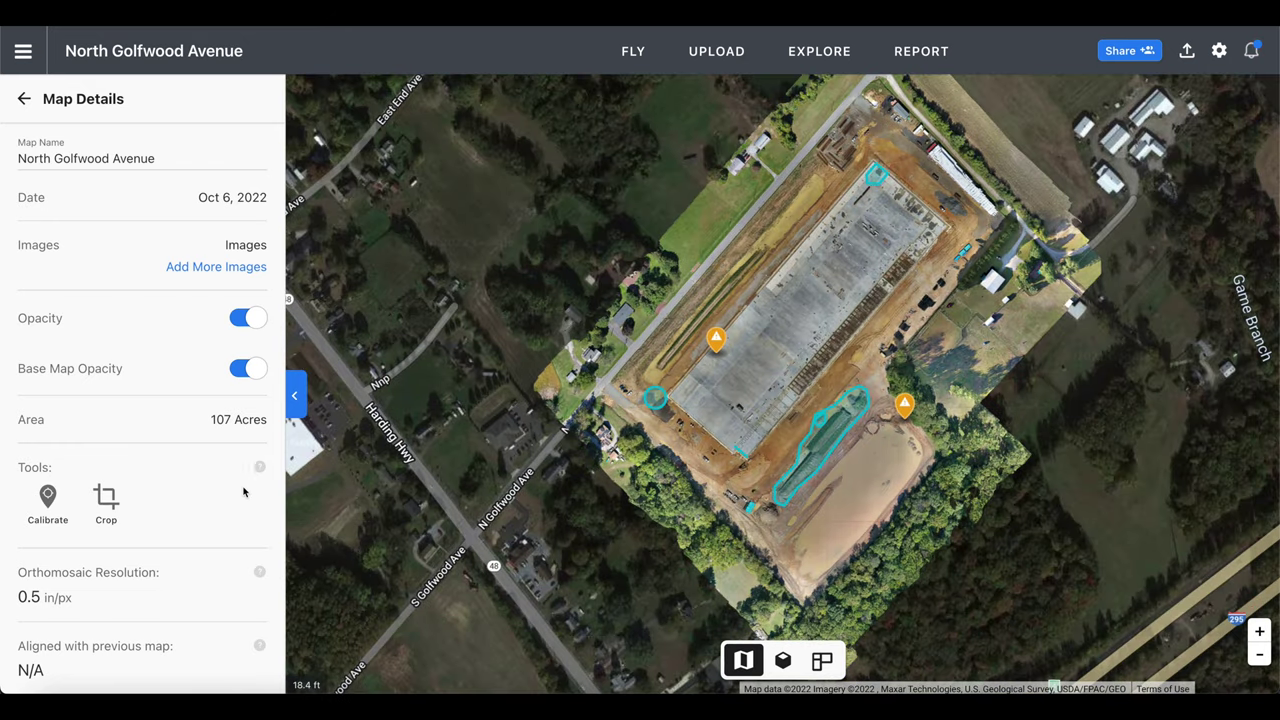
left_click(118, 508)
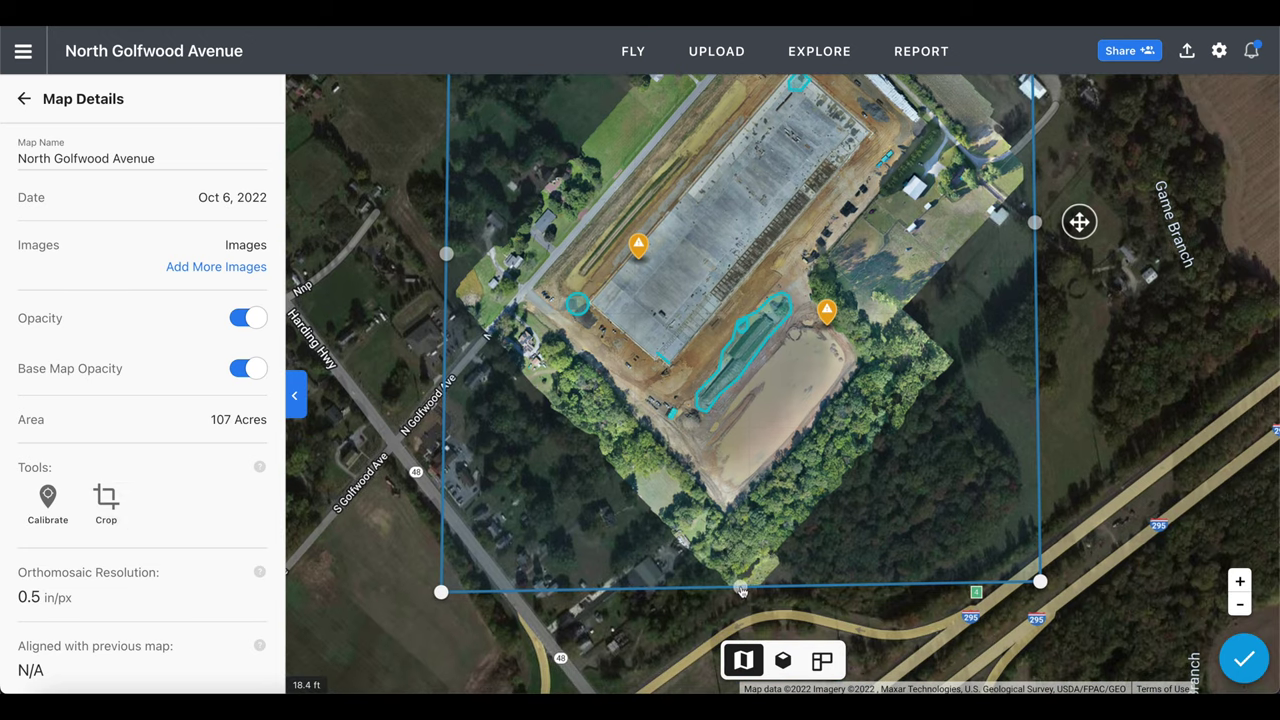
left_click_drag(740, 589, 738, 560)
left_click_drag(1040, 581, 921, 370)
left_click_drag(1014, 123, 954, 178)
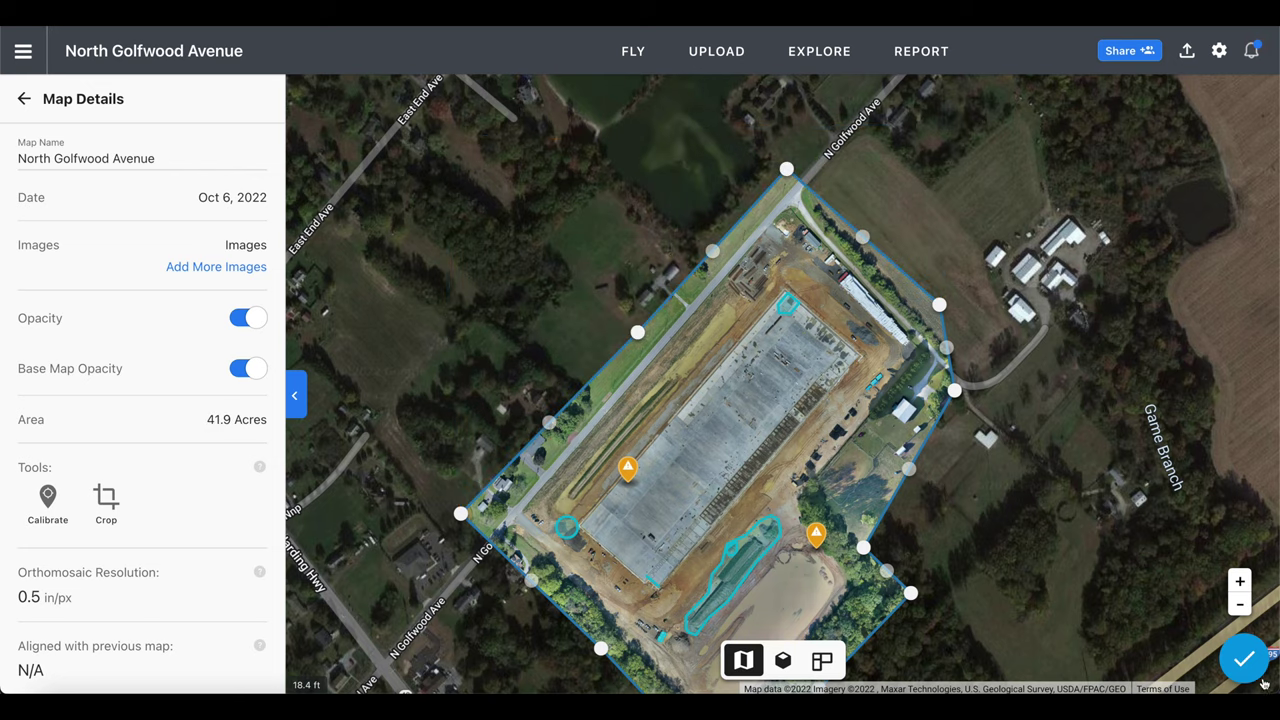
left_click(1242, 666)
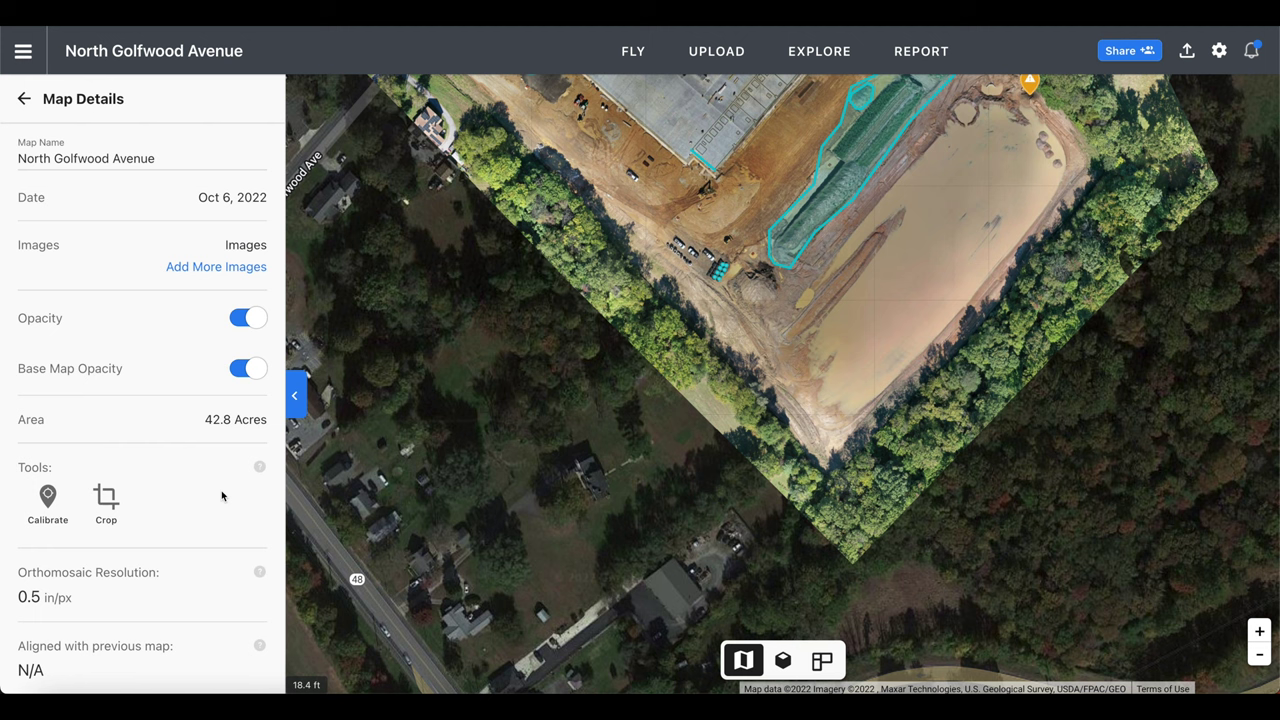
left_click(110, 505)
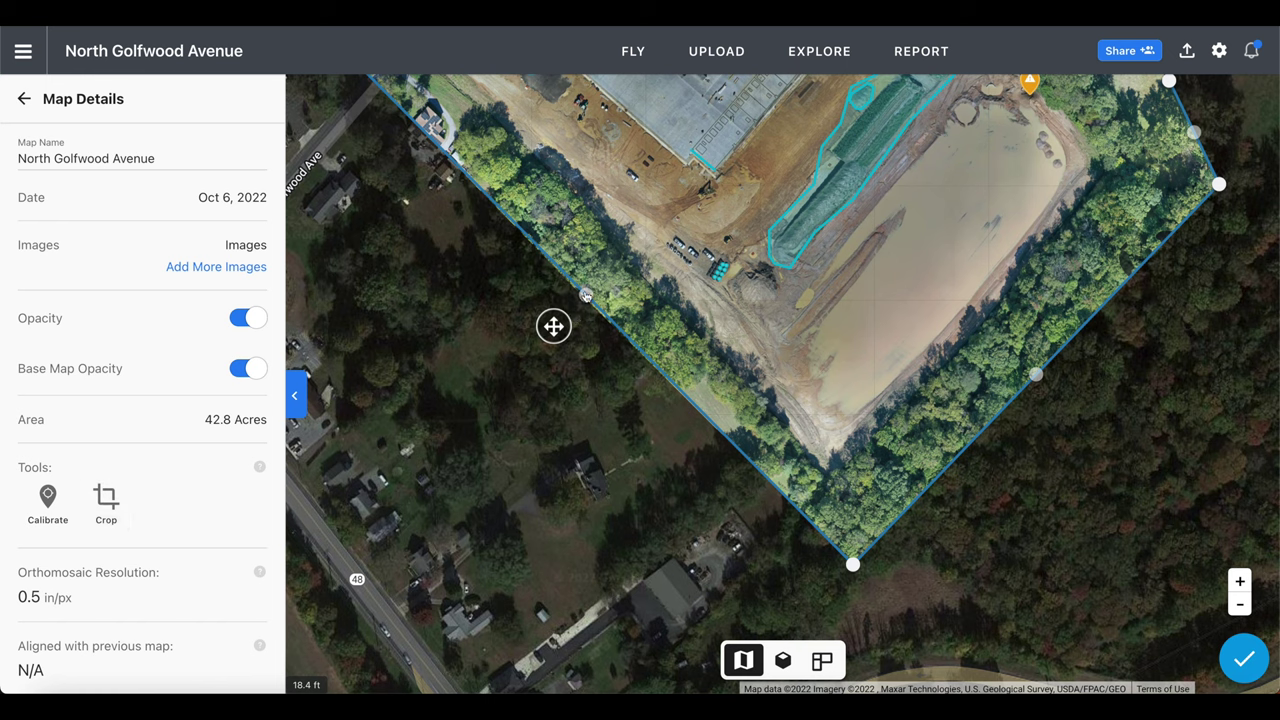
left_click_drag(585, 294, 429, 401)
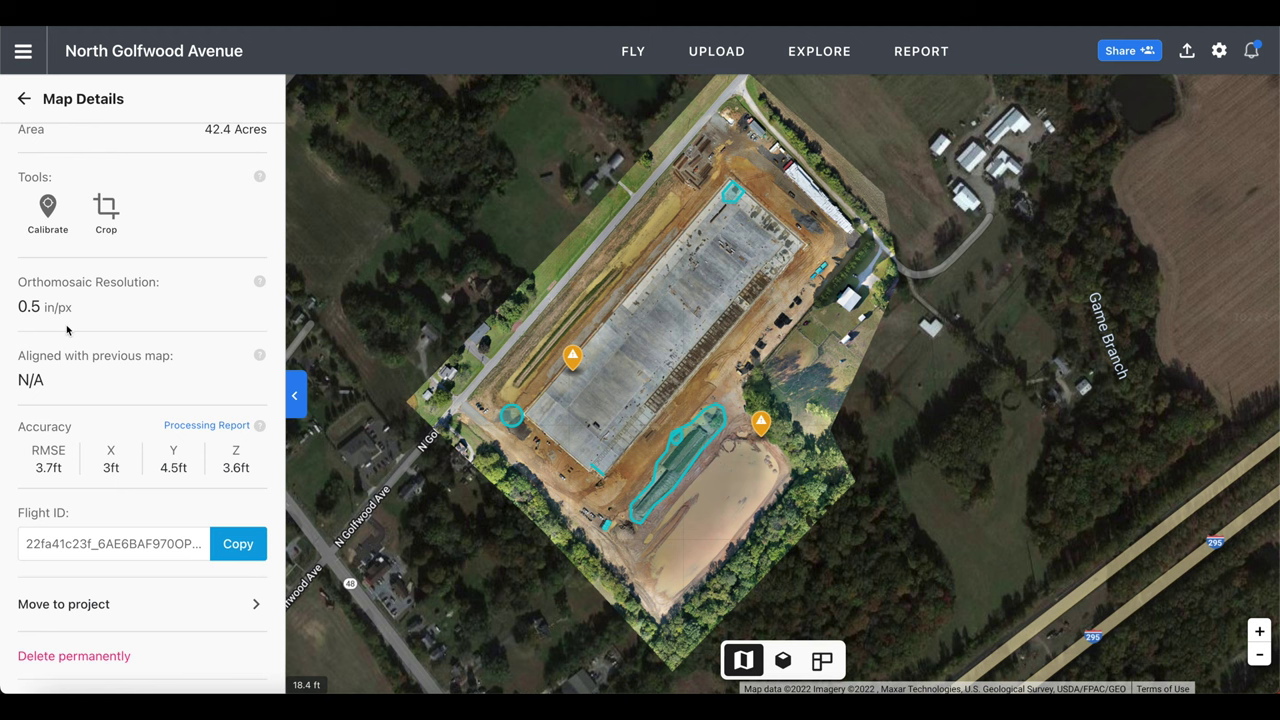
- Read the help notes on orthomosaic resolution and alignment with the previous map, and open the processing report
left_click(259, 284)
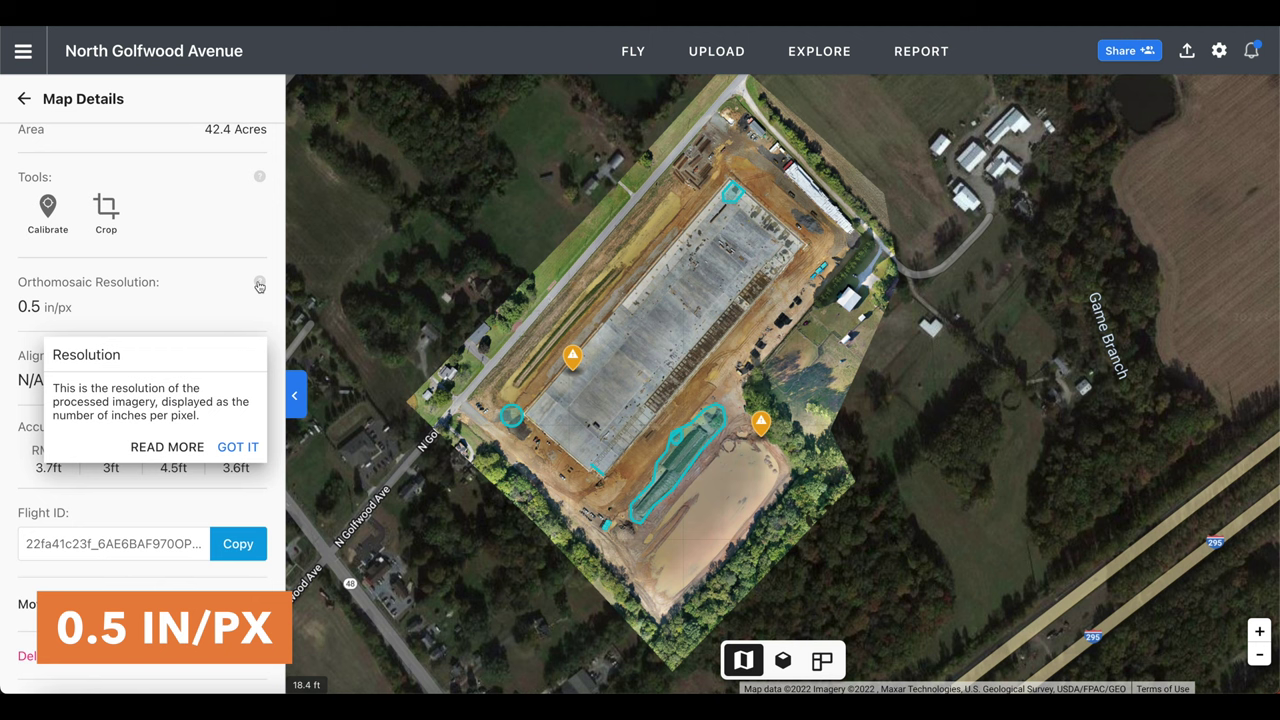
left_click(238, 447)
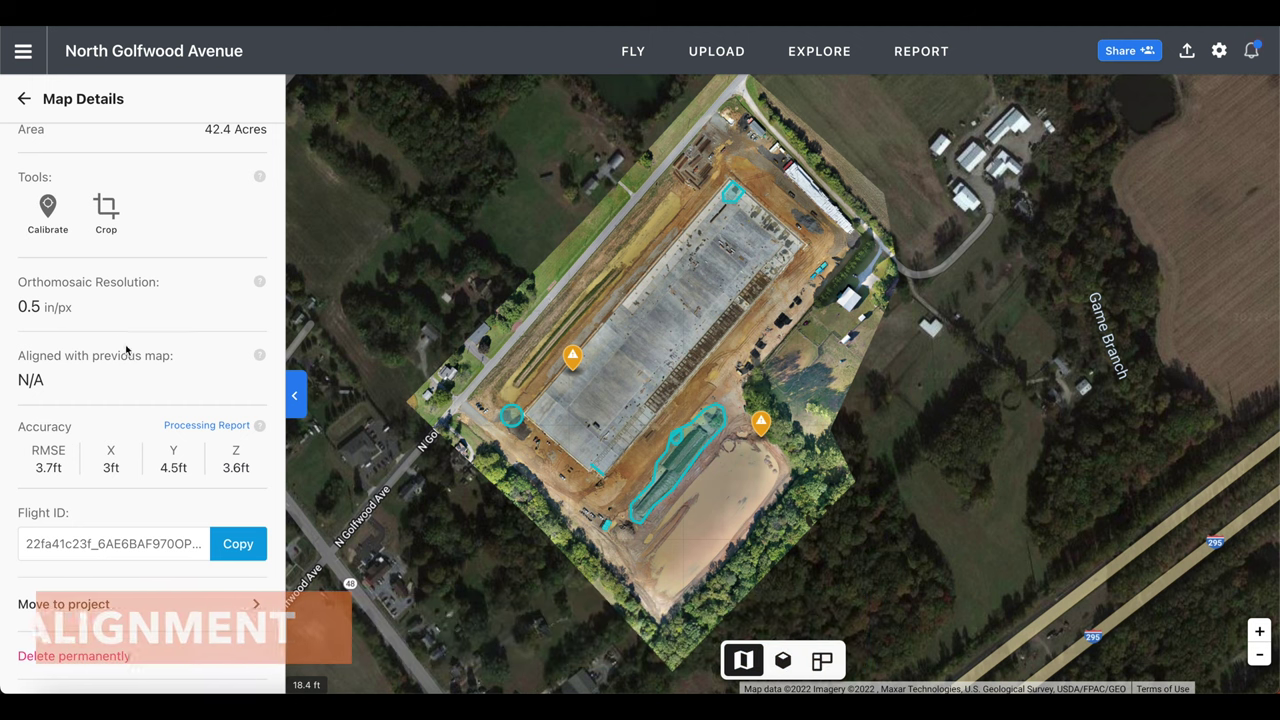
left_click(259, 357)
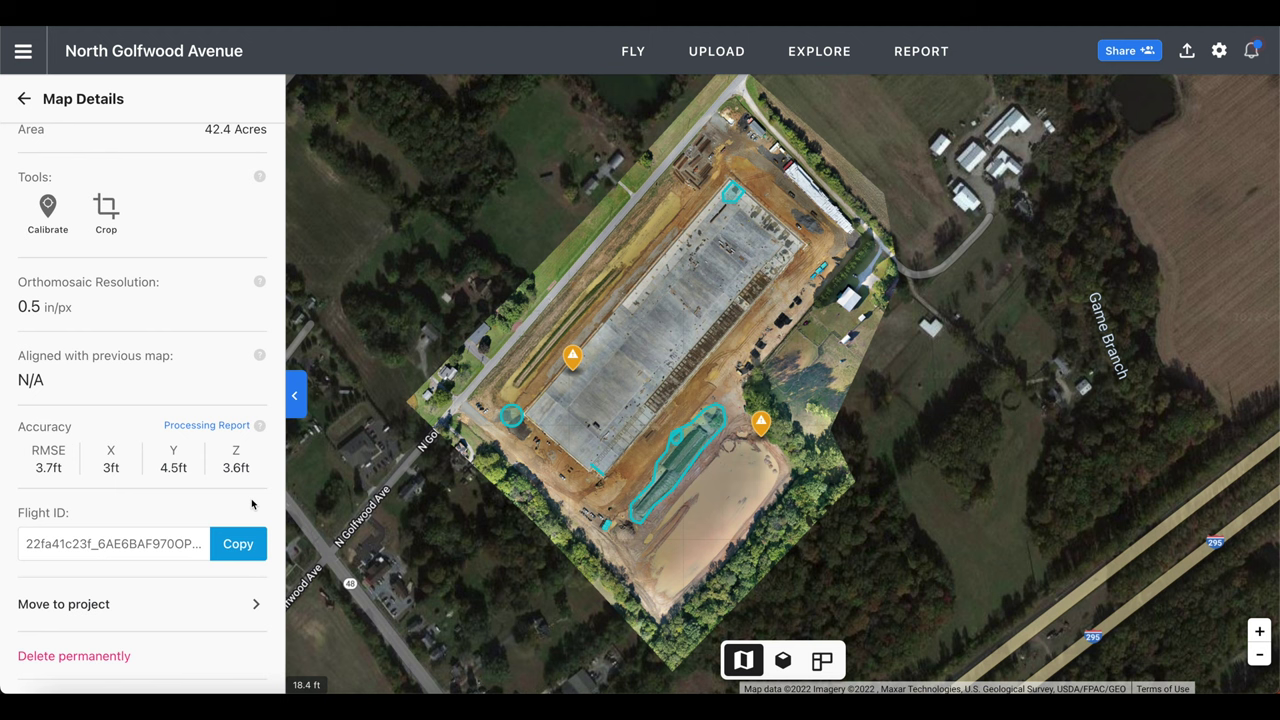
left_click(260, 357)
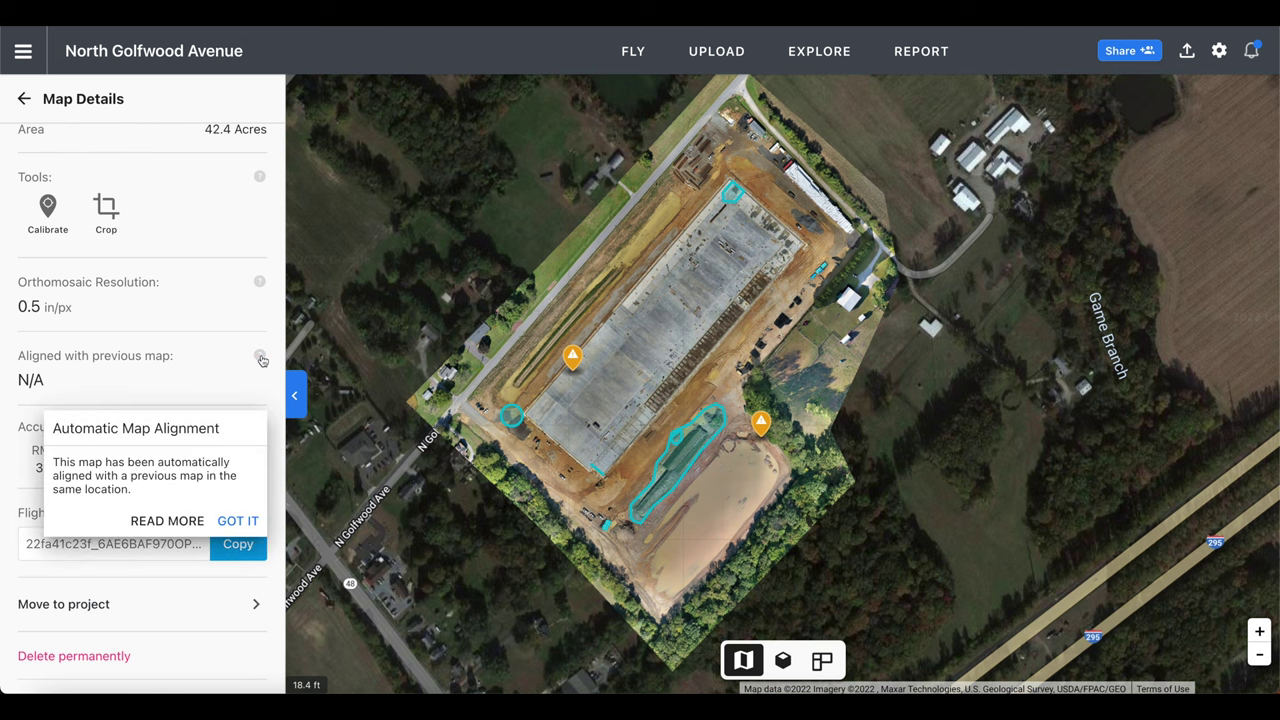
left_click(260, 357)
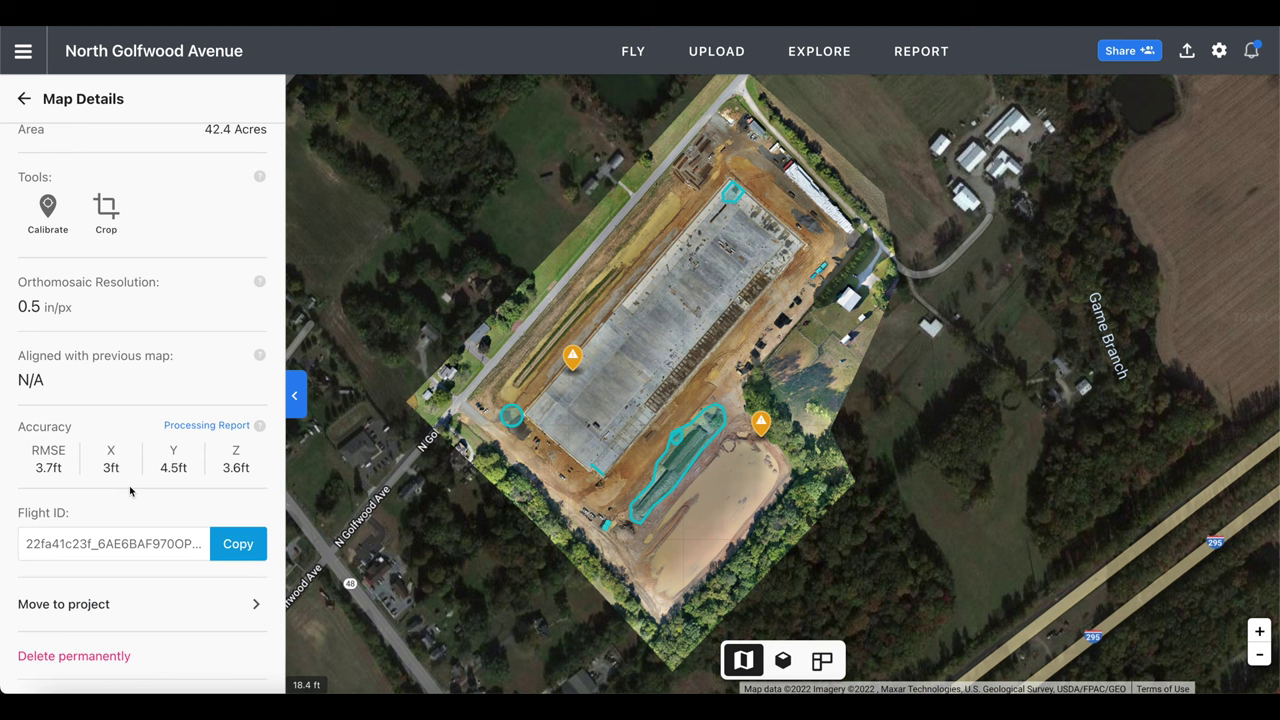
left_click(192, 428)
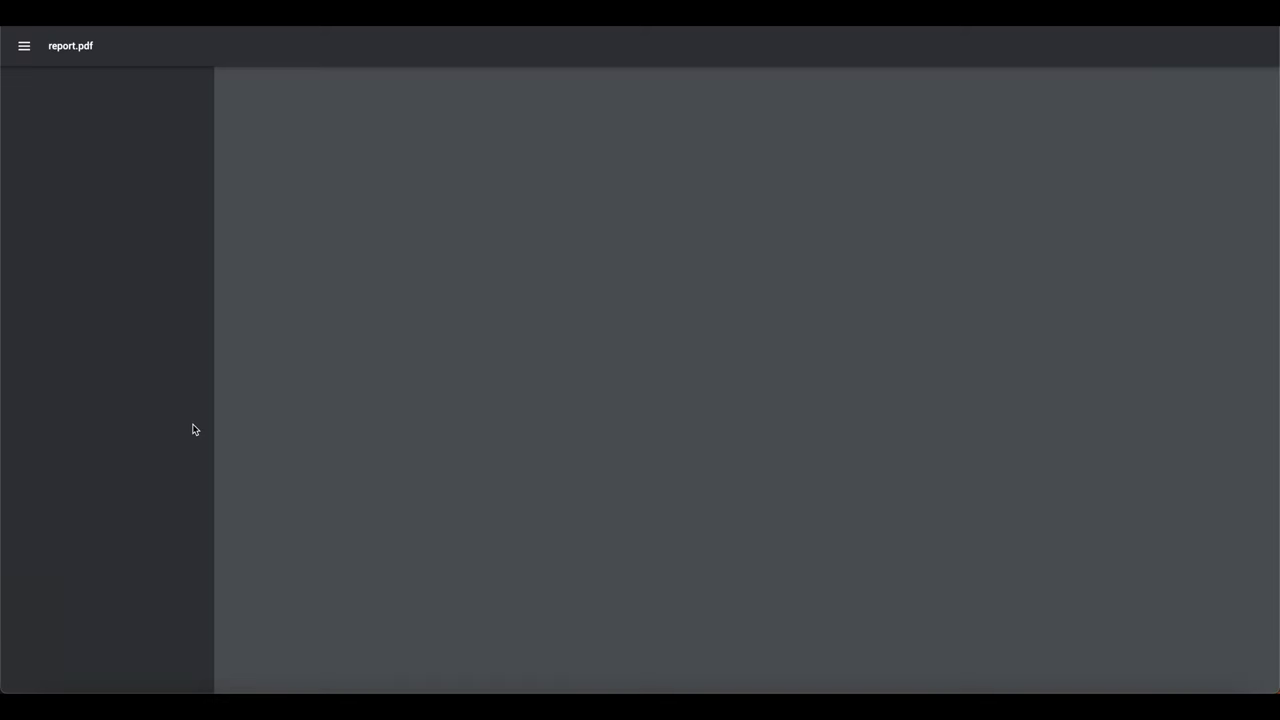
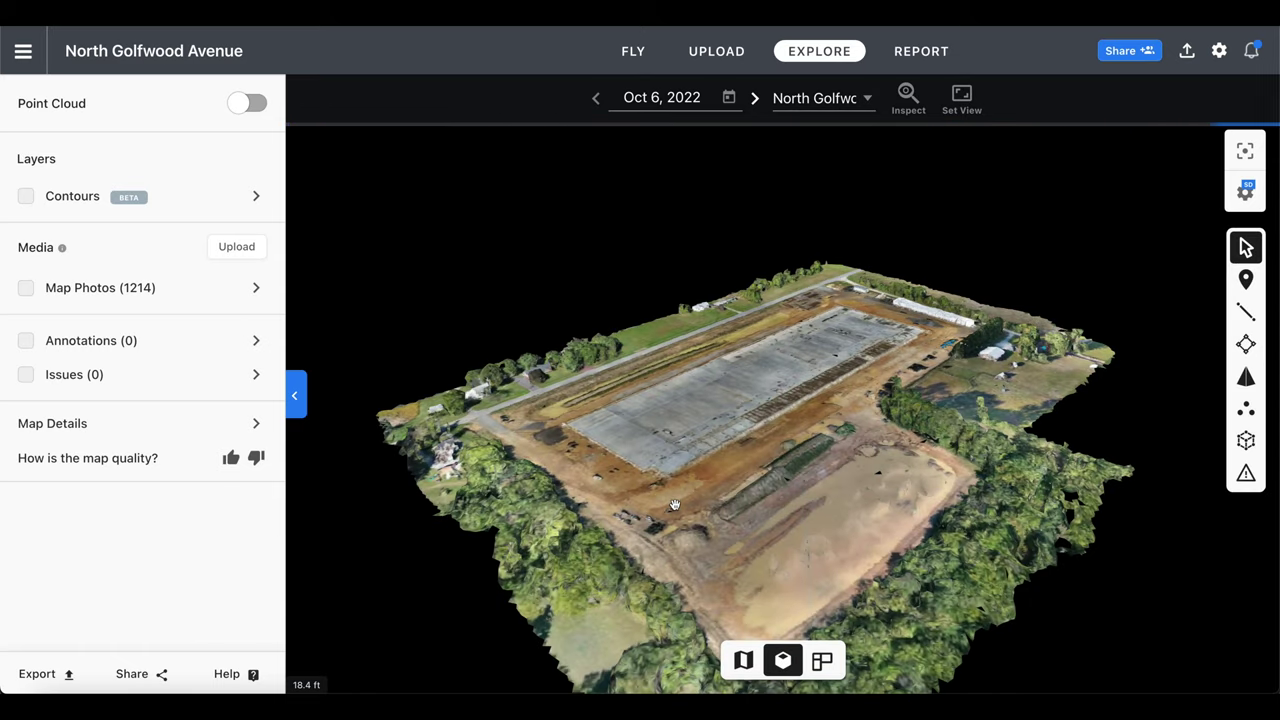
- Show the map photos, annotations, issues and contours on the 3D model, and examine it from different sides
left_click_drag(793, 500, 585, 451)
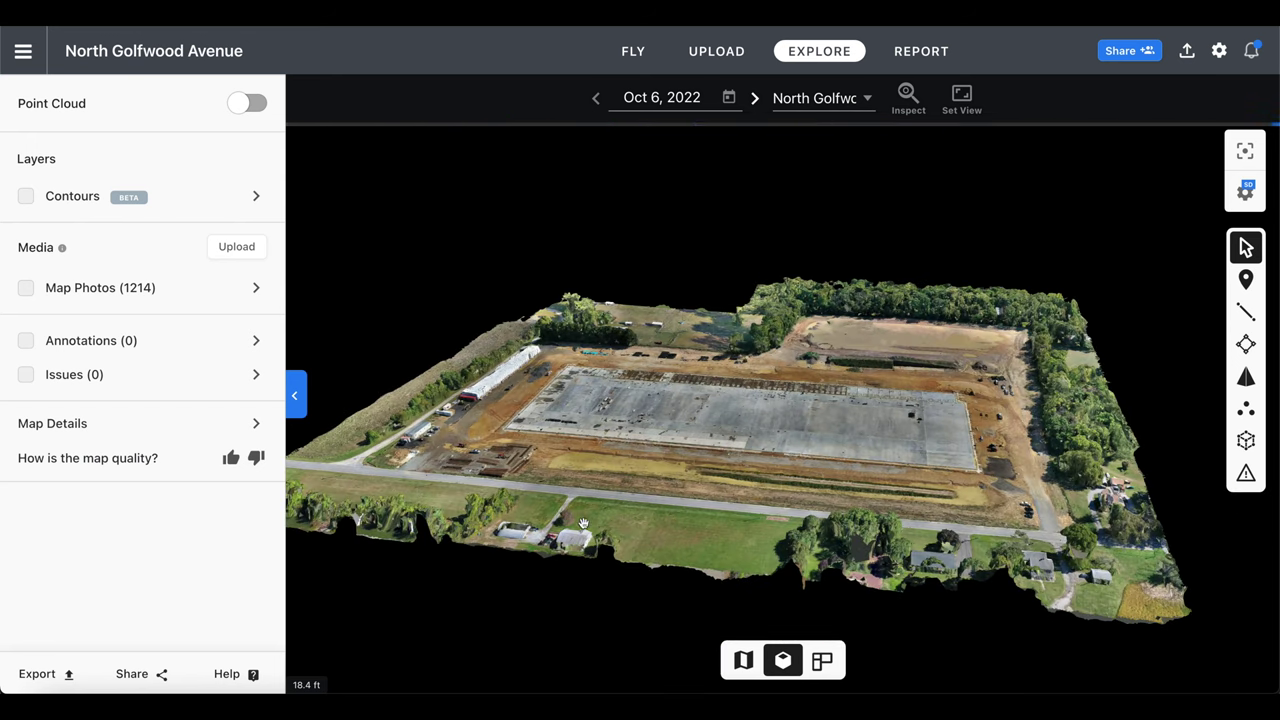
left_click(27, 289)
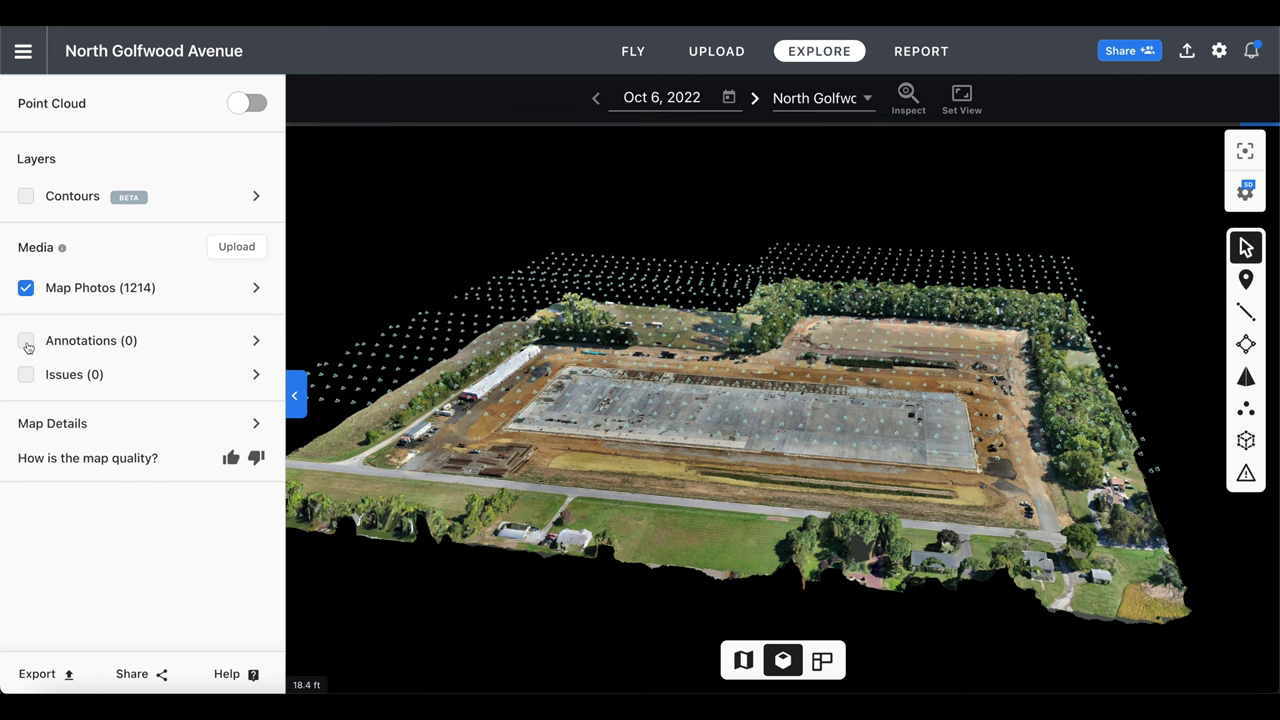
left_click(27, 344)
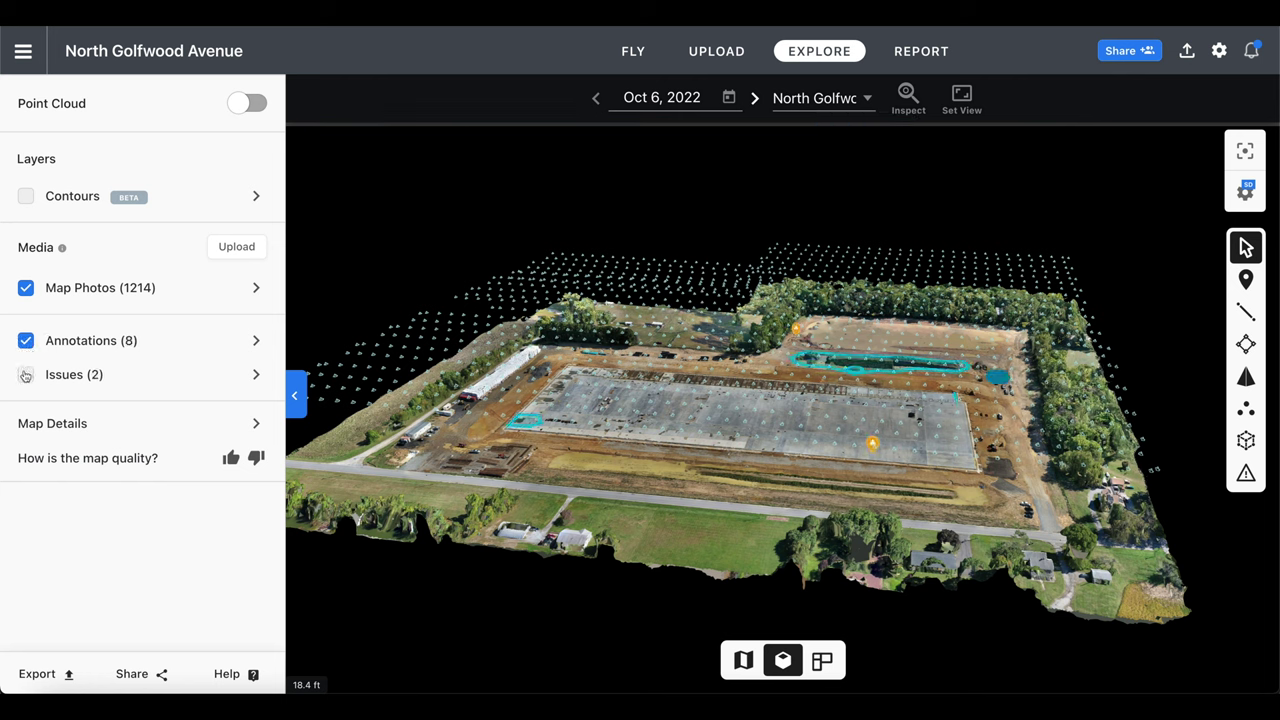
left_click(25, 375)
left_click(25, 197)
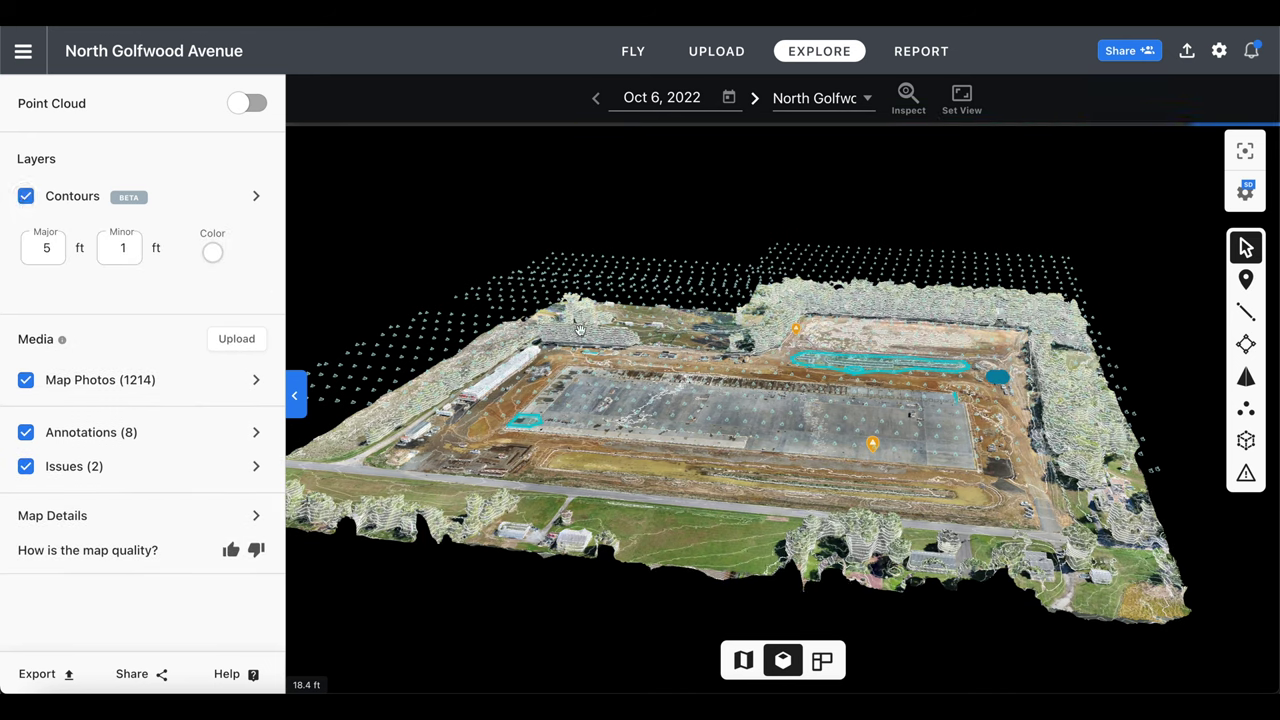
left_click_drag(610, 328, 617, 327)
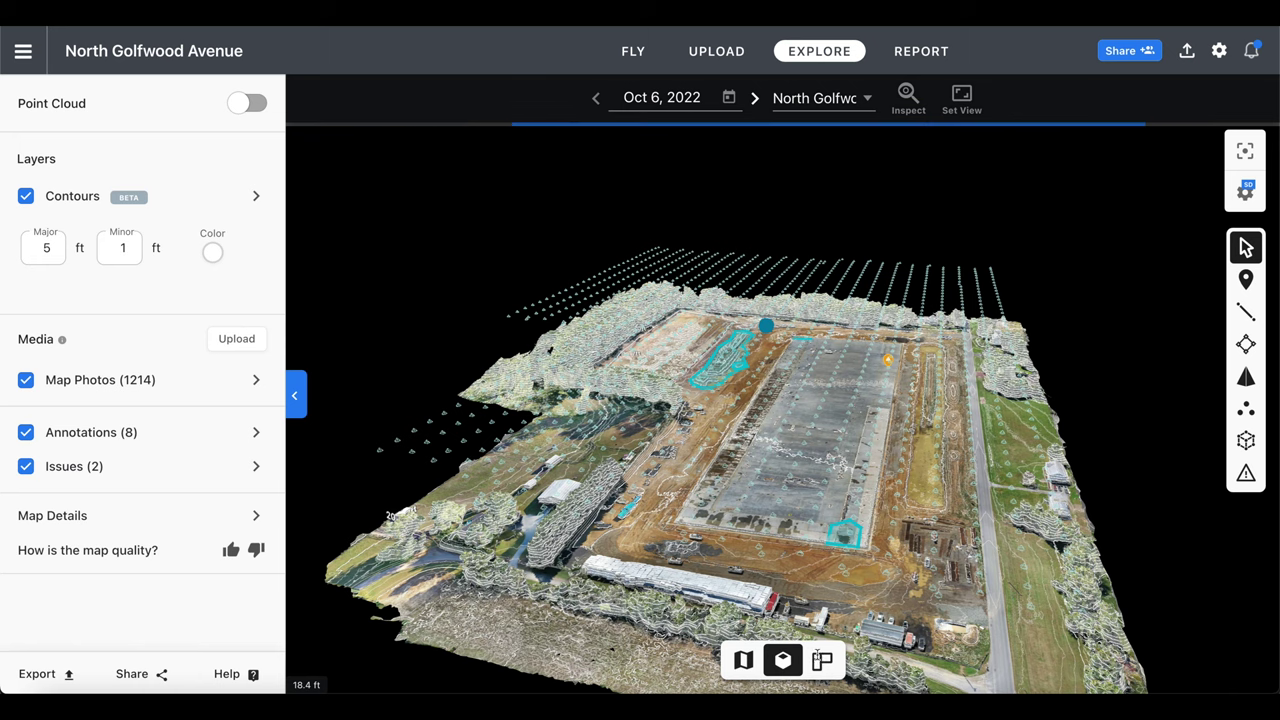
left_click(819, 659)
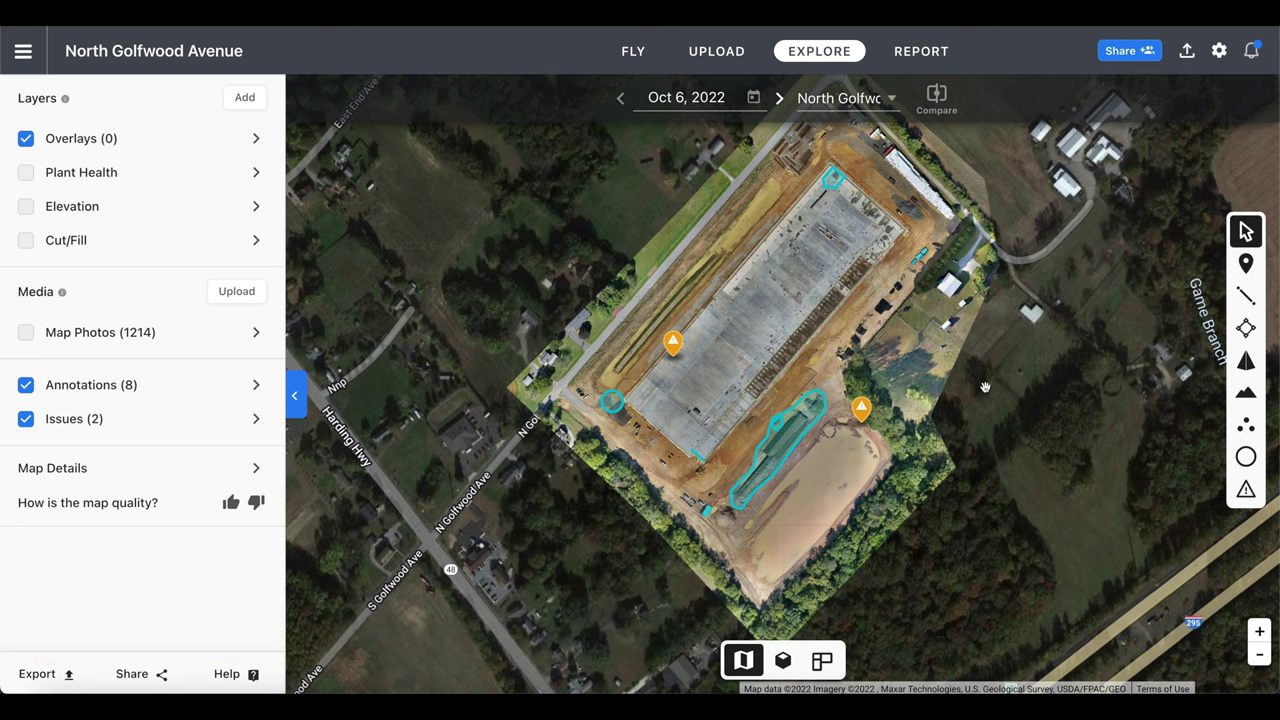
- Open the Annotation Report for the Oct 6, 2022 map and read through its location and distance sections
left_click(919, 53)
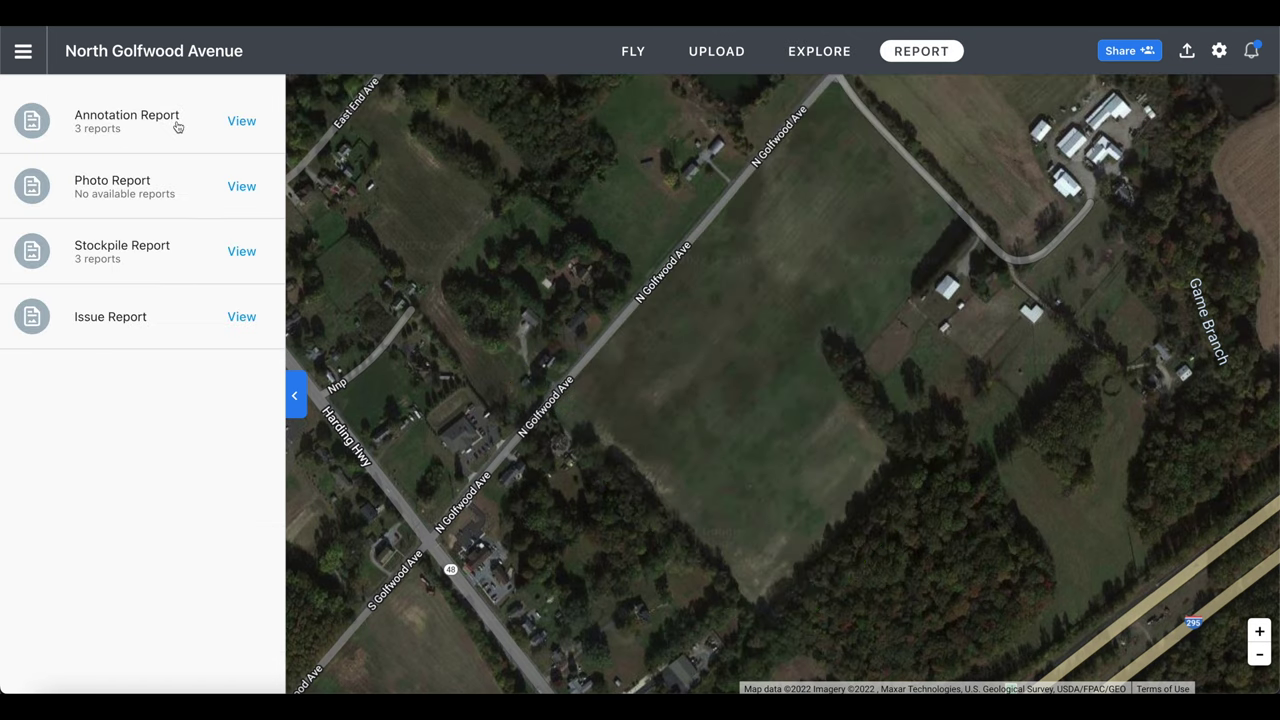
left_click(241, 121)
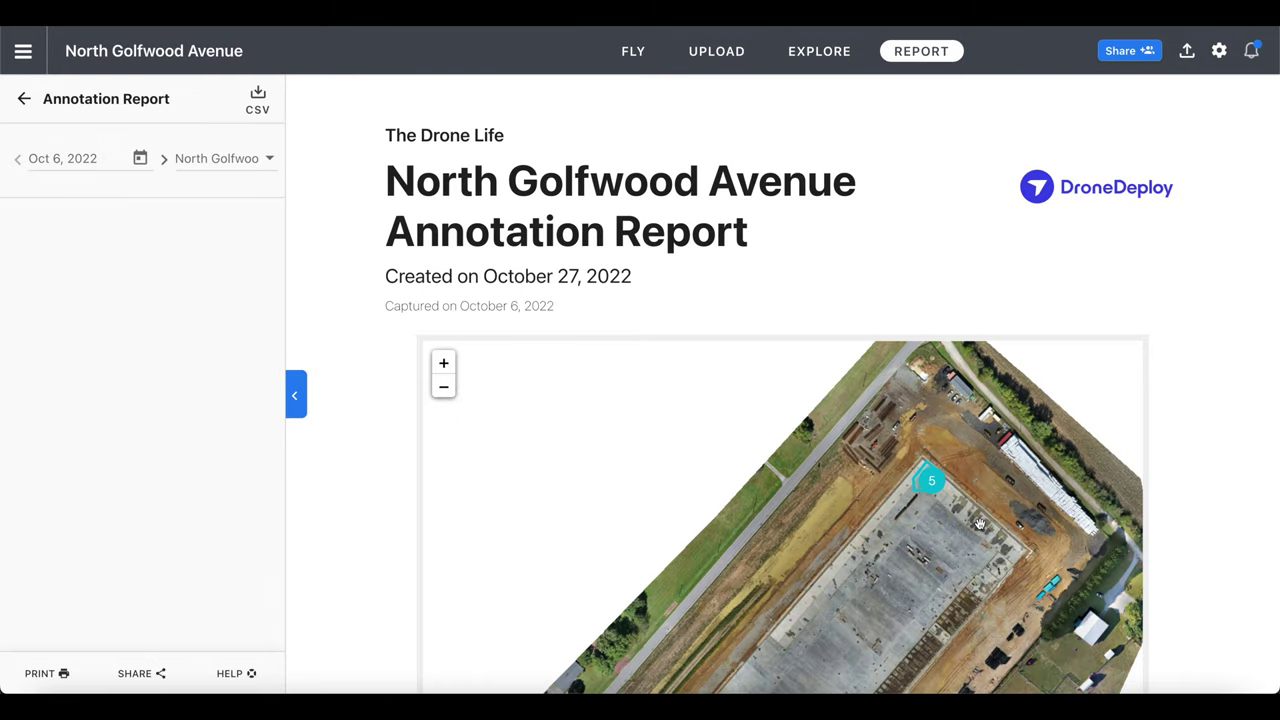
scroll(980, 524, "down", 7)
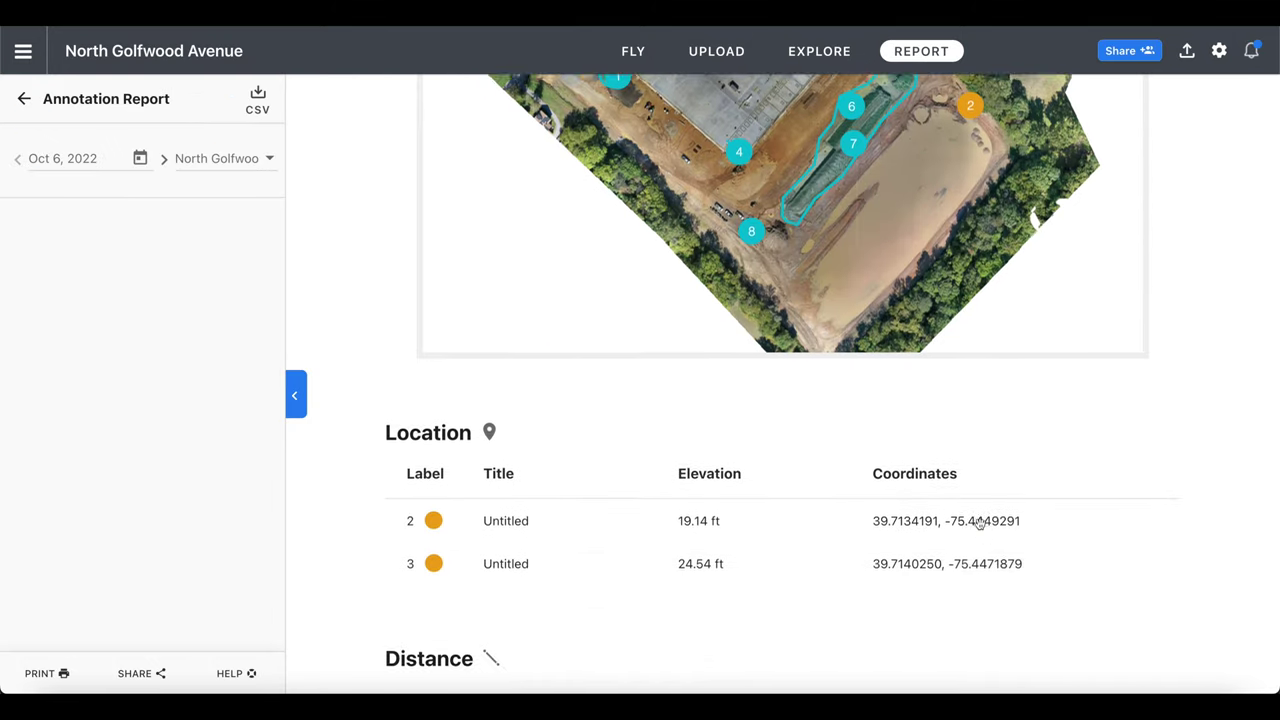
scroll(980, 524, "down", 4)
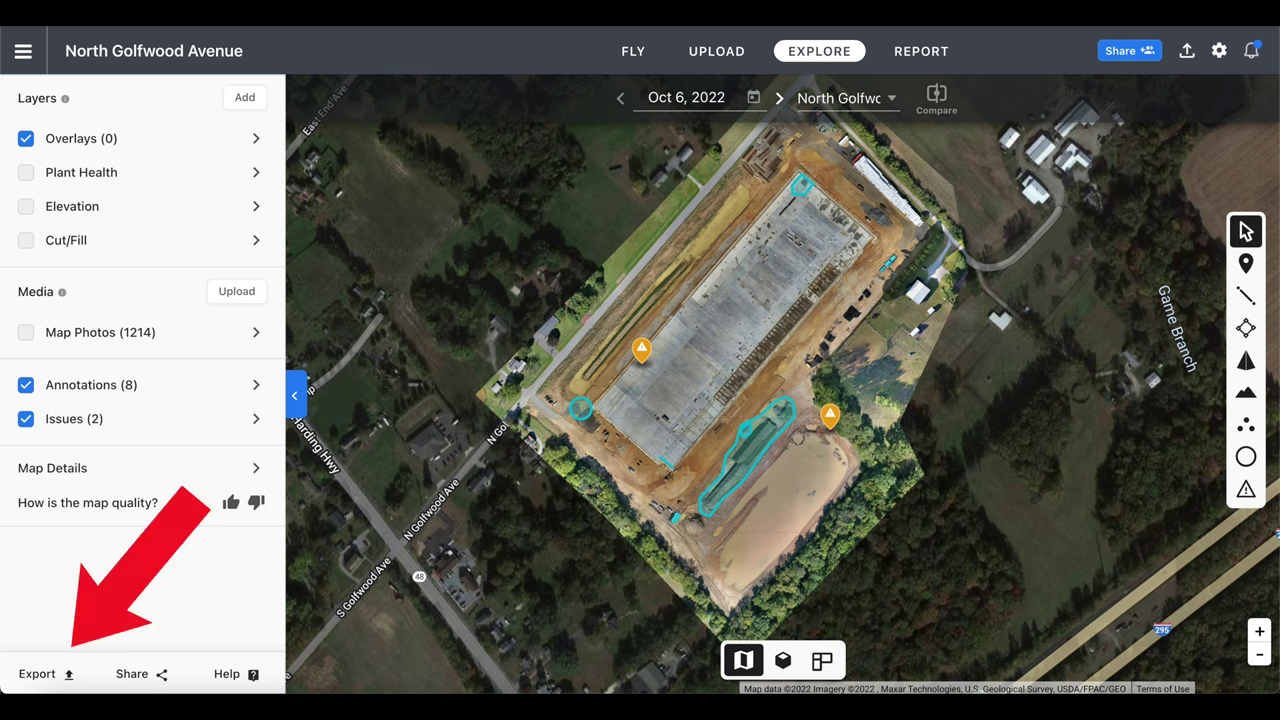
- Open the map's export options and look through the full list of manual export types
left_click(66, 673)
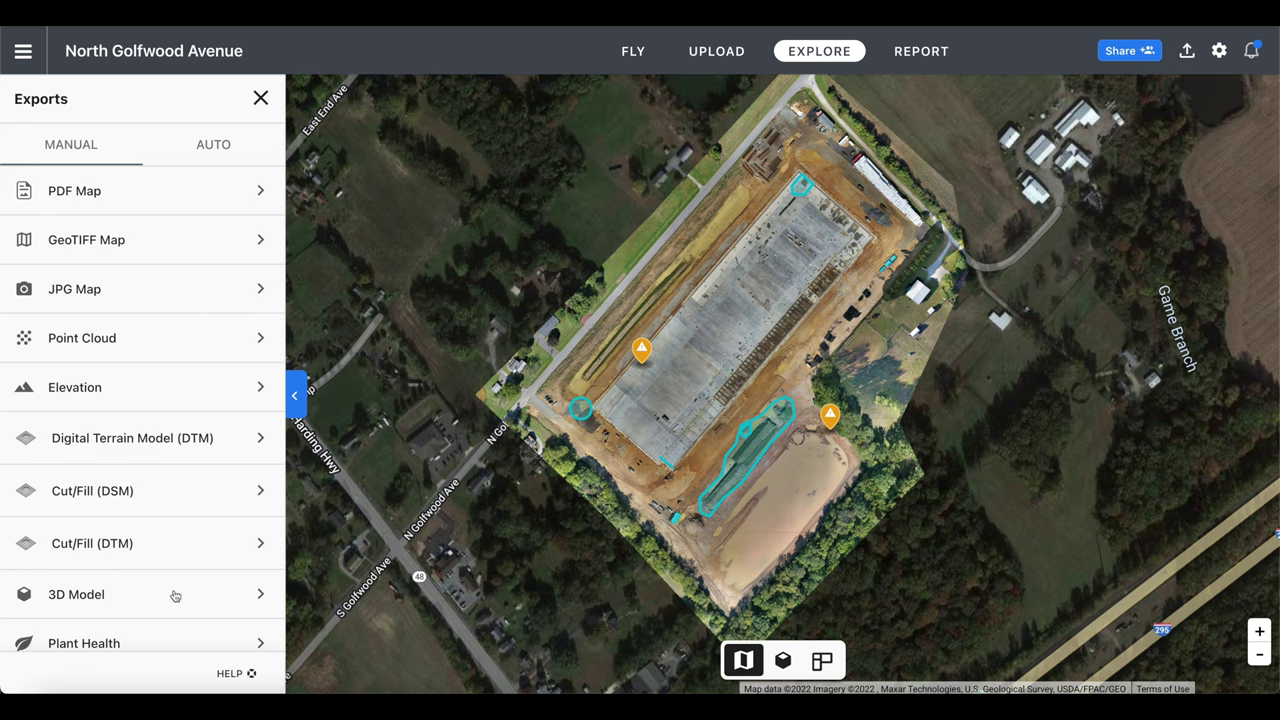
scroll(175, 596, "down", 5)
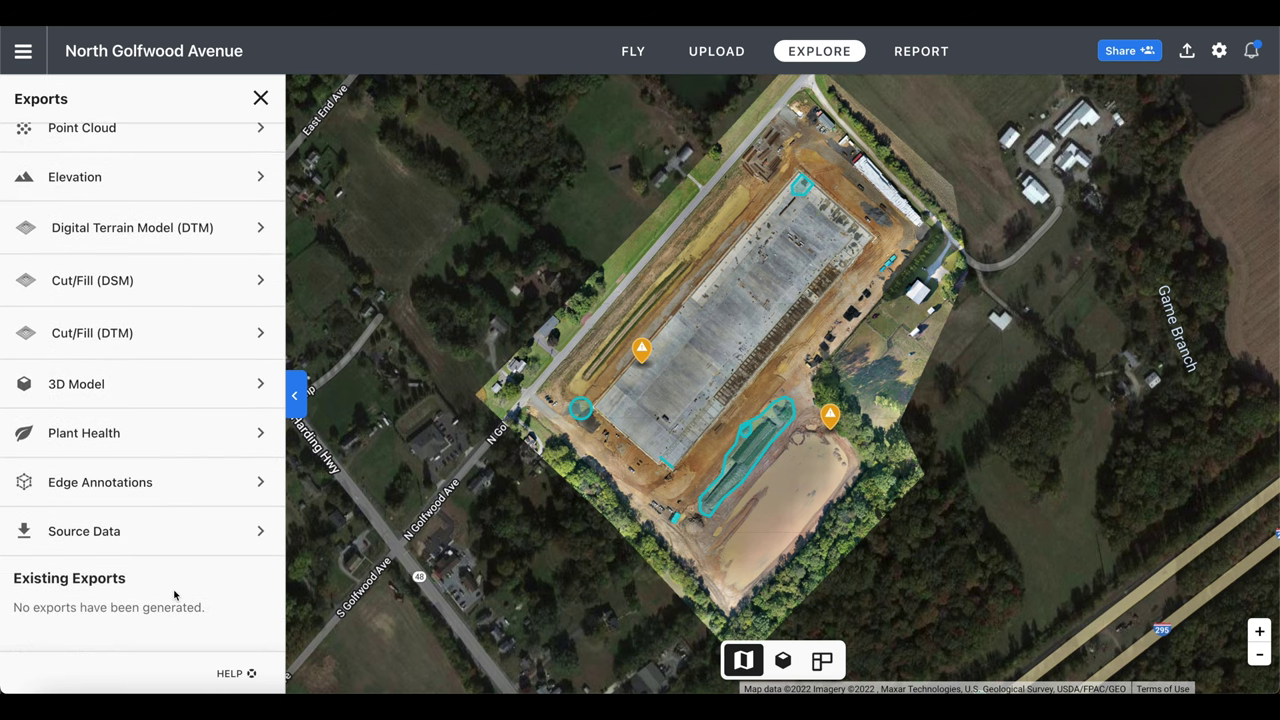
scroll(175, 596, "up", 4)
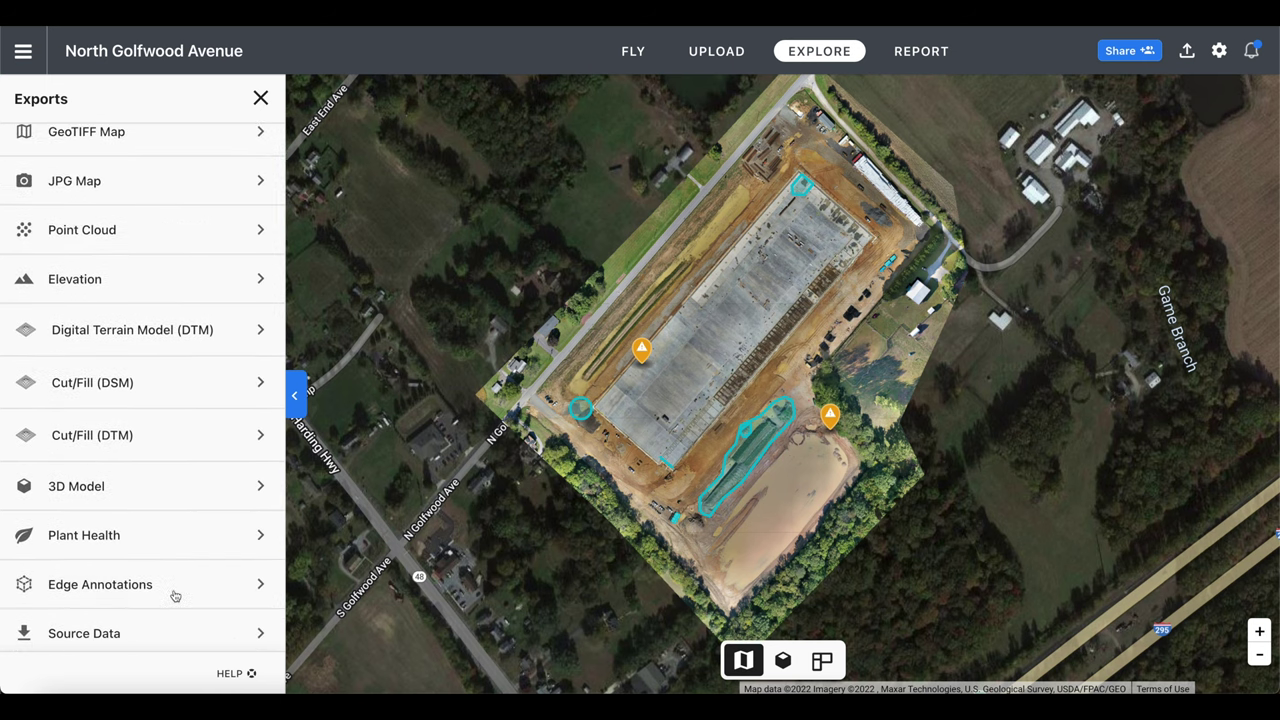
scroll(175, 596, "up", 1)
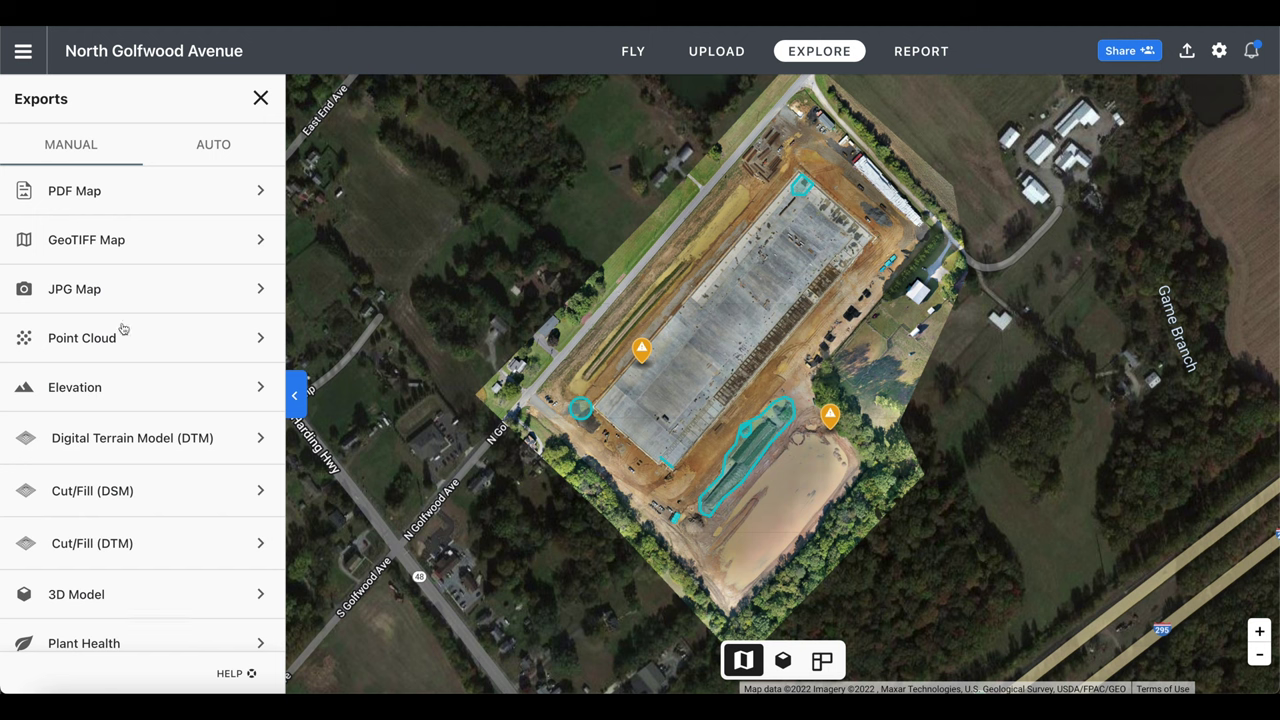
- Open the GeoTIFF Map export settings and check the available file types, keeping GeoTIFF
left_click(148, 242)
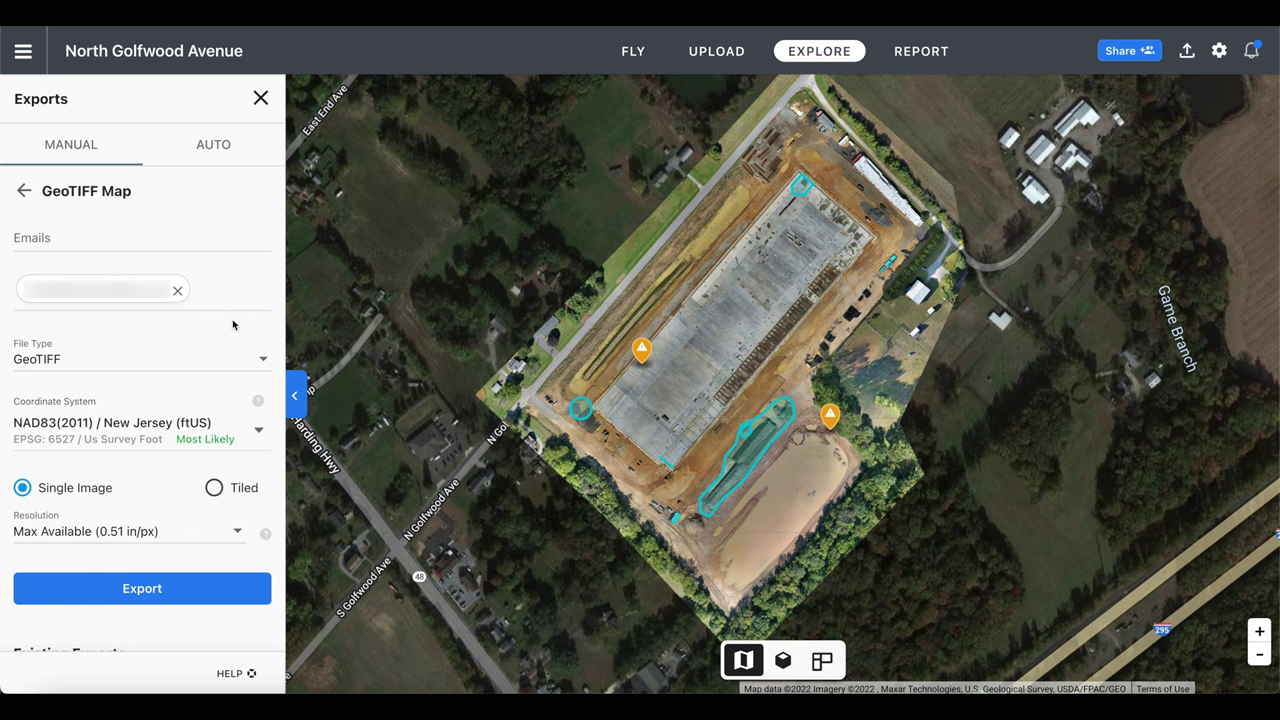
left_click(262, 361)
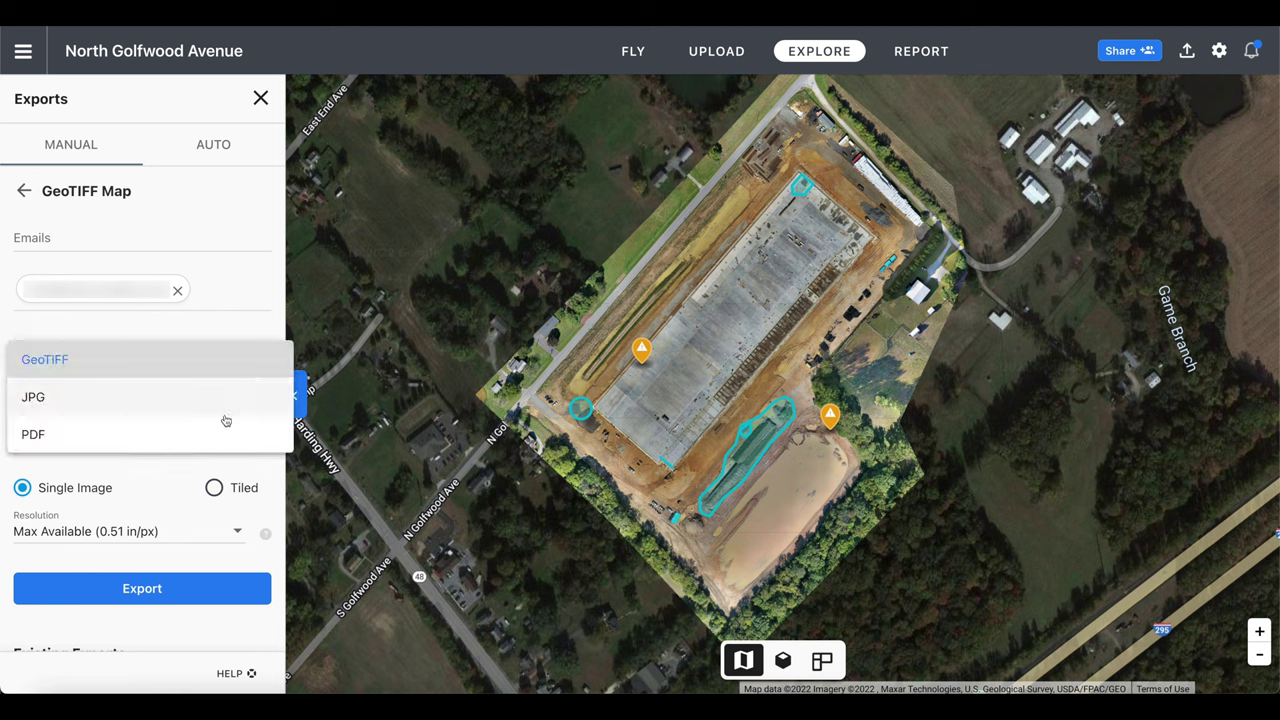
left_click(249, 329)
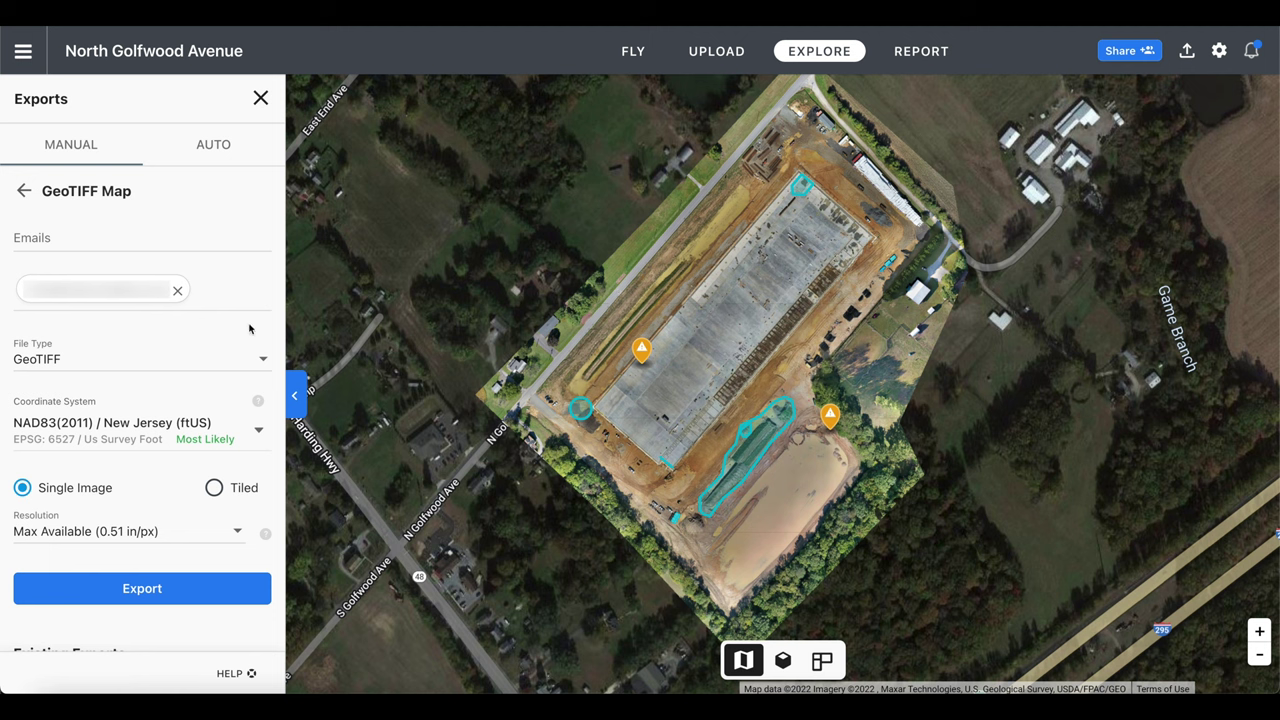
- Set the GeoTIFF export's coordinate system to NAD83 / New Jersey (ftUS), EPSG 3424
left_click(258, 432)
scroll(257, 434, "down", 3)
left_click(257, 436)
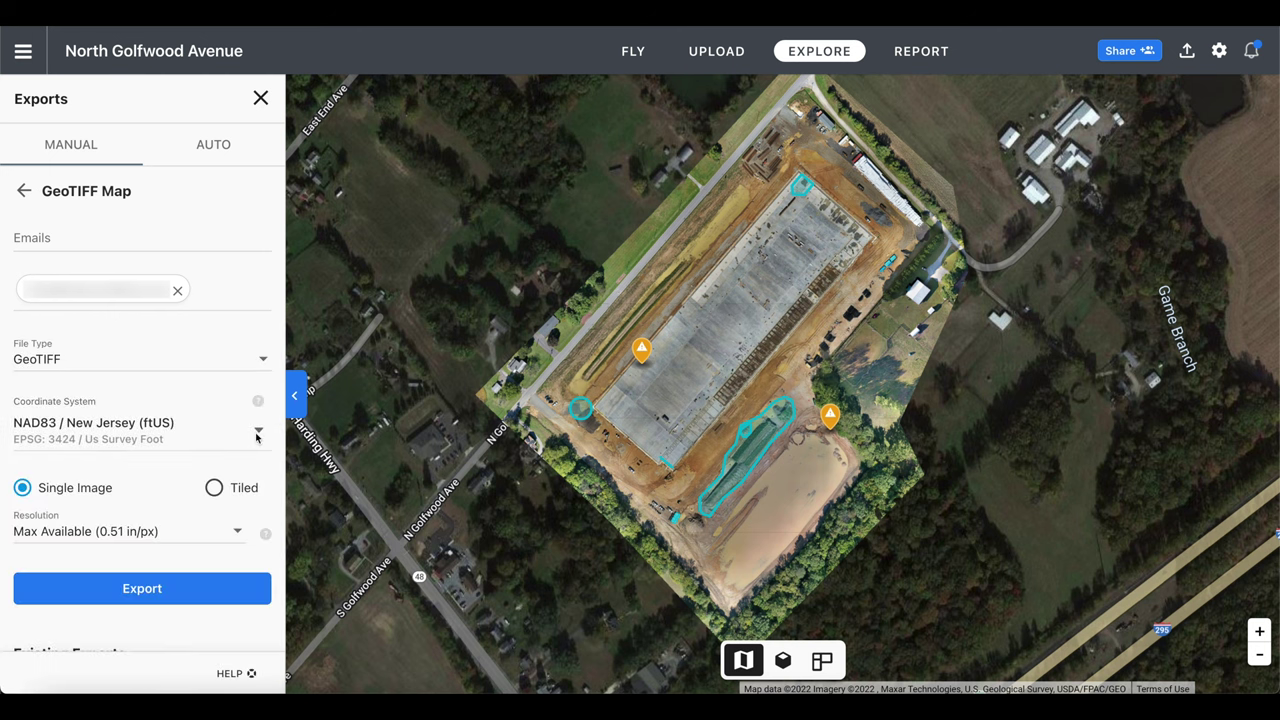
- Look through the available coordinate systems and set the GeoTIFF export to Web (Web Mercator), EPSG 3857
left_click(258, 431)
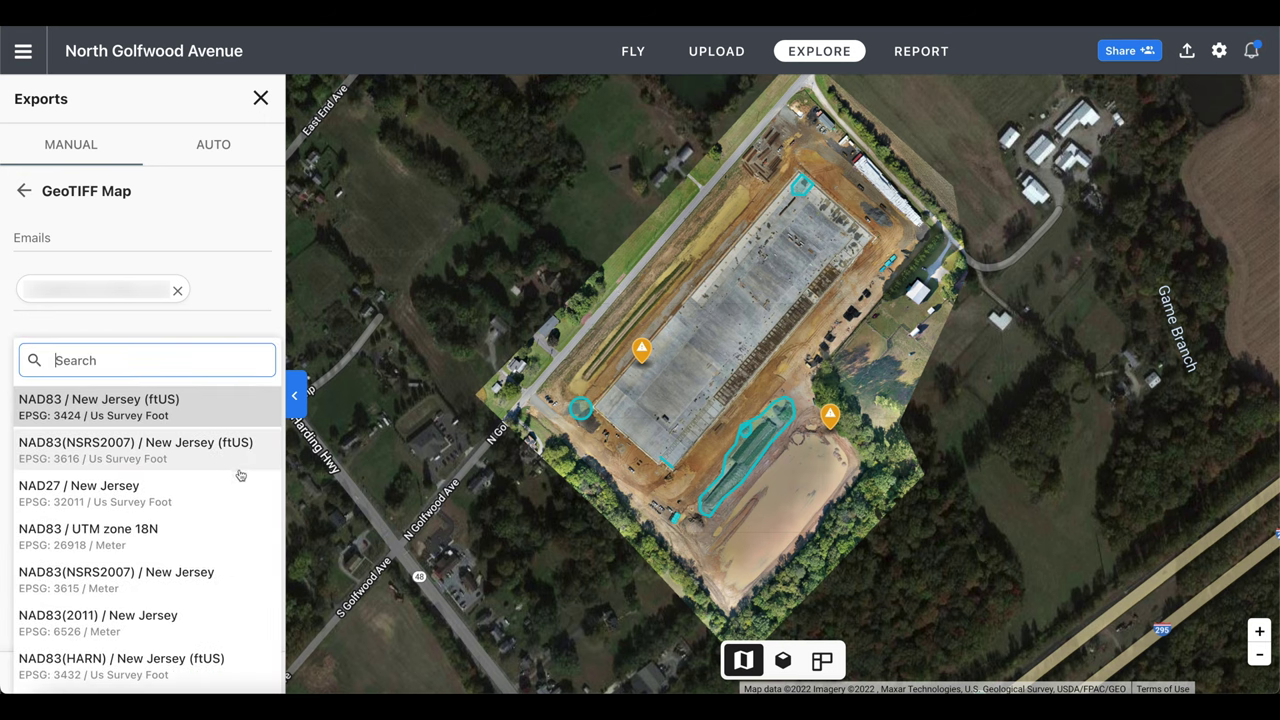
scroll(240, 475, "down", 5)
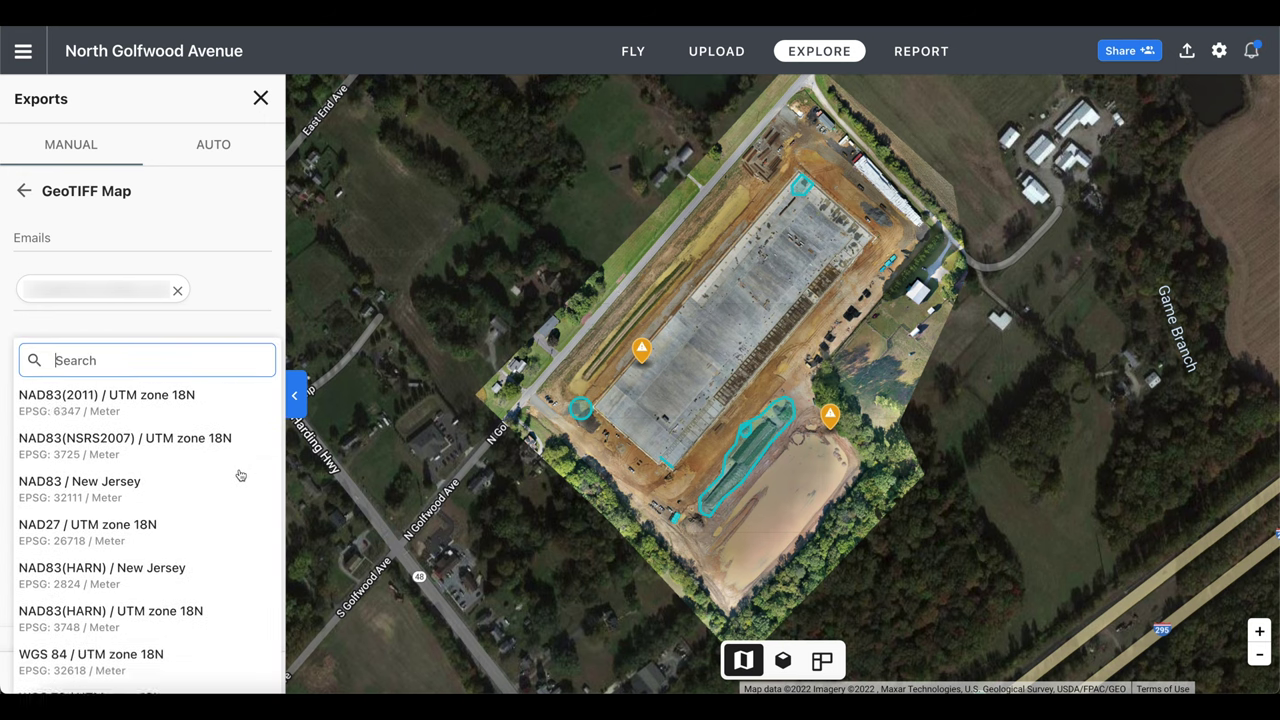
scroll(240, 475, "down", 5)
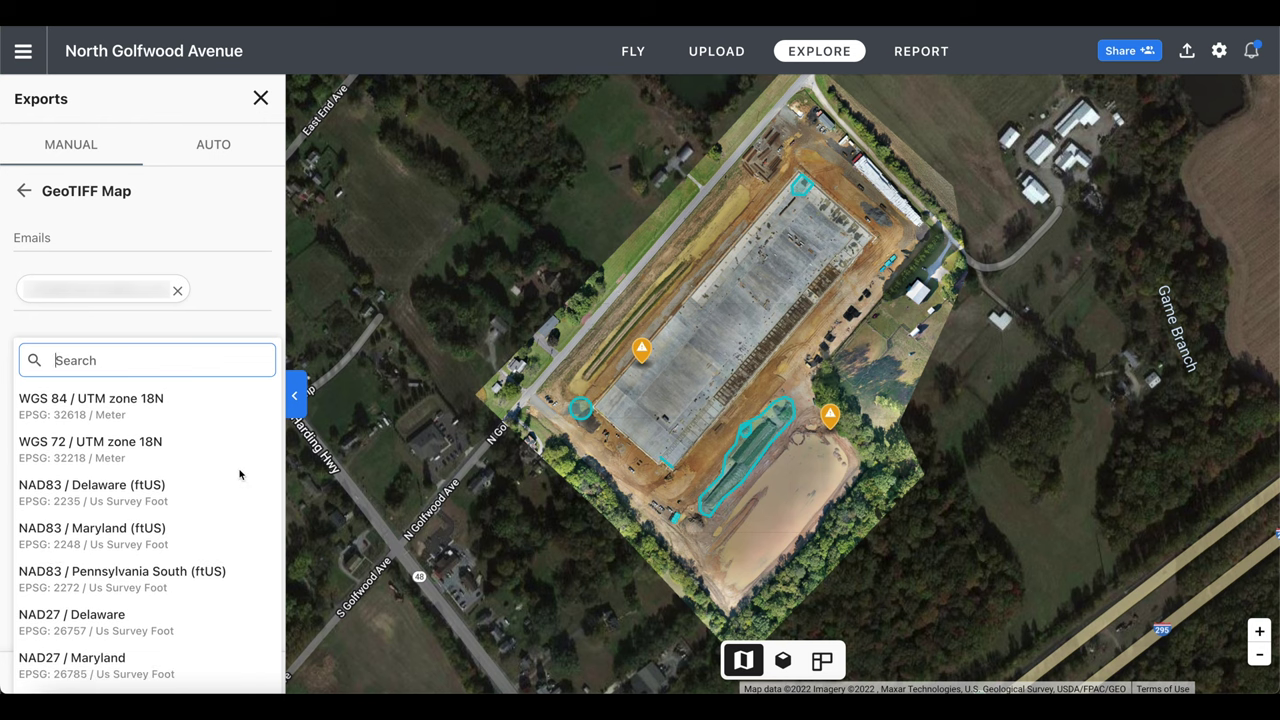
scroll(240, 475, "down", 5)
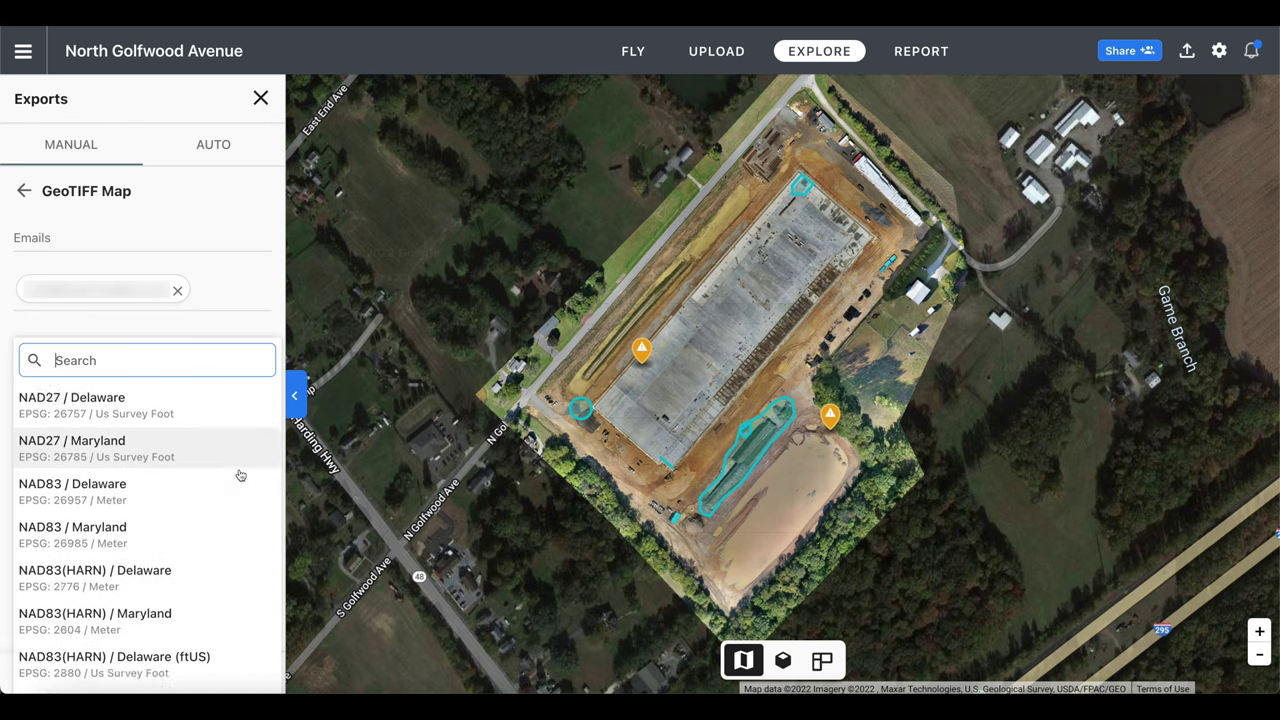
scroll(240, 475, "down", 5)
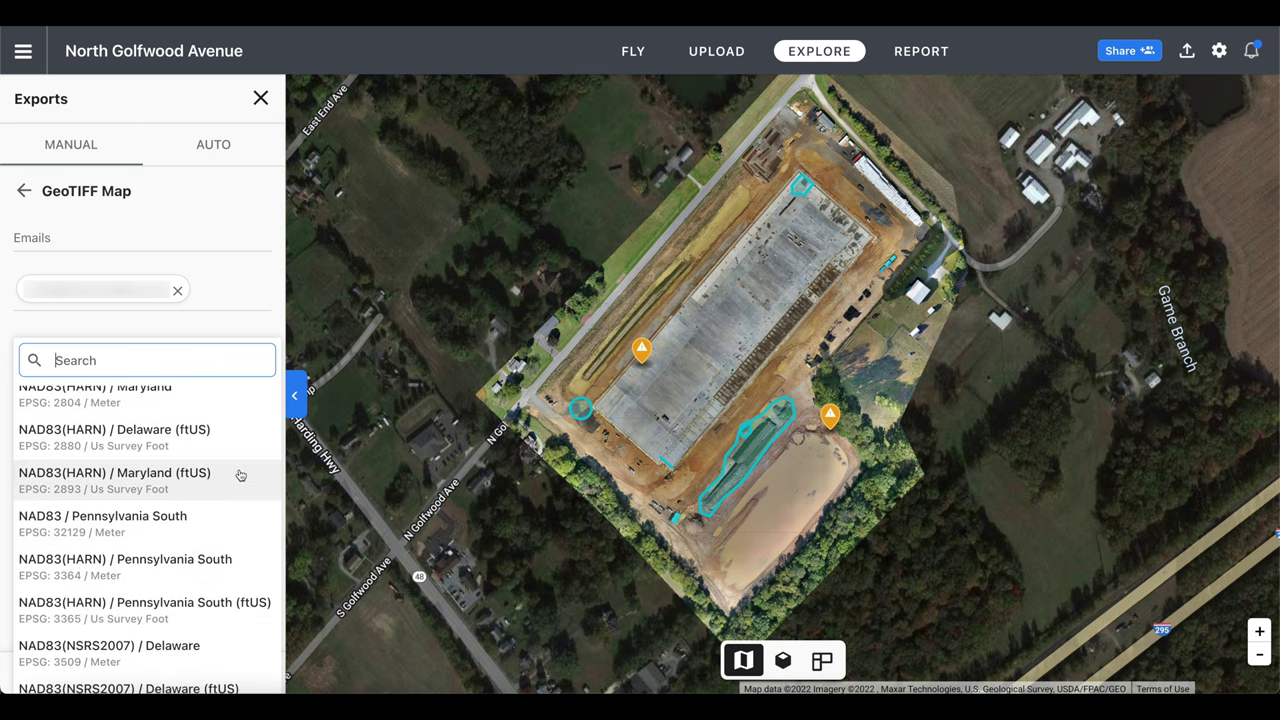
scroll(240, 475, "down", 8)
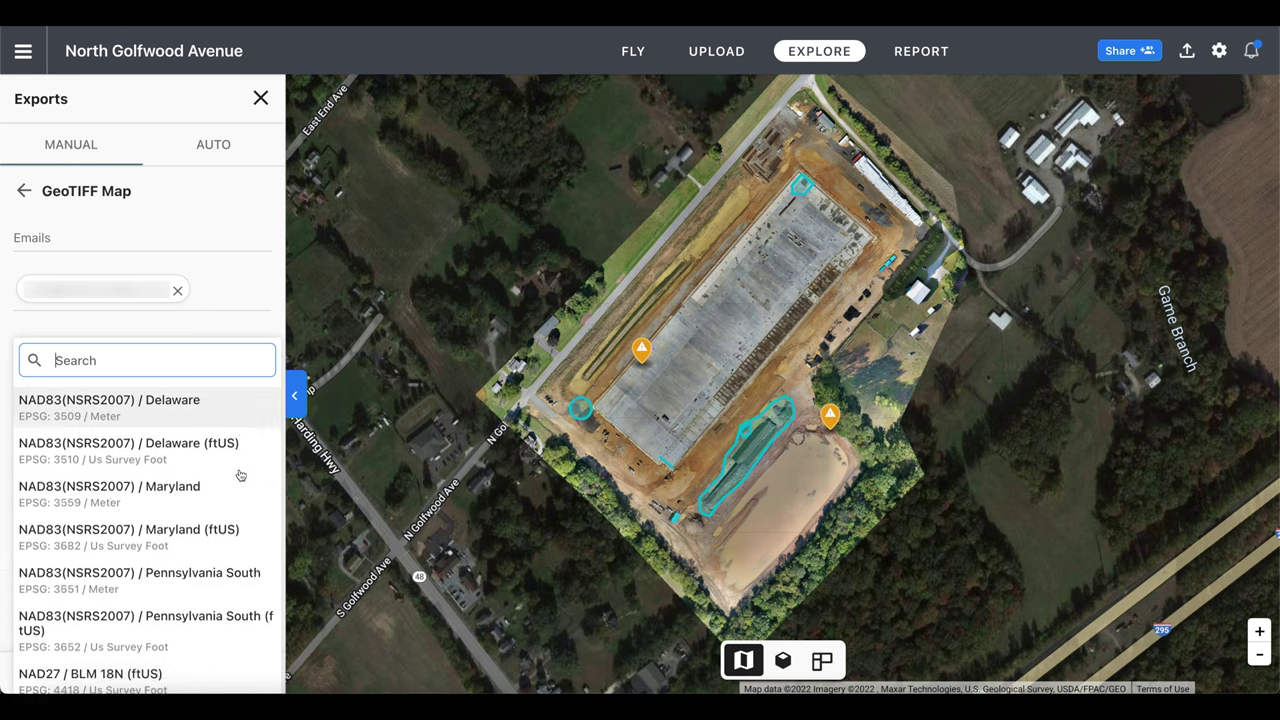
scroll(240, 475, "down", 3)
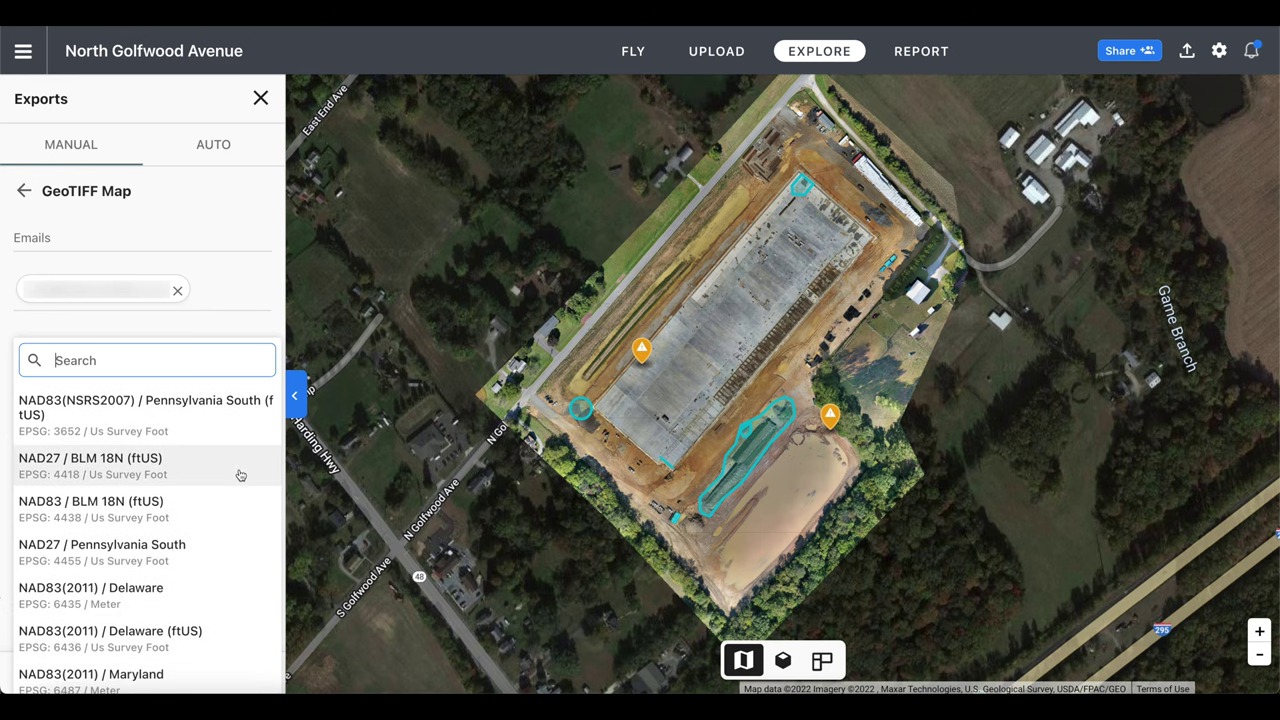
scroll(240, 475, "down", 7)
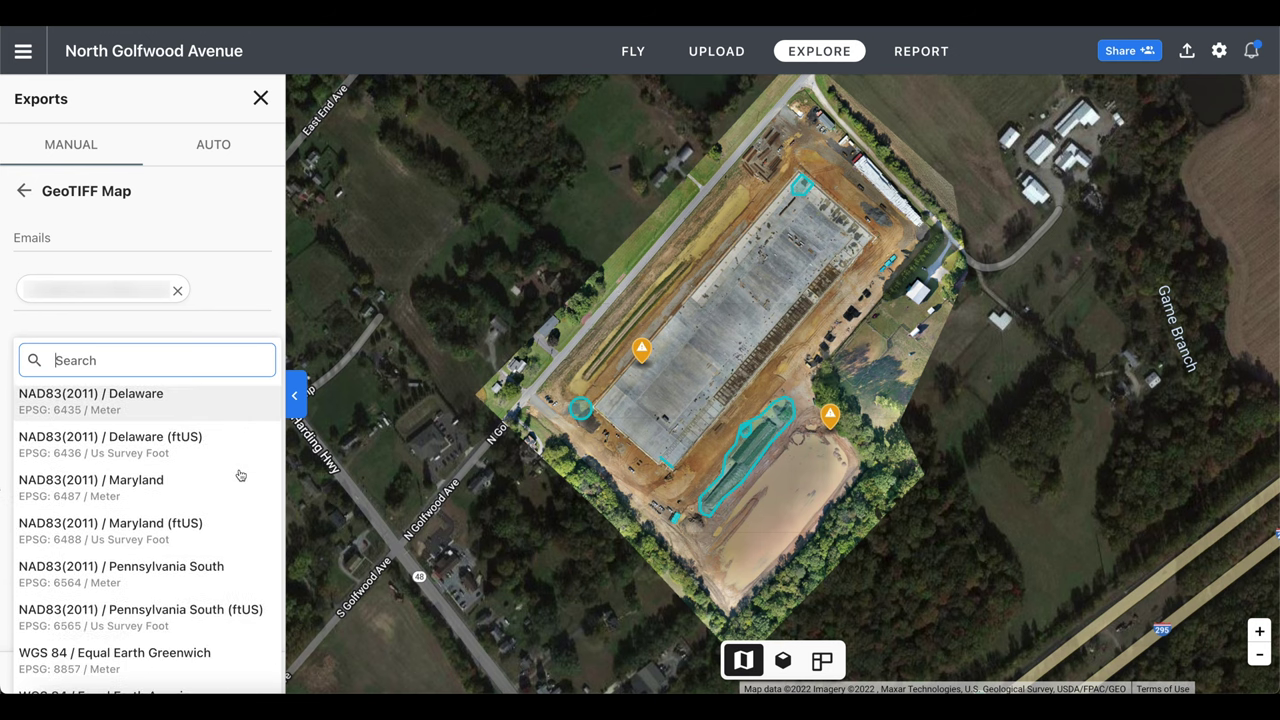
scroll(240, 475, "down", 1)
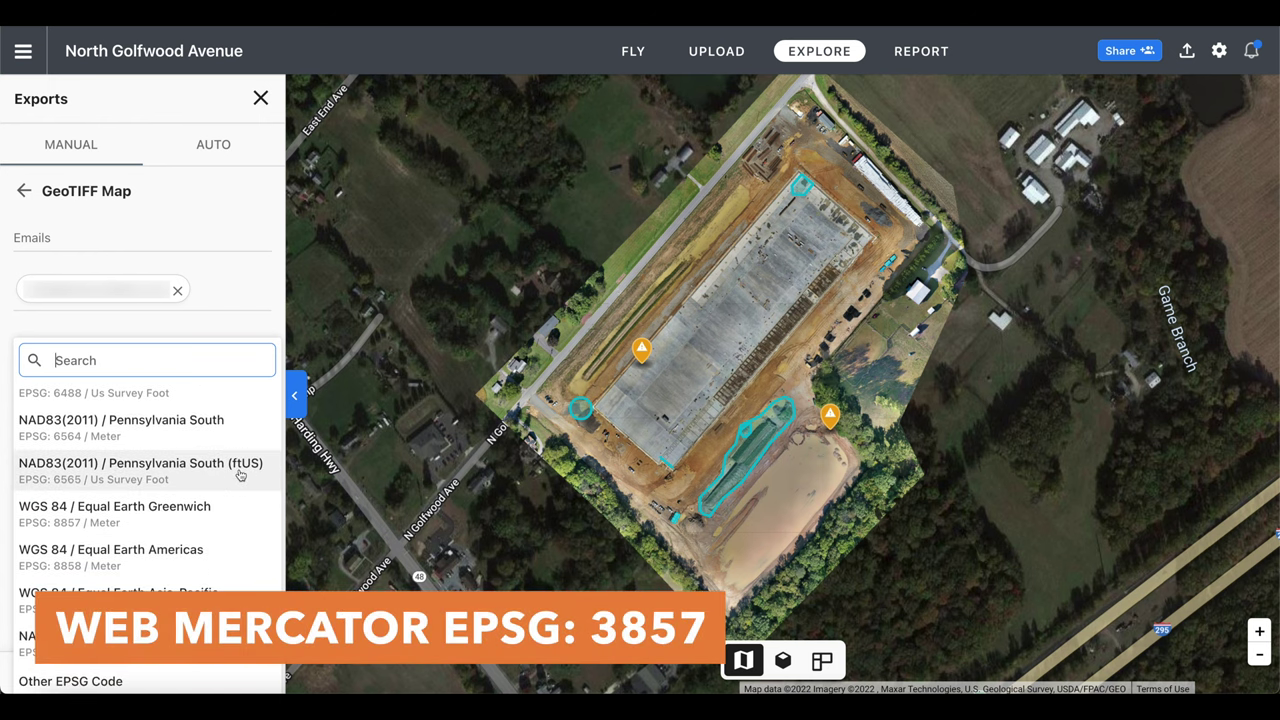
scroll(240, 475, "down", 4)
scroll(240, 475, "up", 15)
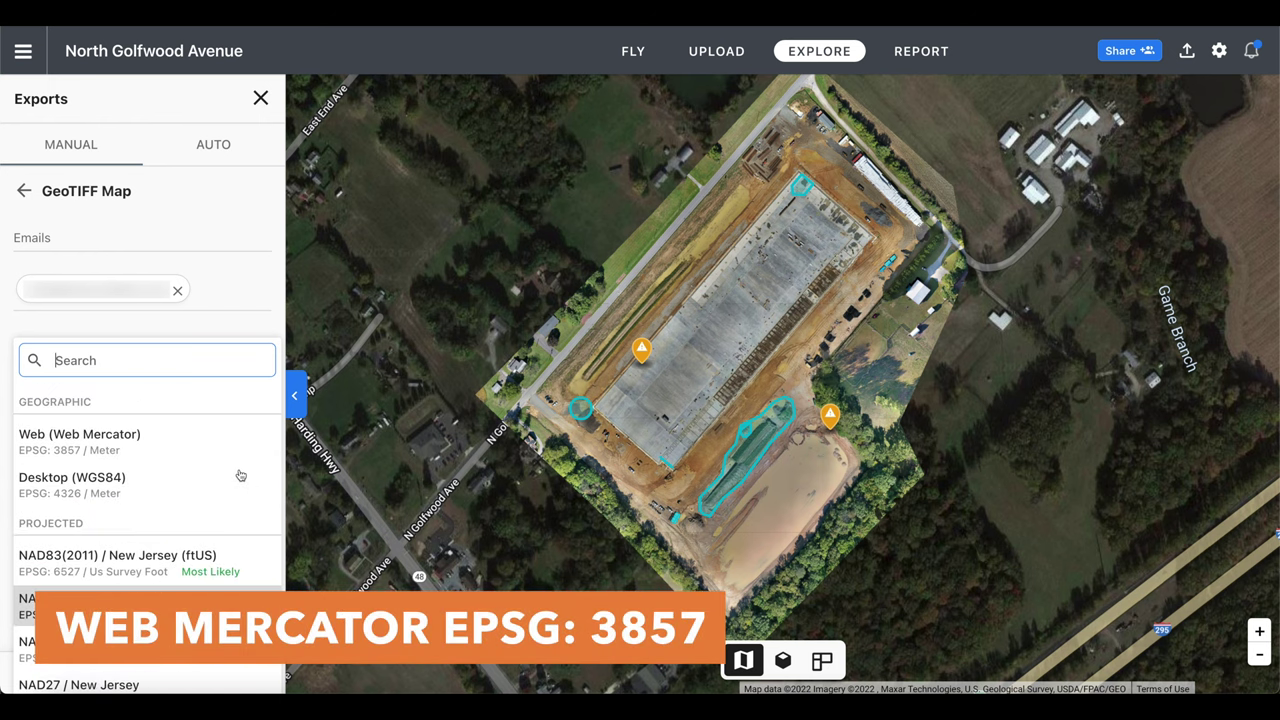
left_click(150, 442)
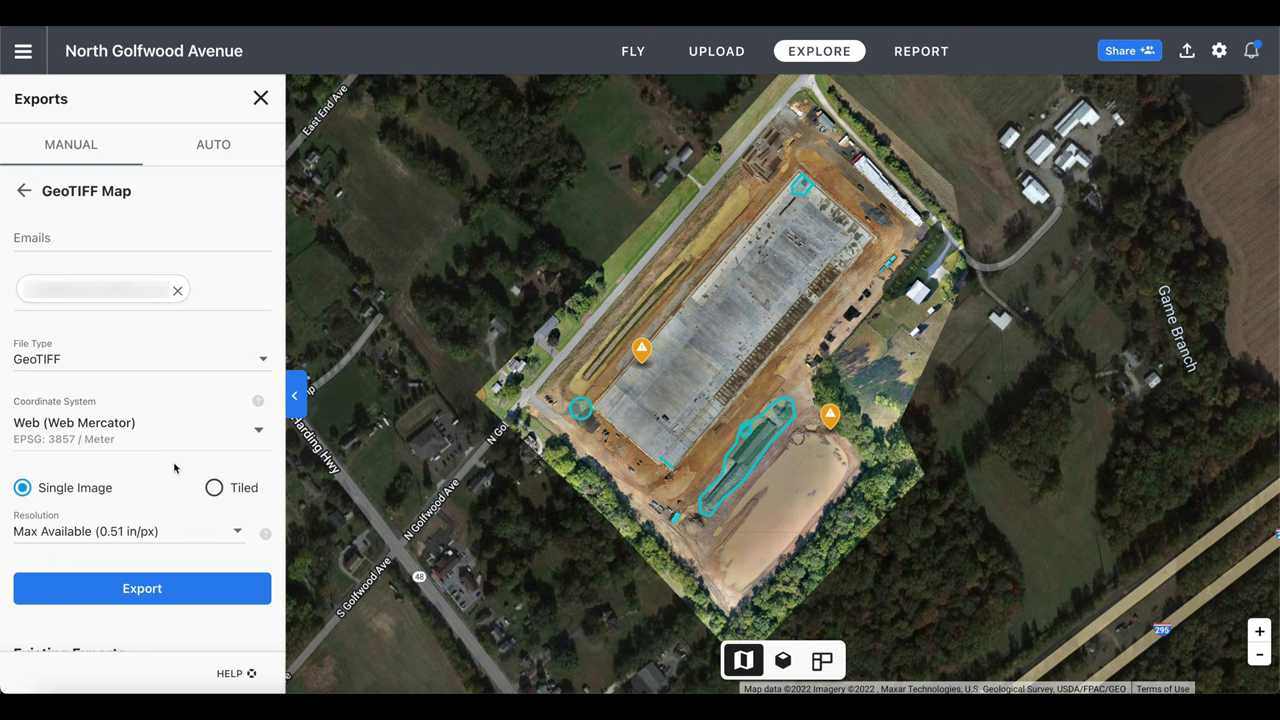
- Review the coordinate system list down to the Other EPSG Code option, keeping Web (Web Mercator) selected
left_click(256, 432)
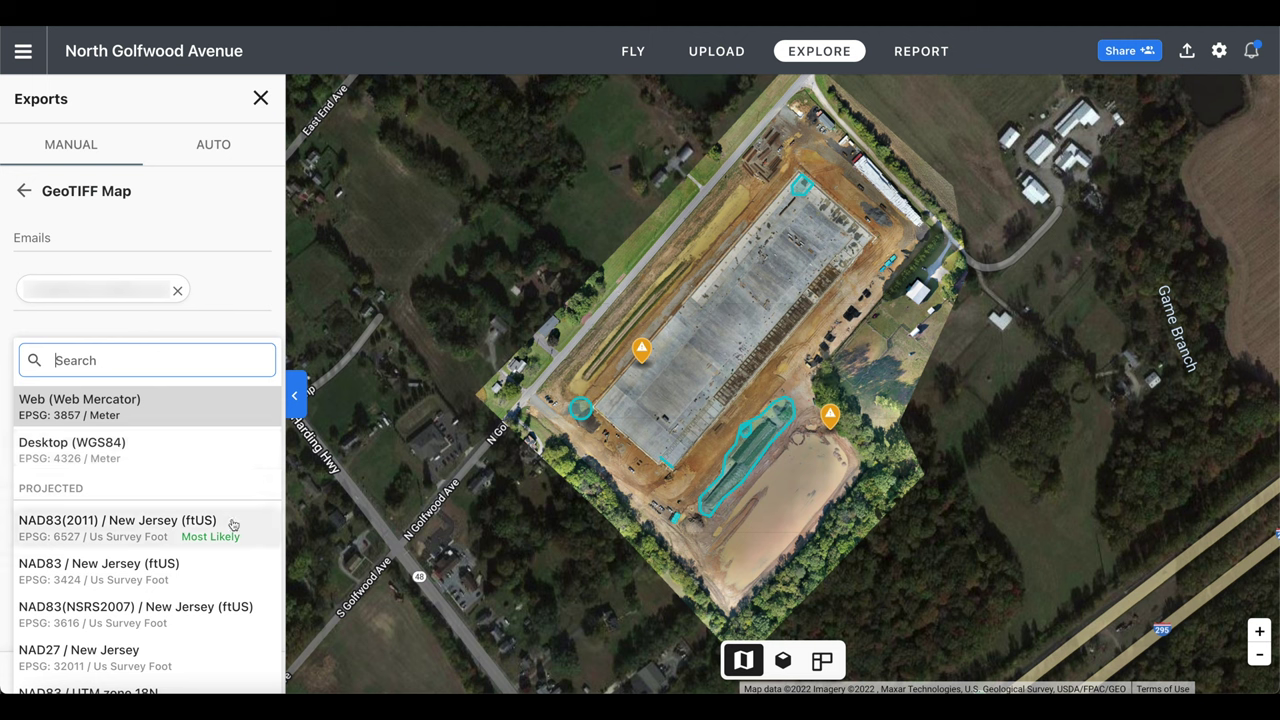
scroll(232, 524, "down", 10)
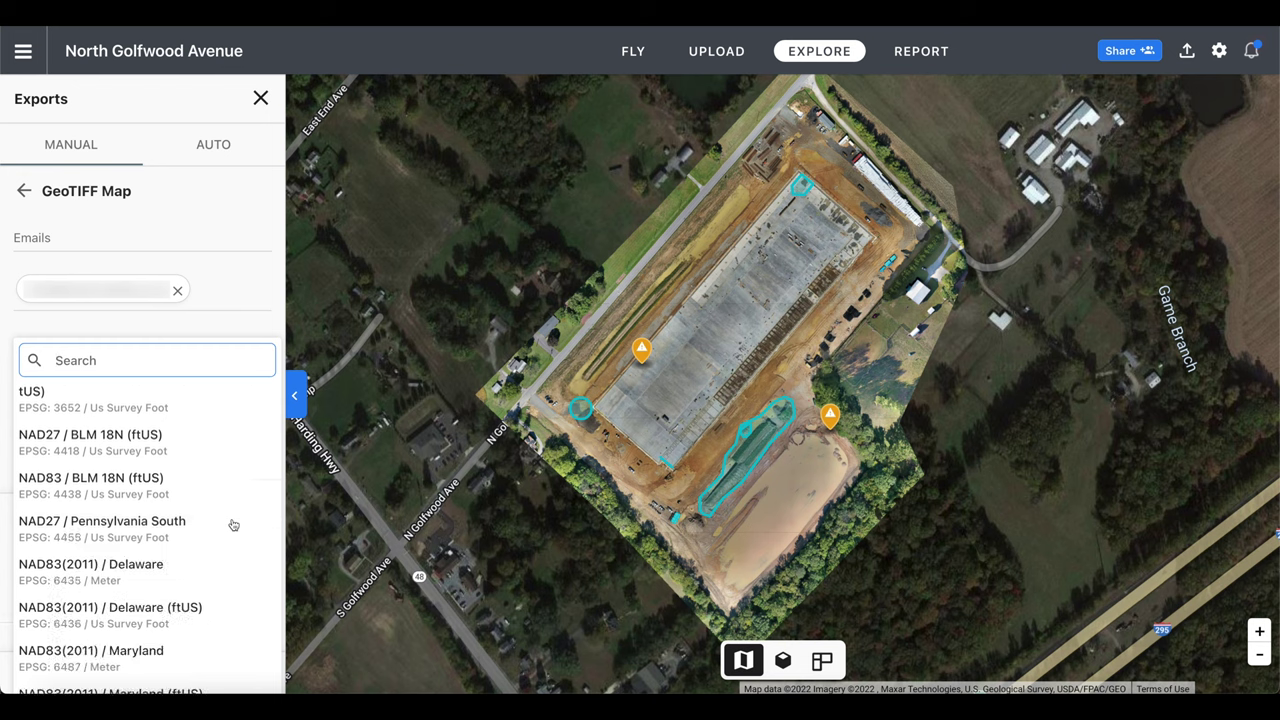
scroll(232, 524, "down", 5)
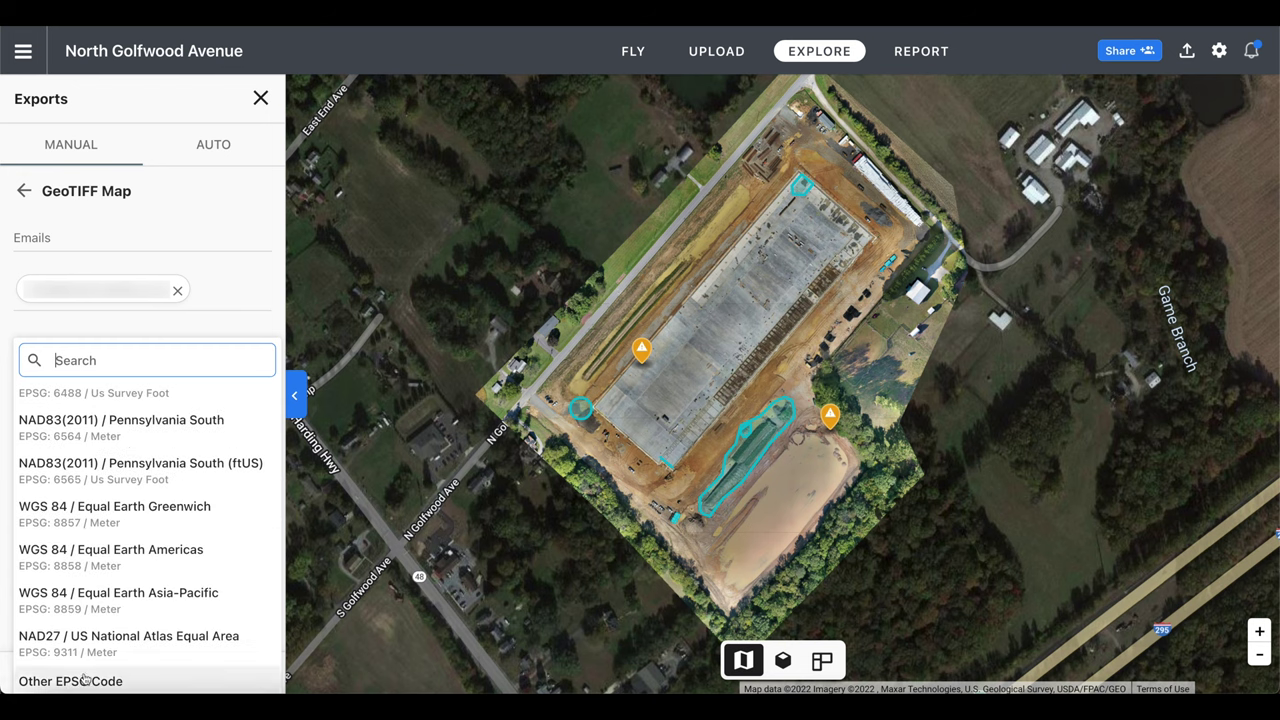
scroll(197, 548, "up", 3)
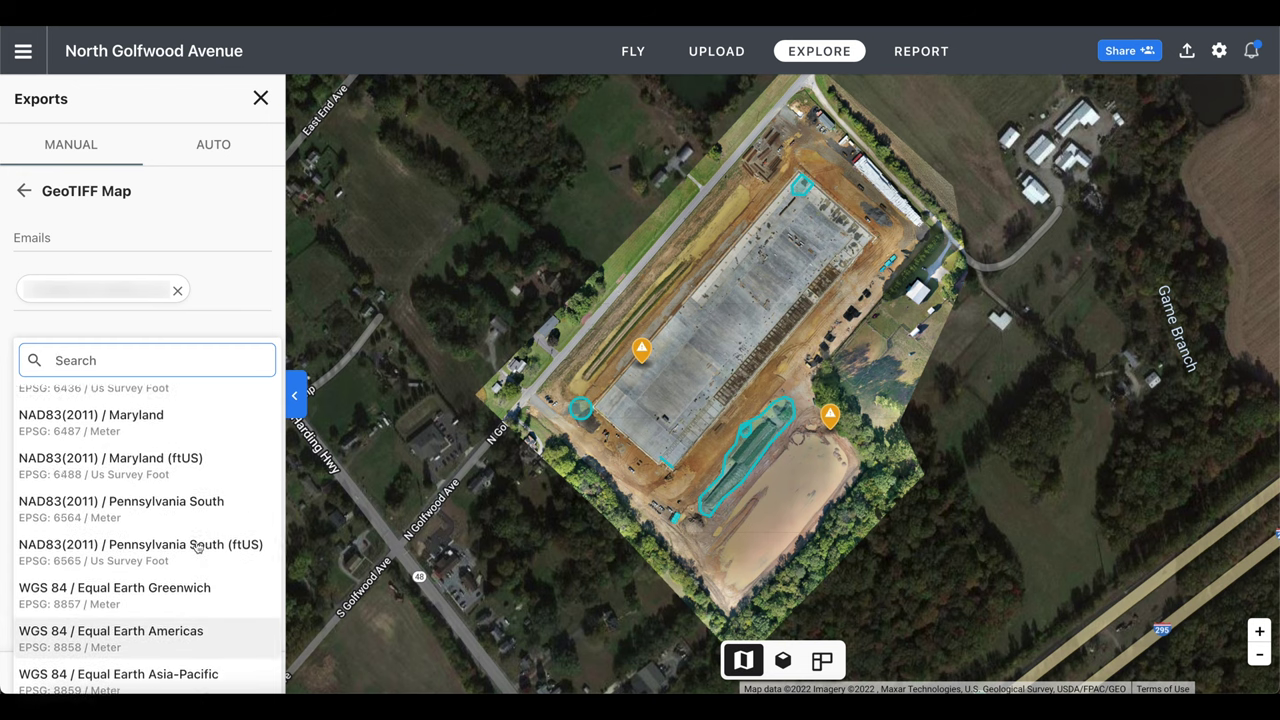
scroll(197, 548, "up", 8)
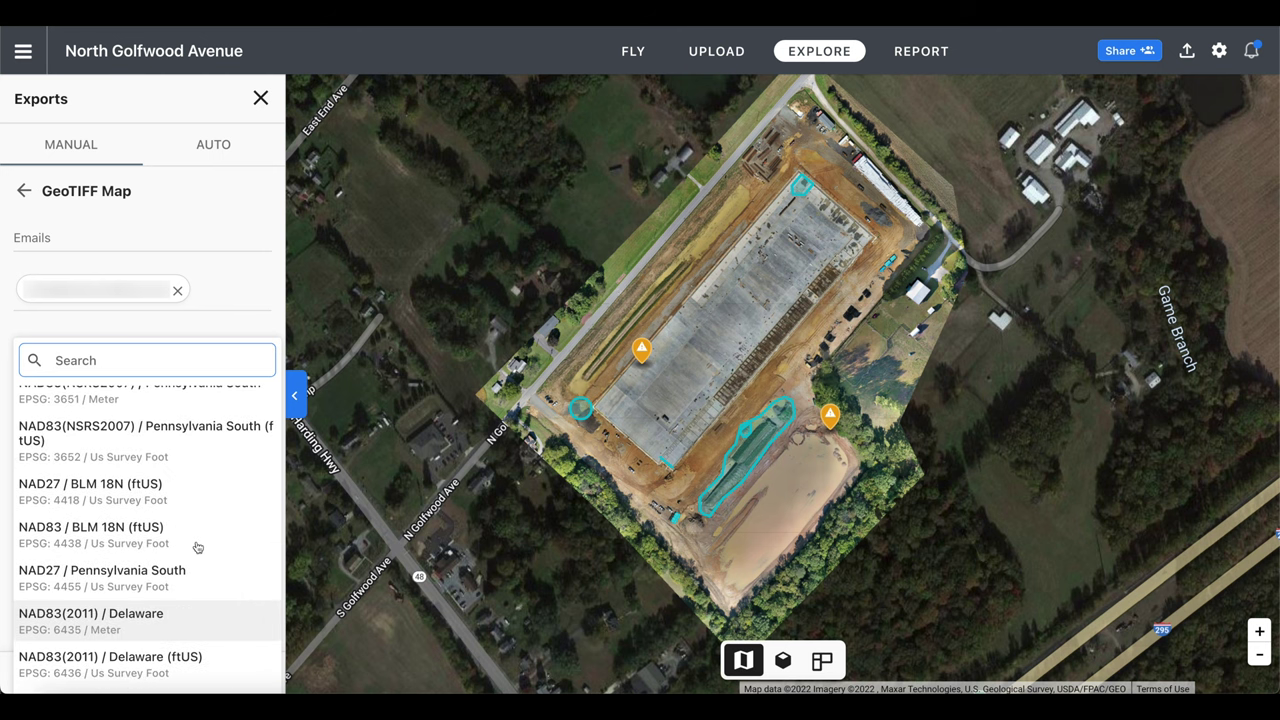
scroll(197, 548, "up", 8)
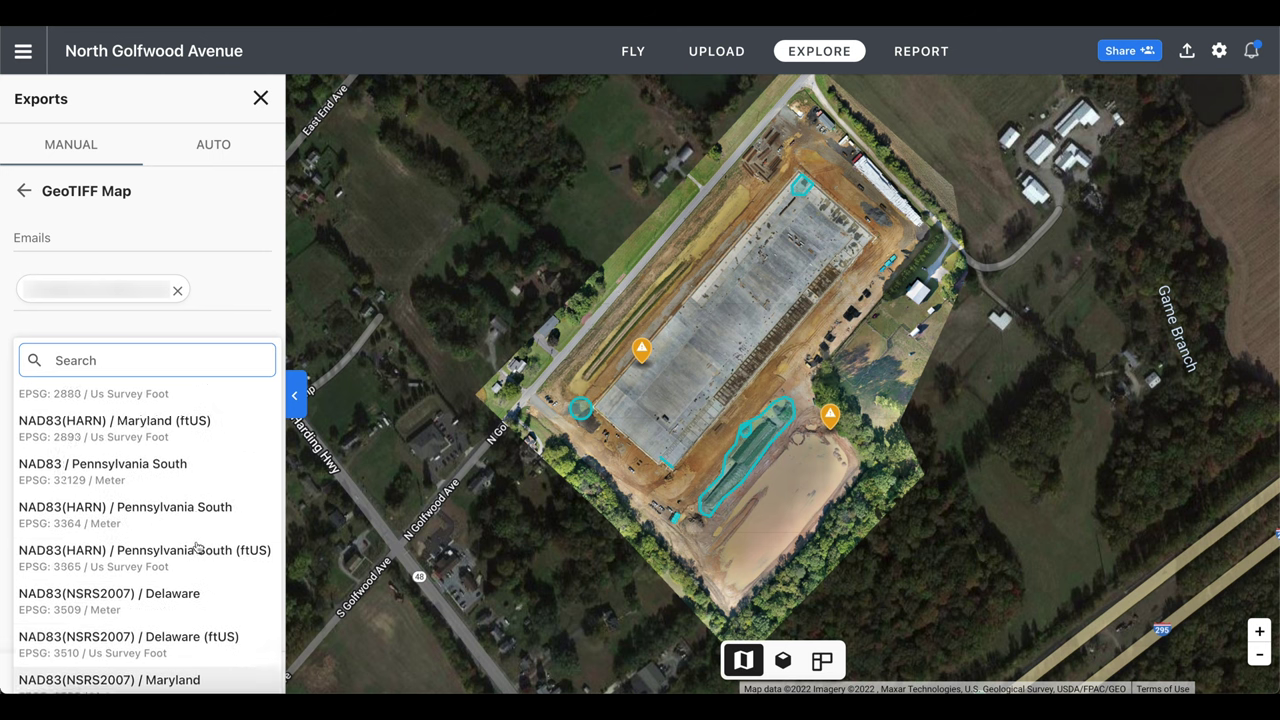
scroll(197, 548, "up", 6)
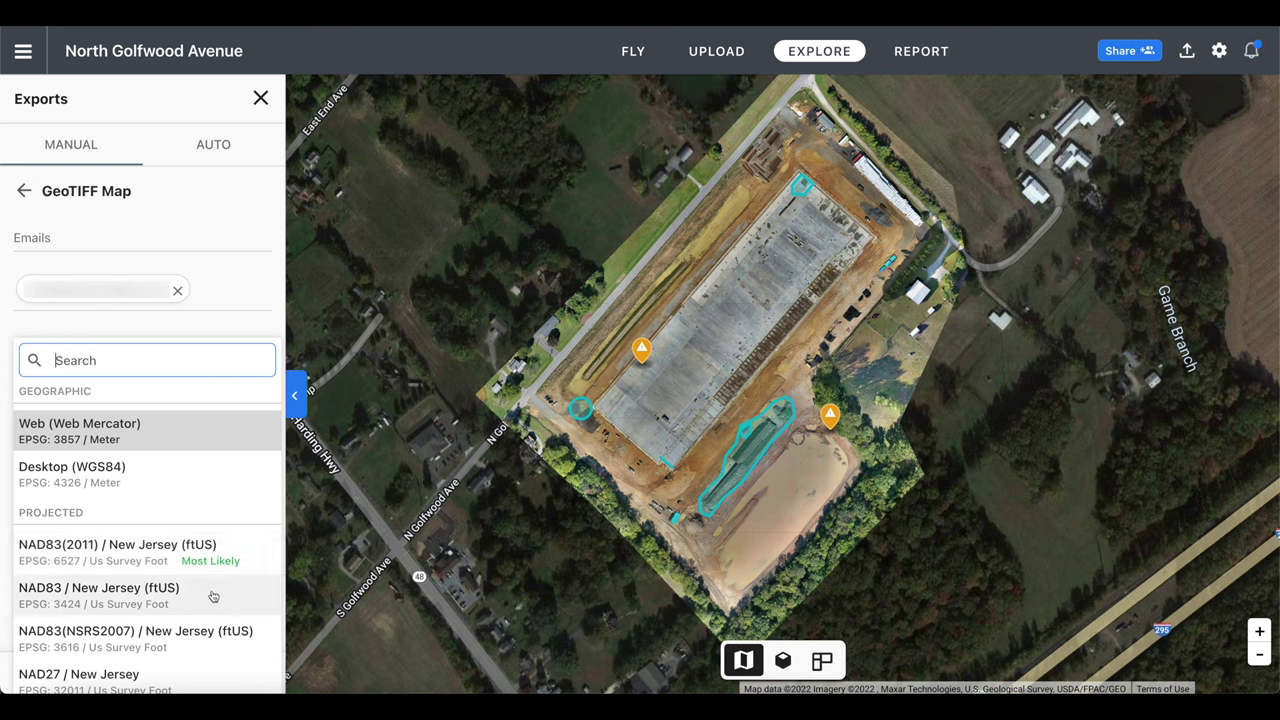
left_click(188, 438)
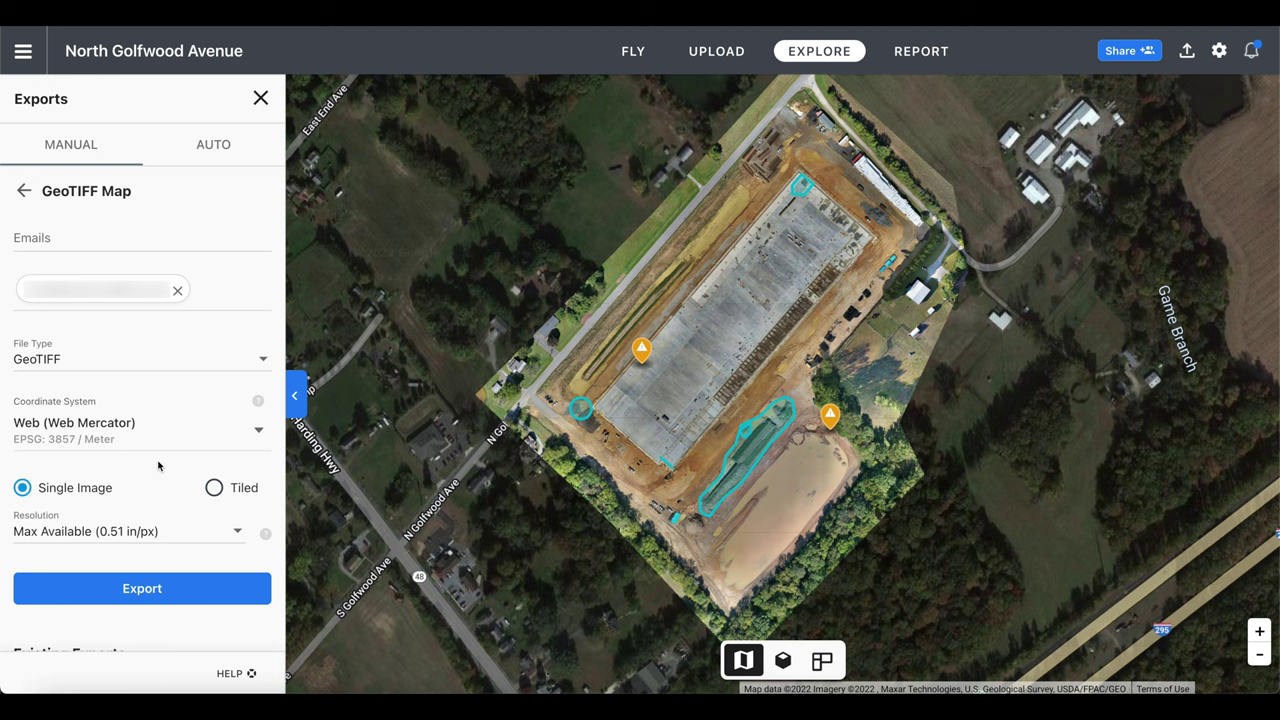
- Check the tiled and resolution options, keep Single Image and Max Available (0.51 in/px), and export the GeoTIFF map
left_click(213, 488)
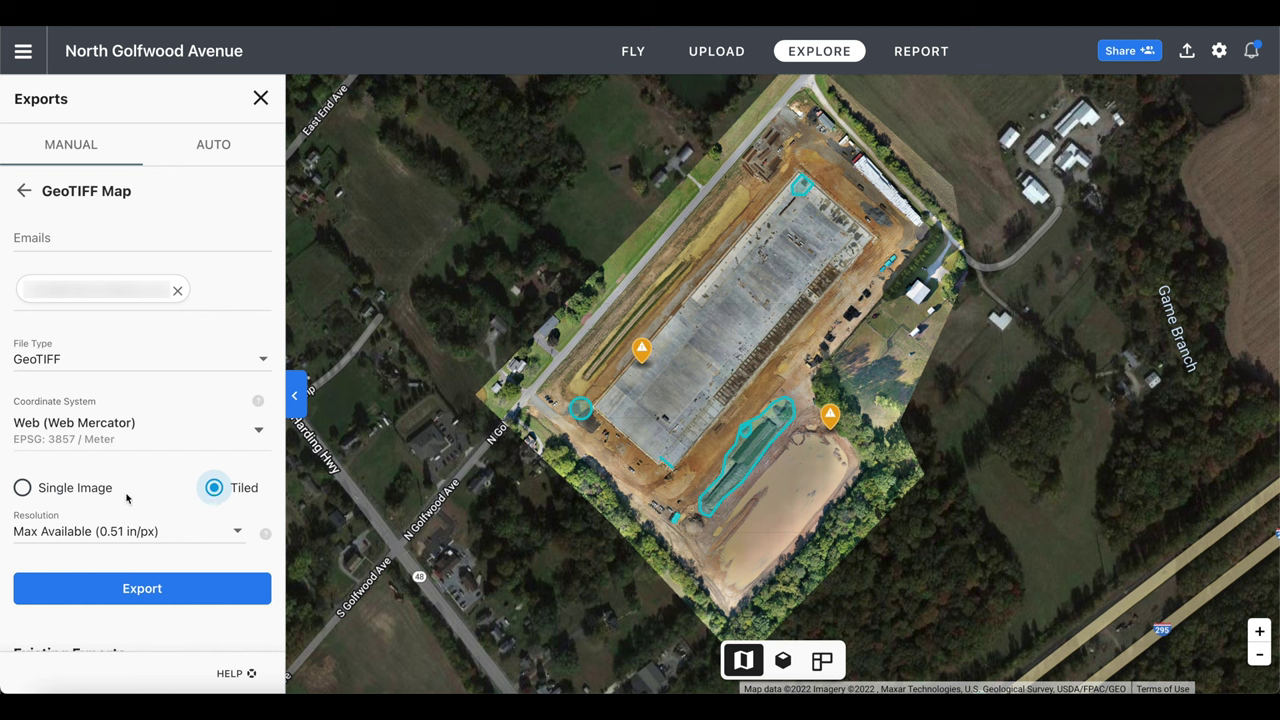
left_click(23, 488)
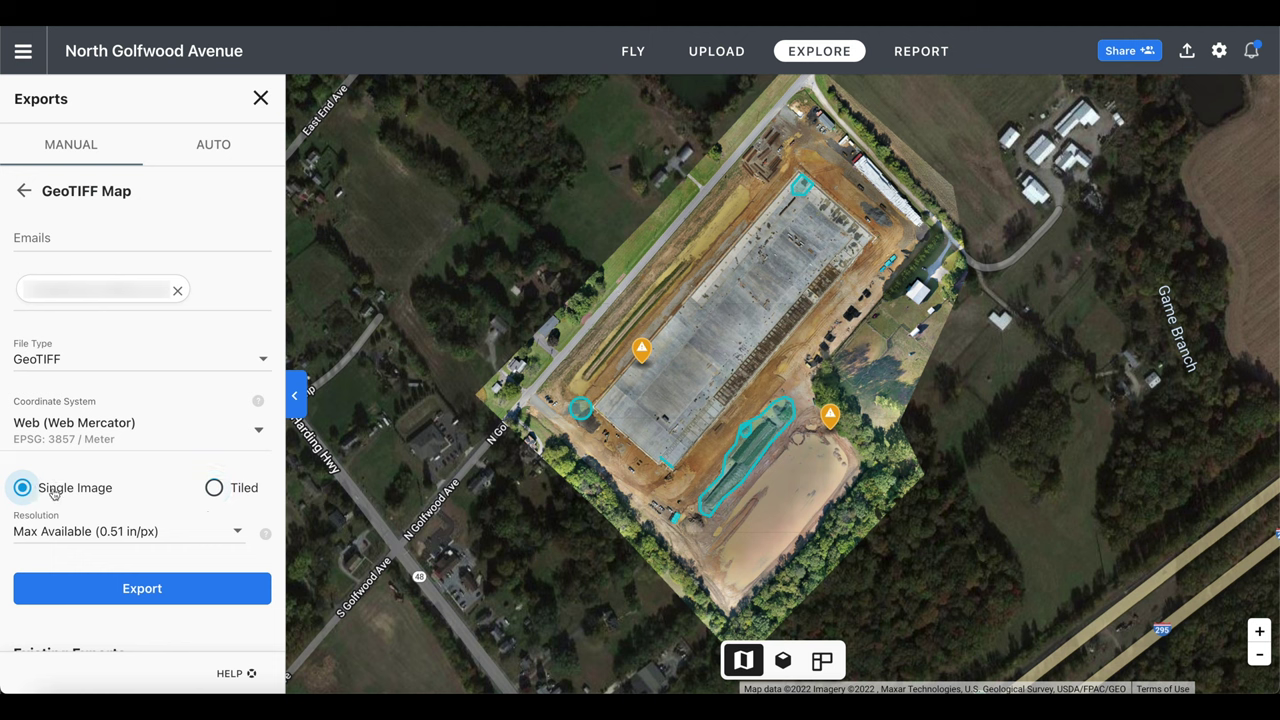
left_click(238, 533)
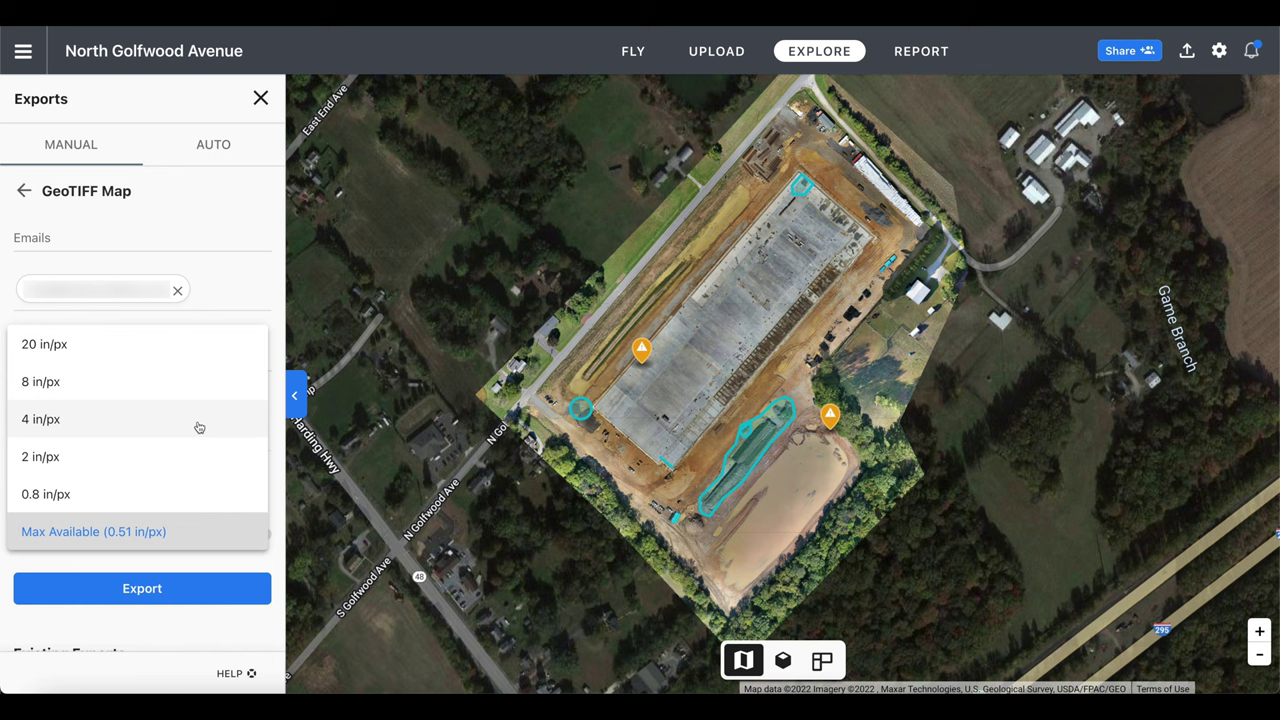
left_click(190, 531)
left_click(186, 593)
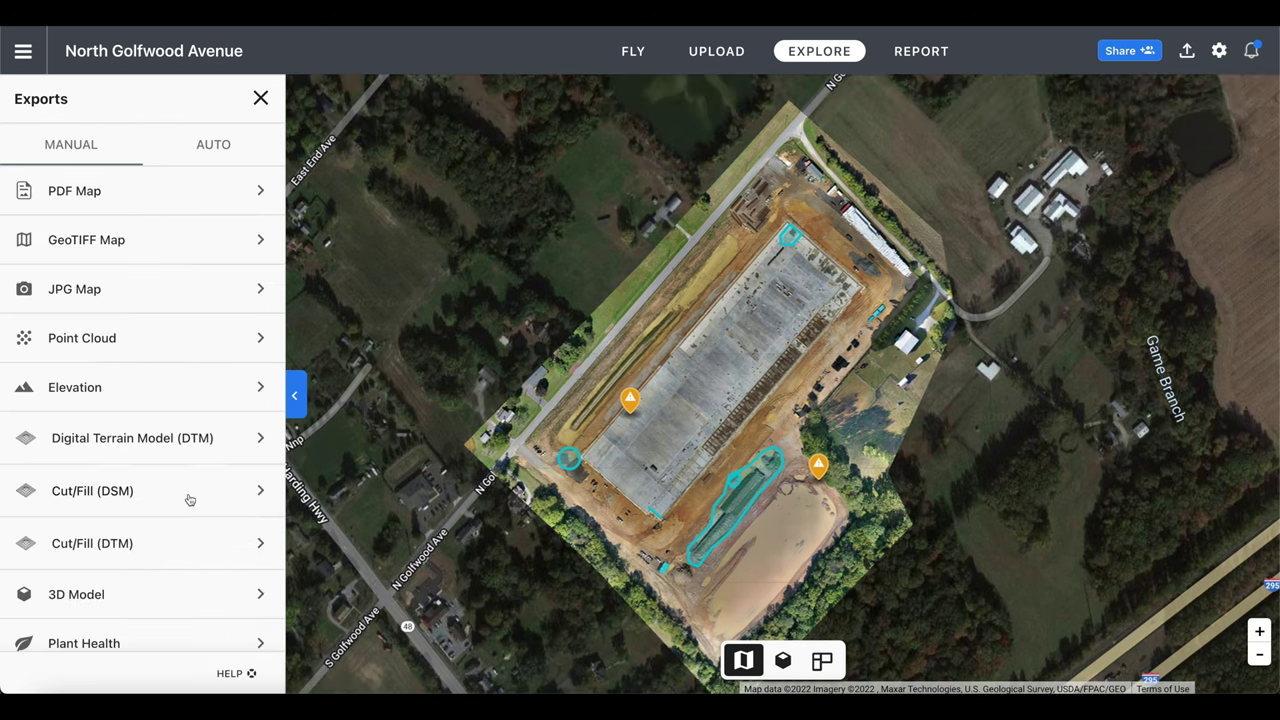
- Export the Digital Terrain Model (DTM) as a single GeoTIFF image in NAD83(2011) / New Jersey (ftUS) at Max Available (2.05 in/px)
left_click(224, 439)
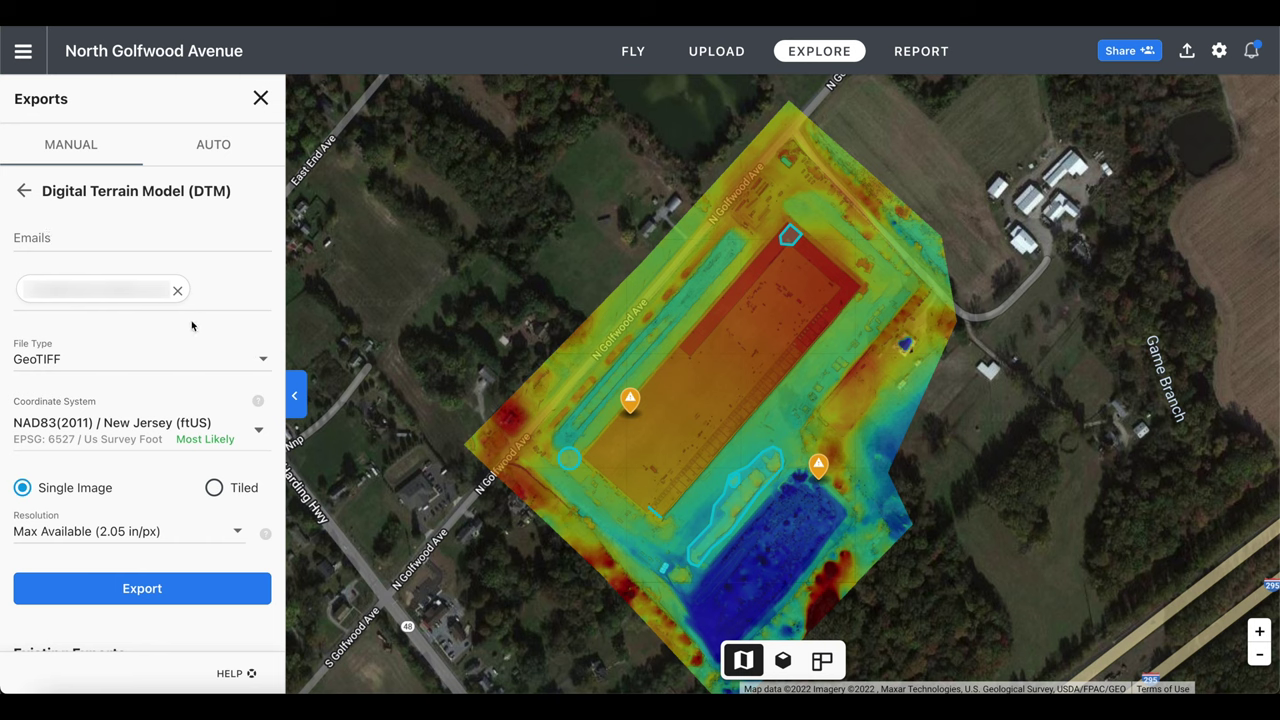
left_click(254, 431)
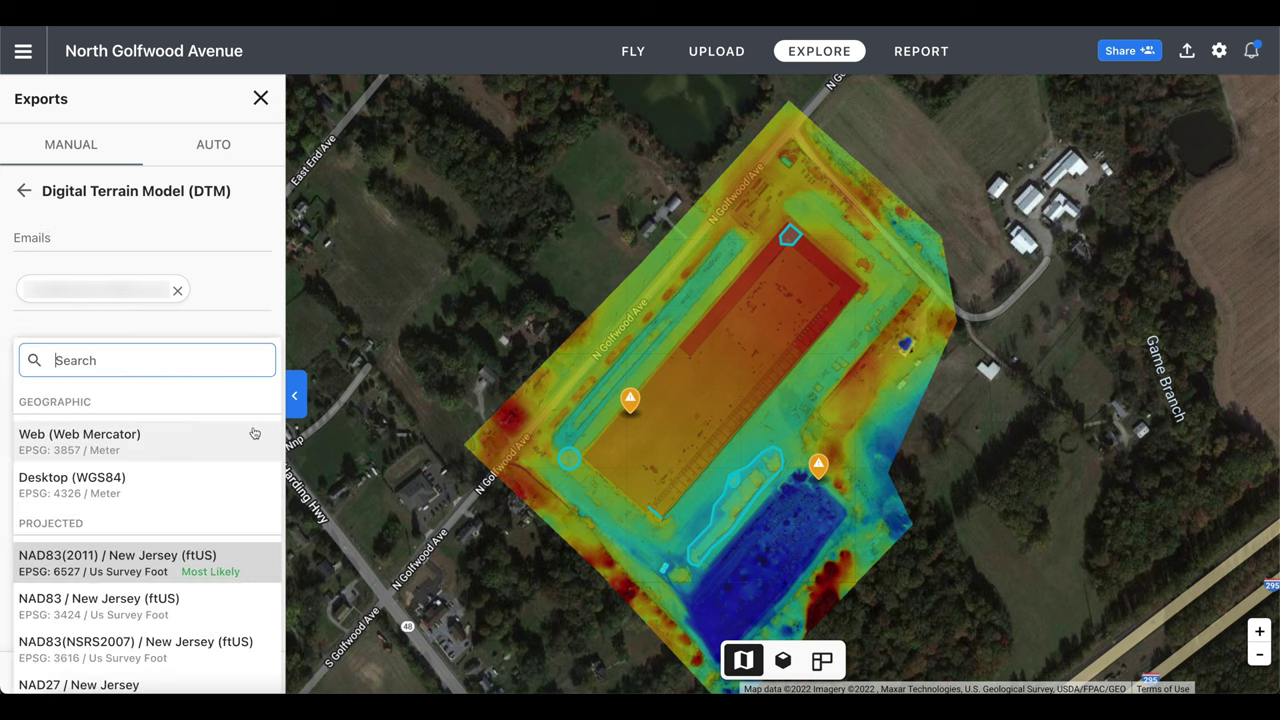
left_click(138, 408)
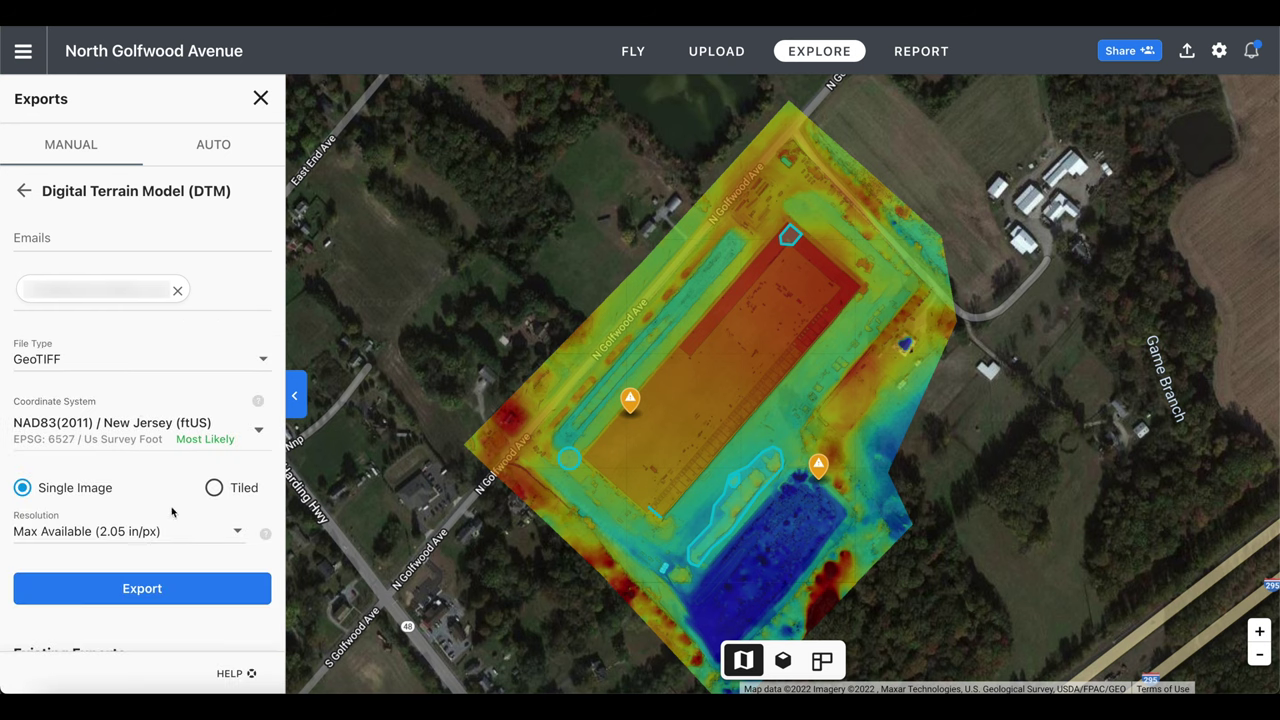
left_click(203, 533)
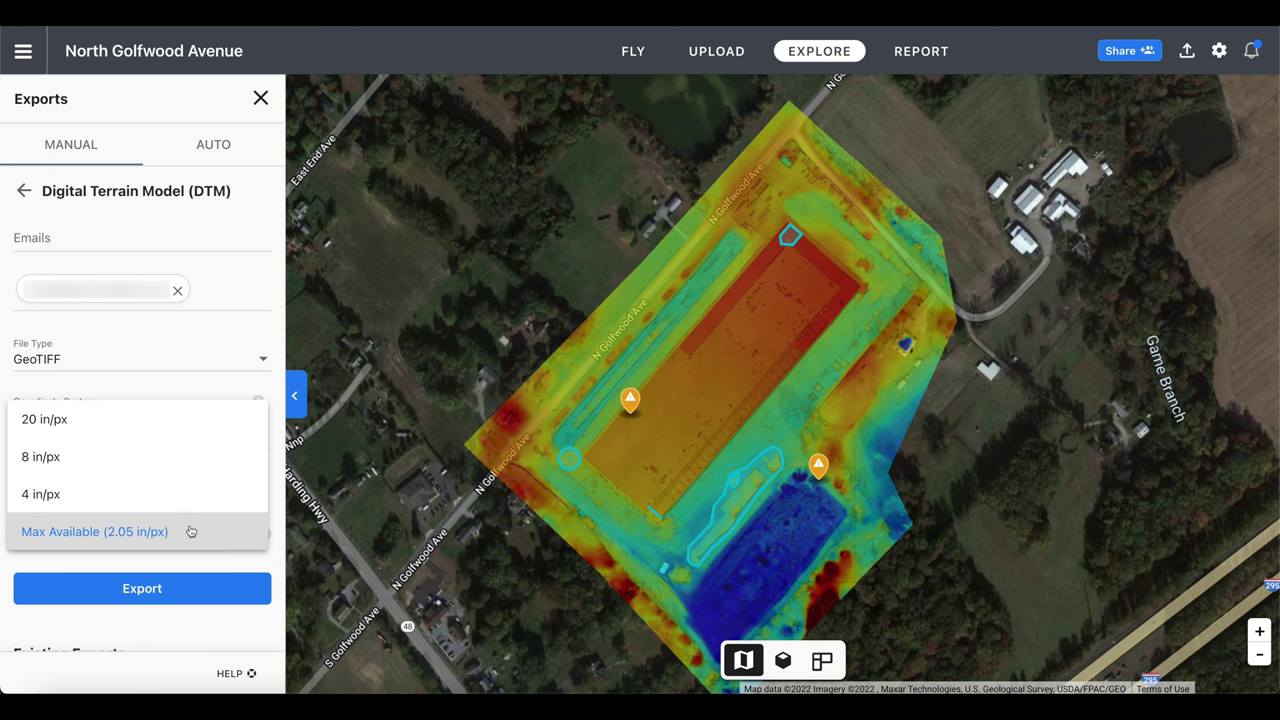
left_click(194, 531)
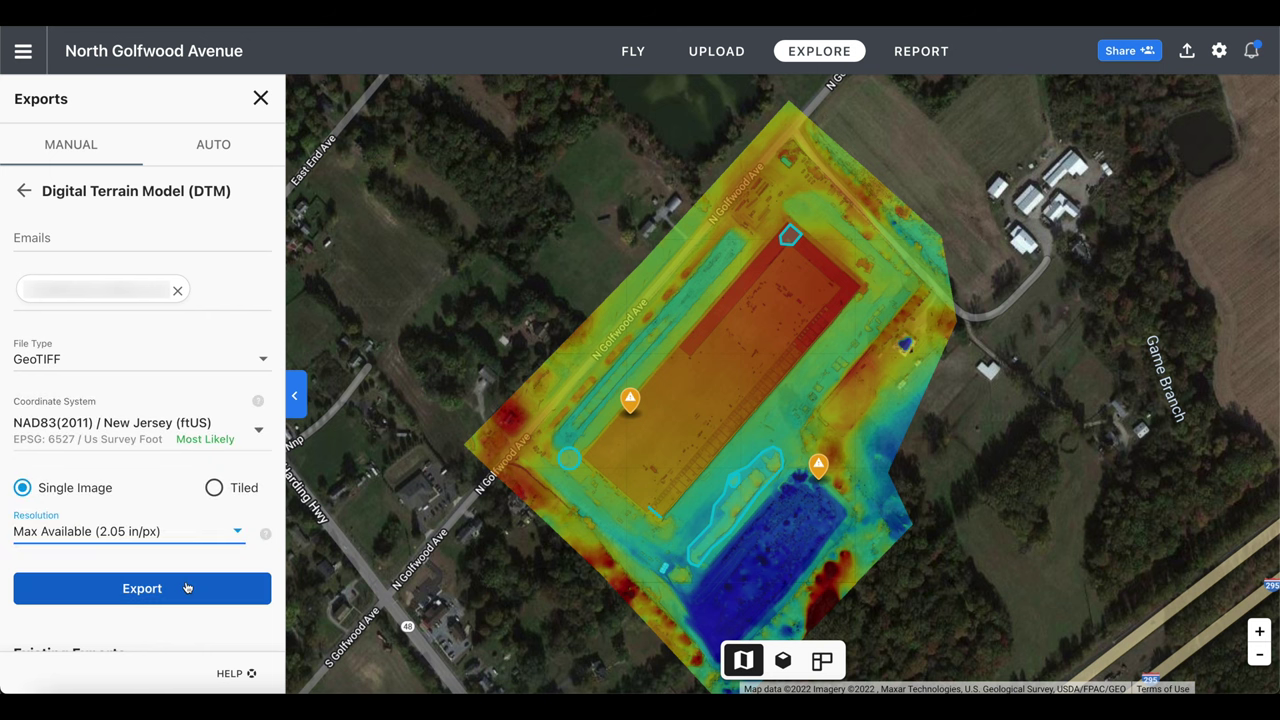
left_click(186, 588)
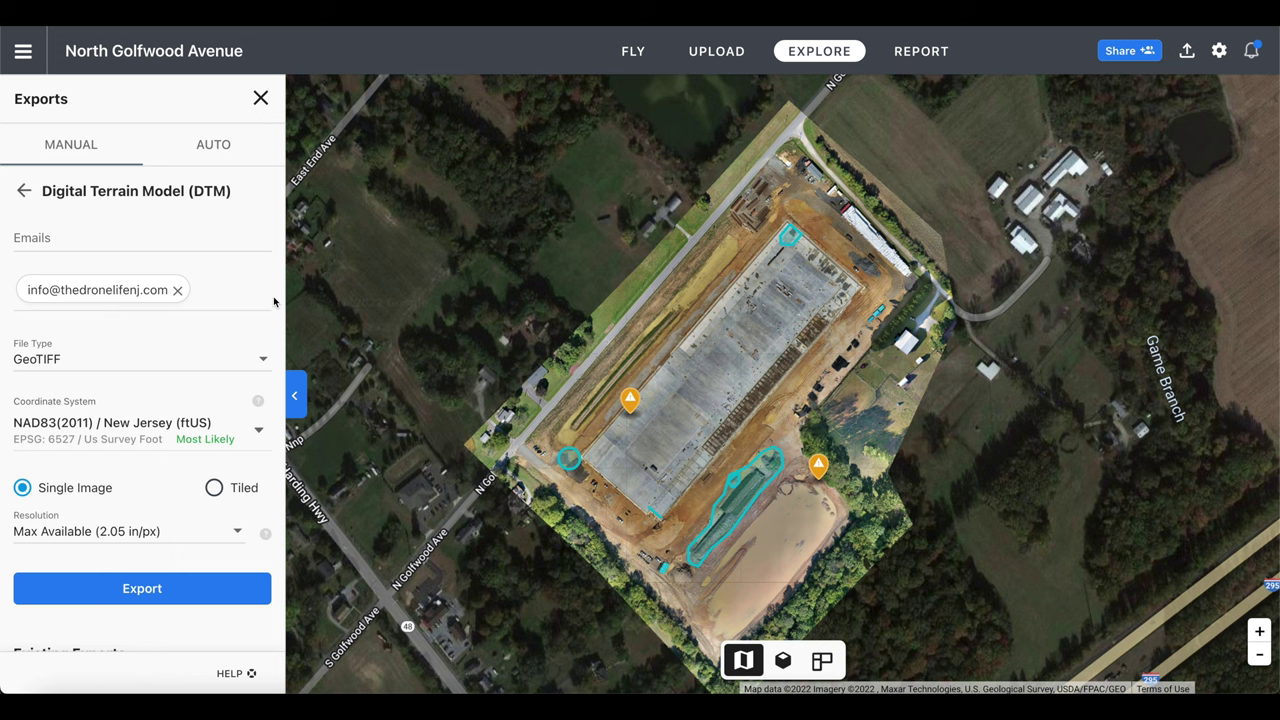
- Open the automatic export options and read the Auto-Exports help article on availability and project setup
left_click(214, 143)
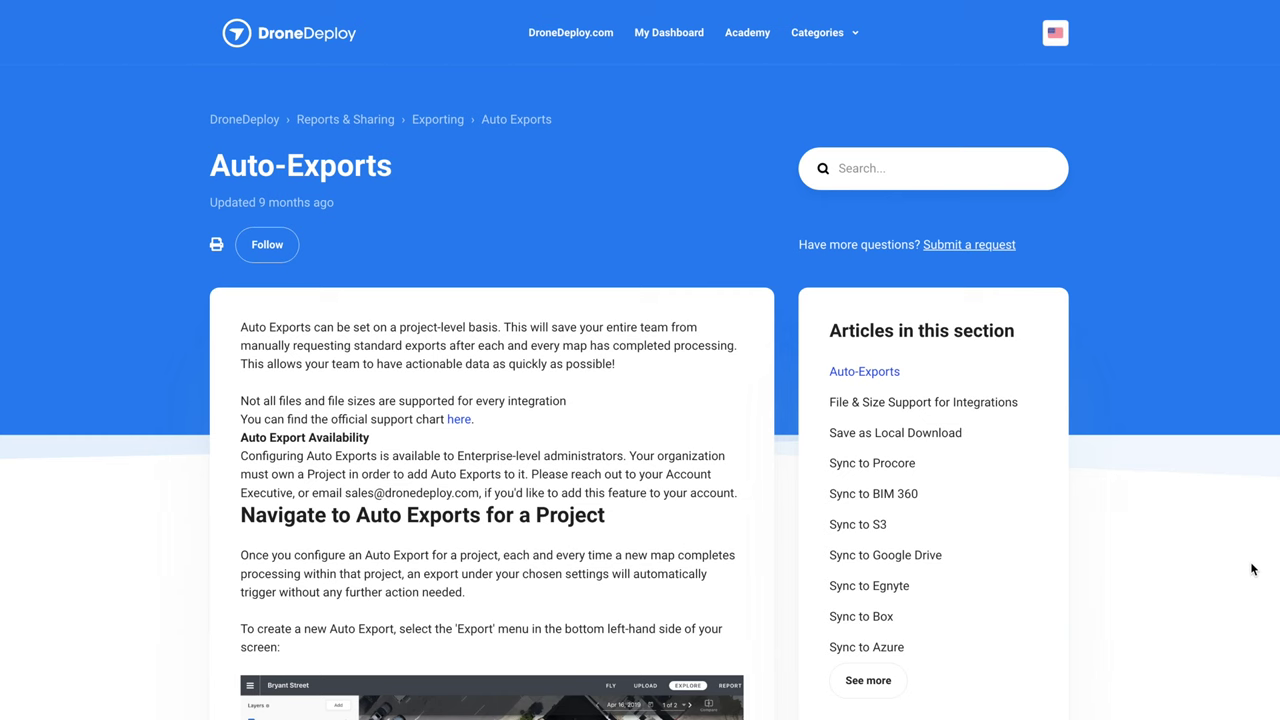
scroll(1251, 569, "down", 5)
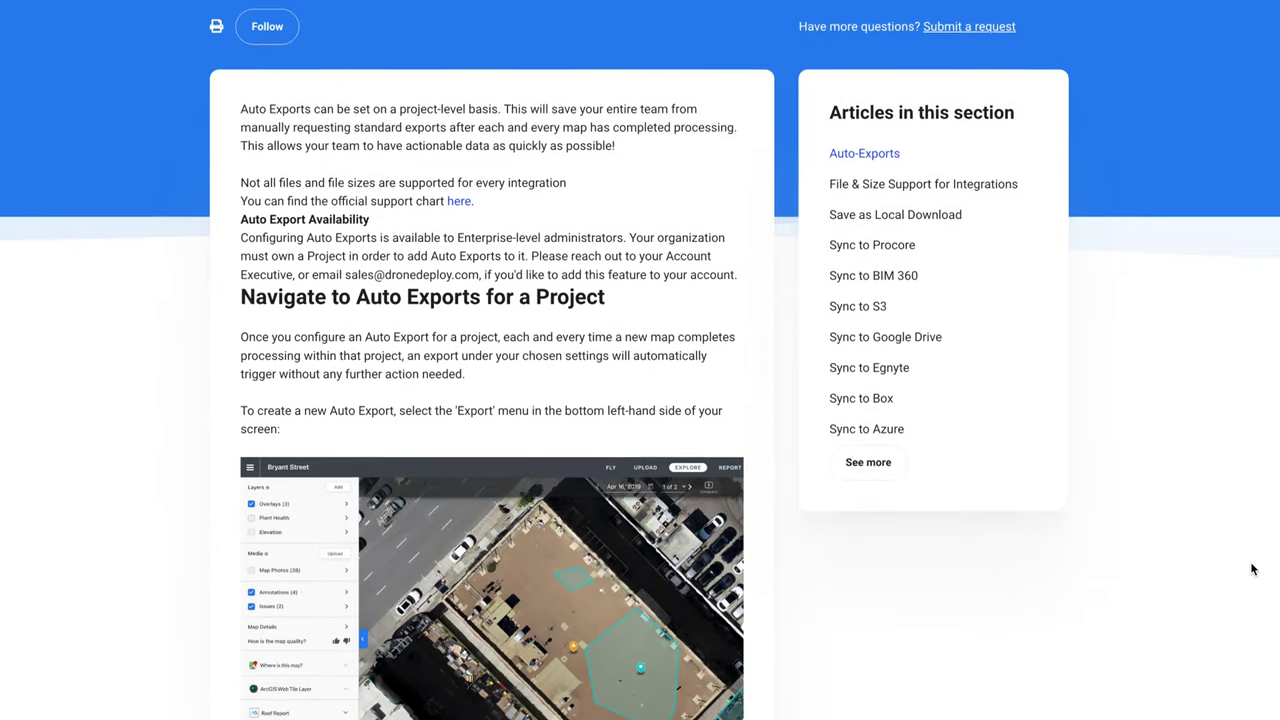
scroll(1251, 569, "down", 8)
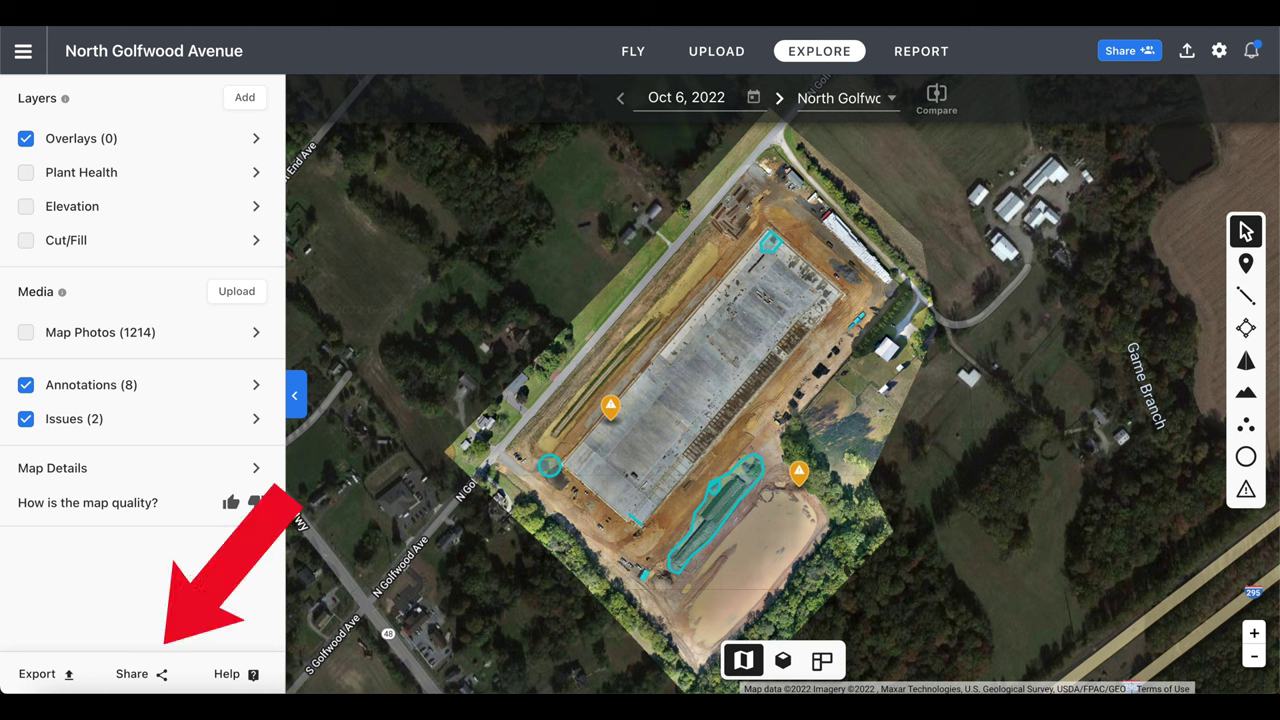
- Review the invitation roles for sharing the project, keeping Editor, and get the view-only link for 10/6/22
left_click(141, 675)
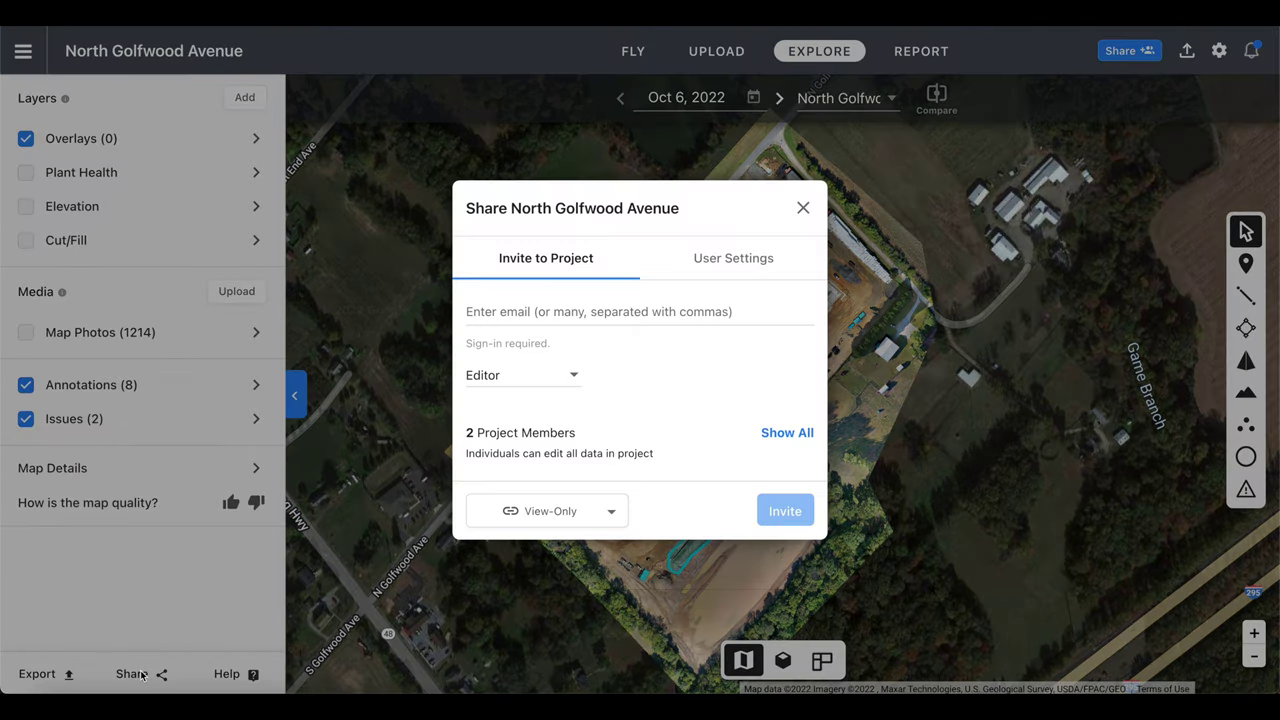
left_click(548, 376)
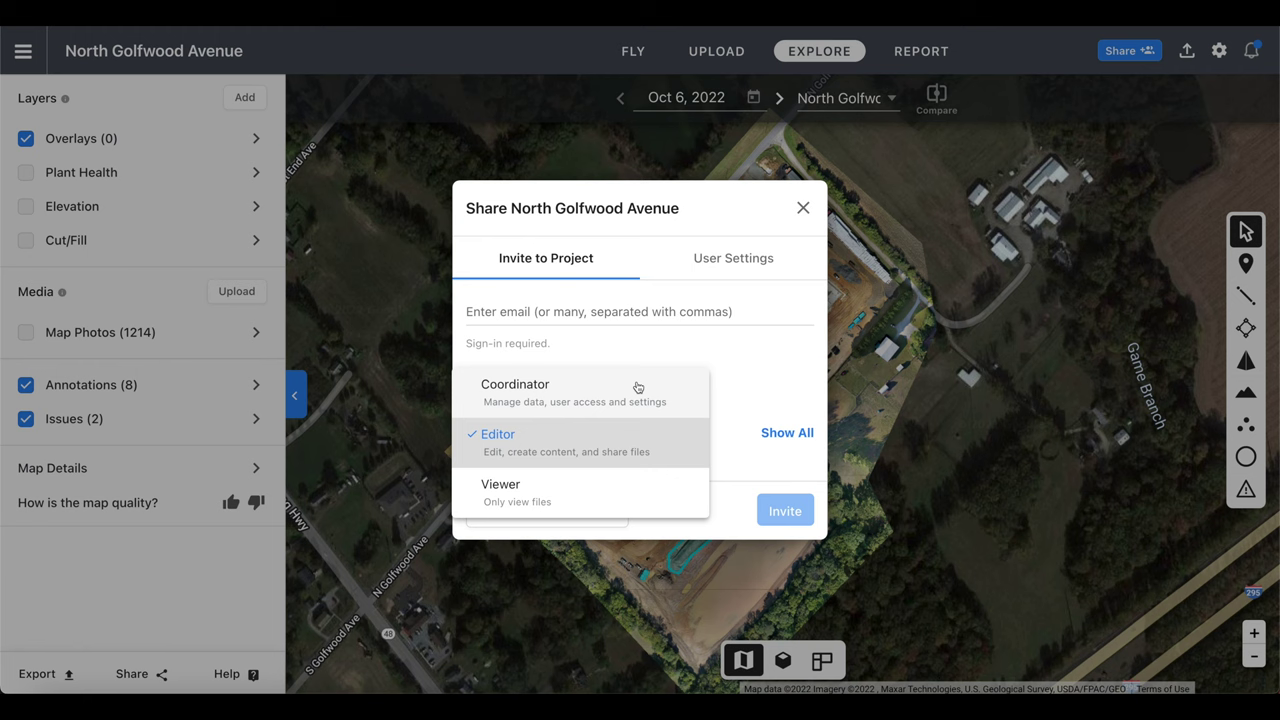
left_click(667, 447)
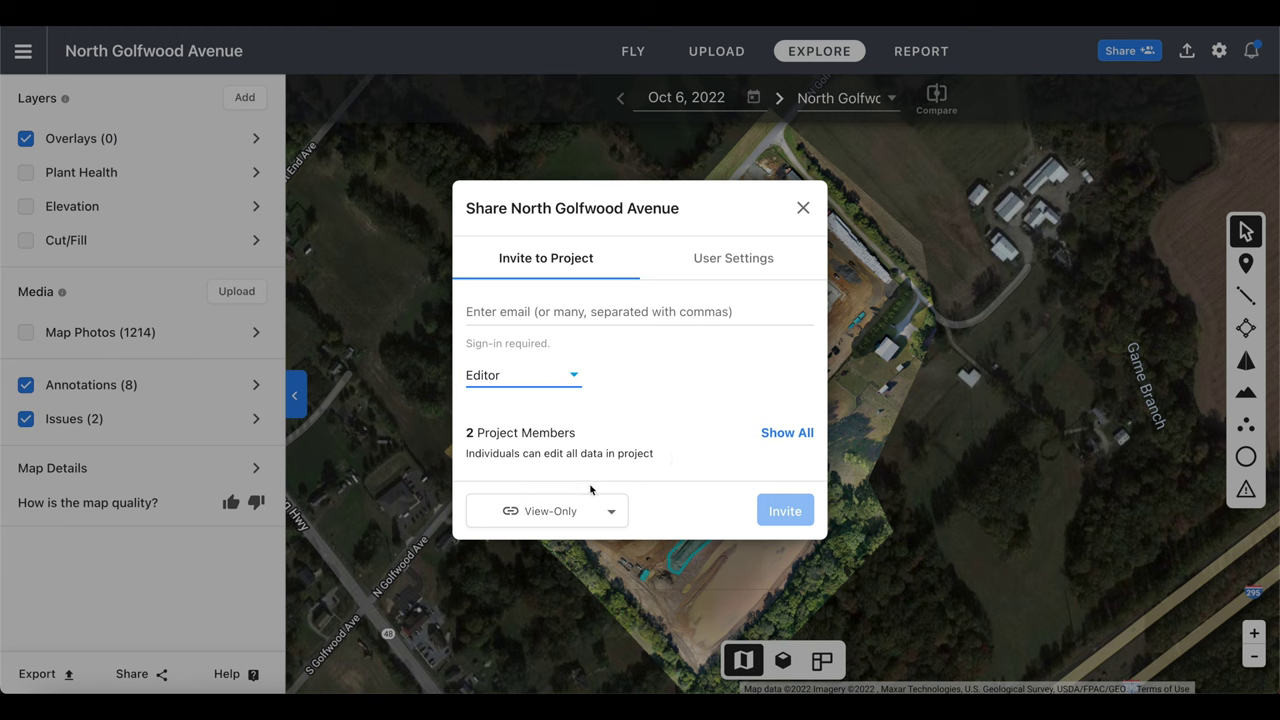
left_click(549, 512)
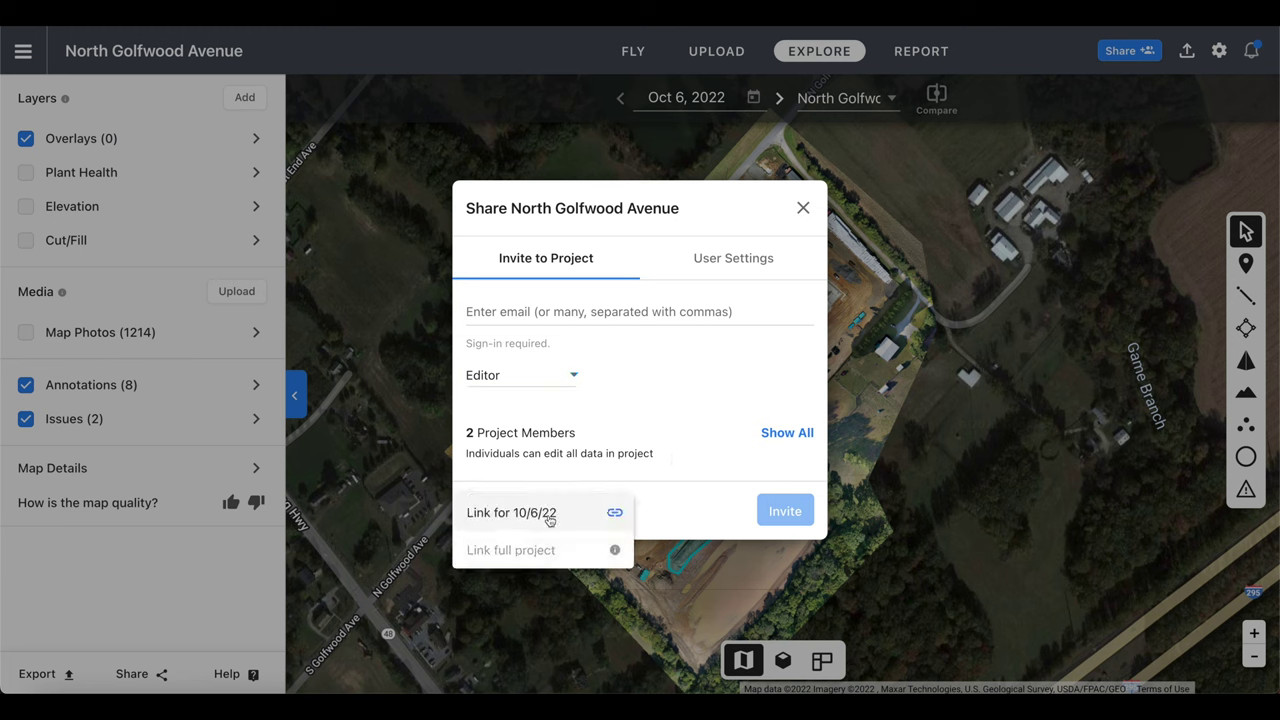
left_click(549, 514)
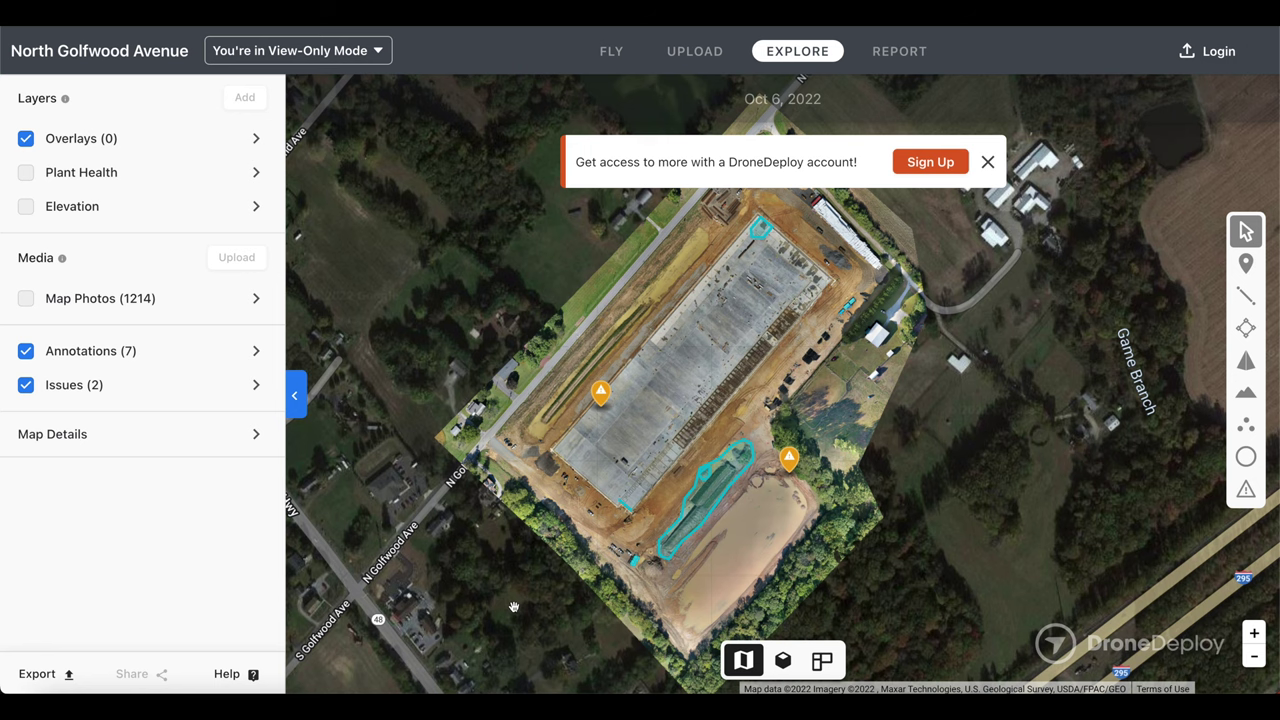
- Examine the construction site up close in the shared view-only map and check its Map Details
left_click(1254, 633)
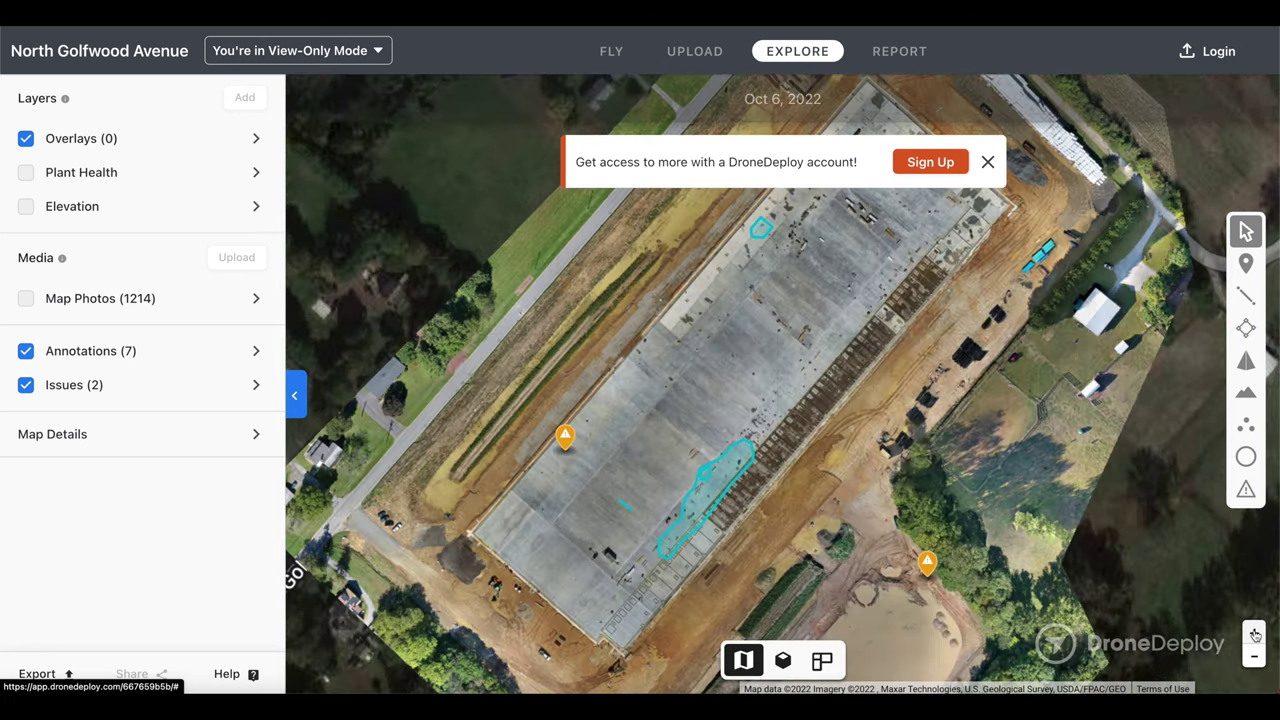
left_click_drag(1138, 505, 1112, 479)
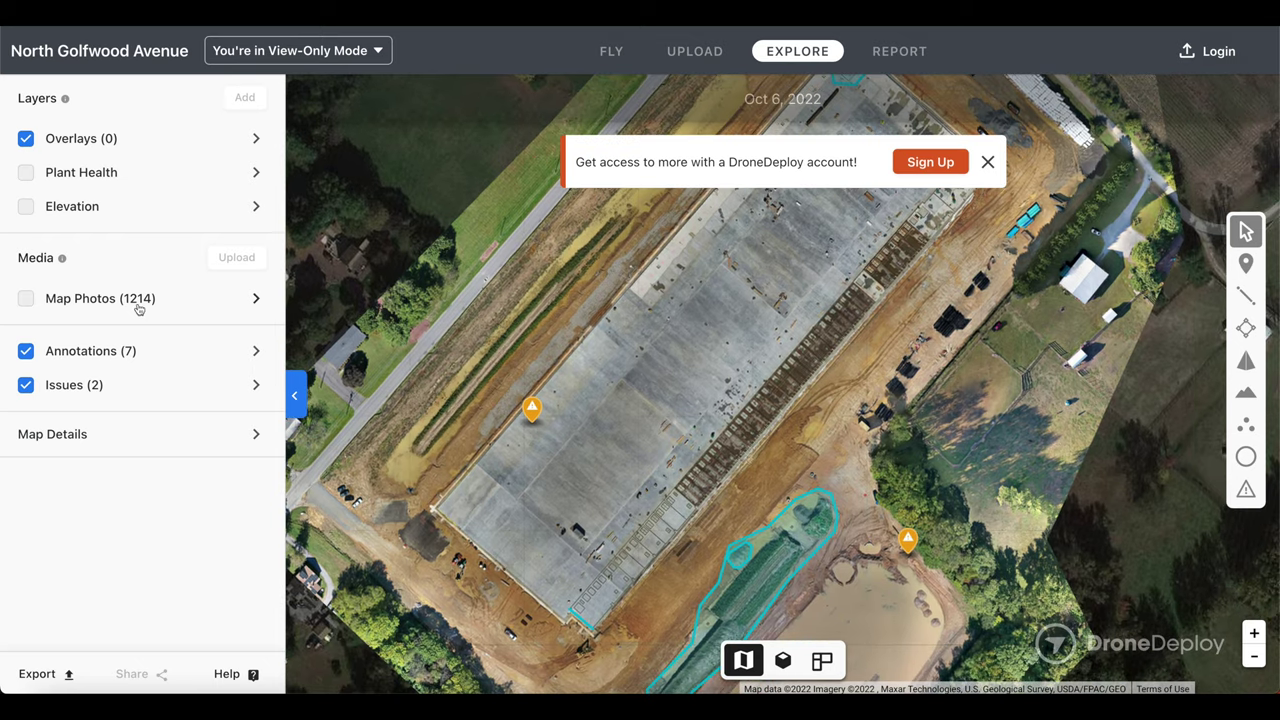
left_click(162, 436)
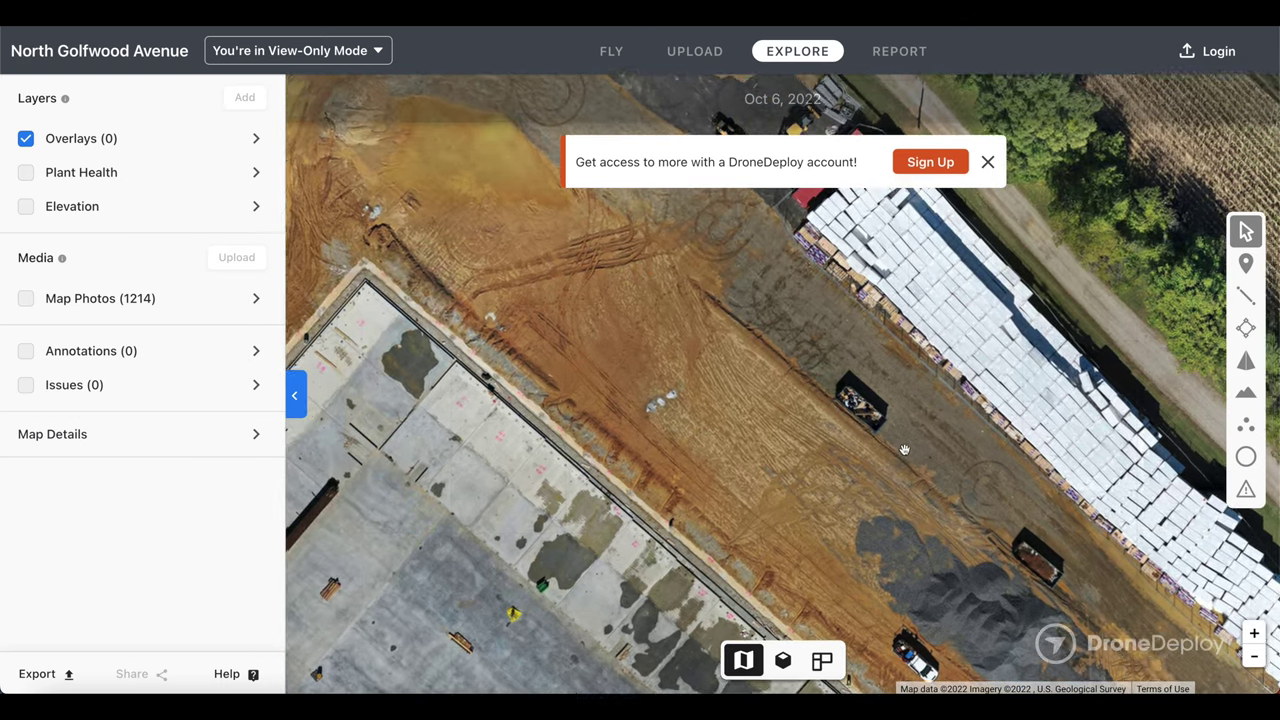
- Briefly show and hide the Elevation, Map Photos and Annotations layers on the shared view-only map
left_click(27, 208)
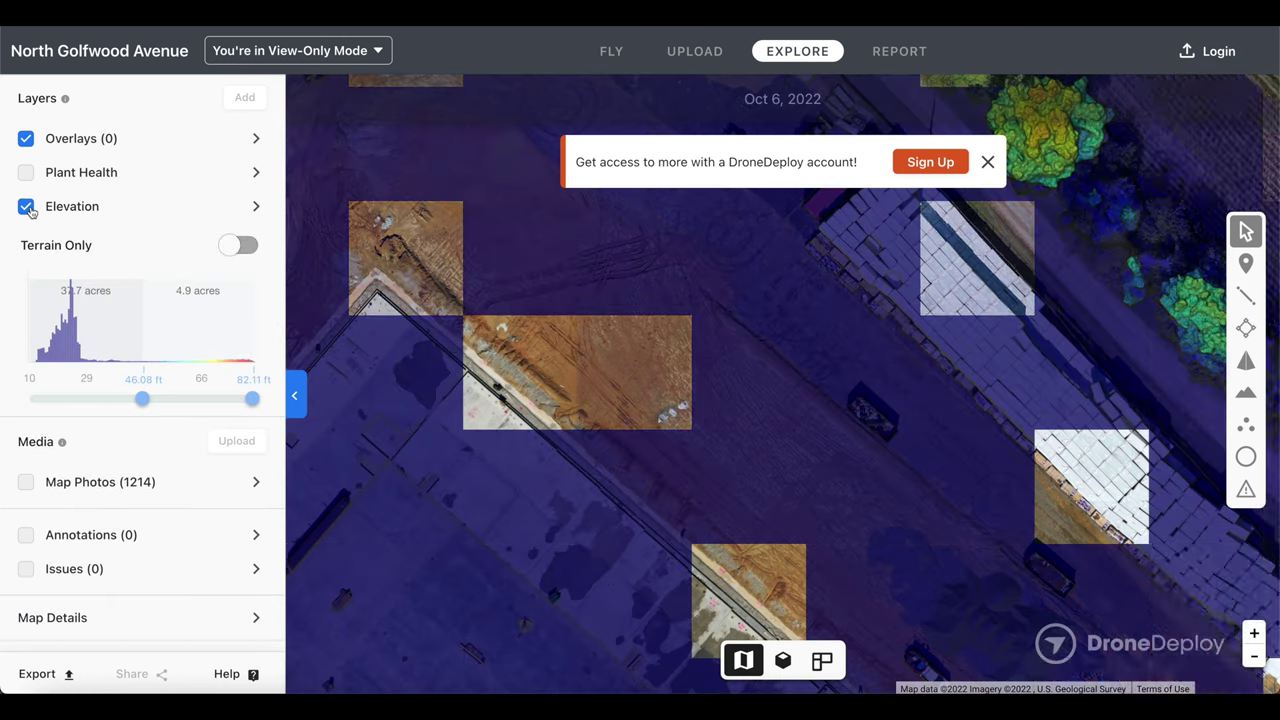
left_click(26, 207)
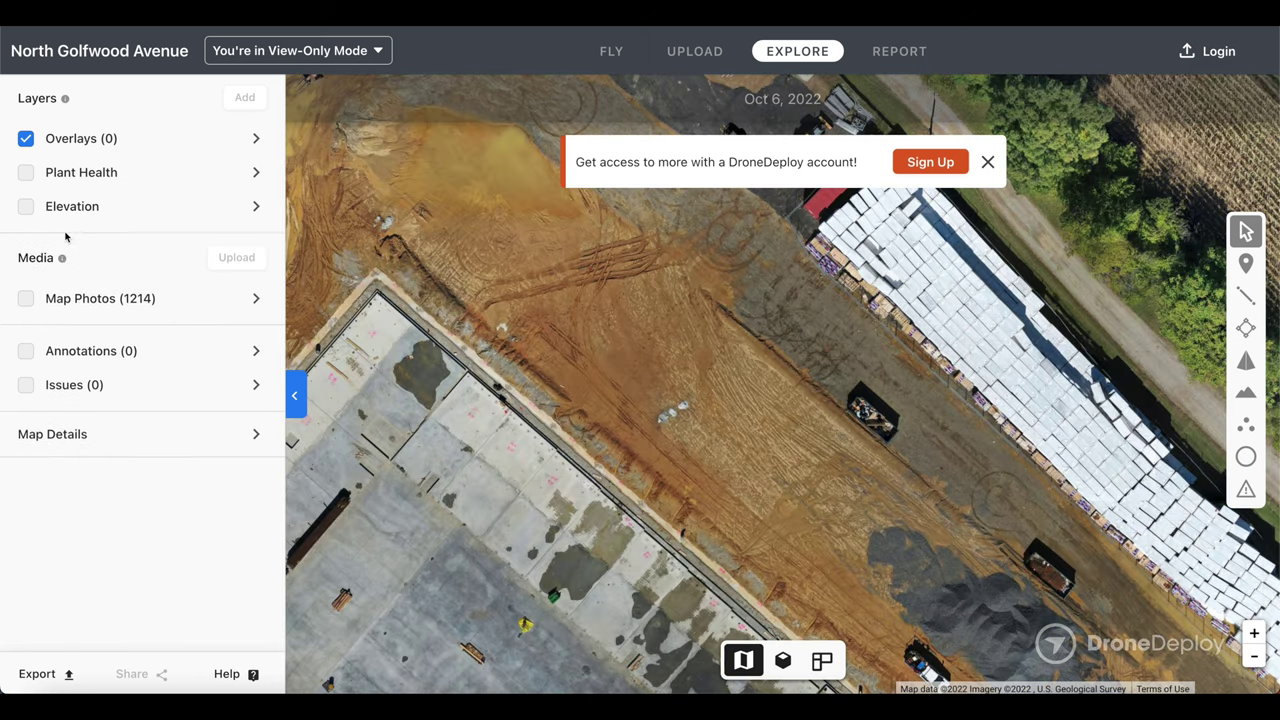
left_click(27, 301)
left_click(27, 301)
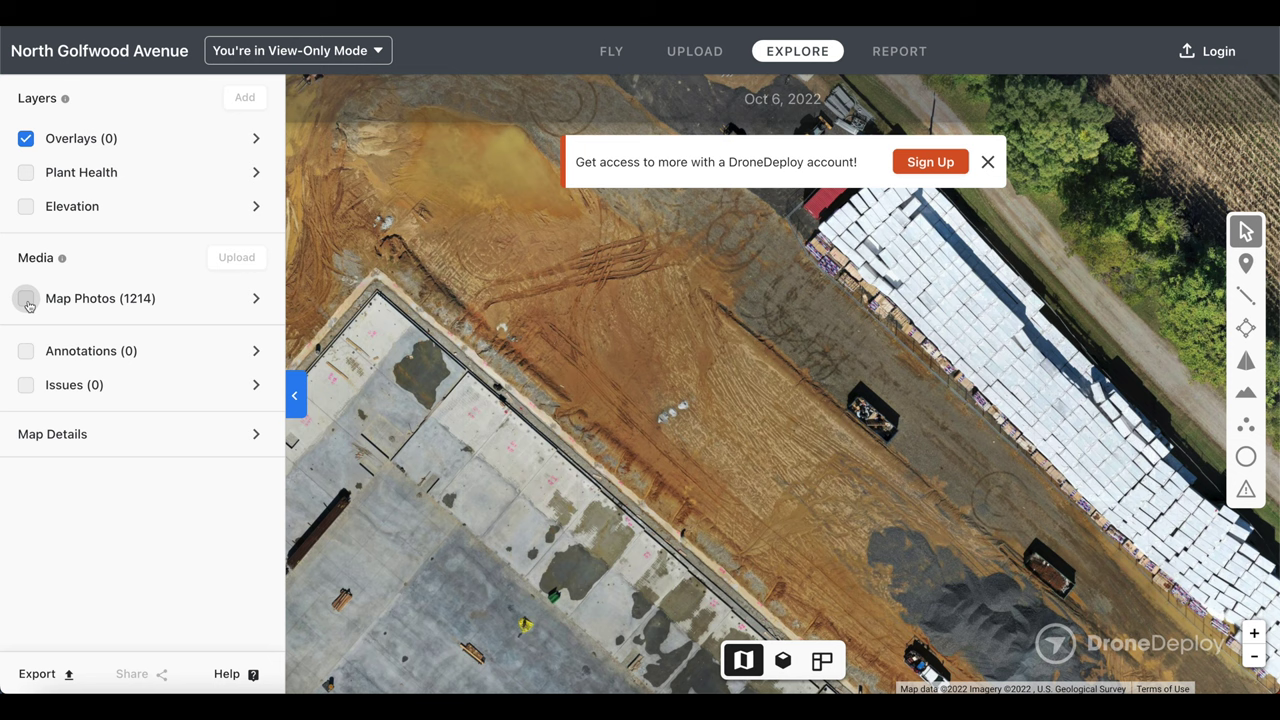
left_click(26, 352)
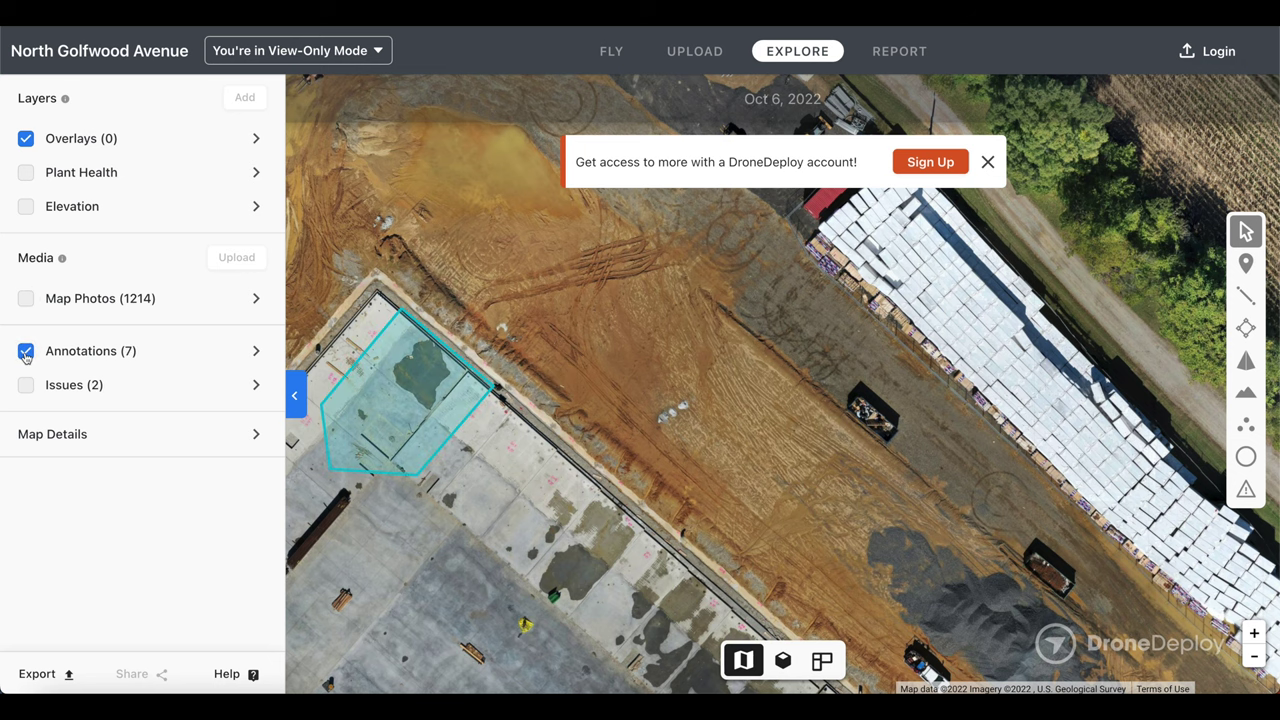
left_click(26, 352)
mouse_move(568, 443)
left_mouse_down()
mouse_move(840, 362)
mouse_move(907, 360)
left_mouse_up()
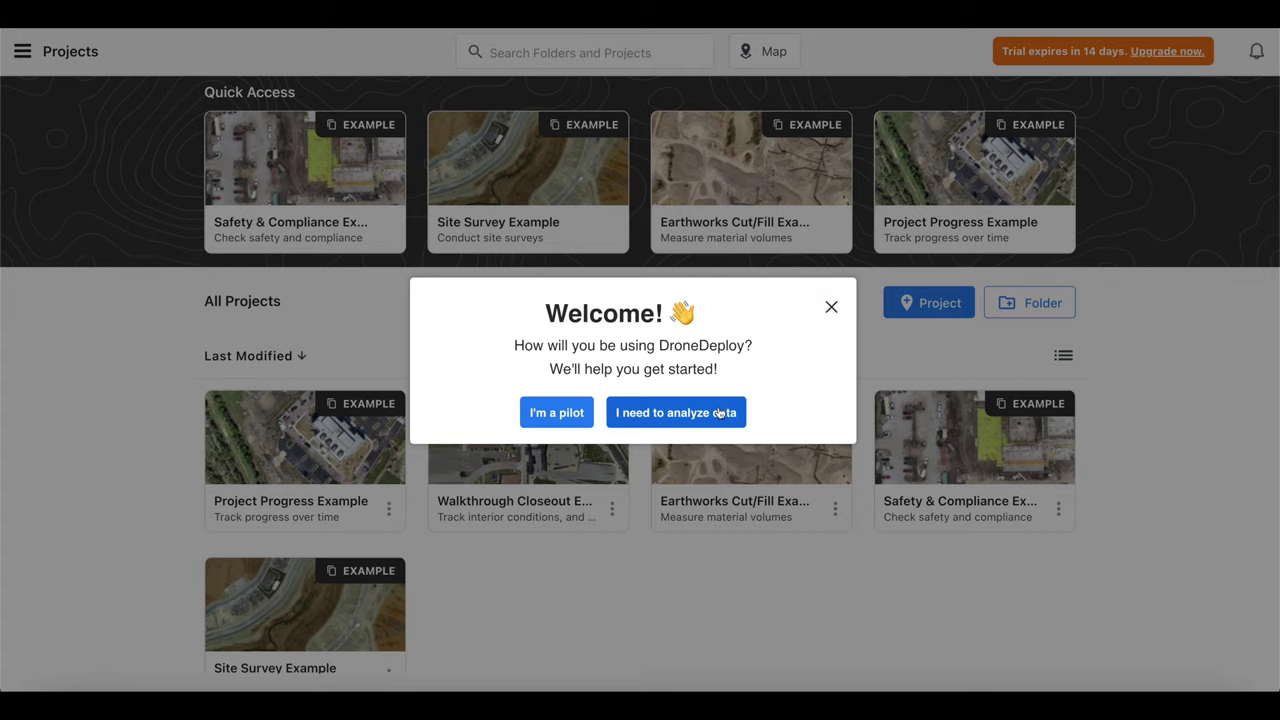
- Answer the new trial account's welcome question with "I need to analyze data" and dismiss the example maps introduction
left_click(718, 412)
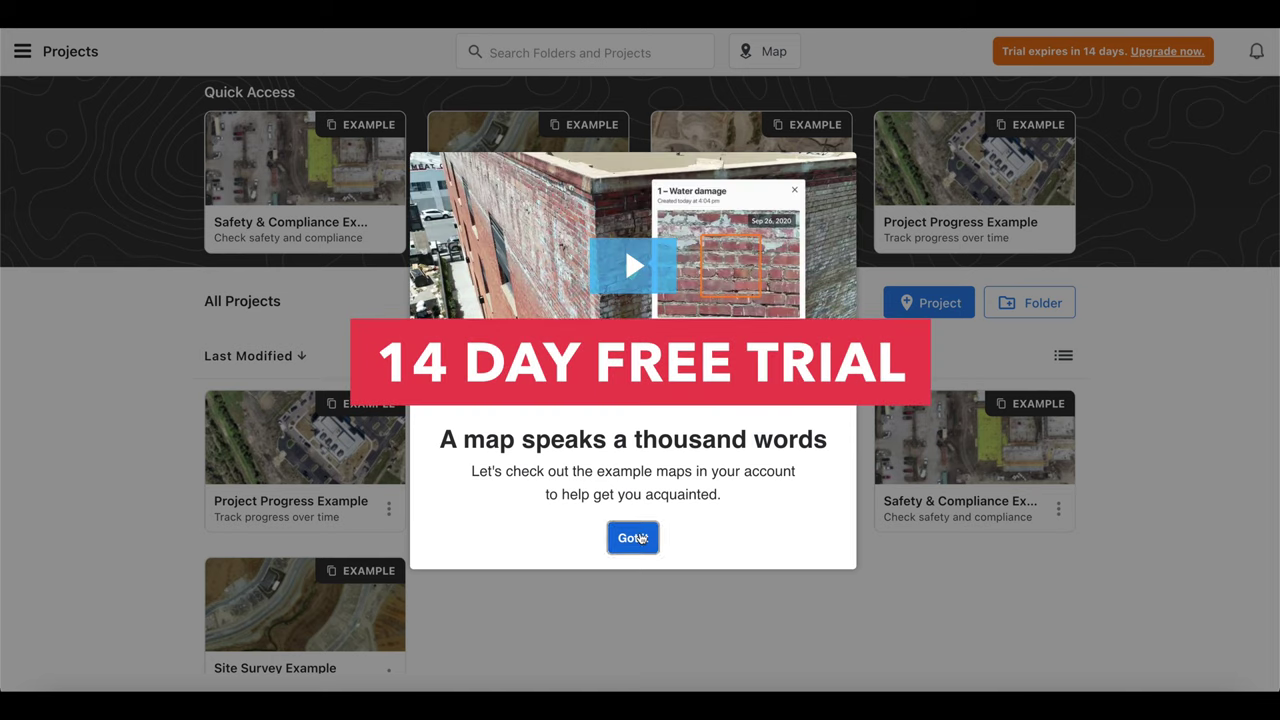
left_click(639, 538)
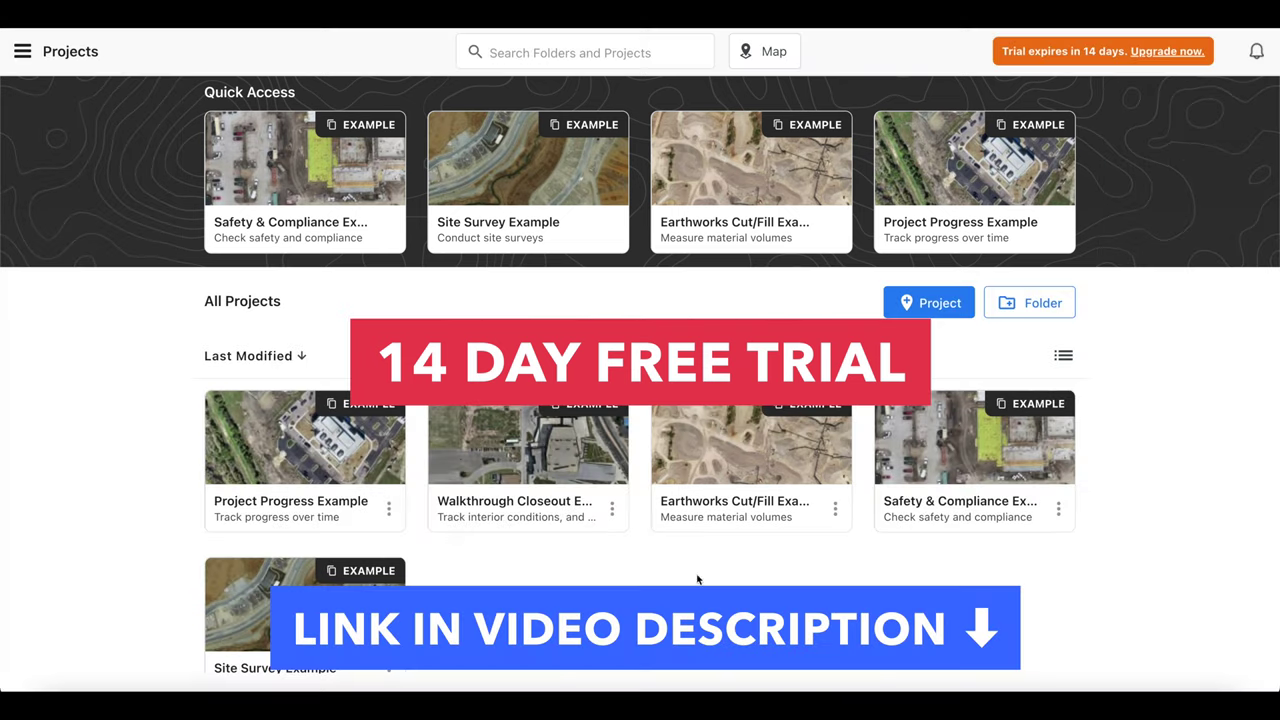